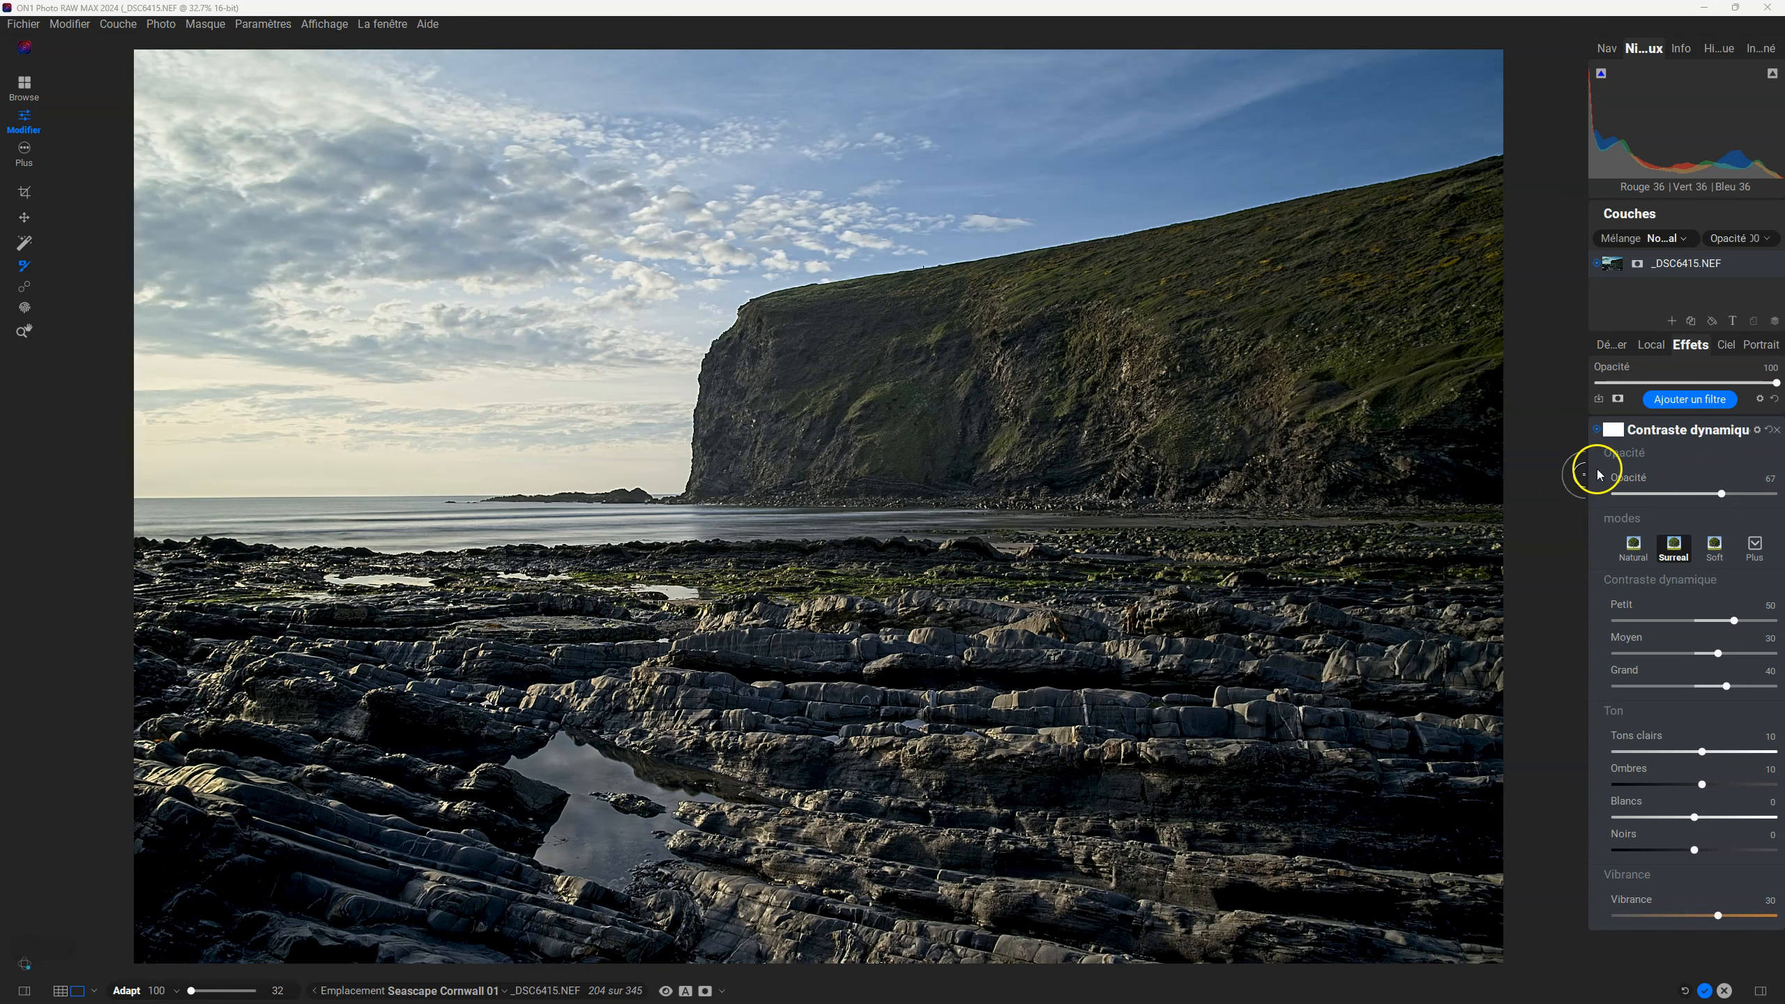
Step: Open the mask properties of the Contraste dynamique filter, with the Gamme de couleurs section collapsed, and create a luminosity mask
{"action": "left_click", "coordinate": [1614, 430]}
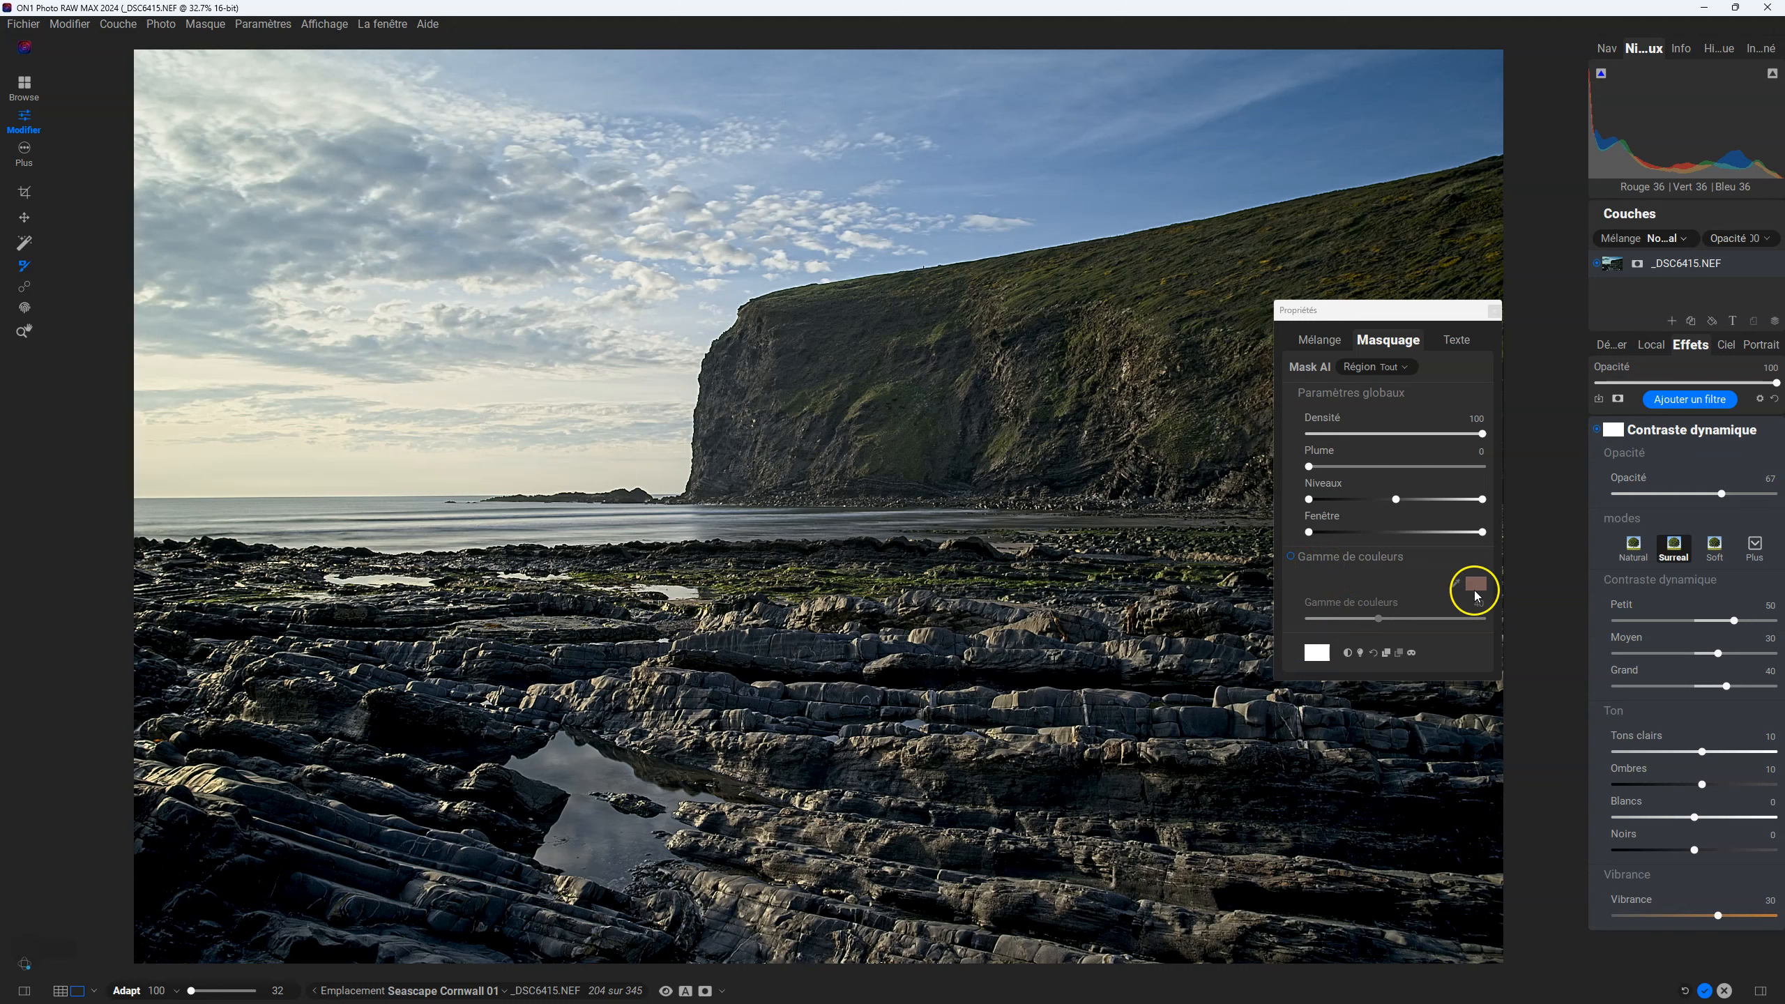
{"action": "left_click", "coordinate": [1361, 560]}
{"action": "left_click", "coordinate": [1361, 560]}
{"action": "left_click", "coordinate": [1361, 560]}
{"action": "left_click", "coordinate": [1361, 559]}
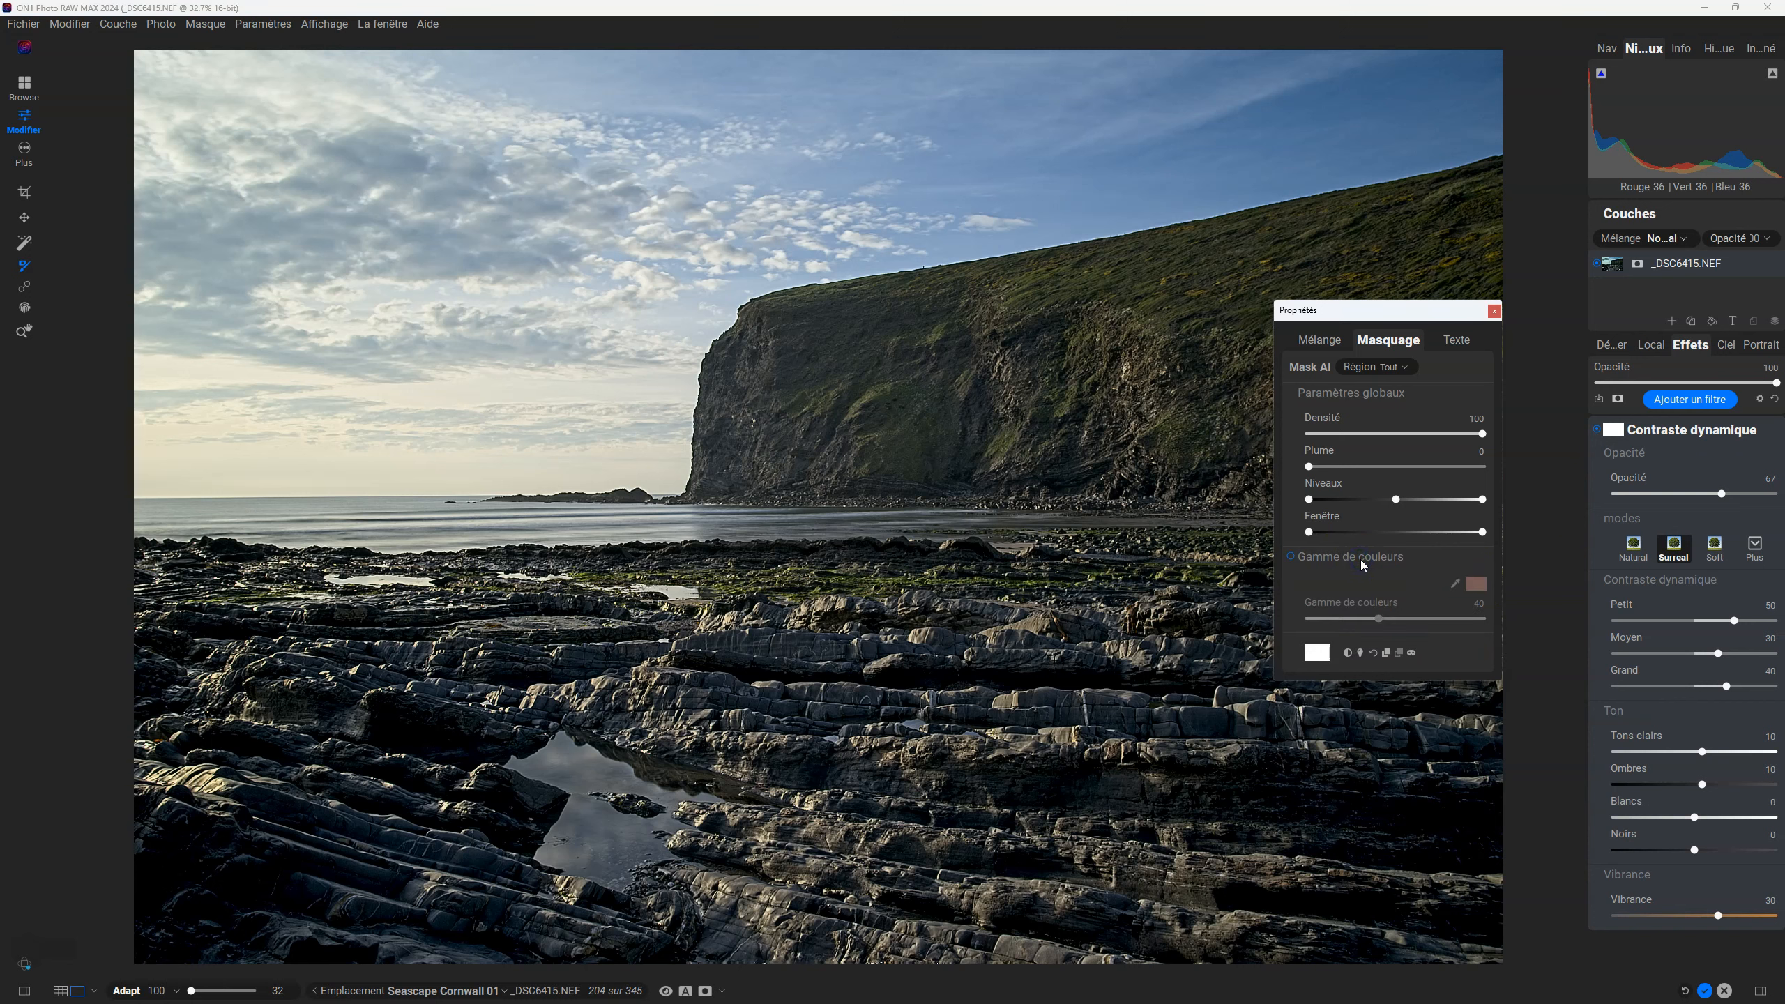
{"action": "left_click", "coordinate": [1361, 559]}
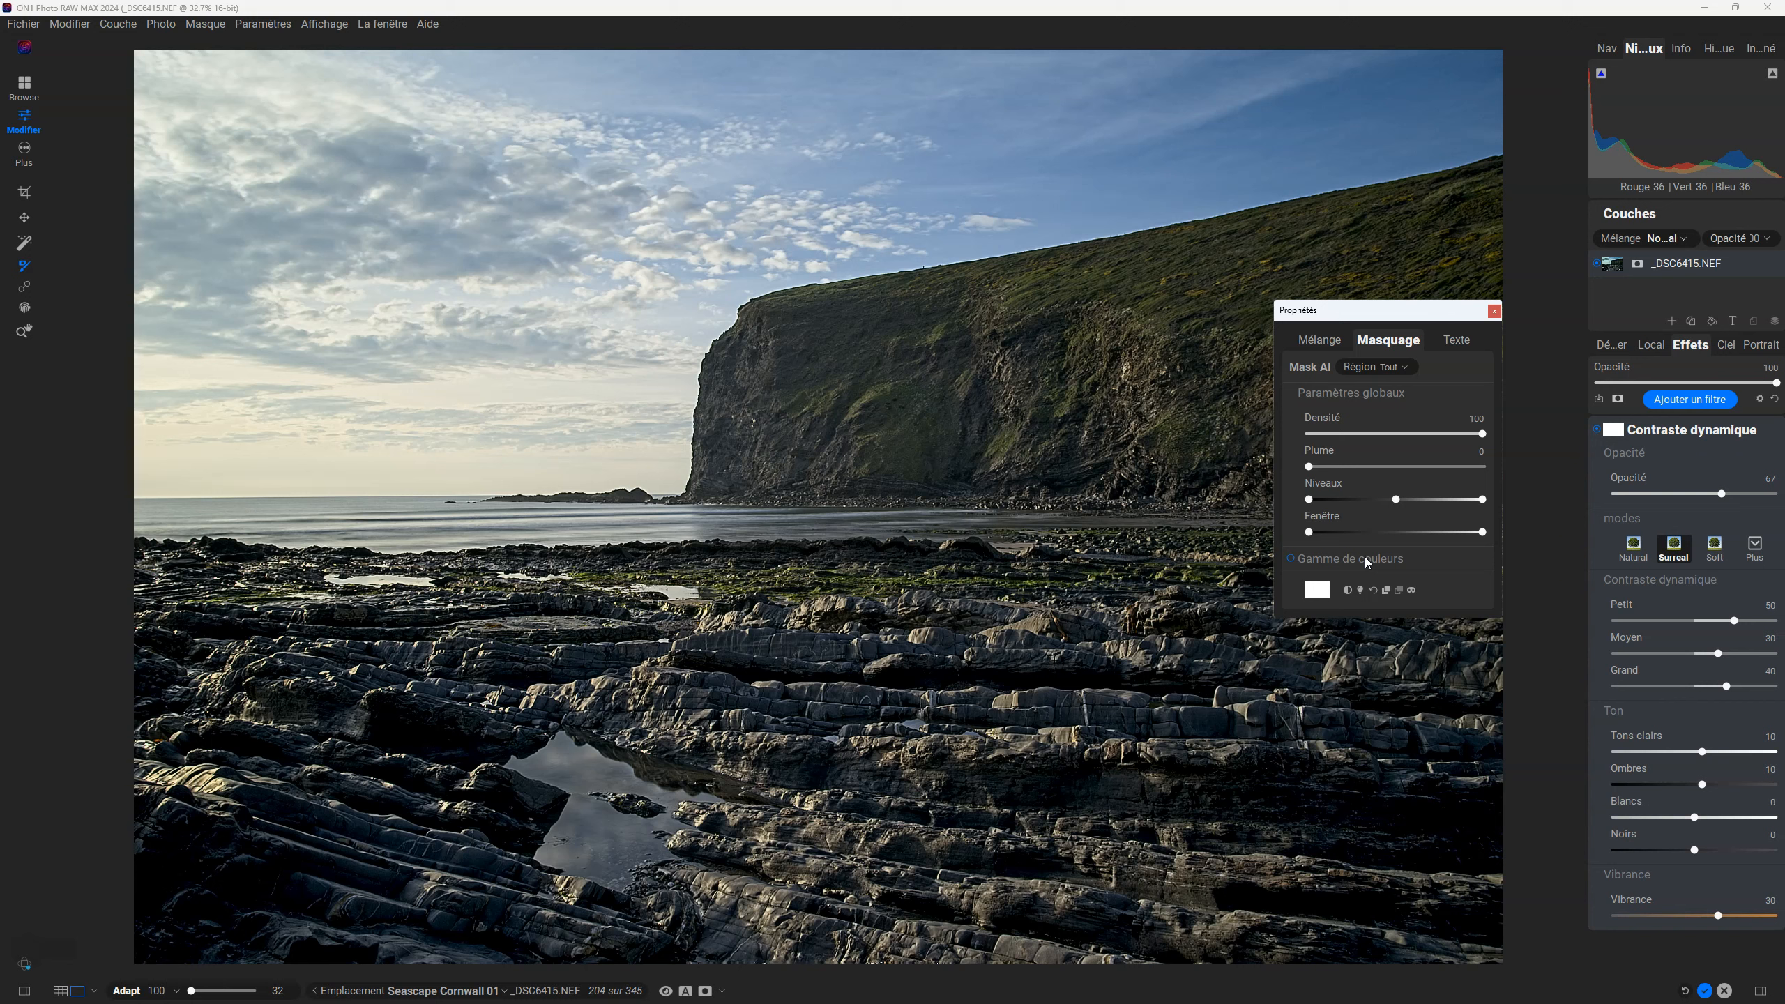
{"action": "left_click", "coordinate": [1360, 590]}
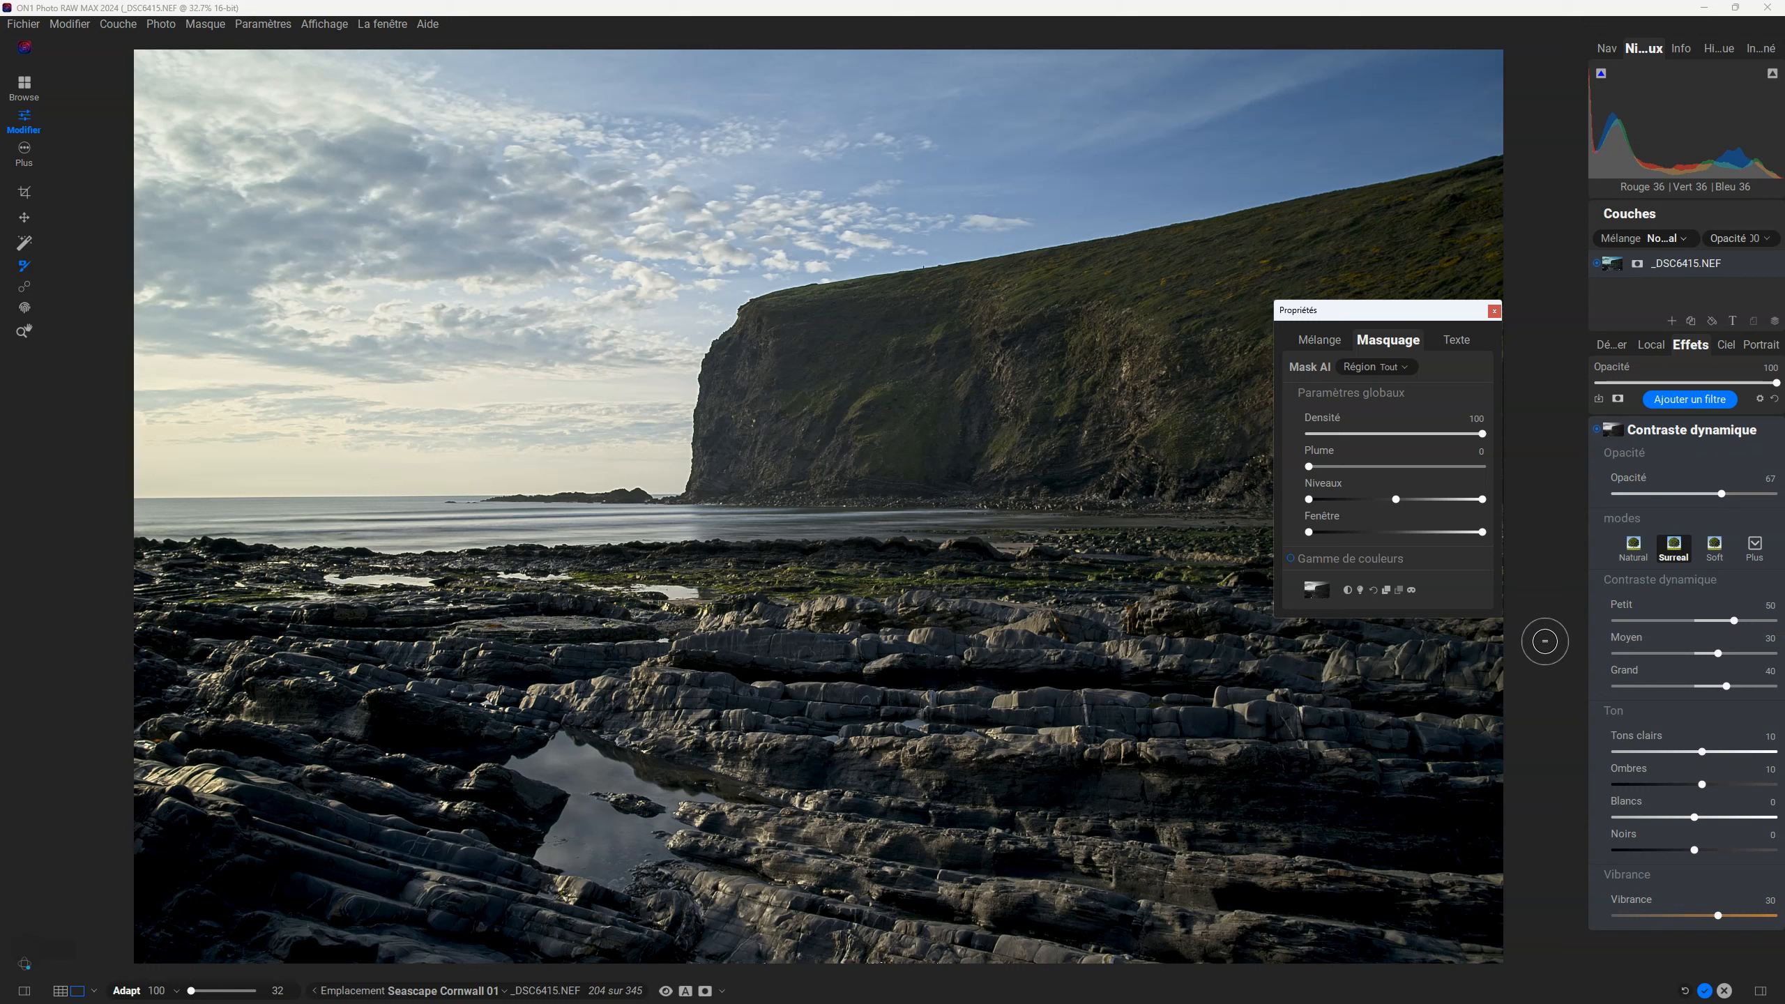
Step: Compare the photo with and without Contraste dynamique, and inspect its luminosity mask in grayscale with the properties window moved off the cliff
{"action": "left_click", "coordinate": [1596, 430]}
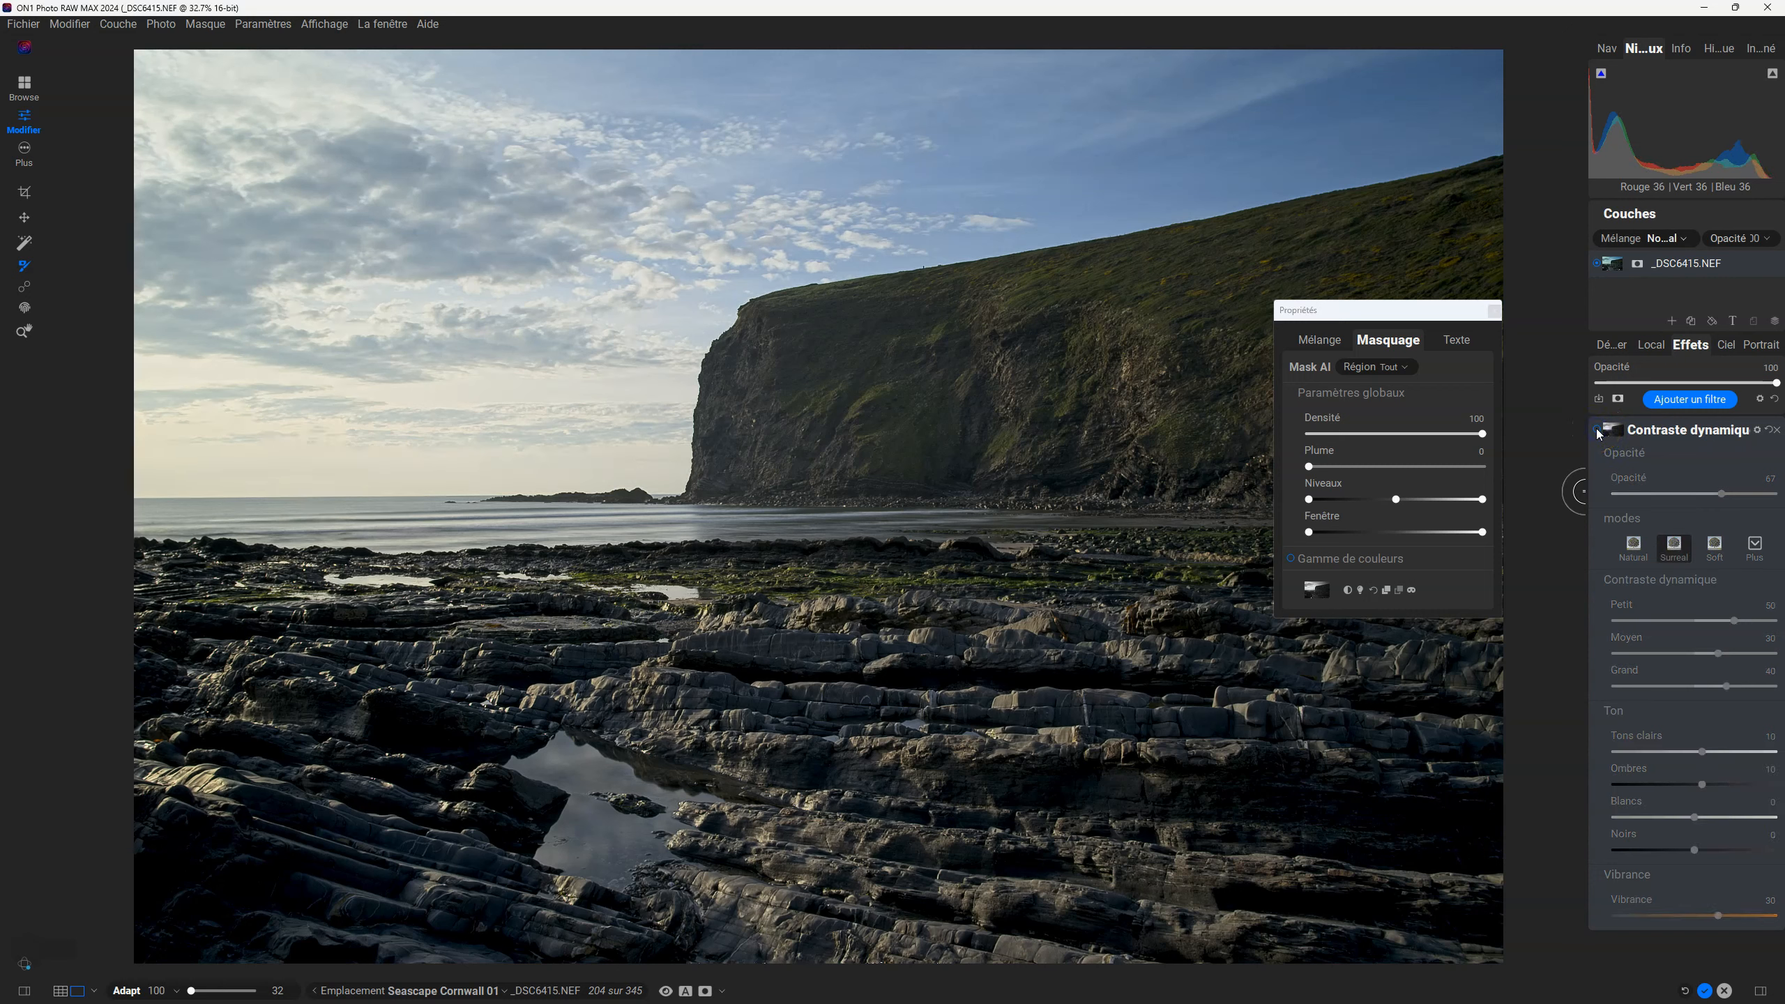
{"action": "left_click", "coordinate": [1595, 429]}
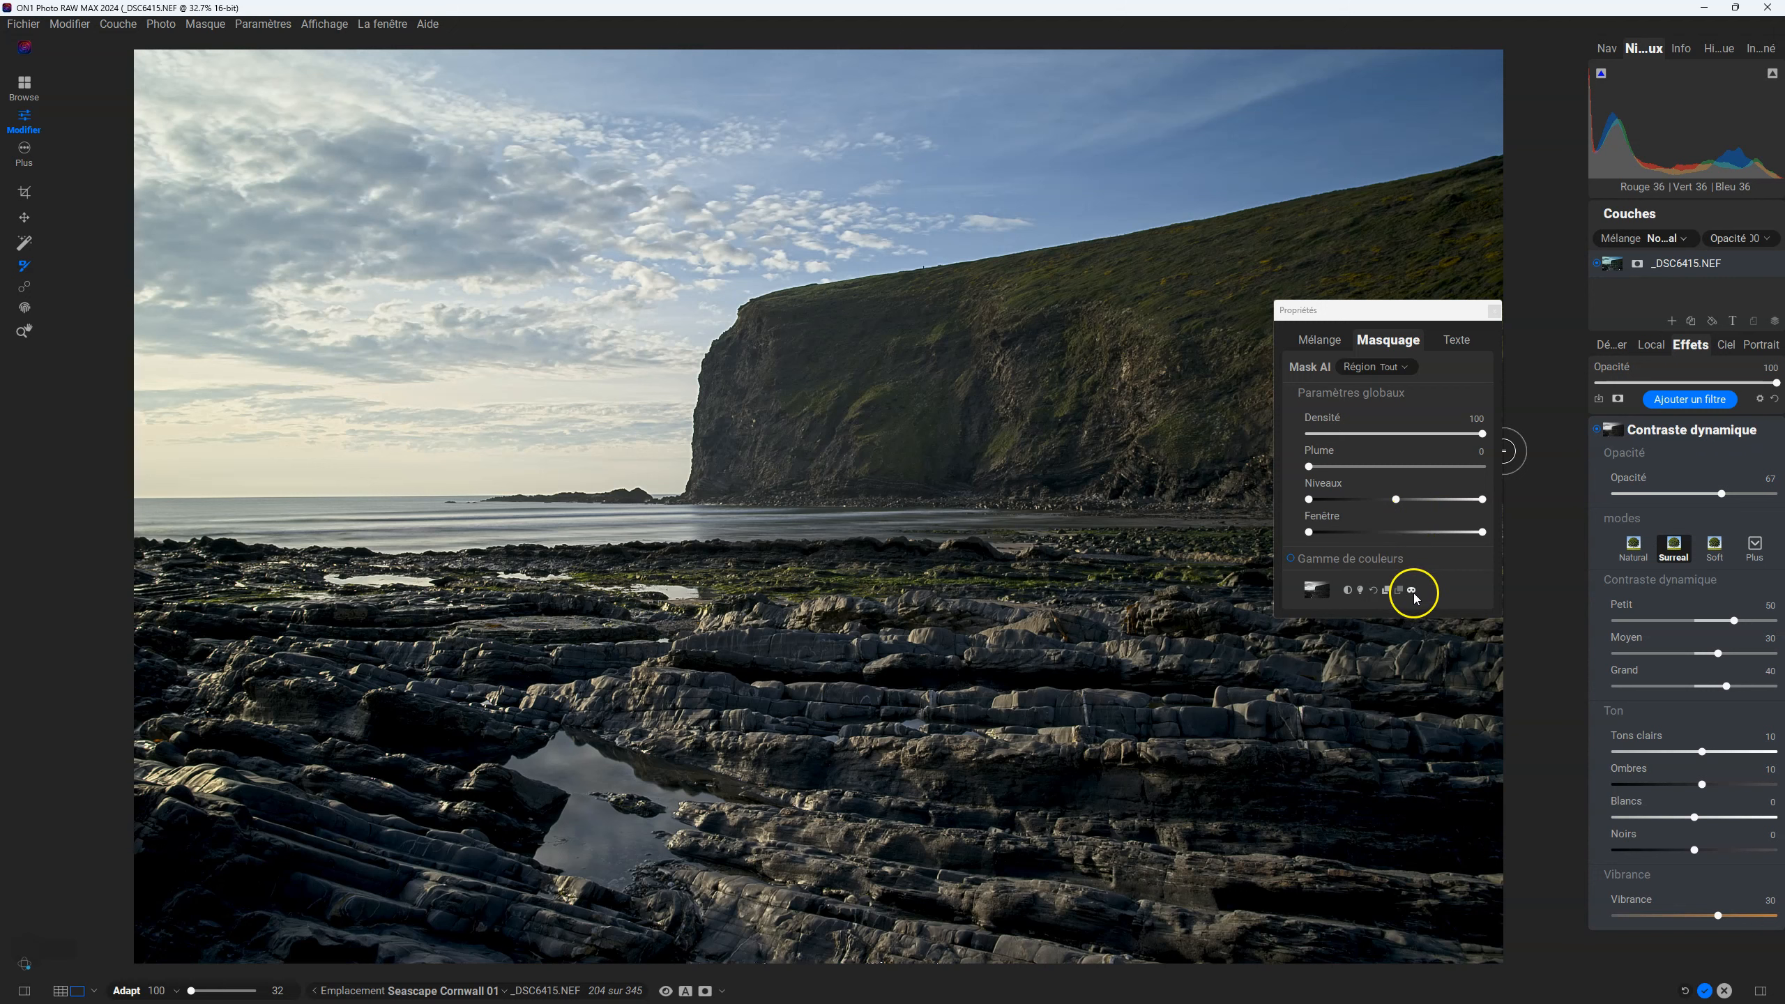
{"action": "left_click", "coordinate": [706, 988]}
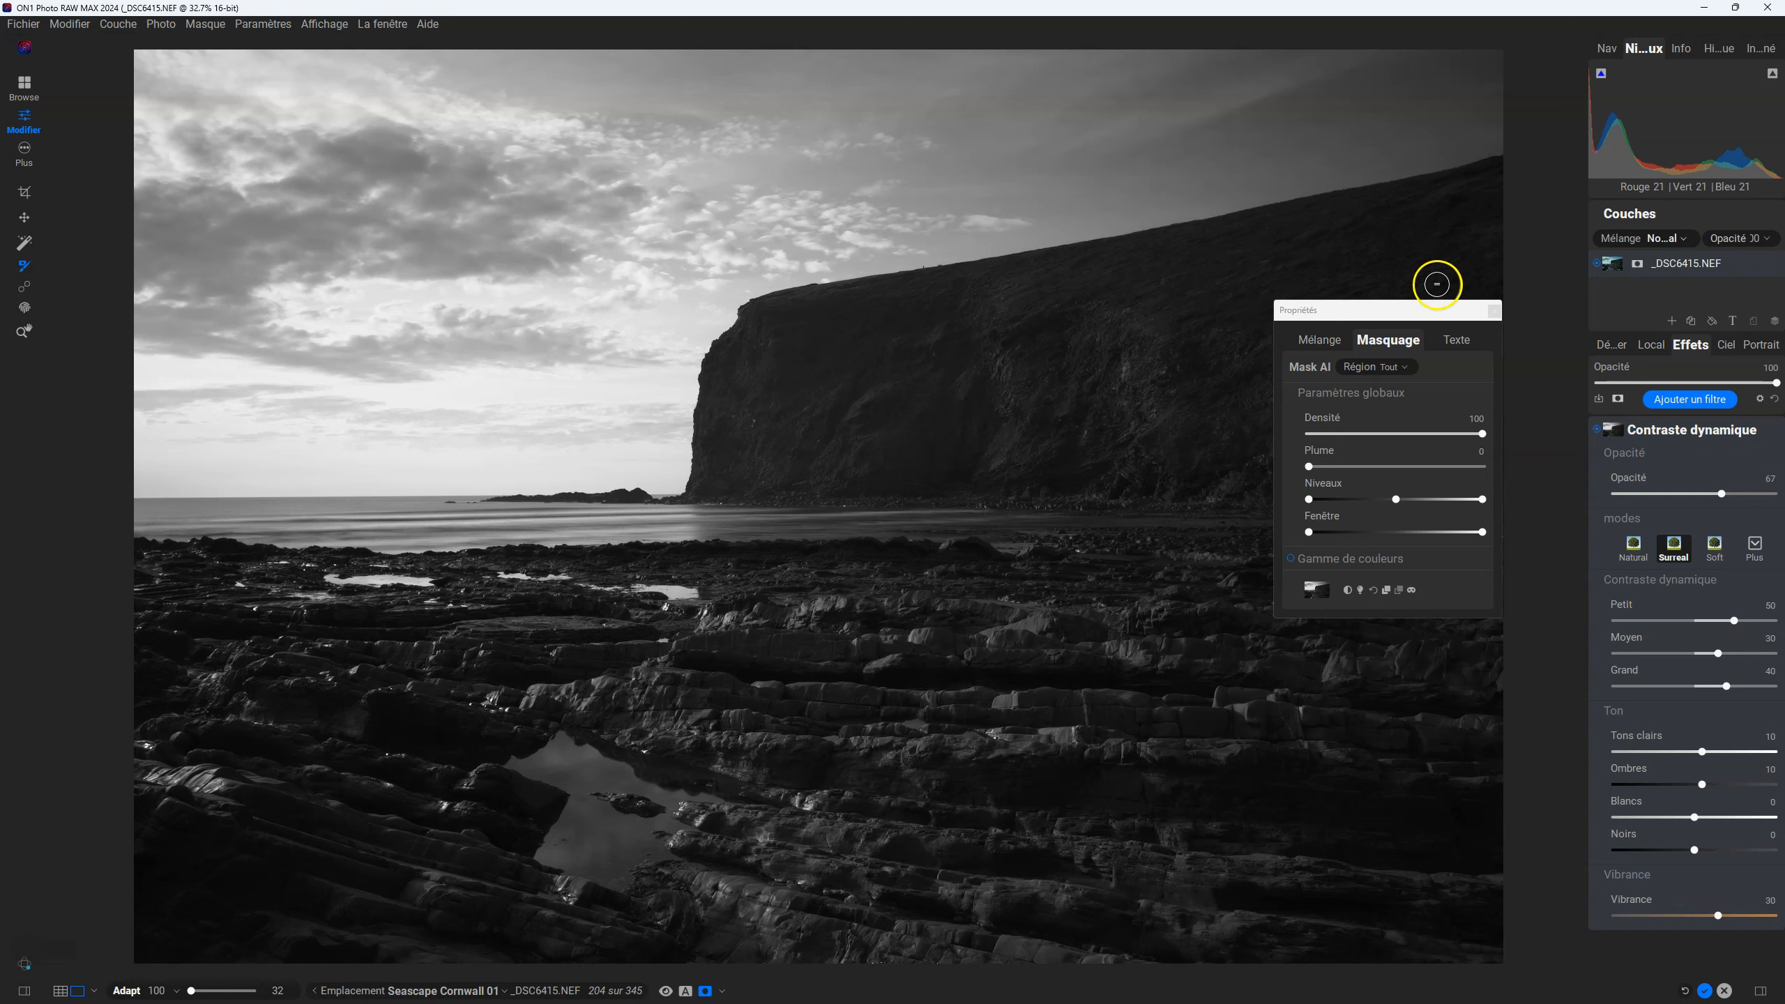
{"action": "left_click_drag", "start_coordinate": [1401, 308], "coordinate": [1407, 640]}
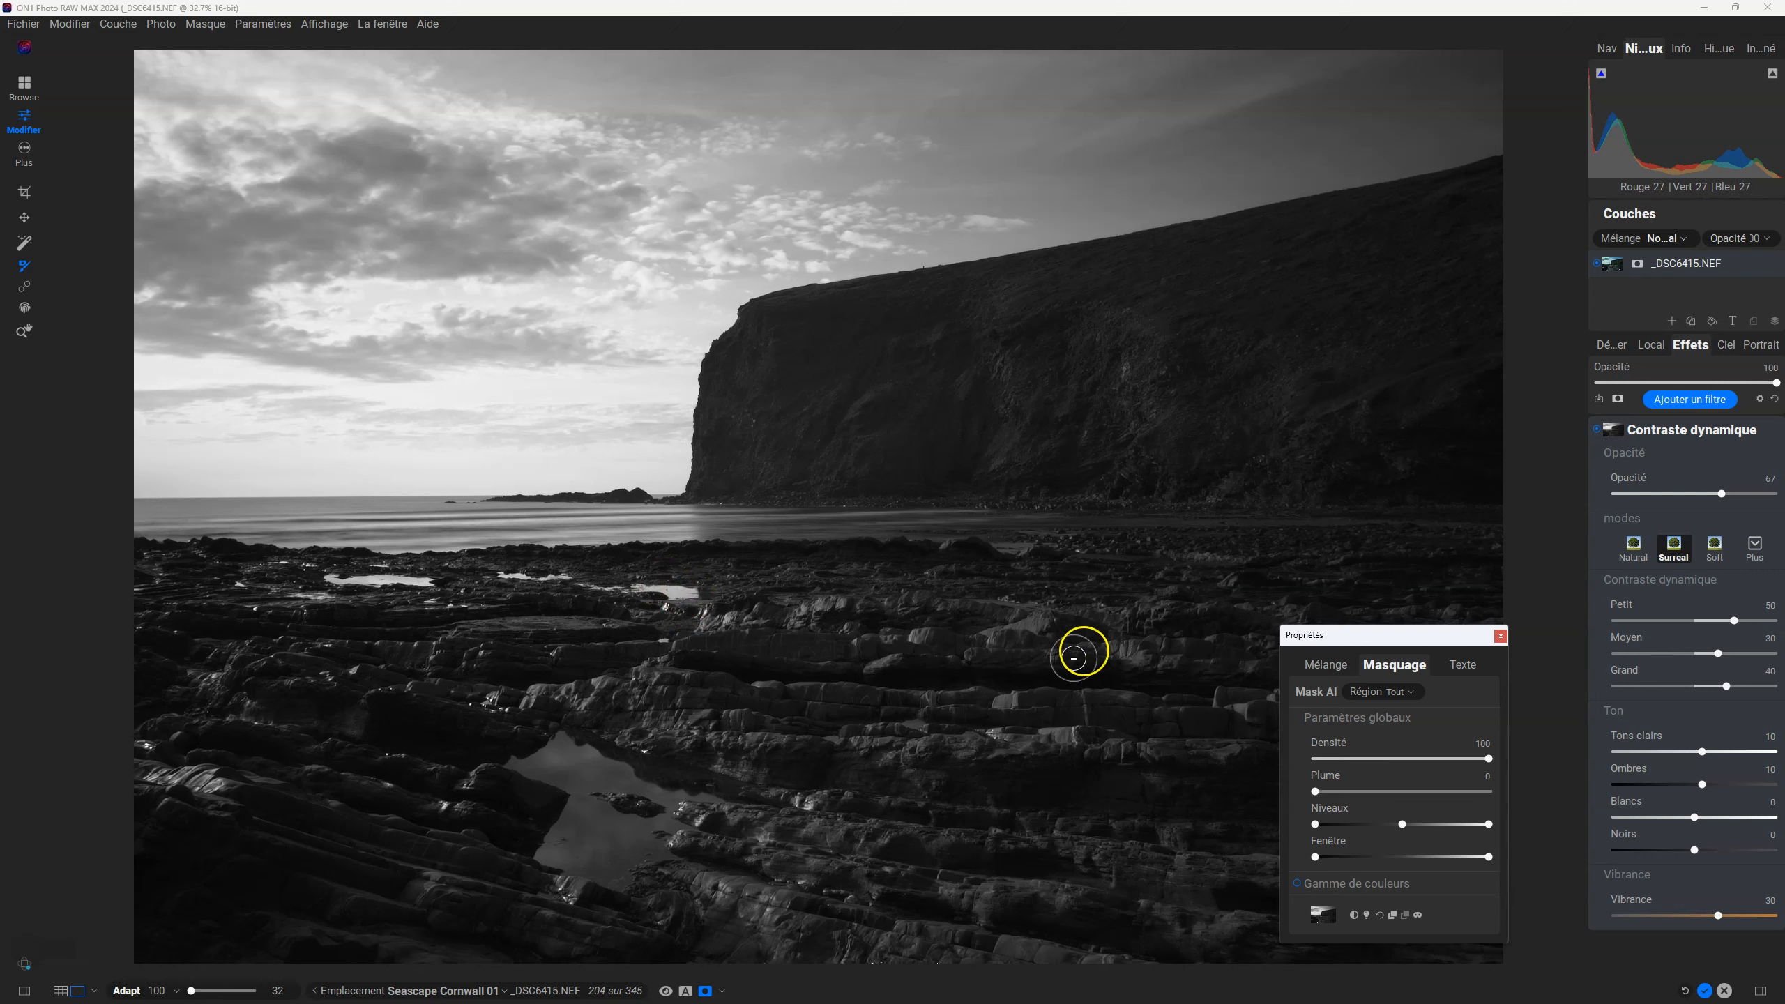
{"action": "mouse_move", "coordinate": [830, 786]}
{"action": "left_mouse_down"}
{"action": "mouse_move", "coordinate": [892, 761]}
{"action": "mouse_move", "coordinate": [809, 594]}
{"action": "mouse_move", "coordinate": [568, 368]}
{"action": "mouse_move", "coordinate": [585, 302]}
{"action": "mouse_move", "coordinate": [524, 297]}
{"action": "mouse_move", "coordinate": [1294, 428]}
{"action": "mouse_move", "coordinate": [1217, 434]}
{"action": "mouse_move", "coordinate": [1133, 367]}
{"action": "mouse_move", "coordinate": [1103, 396]}
{"action": "mouse_move", "coordinate": [1145, 409]}
{"action": "mouse_move", "coordinate": [1122, 378]}
{"action": "mouse_move", "coordinate": [999, 355]}
{"action": "mouse_move", "coordinate": [987, 385]}
{"action": "mouse_move", "coordinate": [1103, 387]}
{"action": "mouse_move", "coordinate": [1124, 364]}
{"action": "mouse_move", "coordinate": [1138, 420]}
{"action": "mouse_move", "coordinate": [1062, 453]}
{"action": "mouse_move", "coordinate": [1121, 357]}
{"action": "mouse_move", "coordinate": [1120, 393]}
{"action": "mouse_move", "coordinate": [1174, 337]}
{"action": "mouse_move", "coordinate": [1199, 259]}
{"action": "mouse_move", "coordinate": [1298, 286]}
{"action": "mouse_move", "coordinate": [1342, 272]}
{"action": "mouse_move", "coordinate": [1295, 308]}
{"action": "left_mouse_up"}
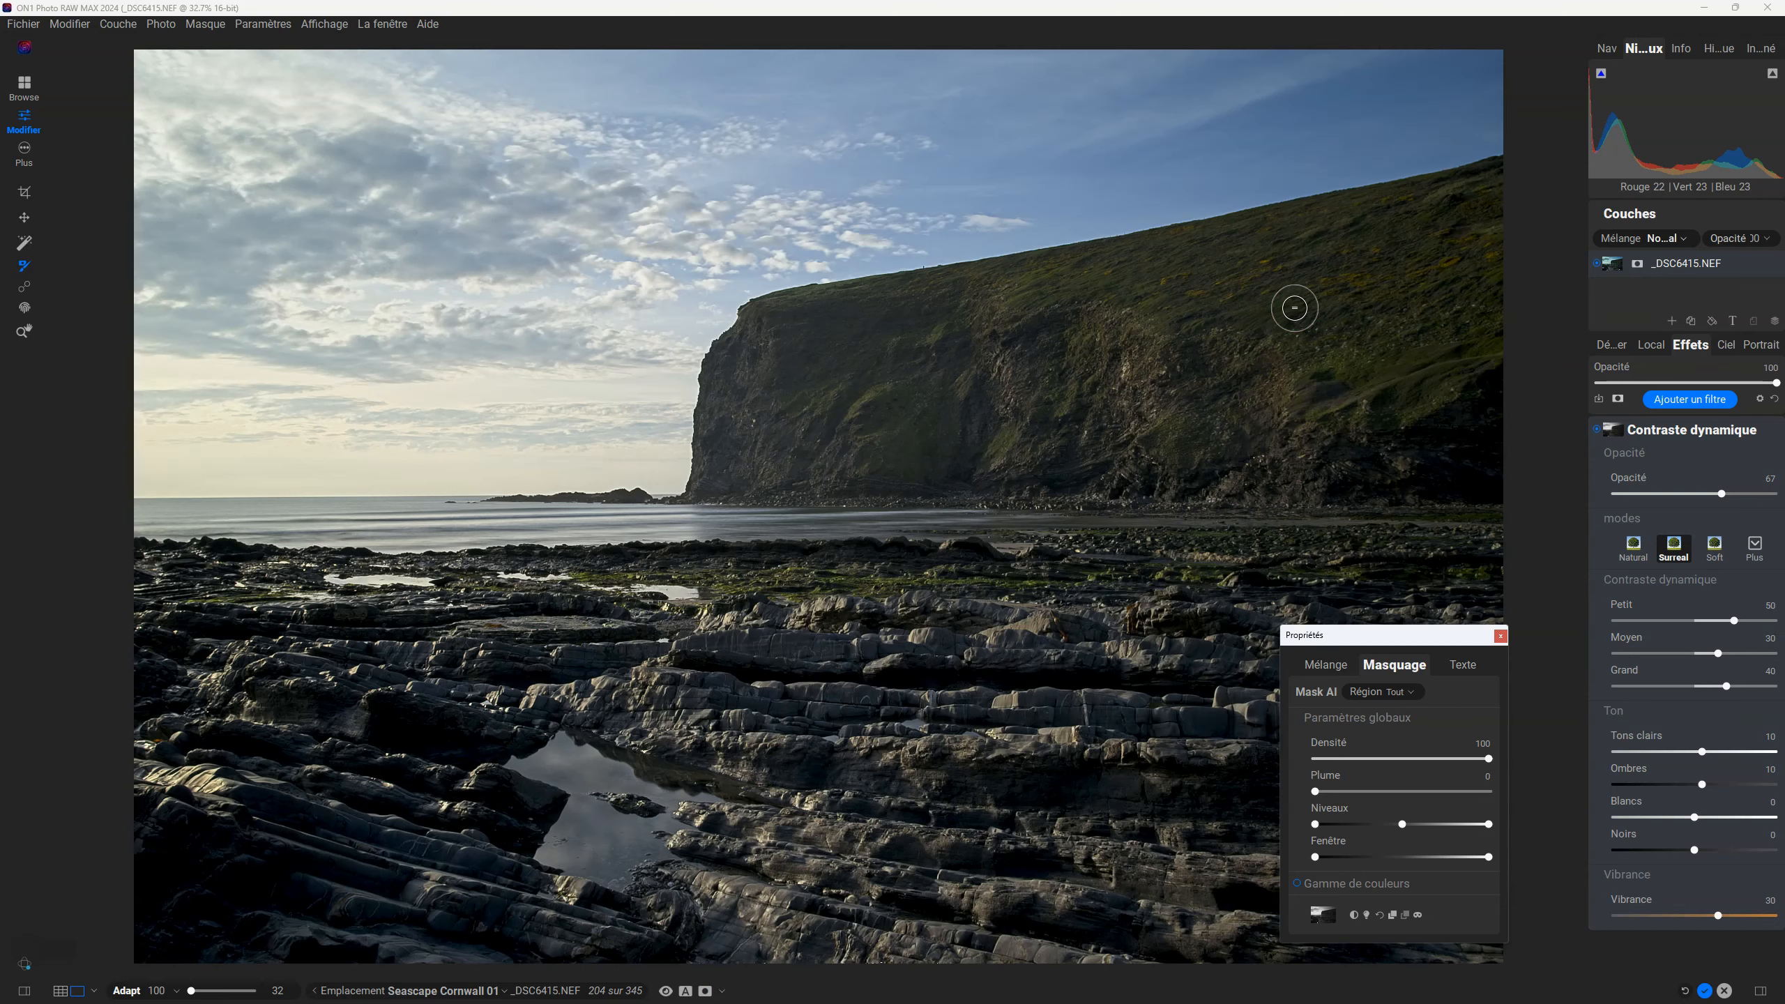
Step: Toggle the Contraste dynamique filter repeatedly to compare its effect on sky and rocks, and display the luminosity mask again
{"action": "left_click", "coordinate": [1596, 429]}
{"action": "left_click", "coordinate": [1596, 429]}
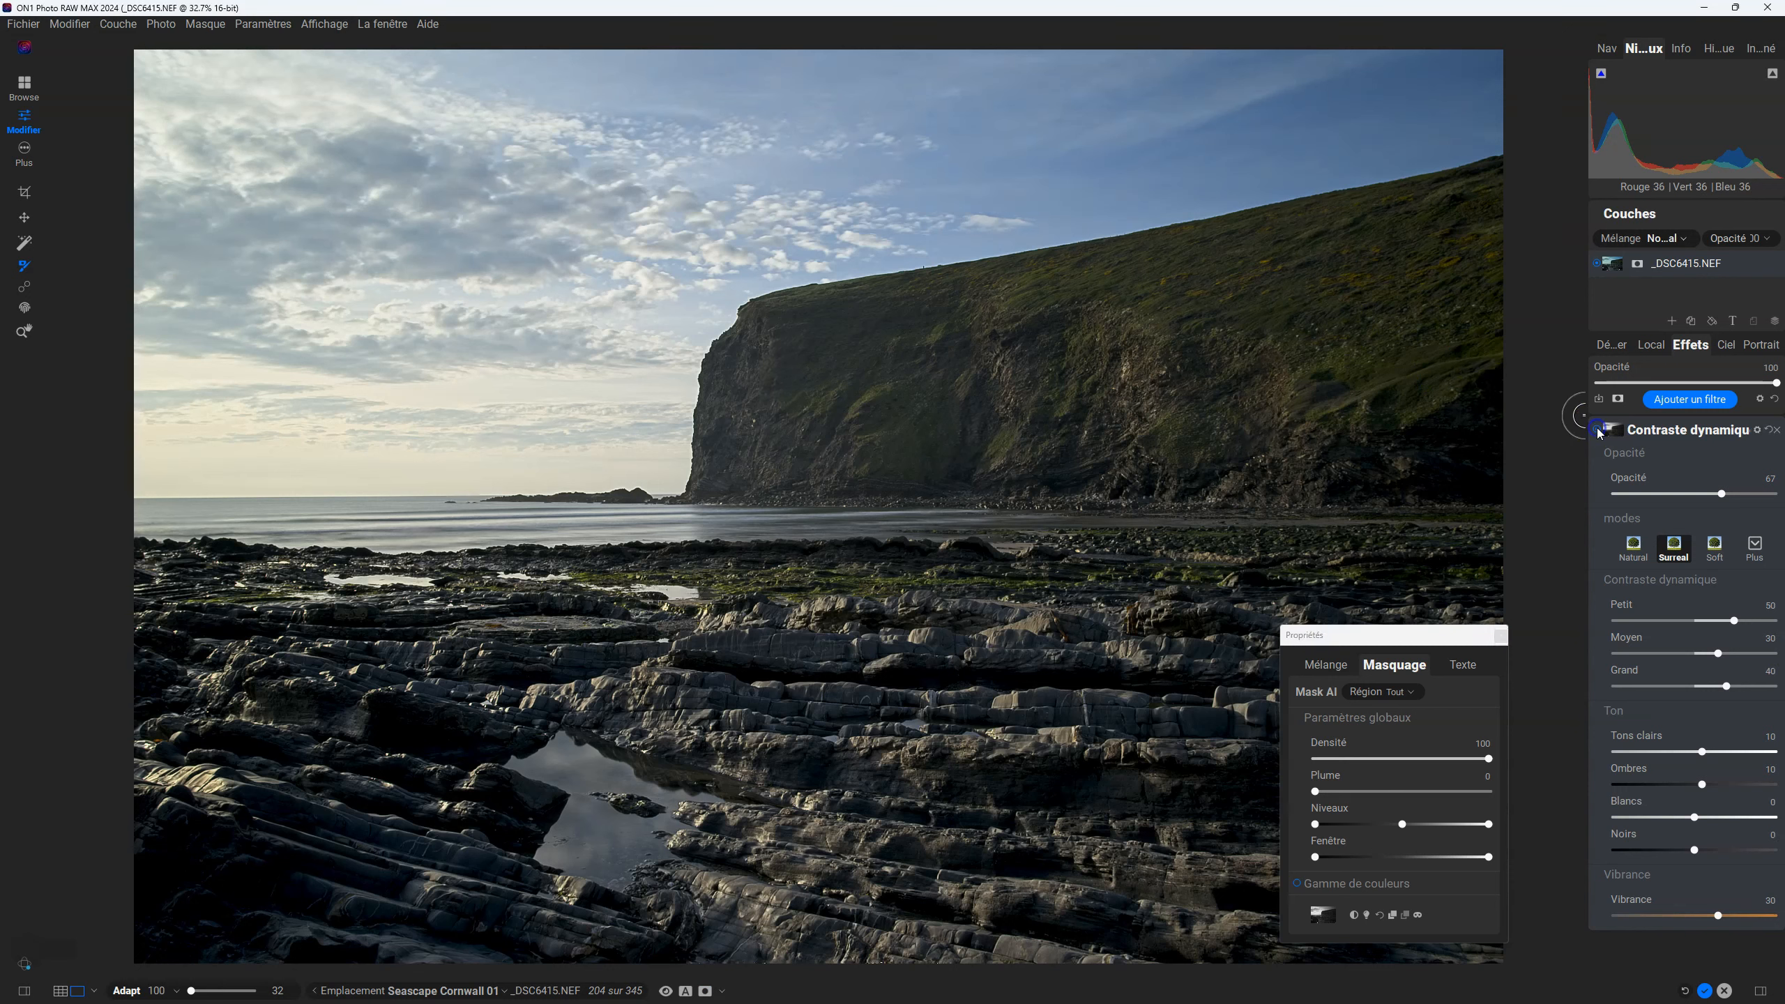
{"action": "left_click", "coordinate": [1596, 430]}
{"action": "left_click", "coordinate": [1597, 429]}
{"action": "left_click", "coordinate": [1596, 429]}
{"action": "left_click", "coordinate": [1596, 428]}
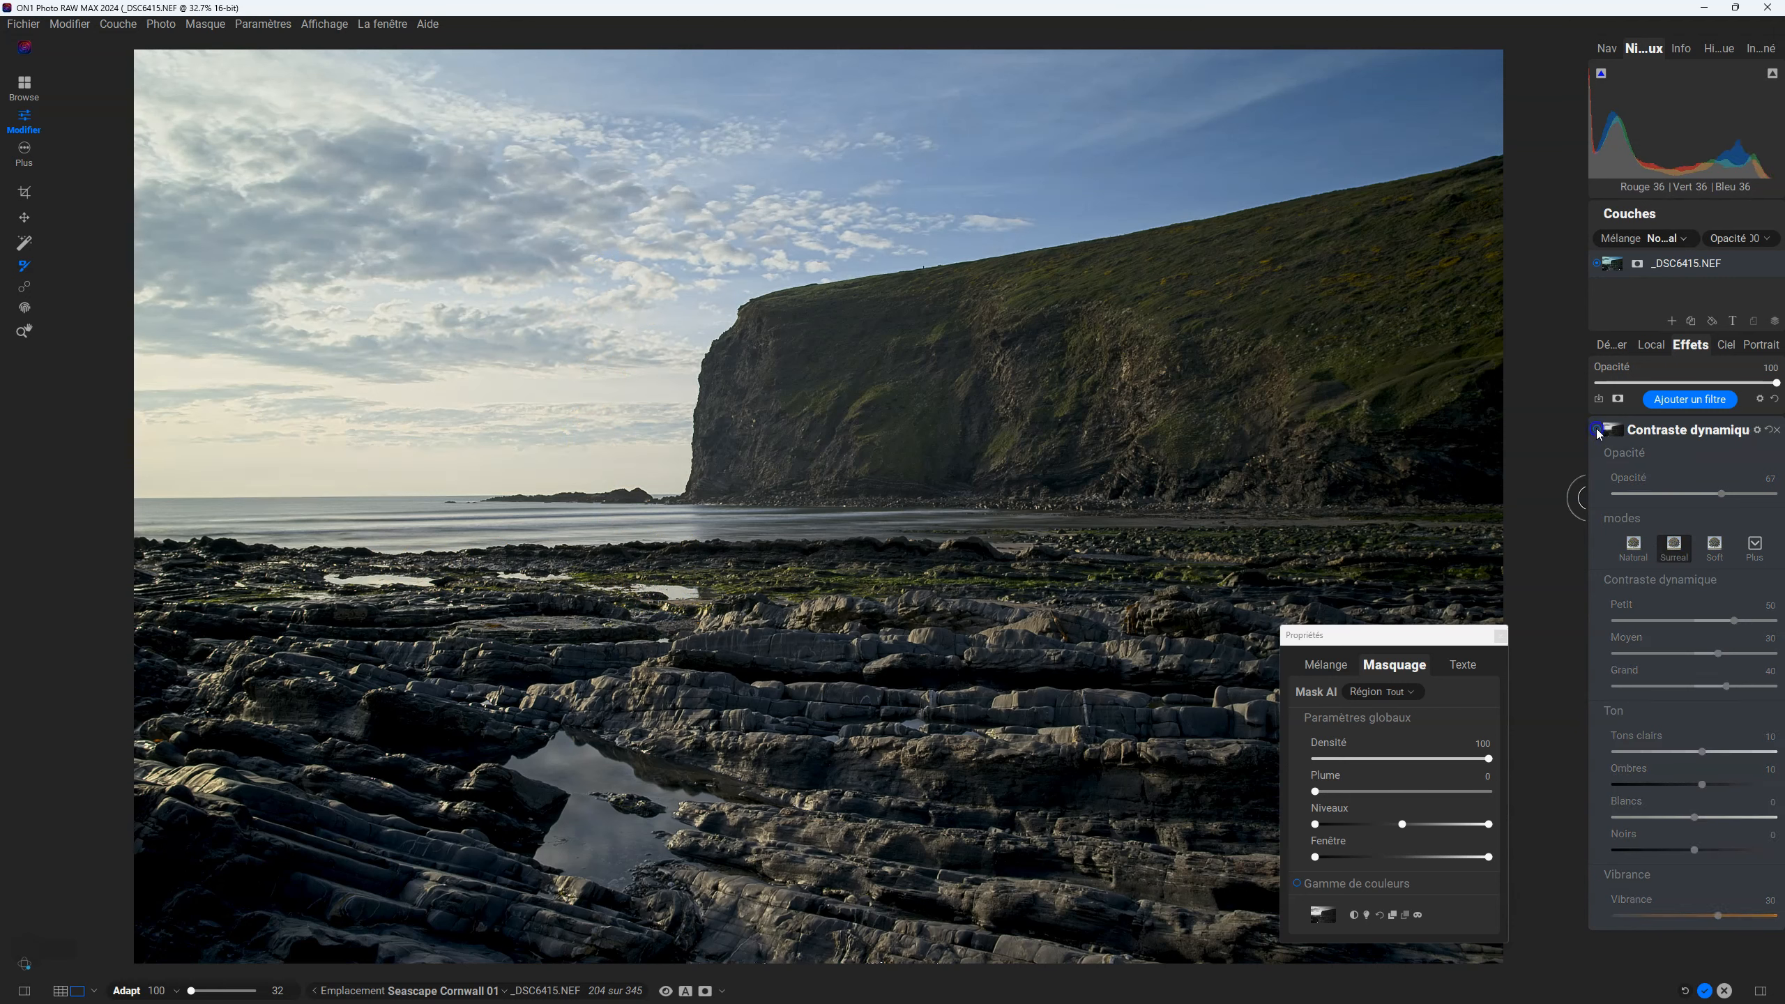
{"action": "left_click_drag", "start_coordinate": [597, 687], "coordinate": [1012, 722]}
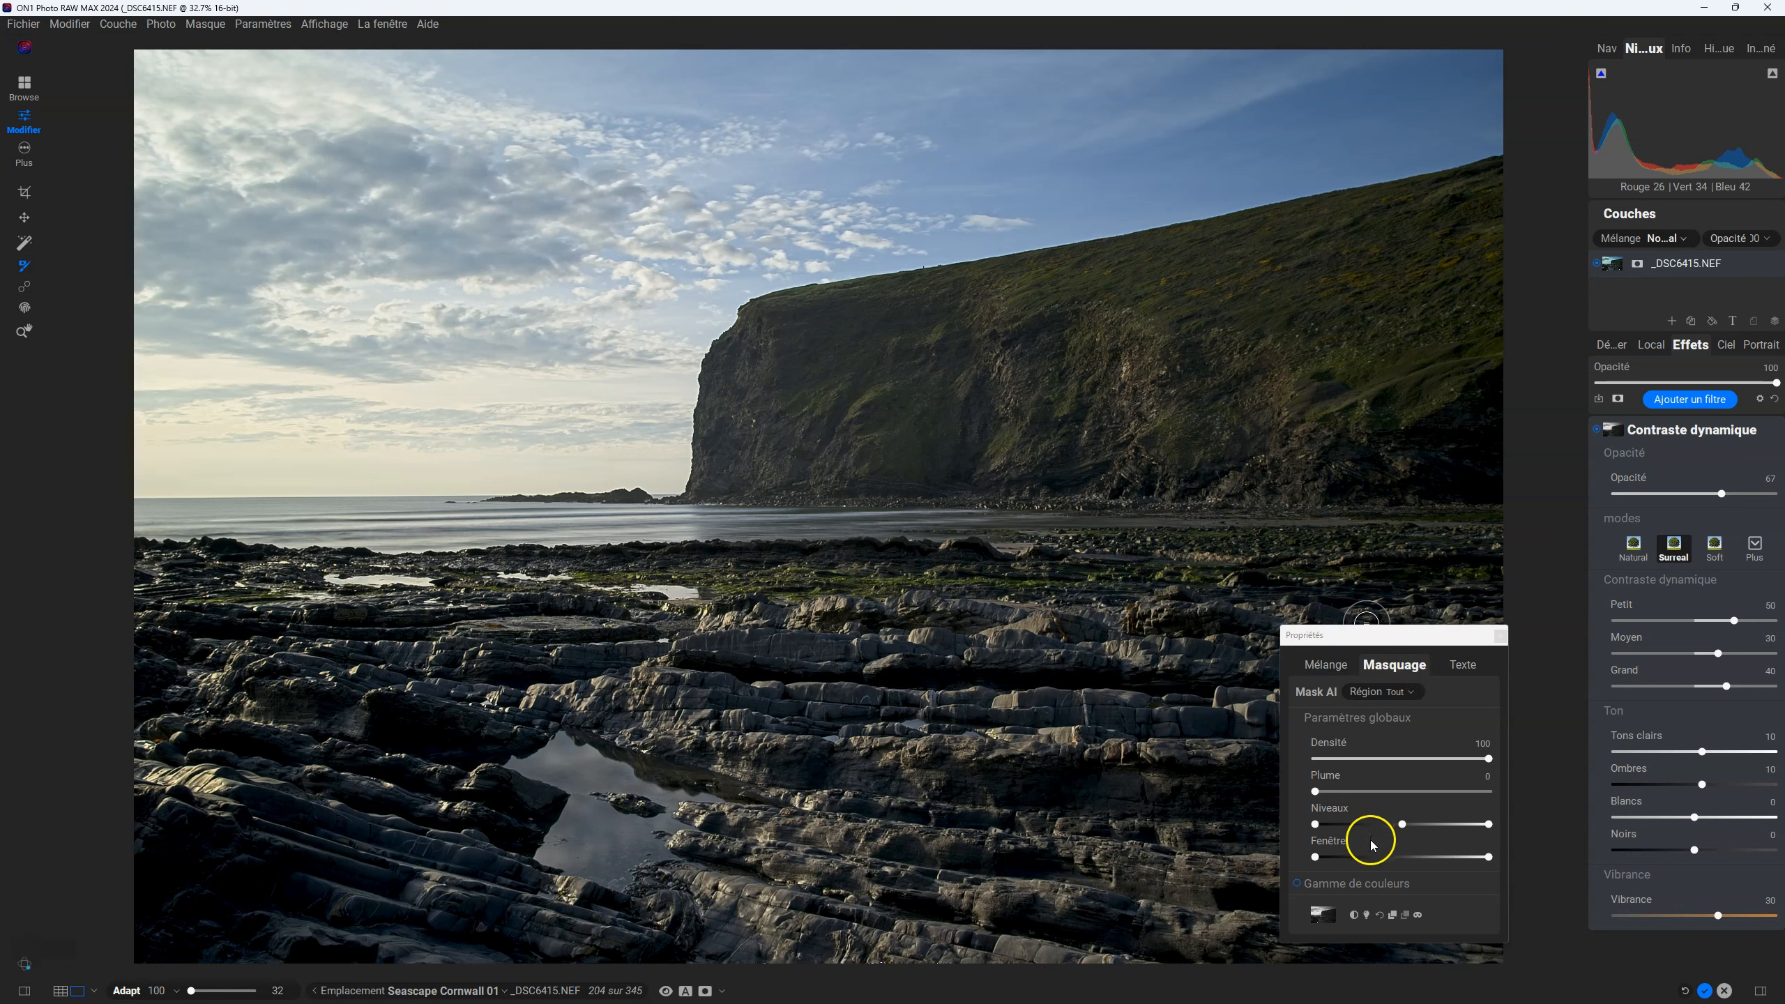
{"action": "left_click", "coordinate": [1353, 884]}
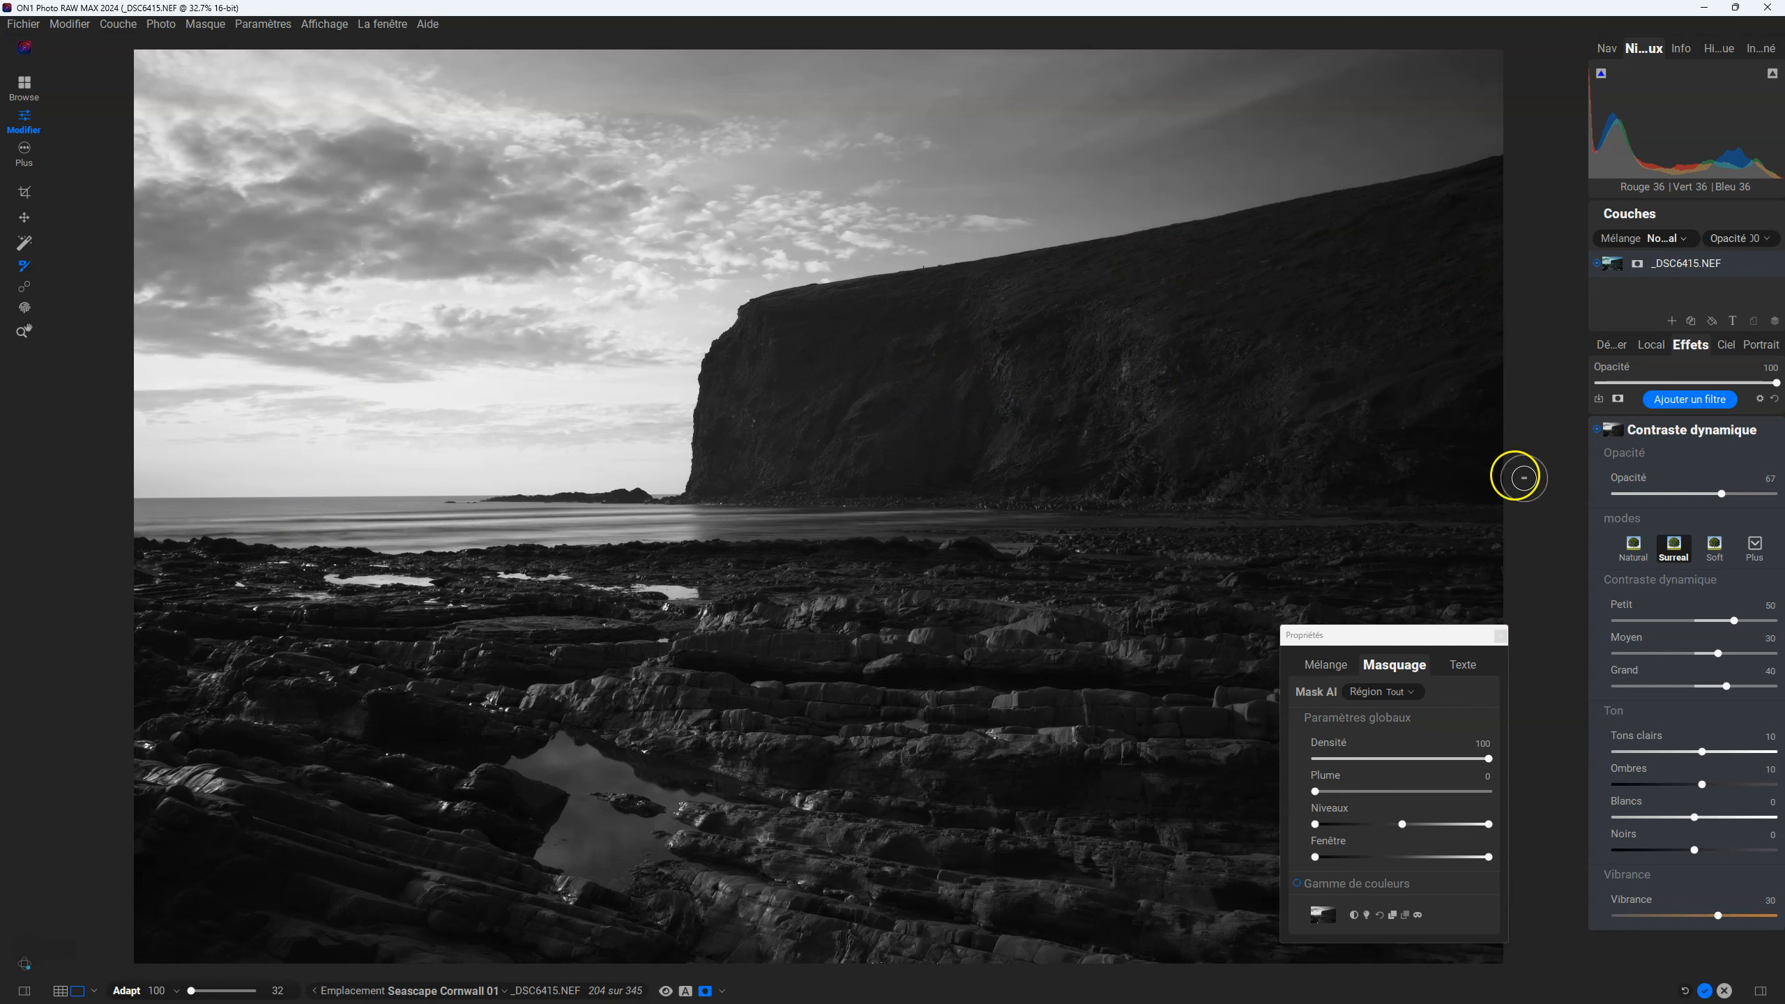
{"action": "left_click", "coordinate": [1203, 517]}
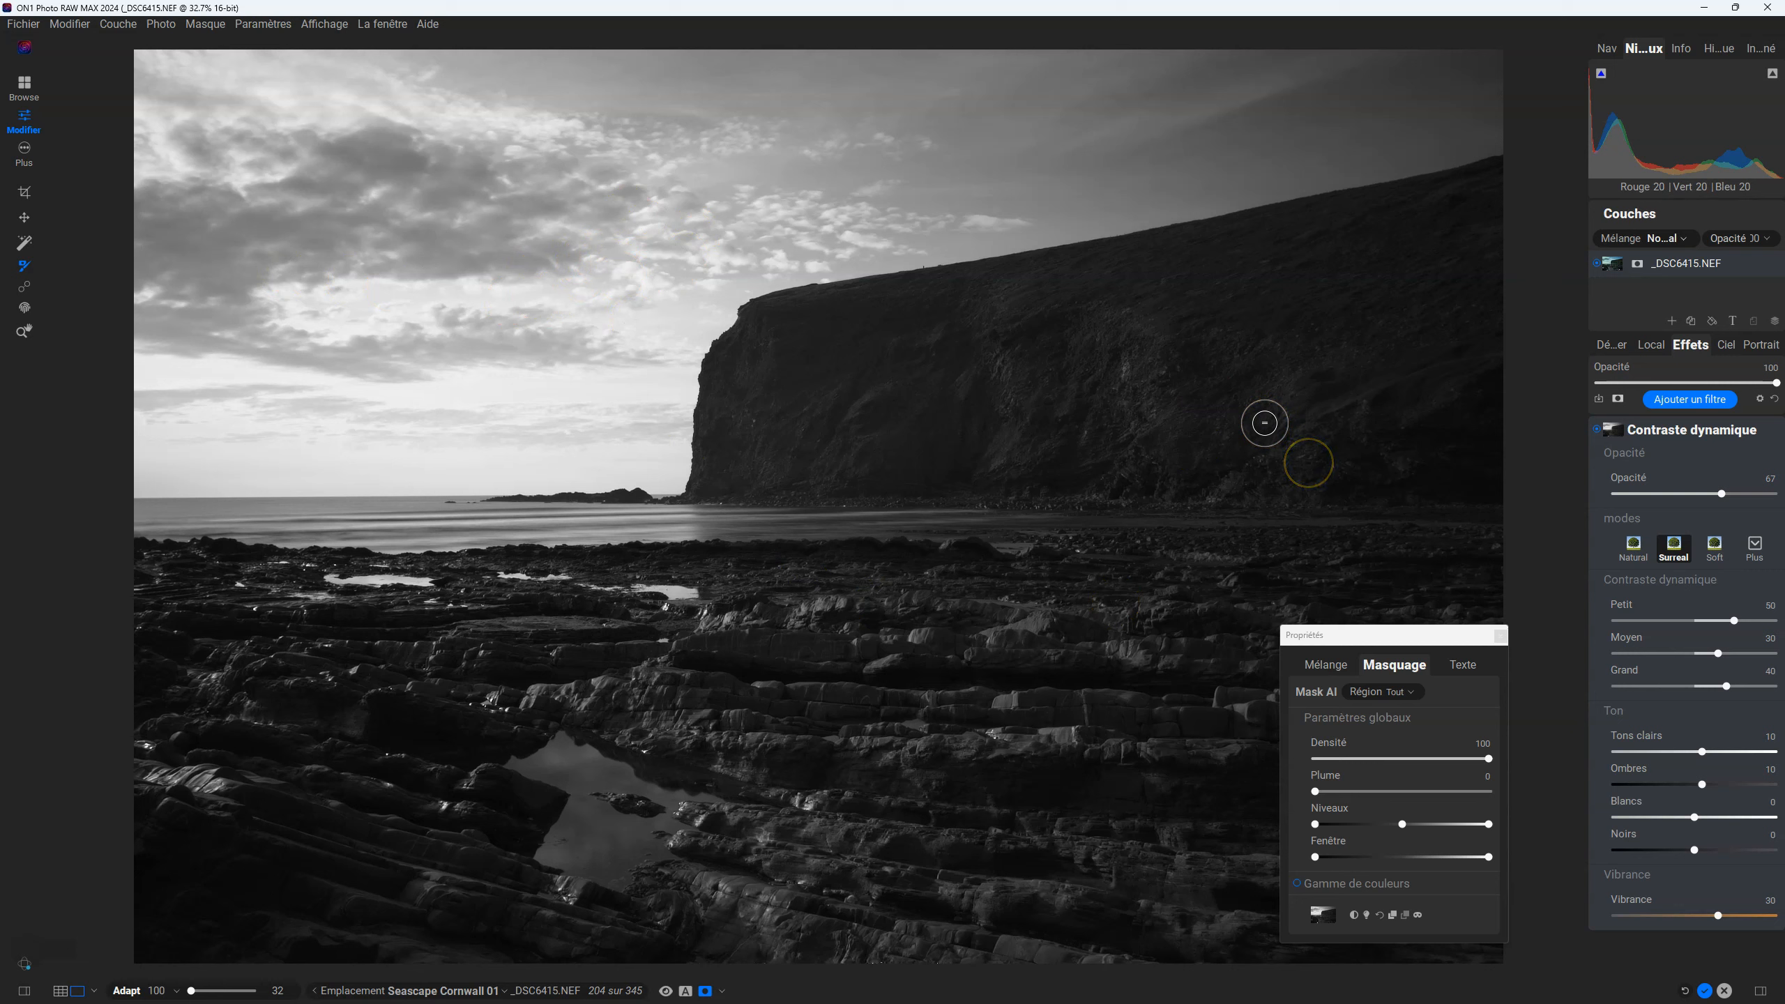
Step: Invert the luminosity mask and compare the photo with the Contraste dynamique filter off and on
{"action": "left_click", "coordinate": [1354, 916]}
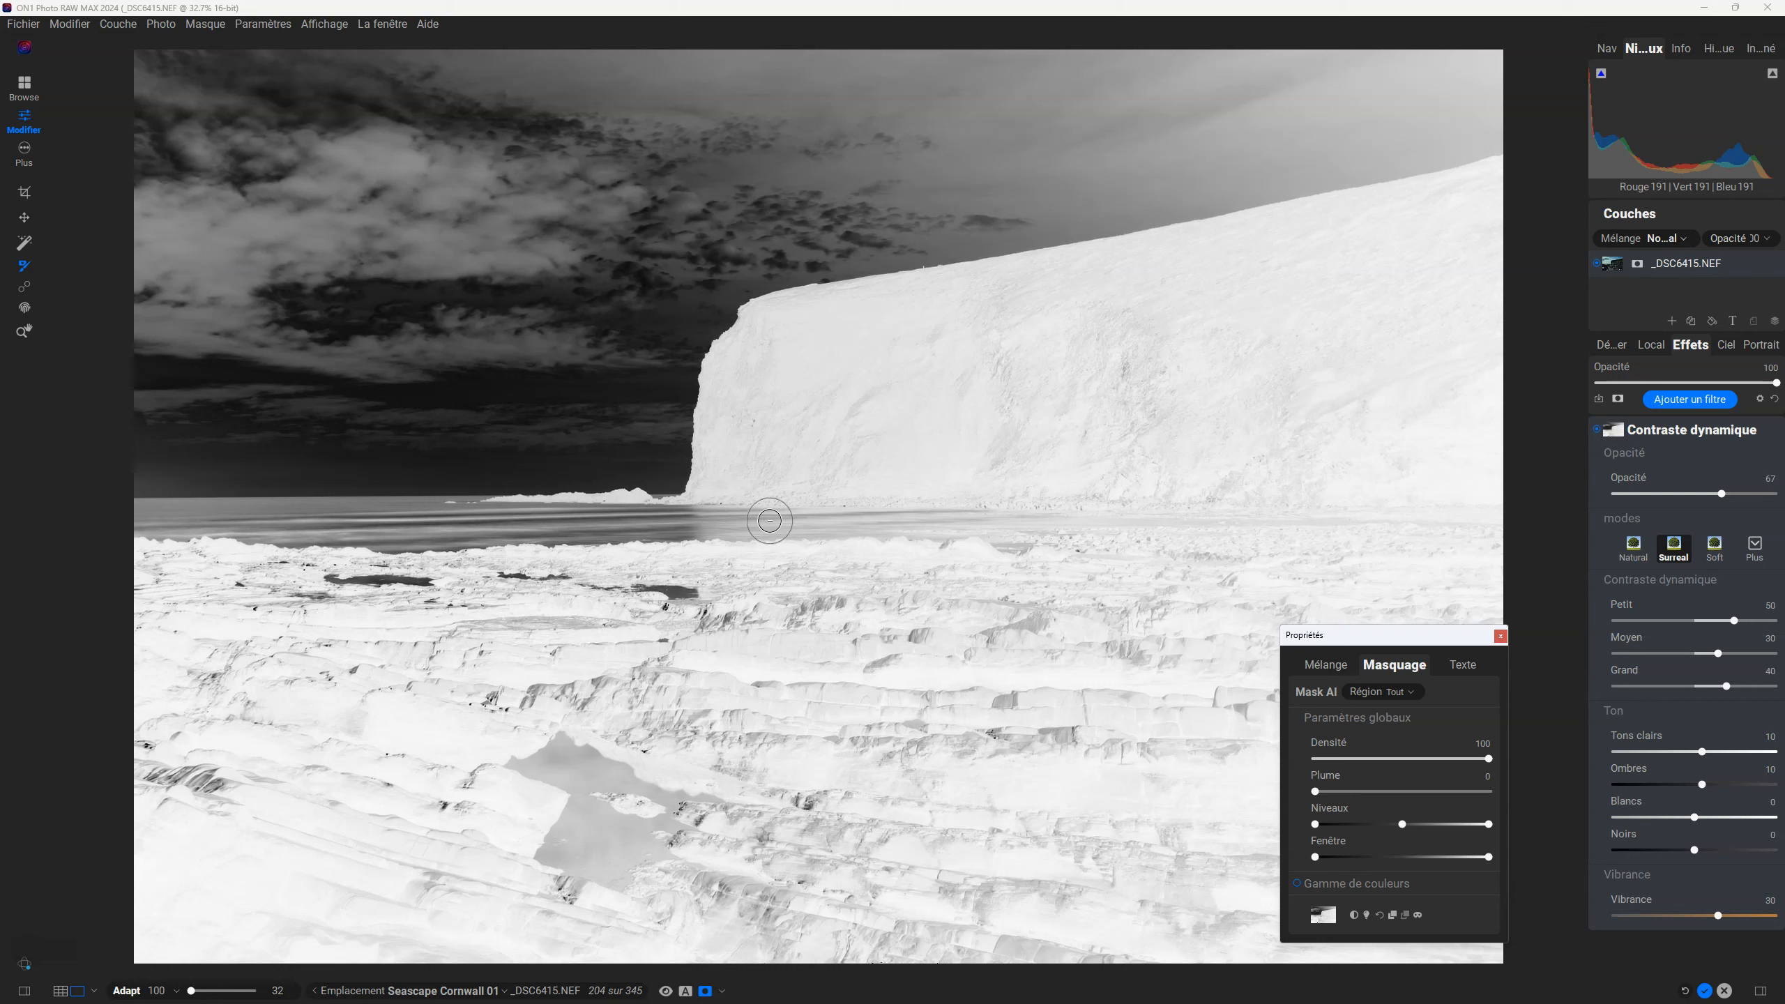
{"action": "left_click", "coordinate": [769, 520]}
{"action": "key", "text": "o"}
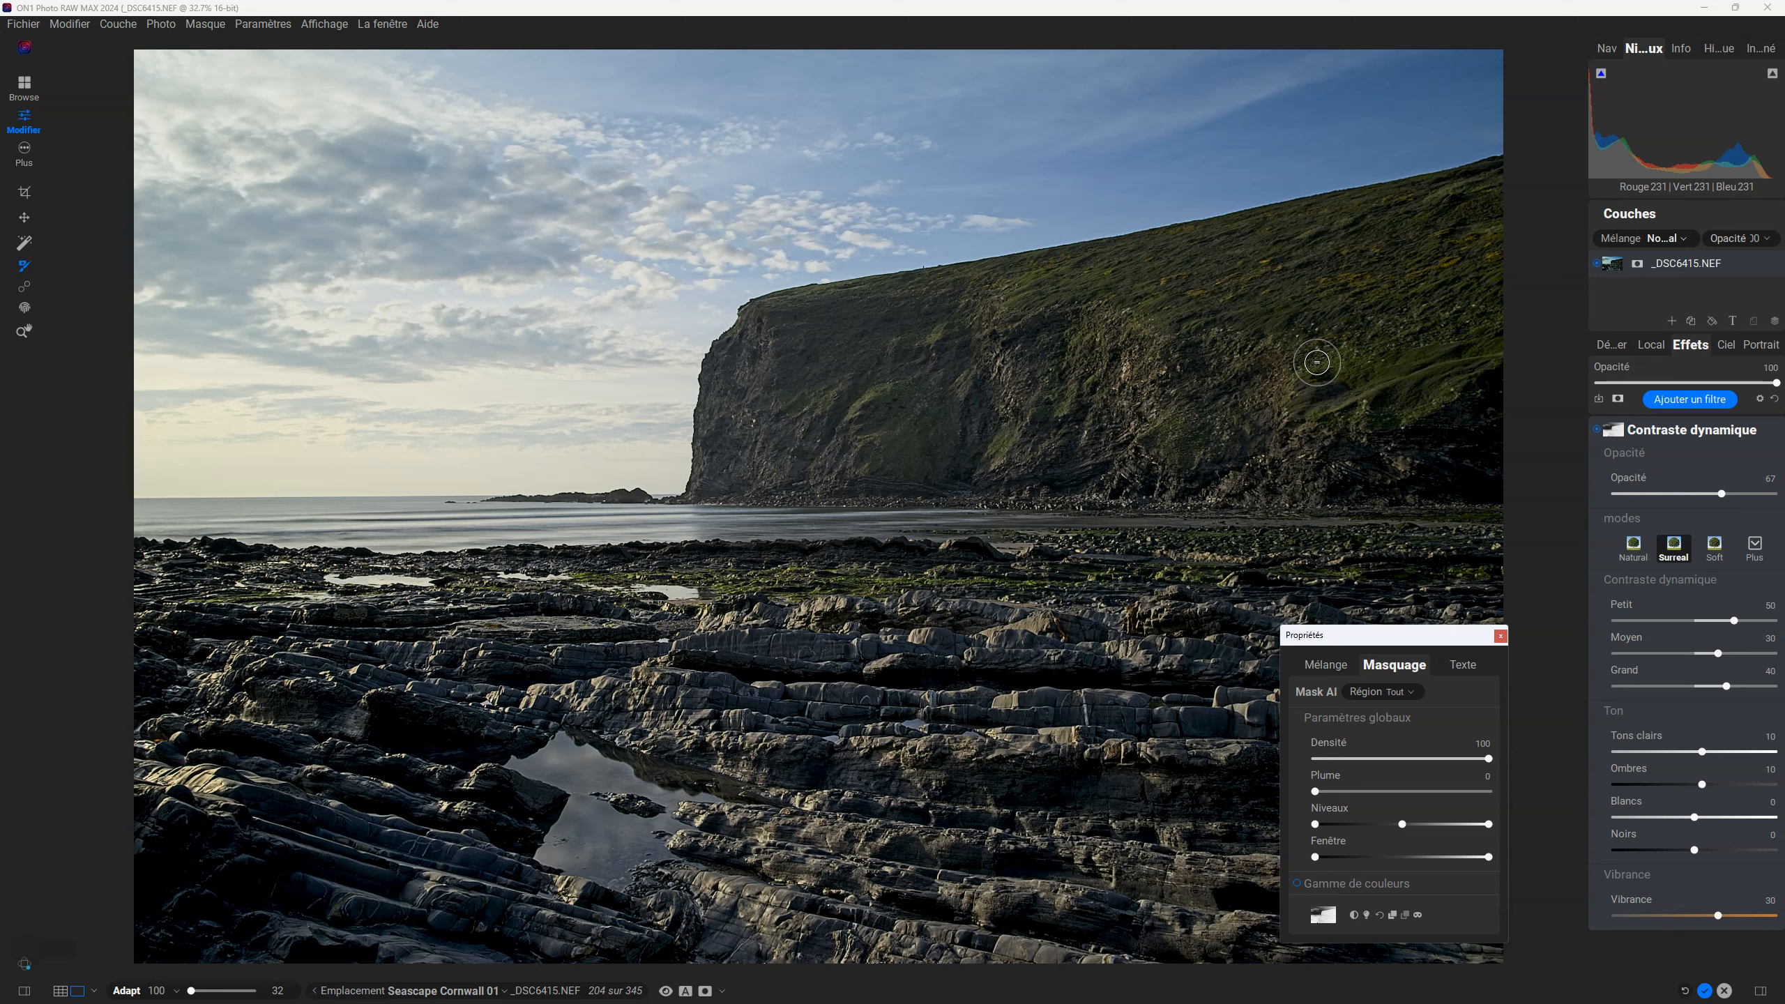
{"action": "left_click", "coordinate": [1595, 429]}
{"action": "left_click", "coordinate": [1595, 429]}
{"action": "left_click", "coordinate": [1595, 430]}
{"action": "left_click", "coordinate": [1595, 429]}
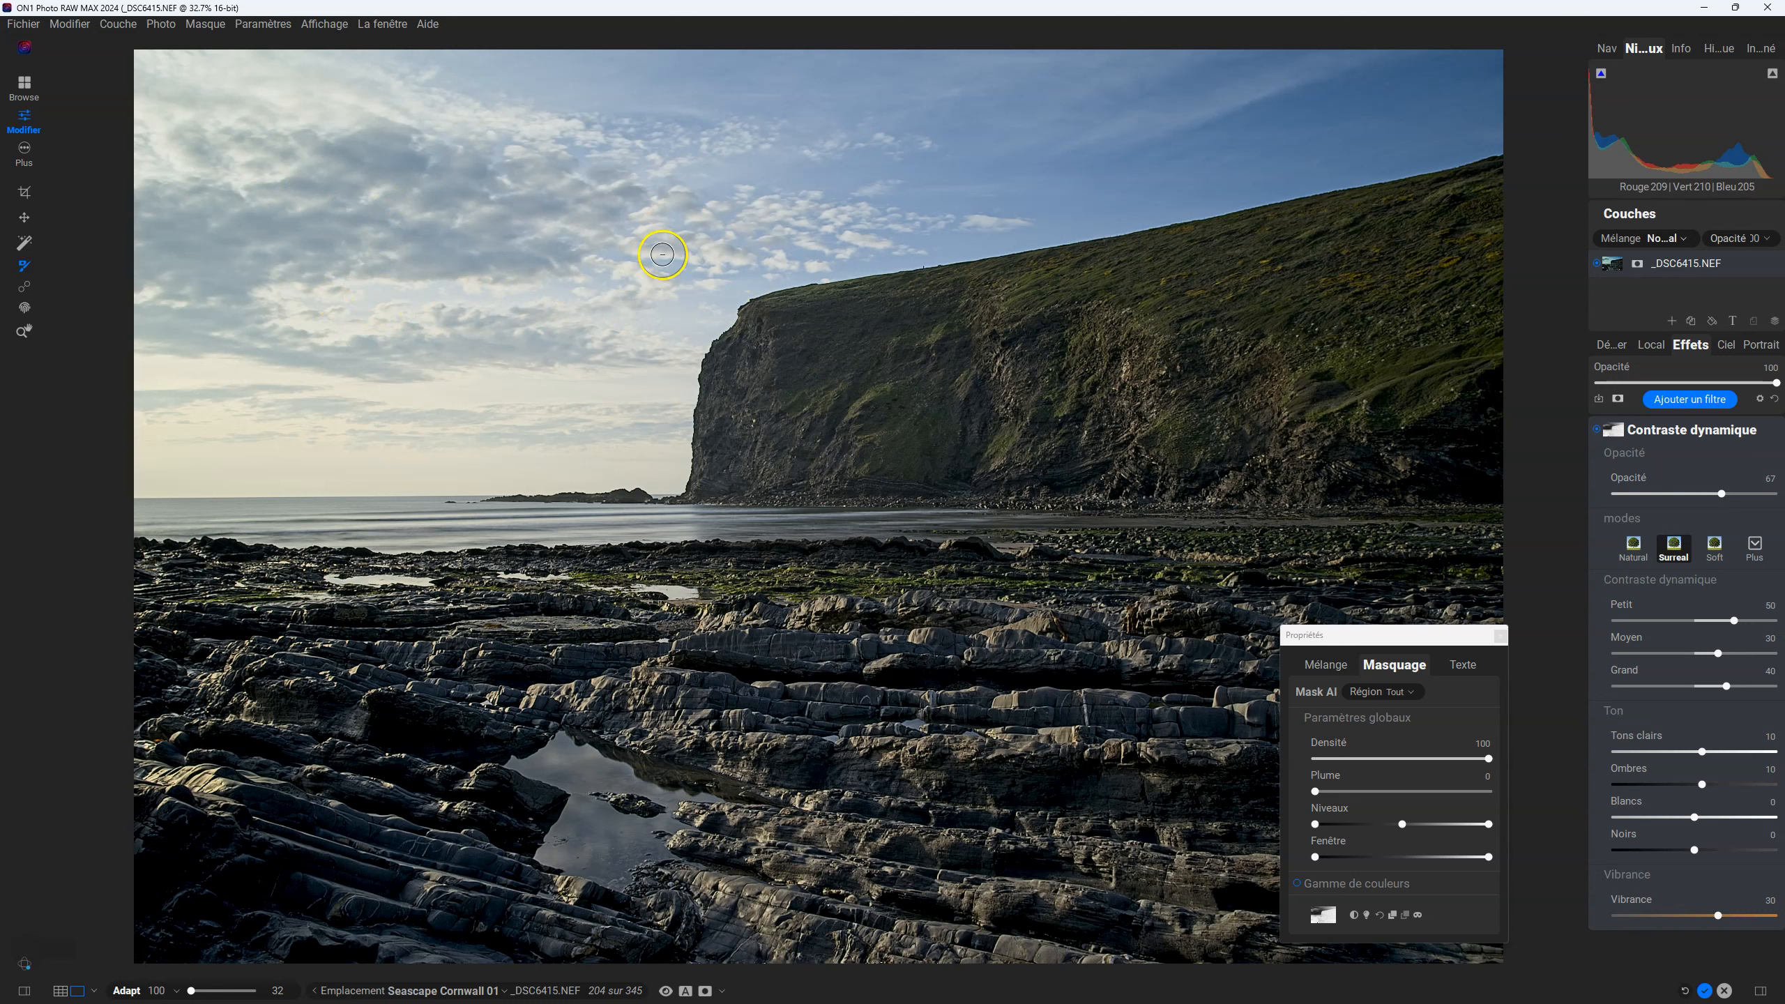
Step: Switch repeatedly between the photo and the inverted mask view to compare how the sky and rocks are masked
{"action": "key", "text": "ctrl+m"}
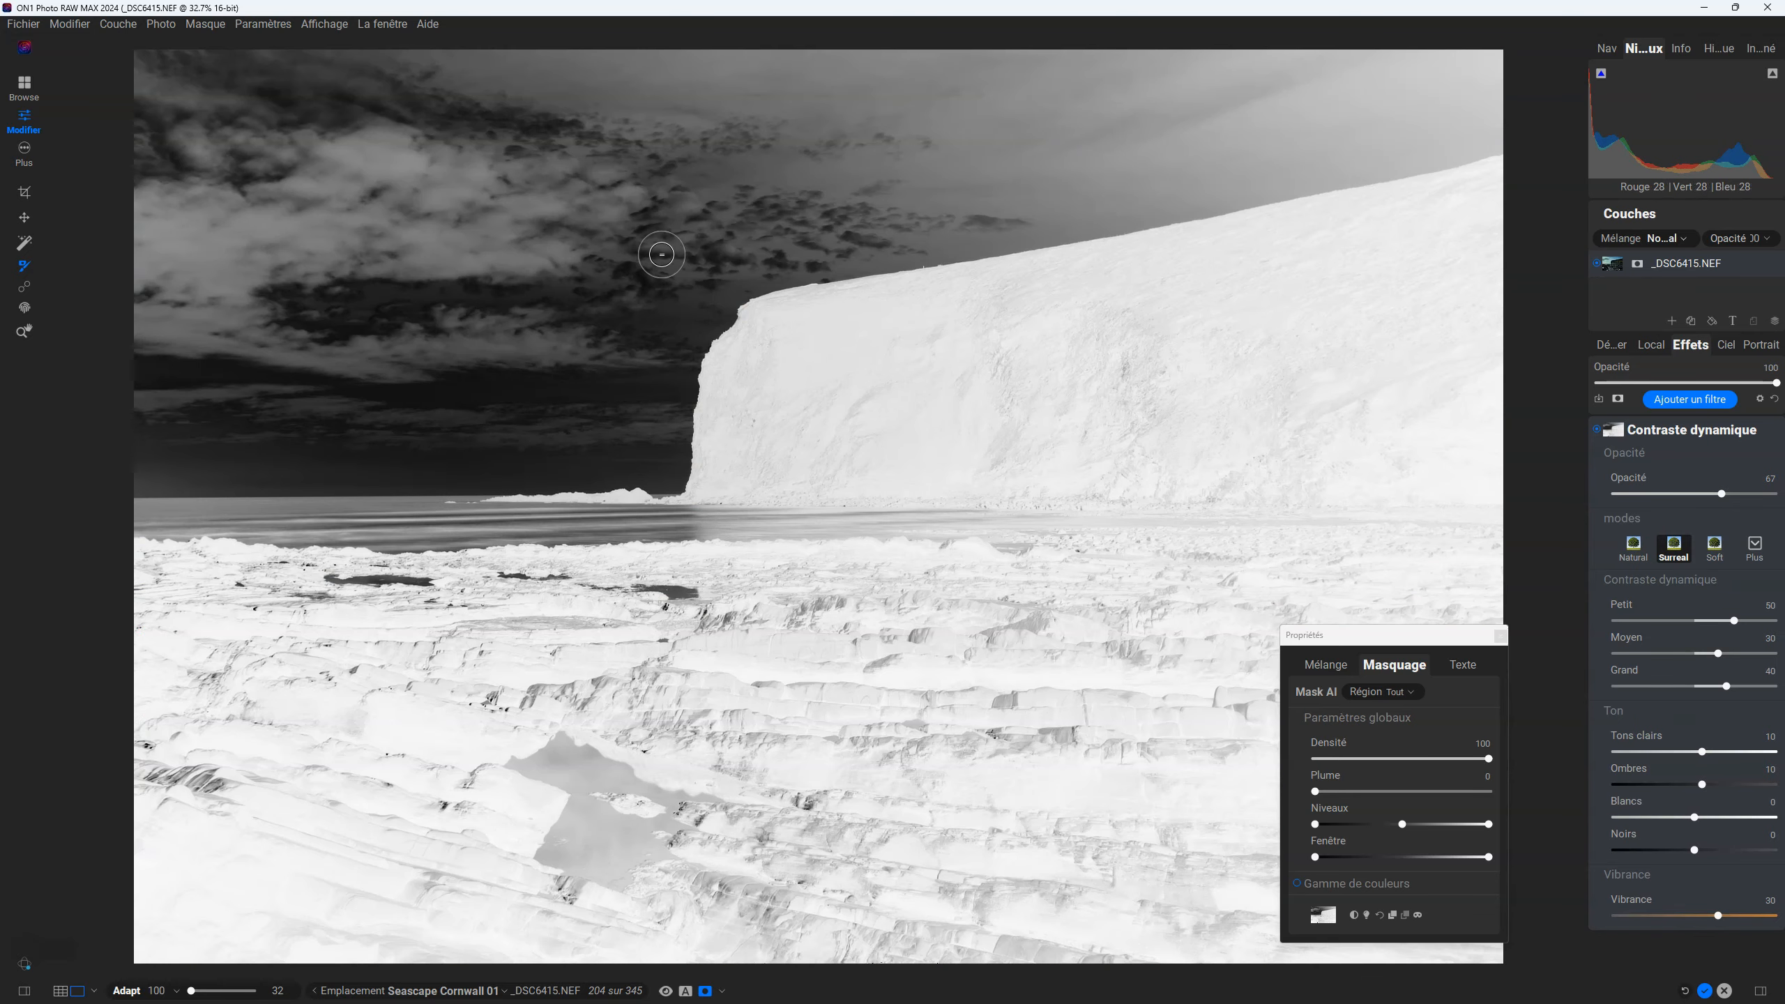
{"action": "key", "text": "ctrl+m"}
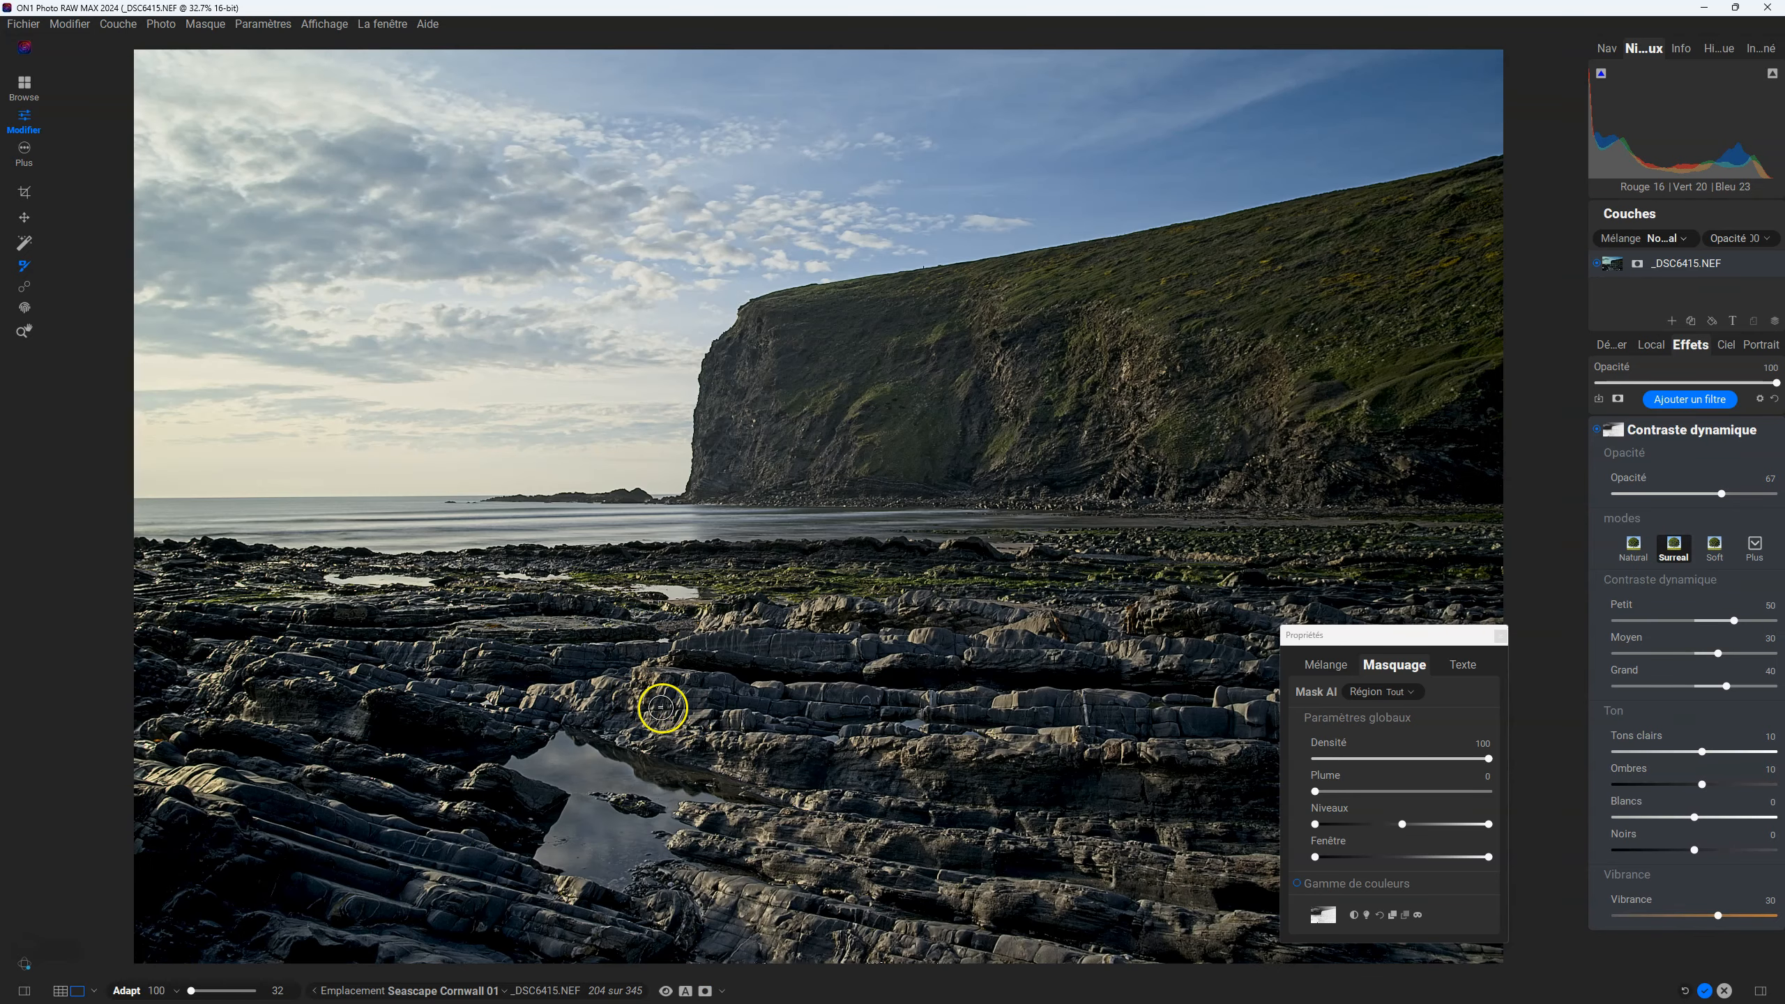
{"action": "key", "text": "ctrl+m"}
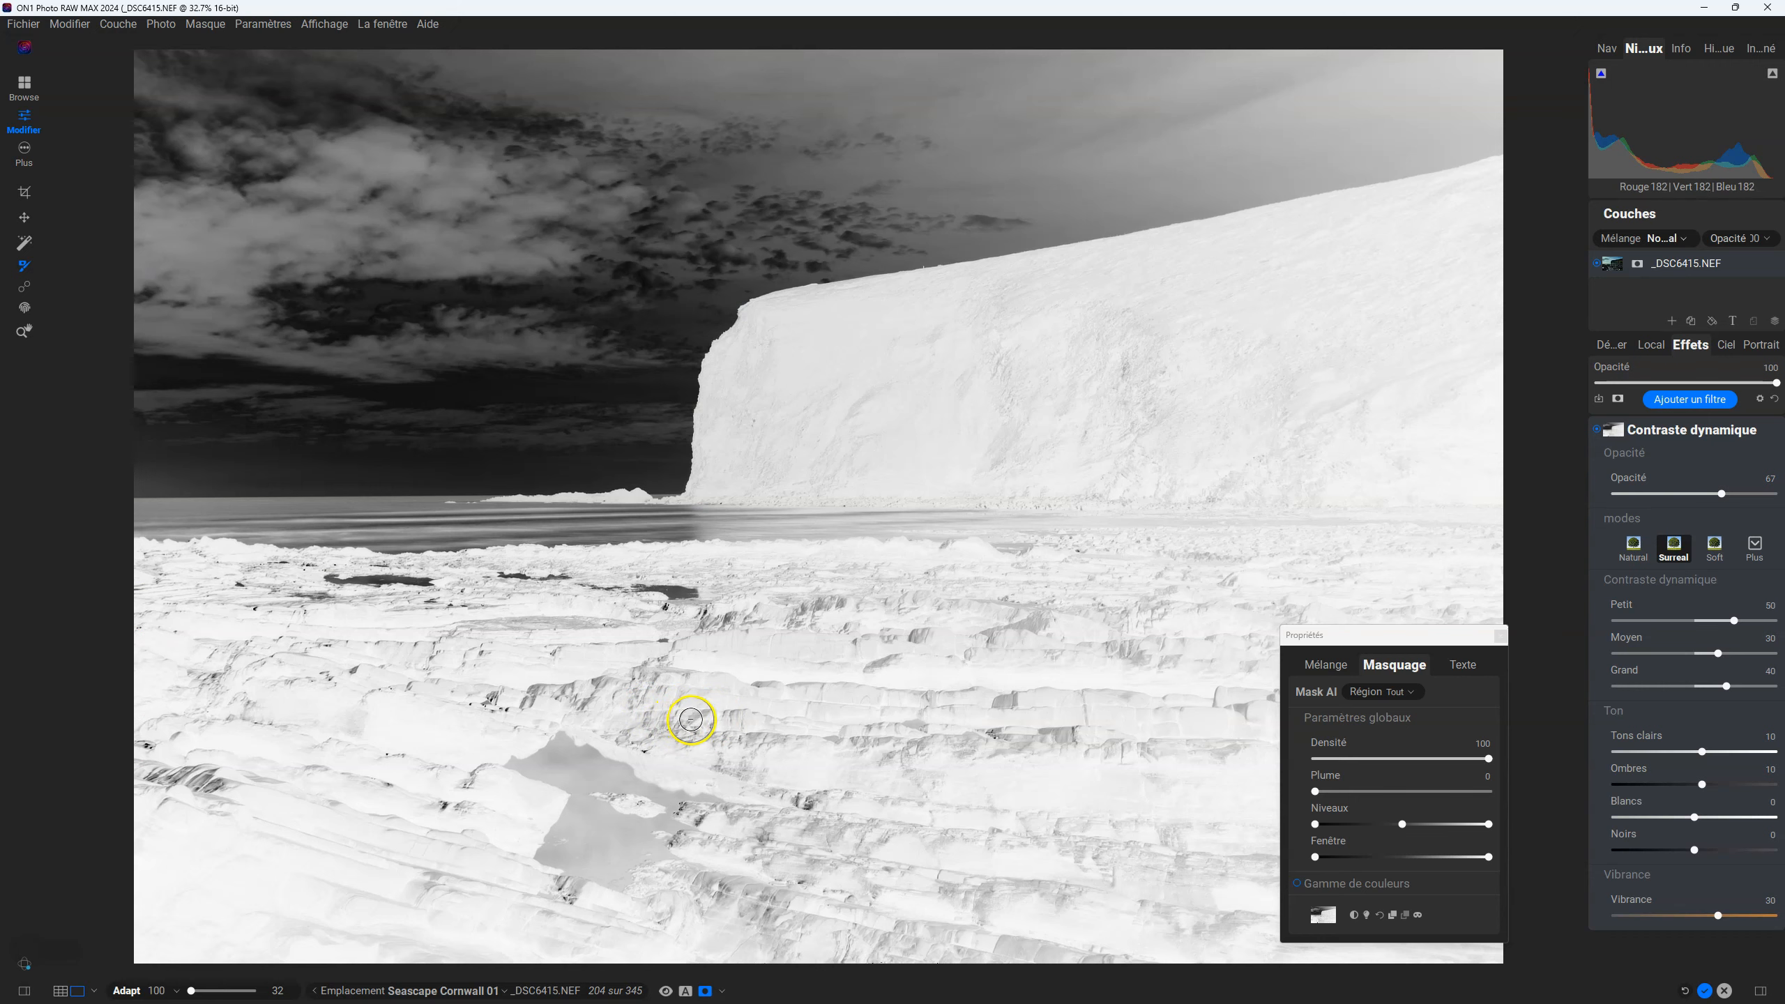
{"action": "key", "text": "ctrl+m"}
{"action": "key", "text": "ctrl+m"}
{"action": "key", "text": "ctrl+m"}
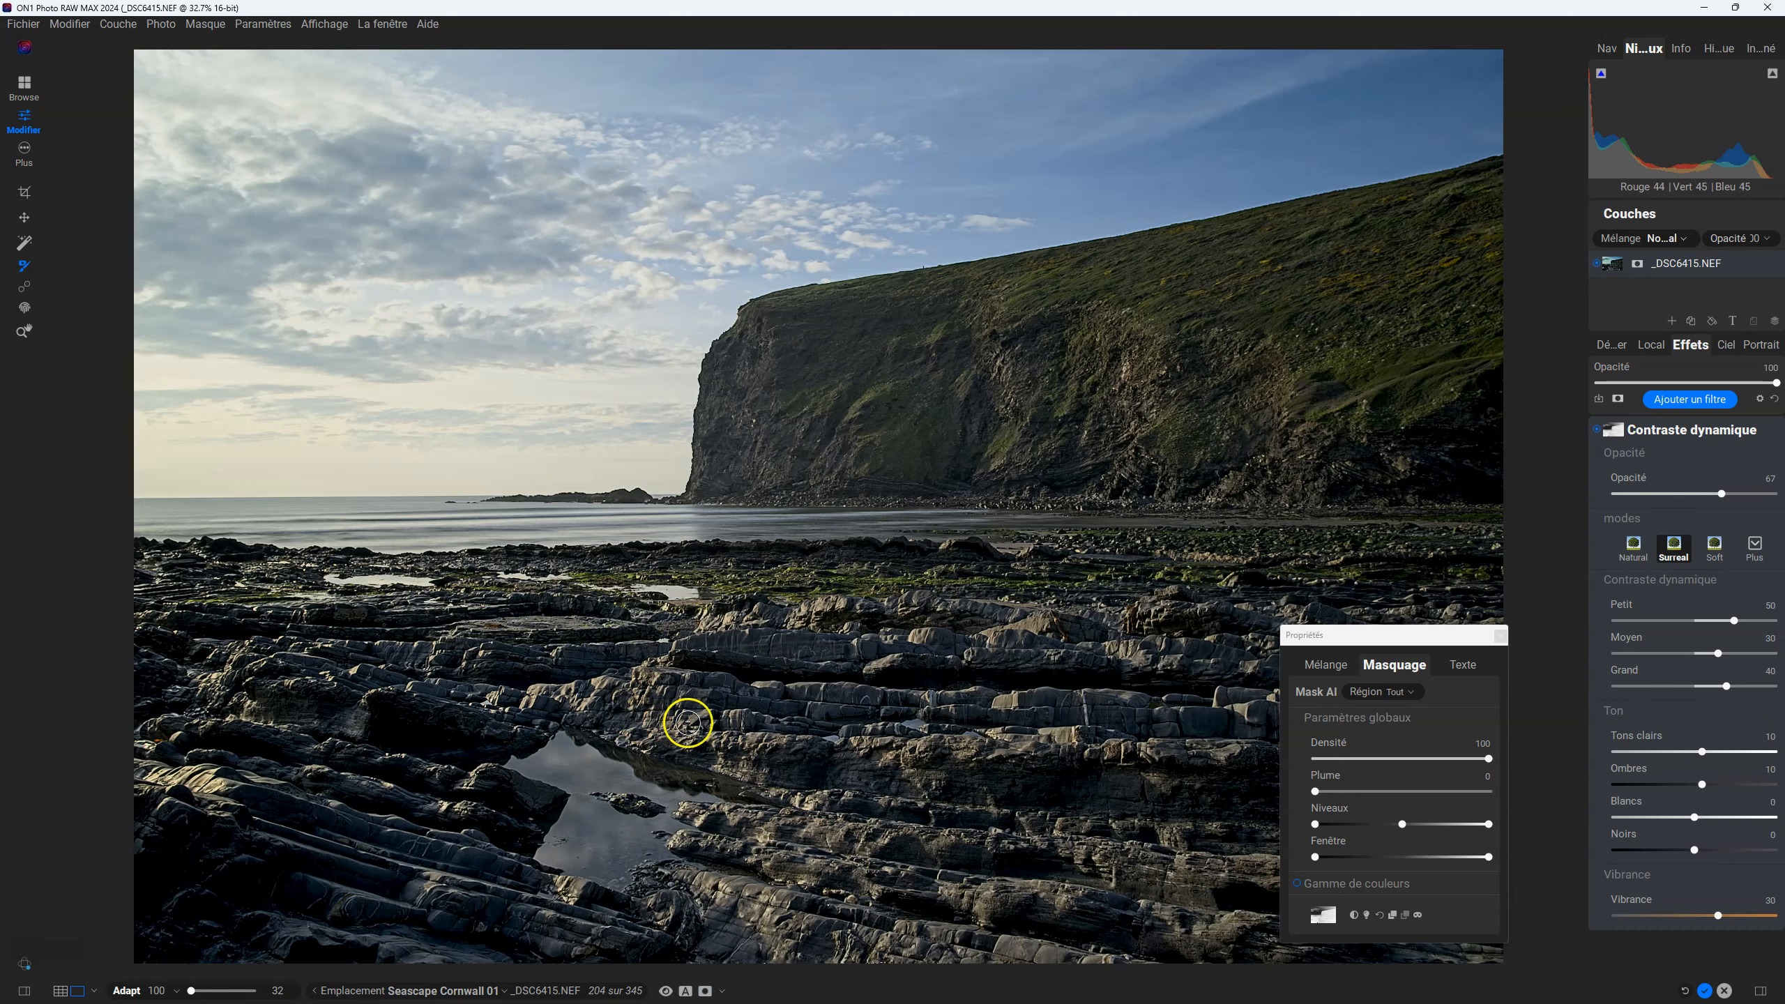
{"action": "left_click", "coordinate": [660, 719]}
{"action": "key", "text": "ctrl+m"}
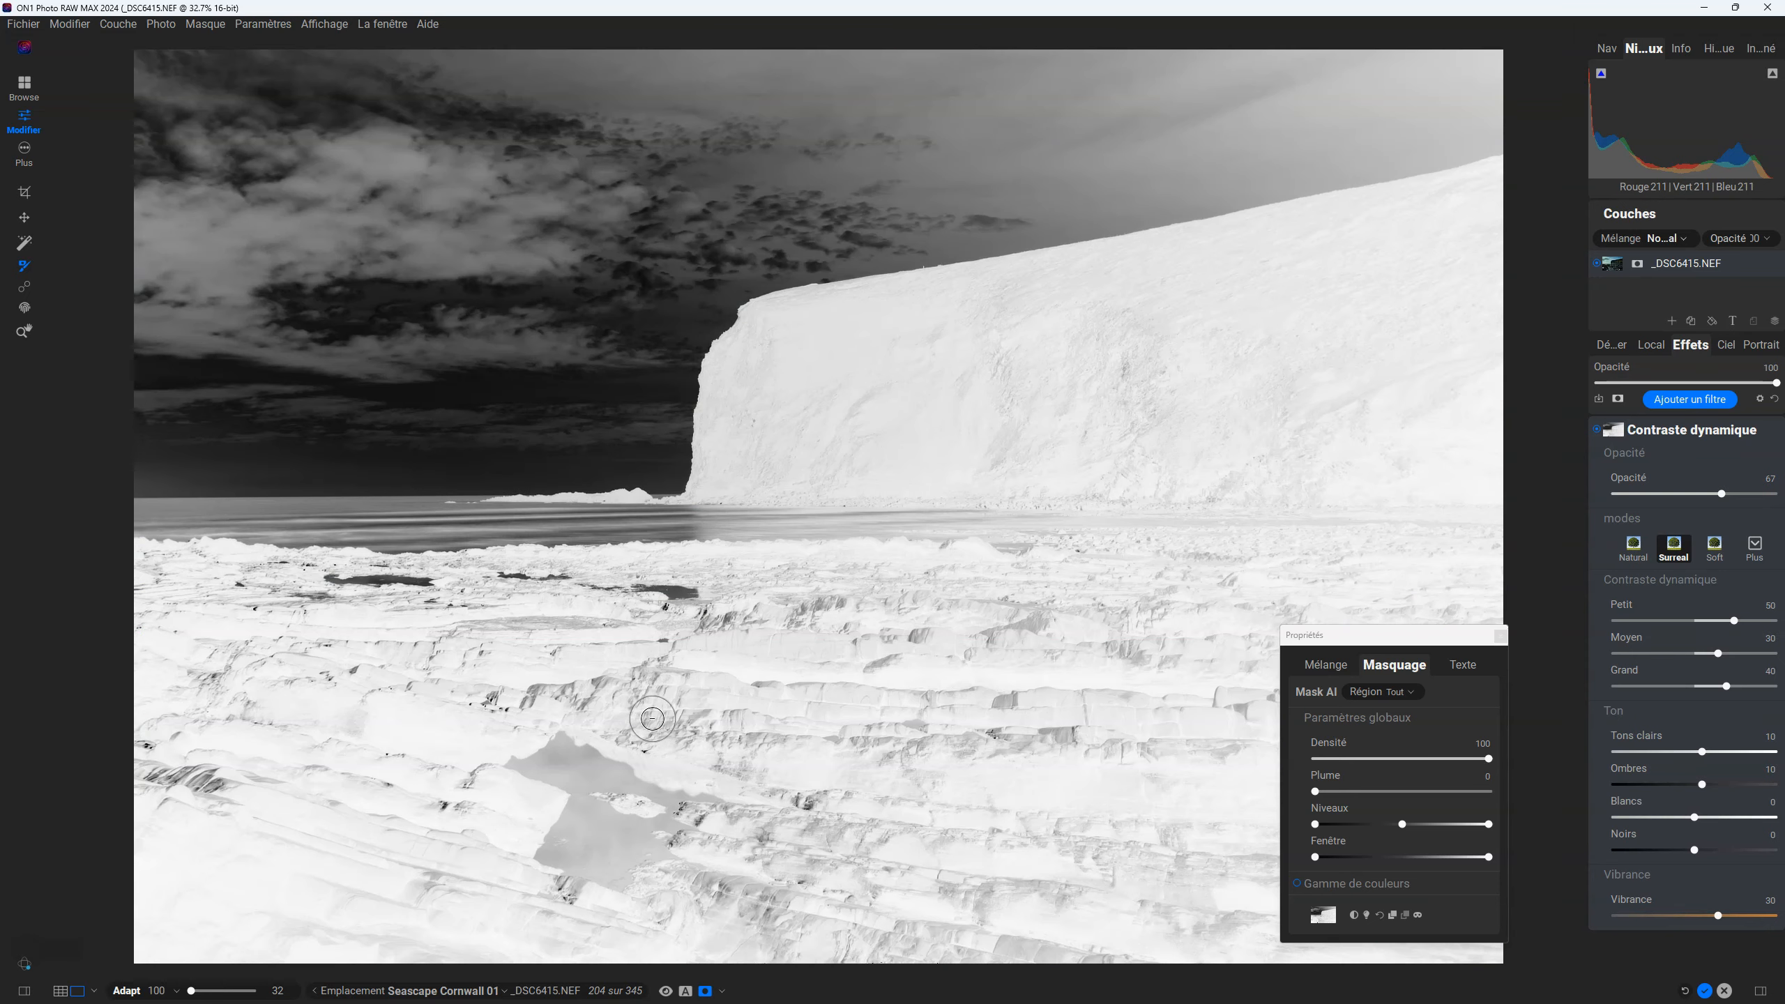
Step: Invert the luminosity mask back and forth to compare both versions, ending with the bright sky areas selected
{"action": "left_click", "coordinate": [1354, 915]}
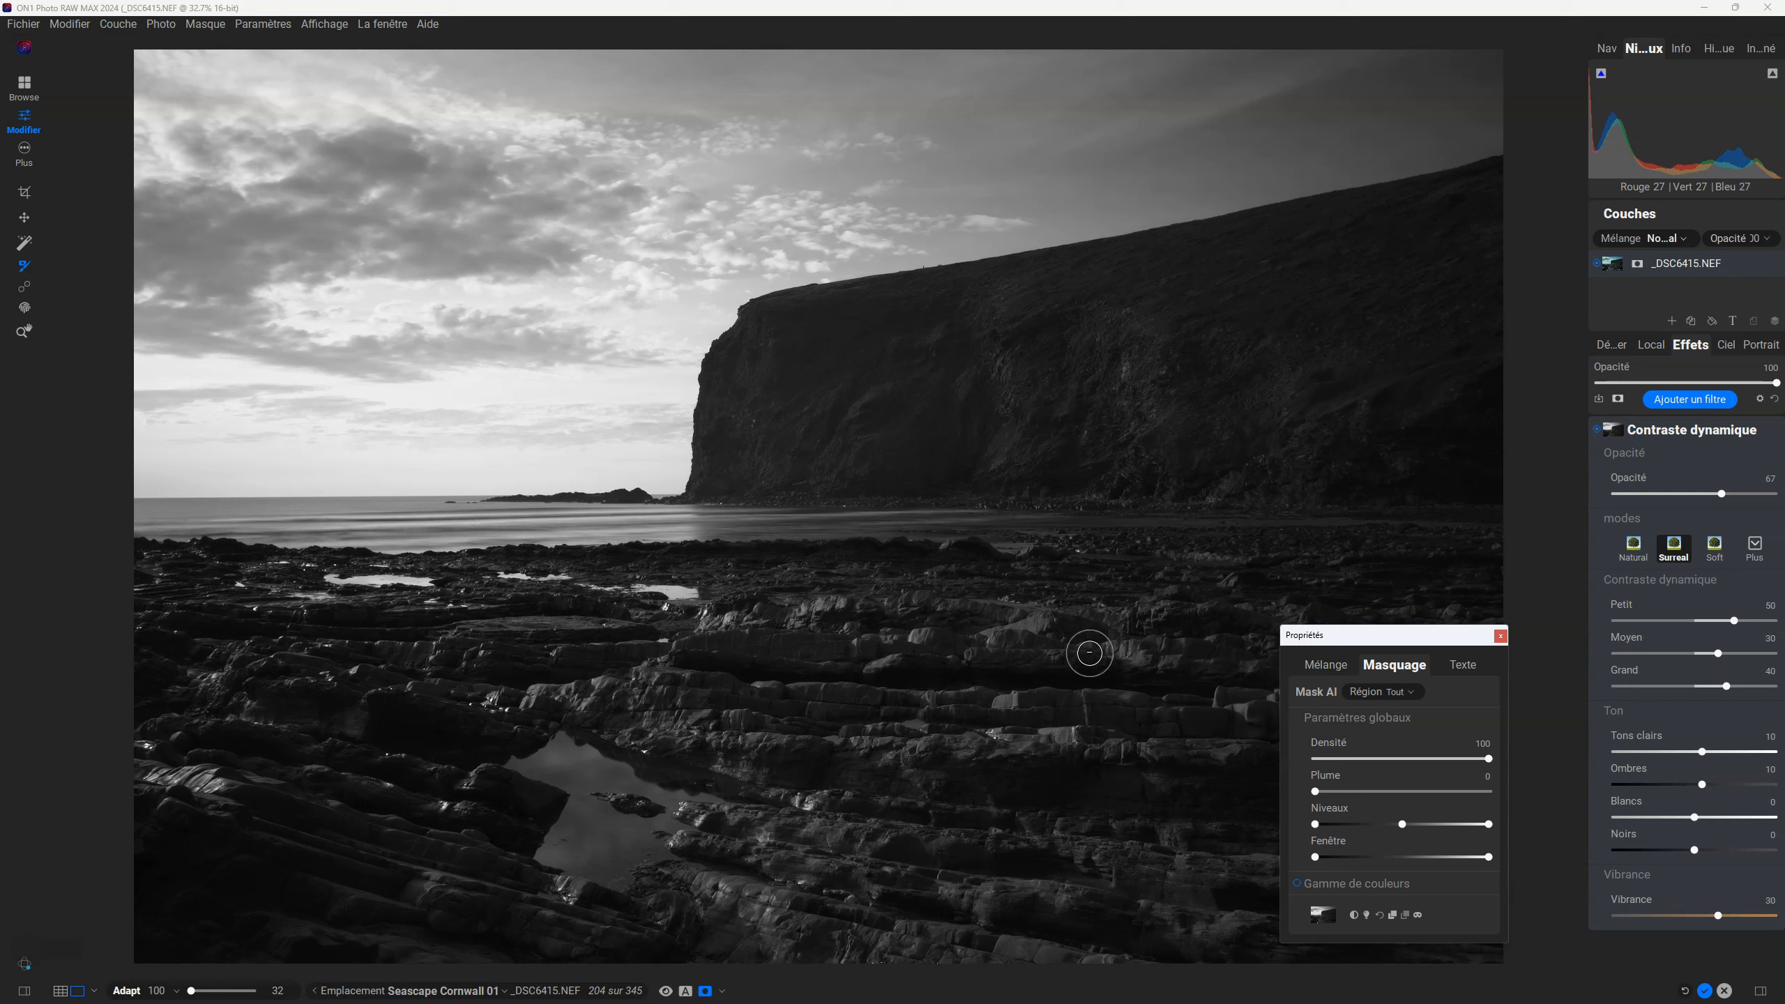
{"action": "left_click", "coordinate": [1089, 653]}
{"action": "left_click", "coordinate": [1353, 915]}
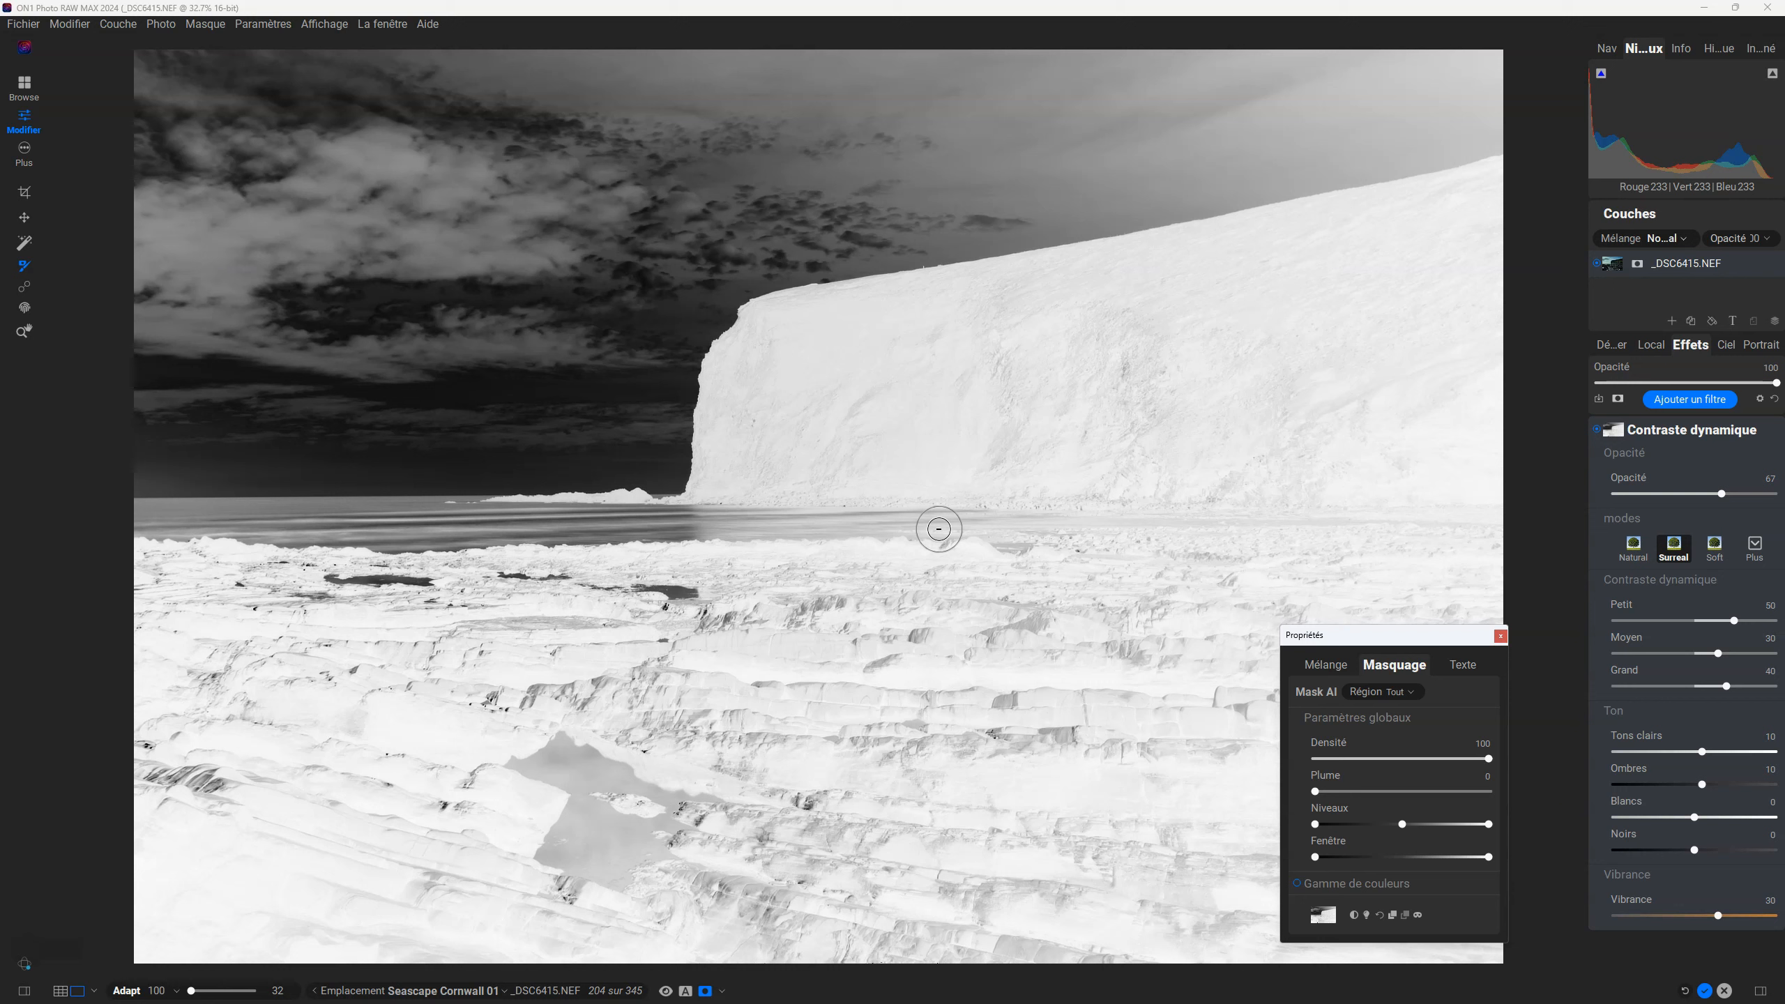
{"action": "left_click", "coordinate": [1141, 705]}
{"action": "left_click", "coordinate": [1355, 917]}
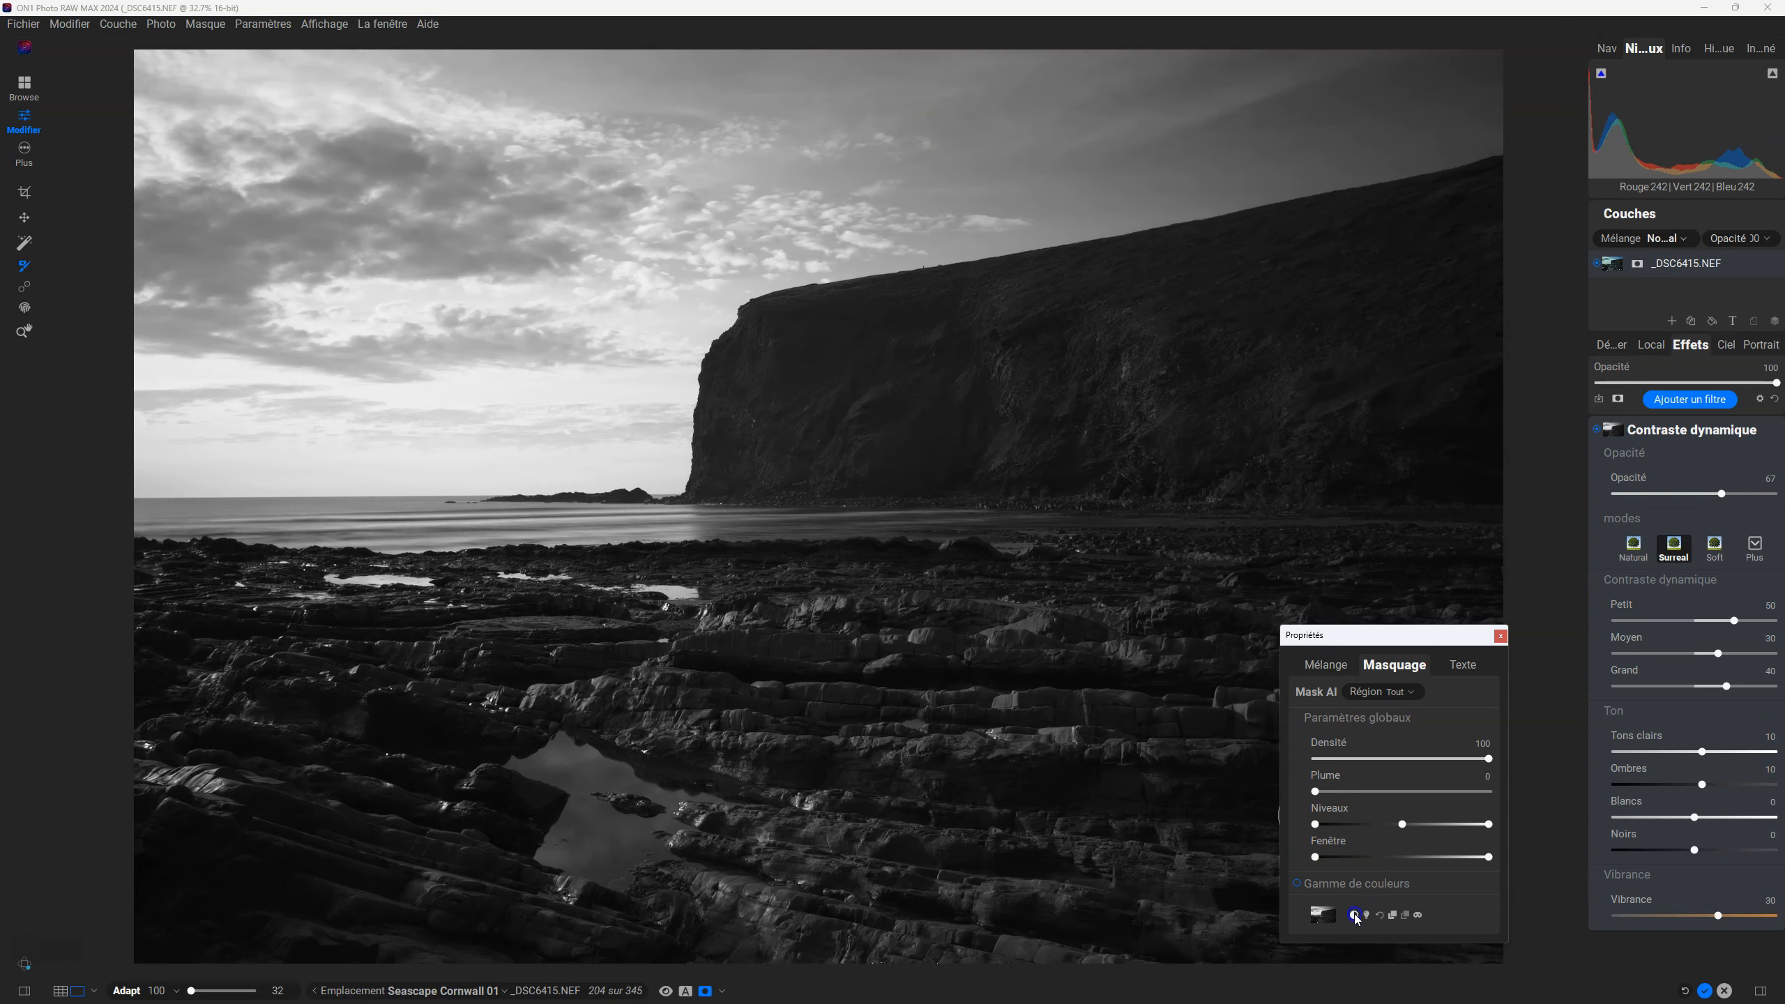
{"action": "left_click", "coordinate": [1355, 917]}
{"action": "left_click", "coordinate": [1356, 917]}
{"action": "left_click", "coordinate": [1355, 917]}
{"action": "left_click", "coordinate": [1355, 918]}
{"action": "left_click", "coordinate": [1355, 917]}
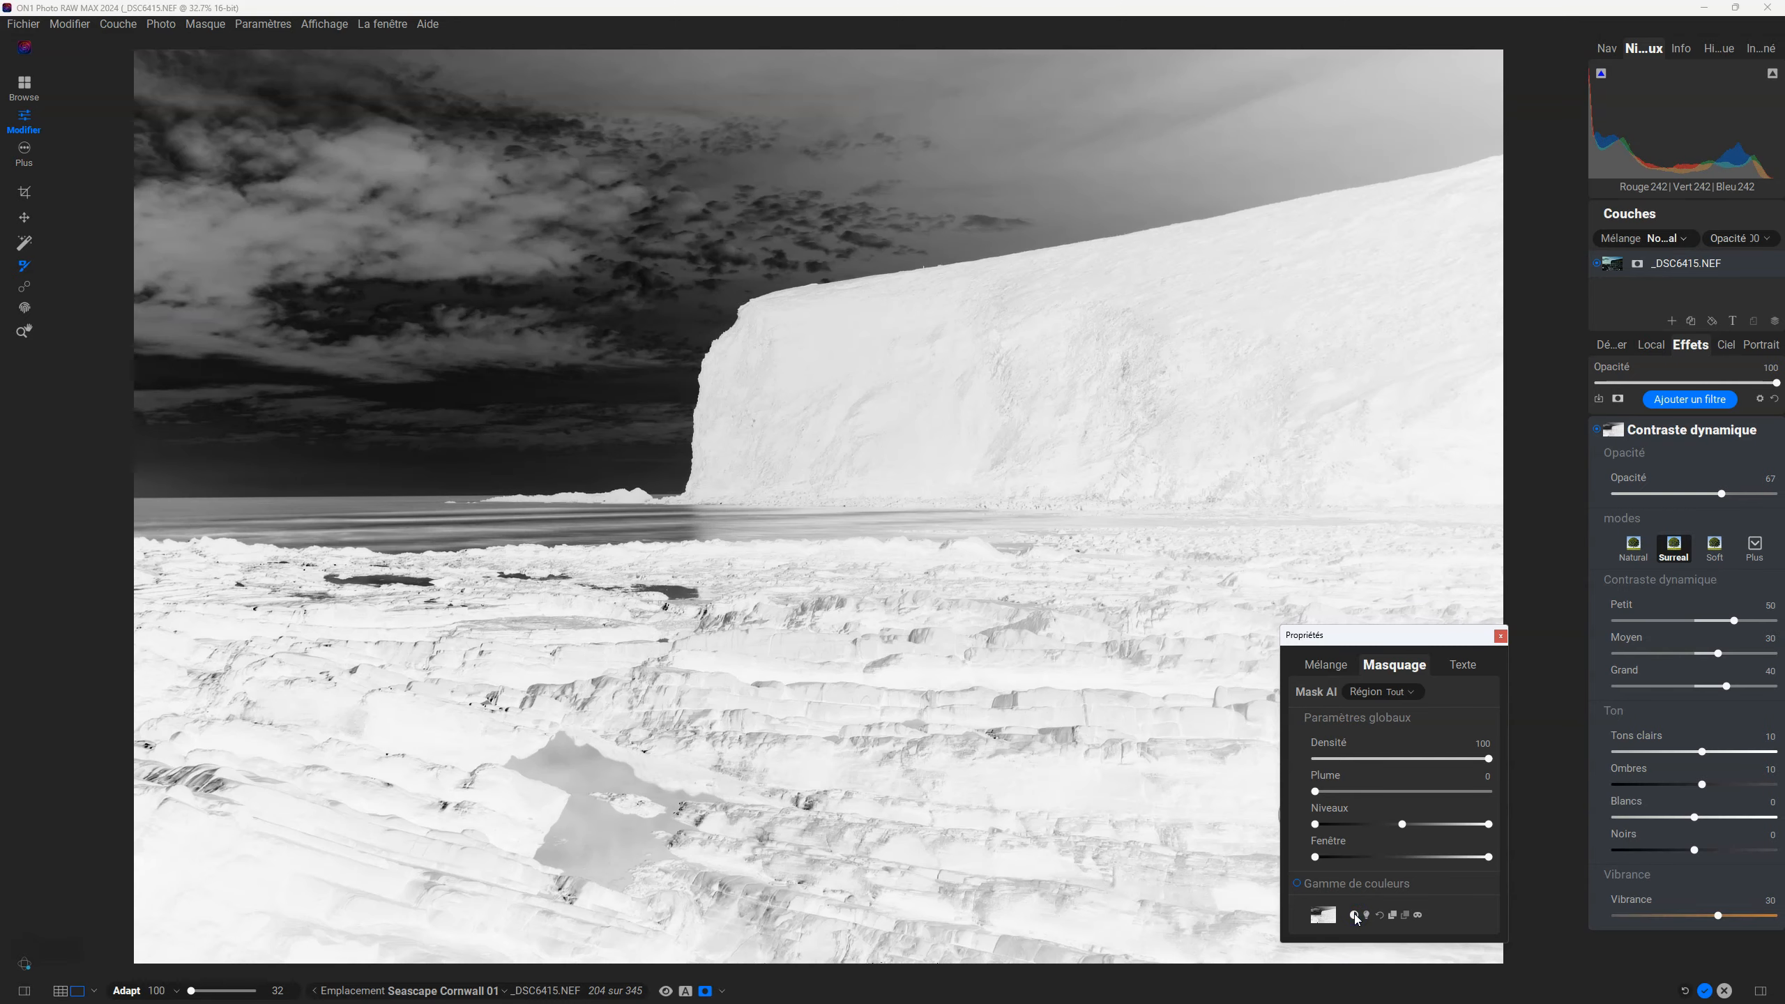
{"action": "left_click", "coordinate": [1354, 914]}
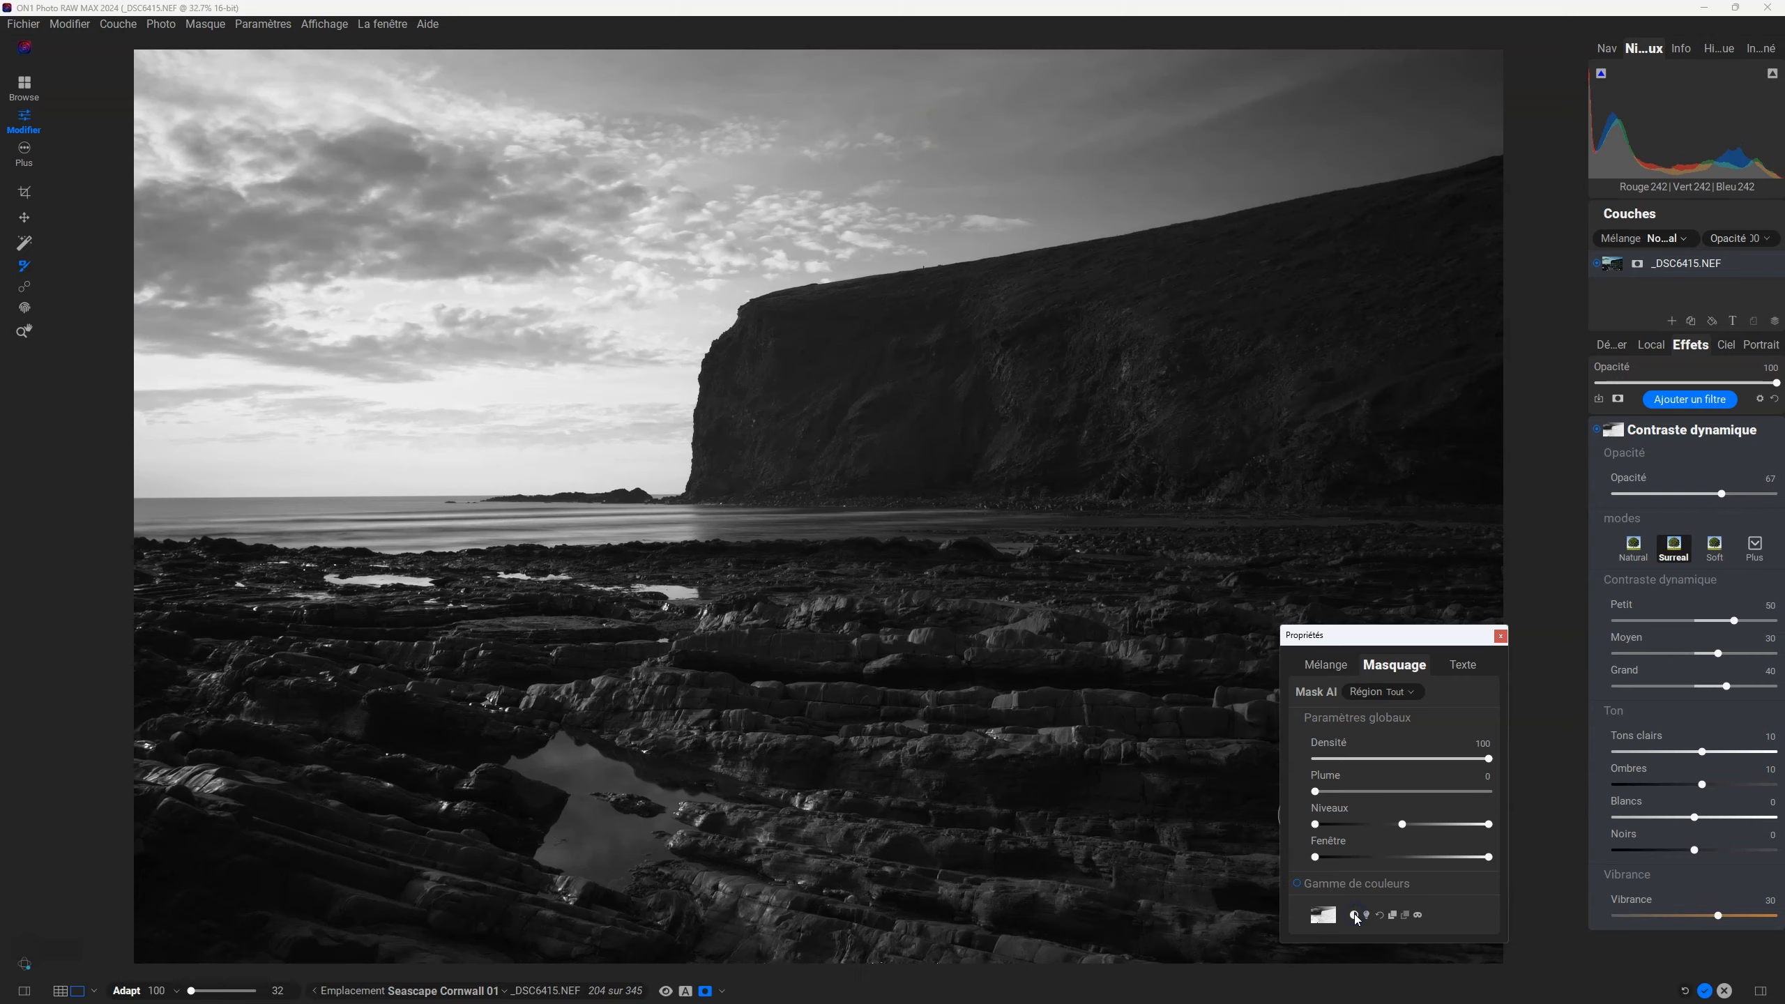
{"action": "left_click", "coordinate": [1354, 914]}
{"action": "left_click", "coordinate": [1354, 915]}
{"action": "left_click", "coordinate": [1354, 915]}
{"action": "left_click", "coordinate": [1354, 915]}
{"action": "left_click", "coordinate": [1354, 914]}
{"action": "left_click", "coordinate": [1354, 915]}
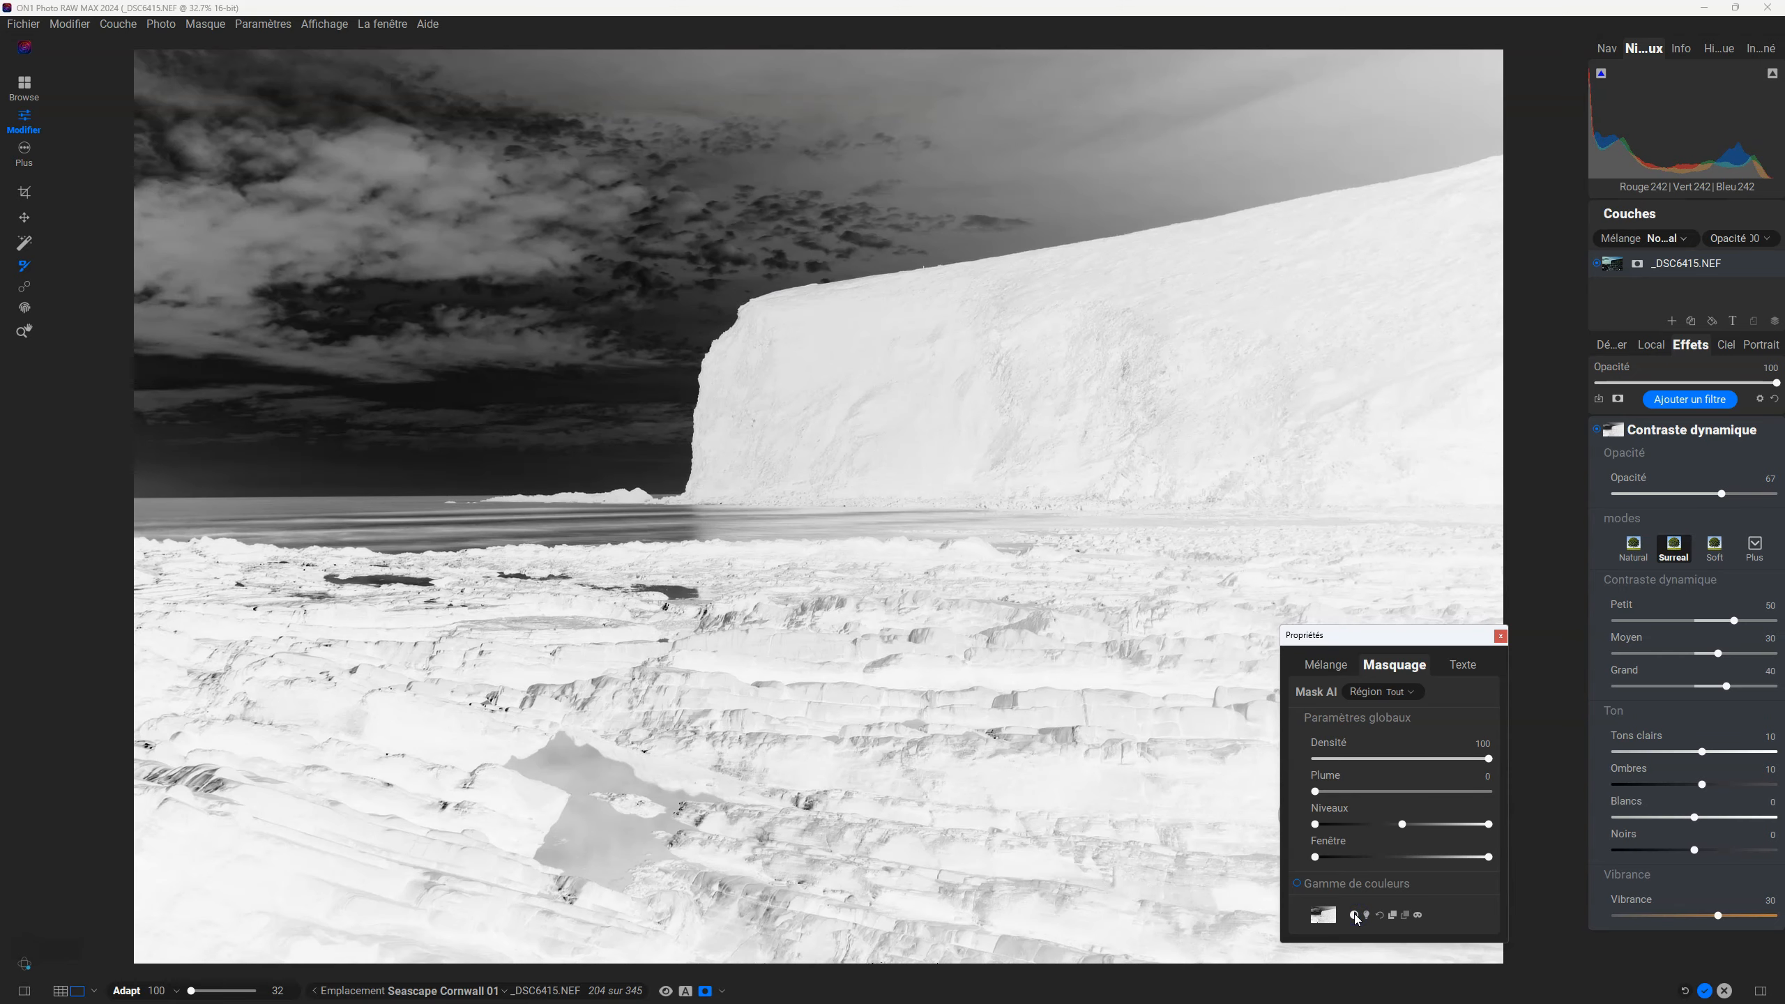
{"action": "left_click", "coordinate": [1353, 914]}
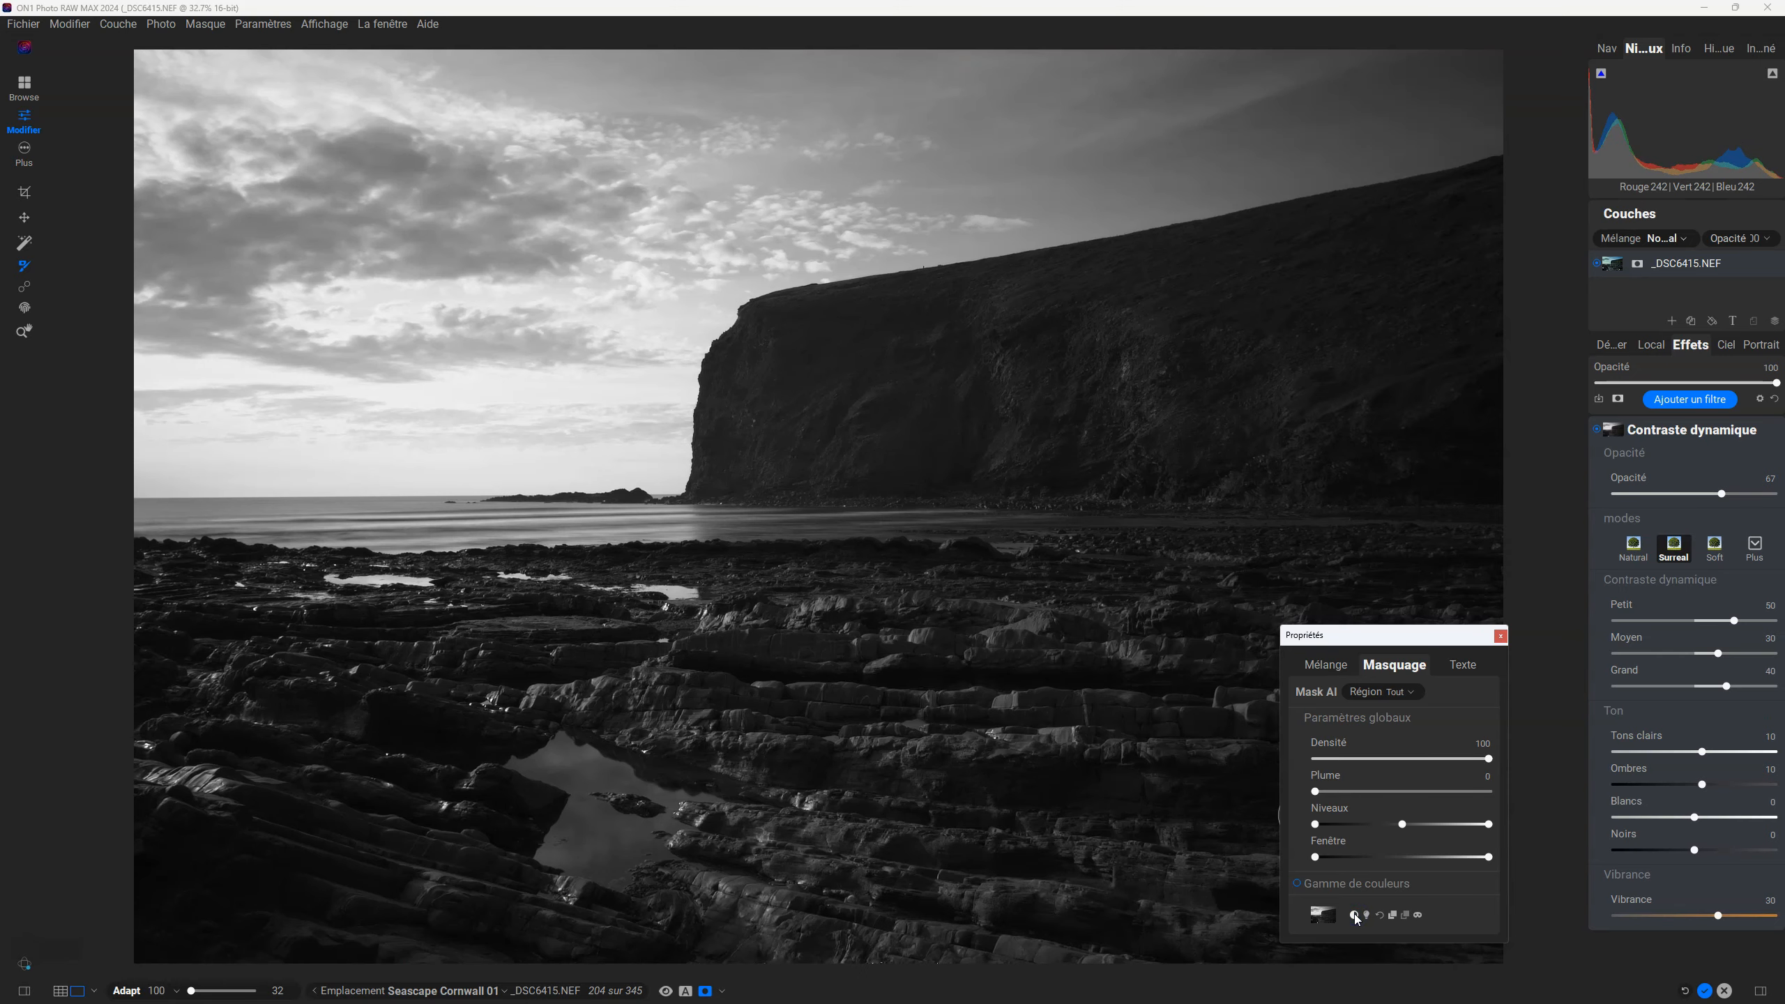
{"action": "left_click", "coordinate": [1354, 915]}
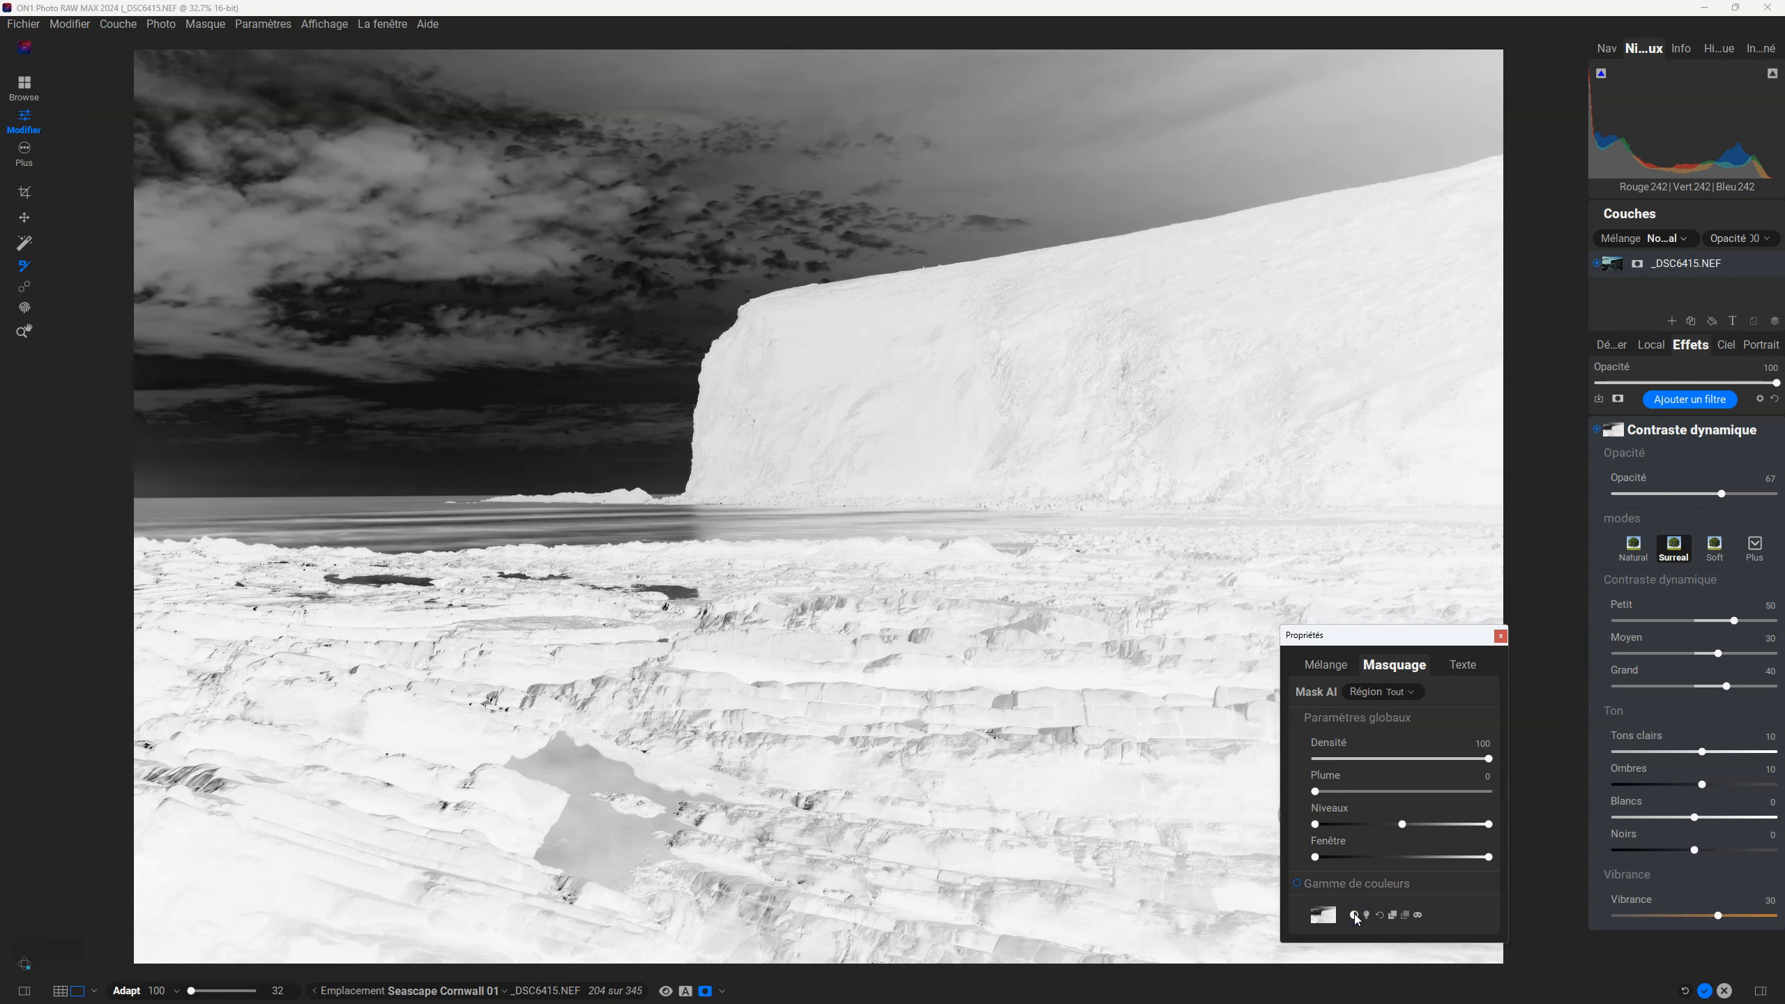
{"action": "left_click", "coordinate": [1354, 915]}
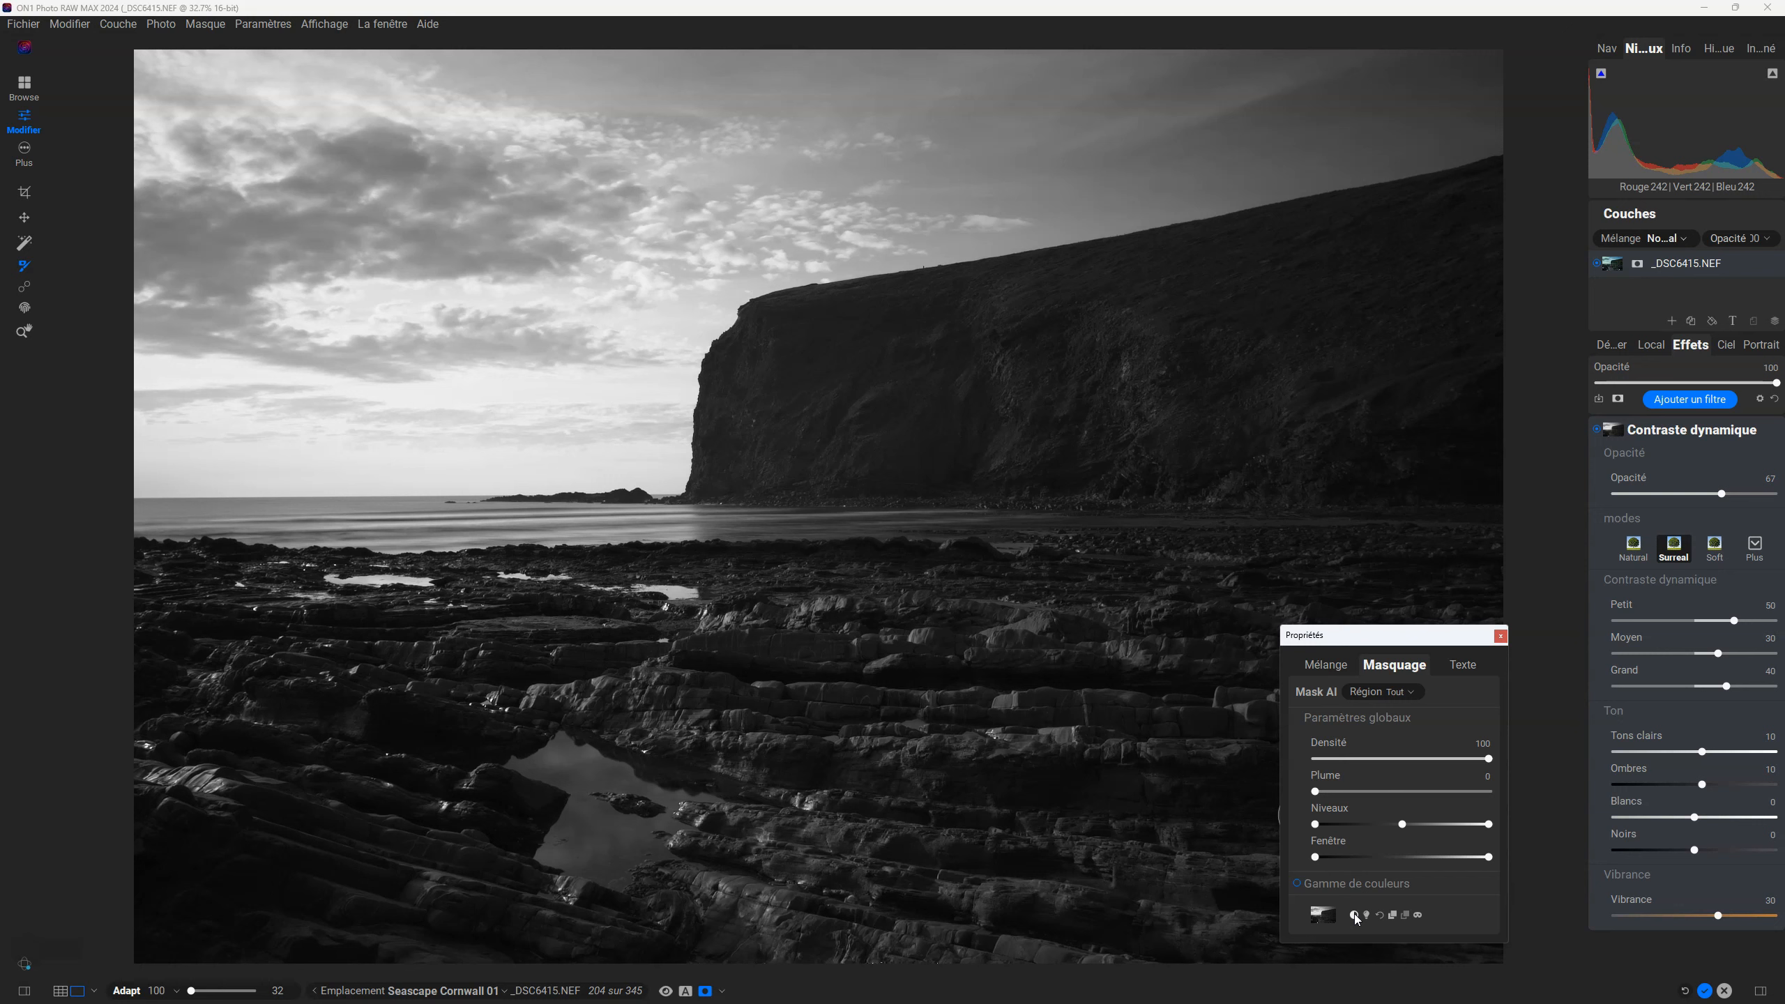
Step: Try raising the mask's Niveaux midtone point toward the white end, and return it to the centre
{"action": "left_click_drag", "start_coordinate": [1390, 635], "coordinate": [1382, 467]}
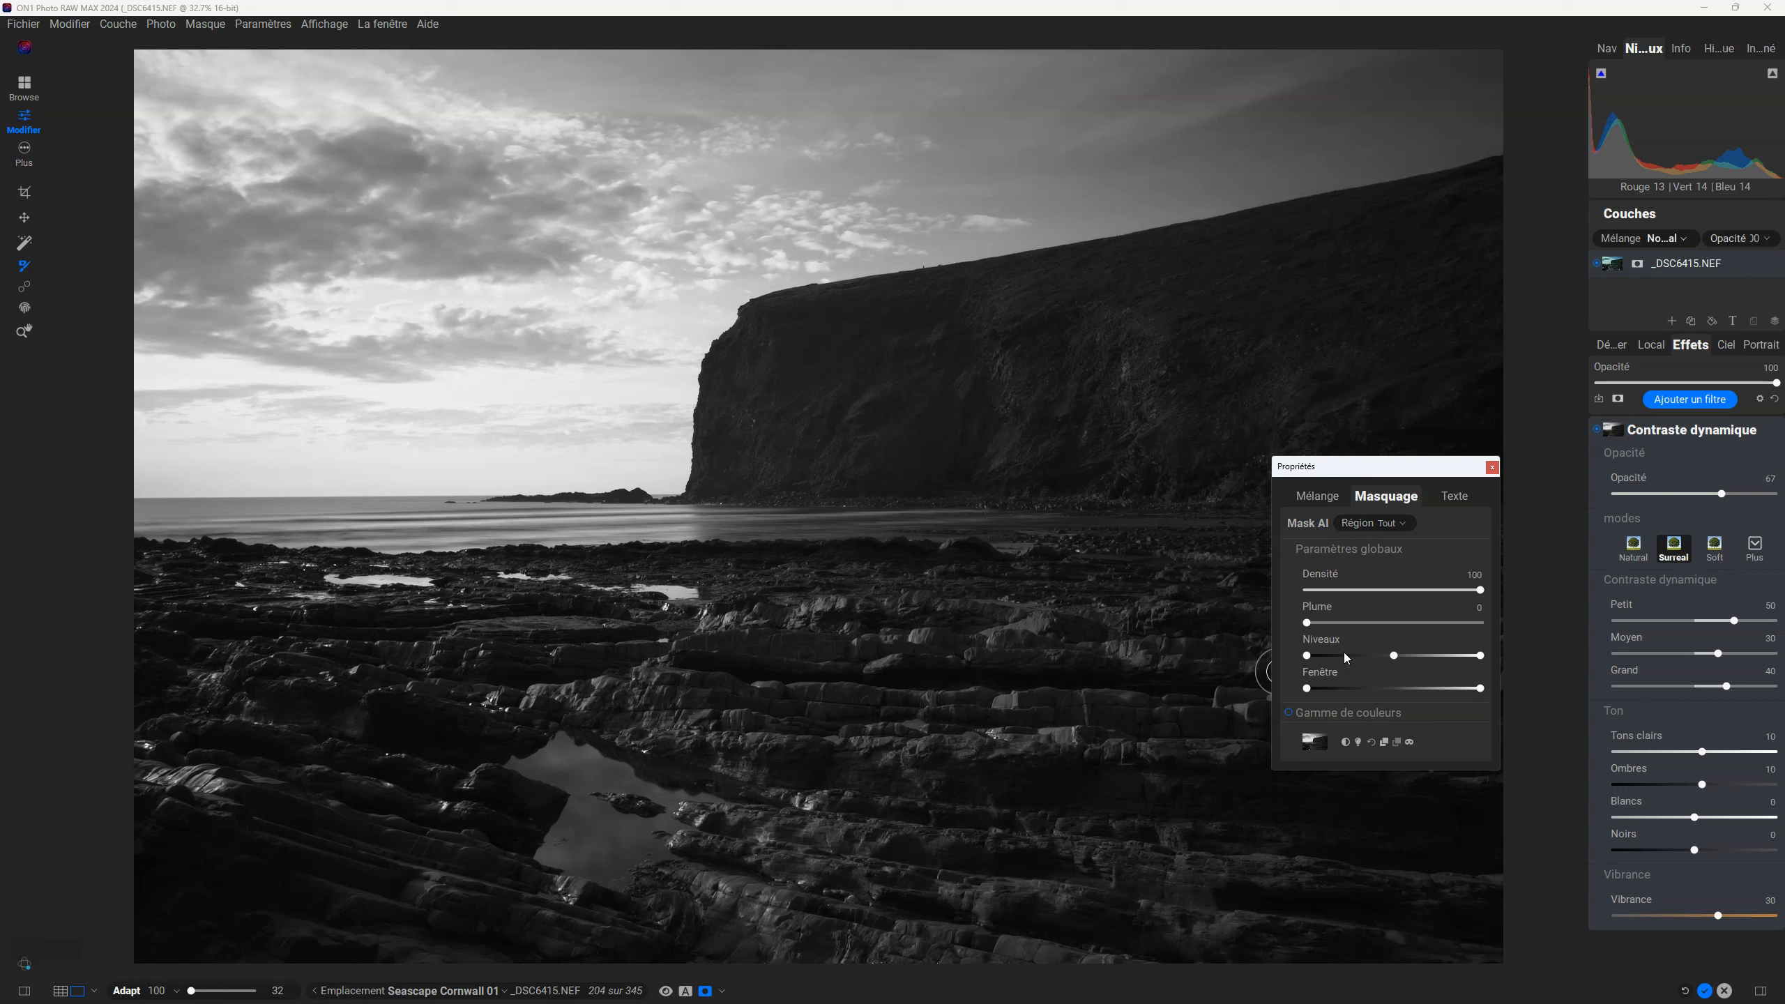
{"action": "left_click", "coordinate": [1394, 656]}
{"action": "left_click_drag", "start_coordinate": [1393, 656], "coordinate": [1455, 650]}
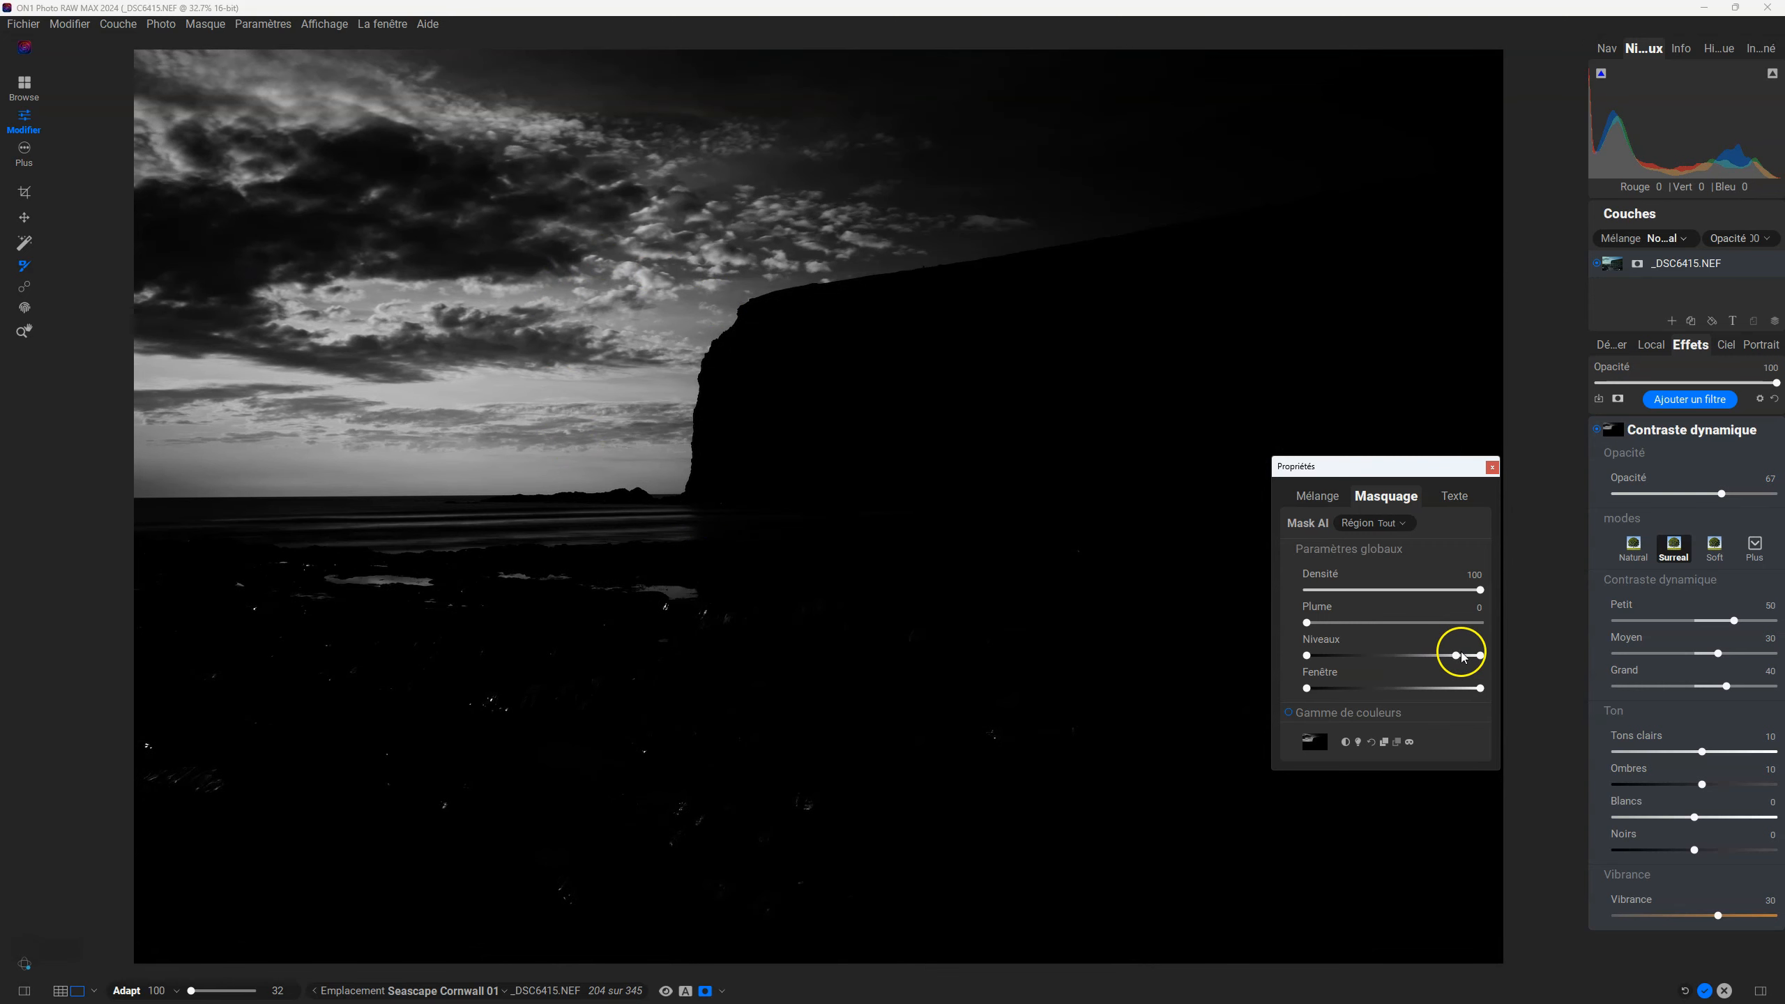
{"action": "left_click_drag", "start_coordinate": [1456, 655], "coordinate": [1394, 655]}
Step: Raise the mask's Niveaux black point to just below the midtone, blackening the cliff and most of the rocks
{"action": "left_click", "coordinate": [1312, 659]}
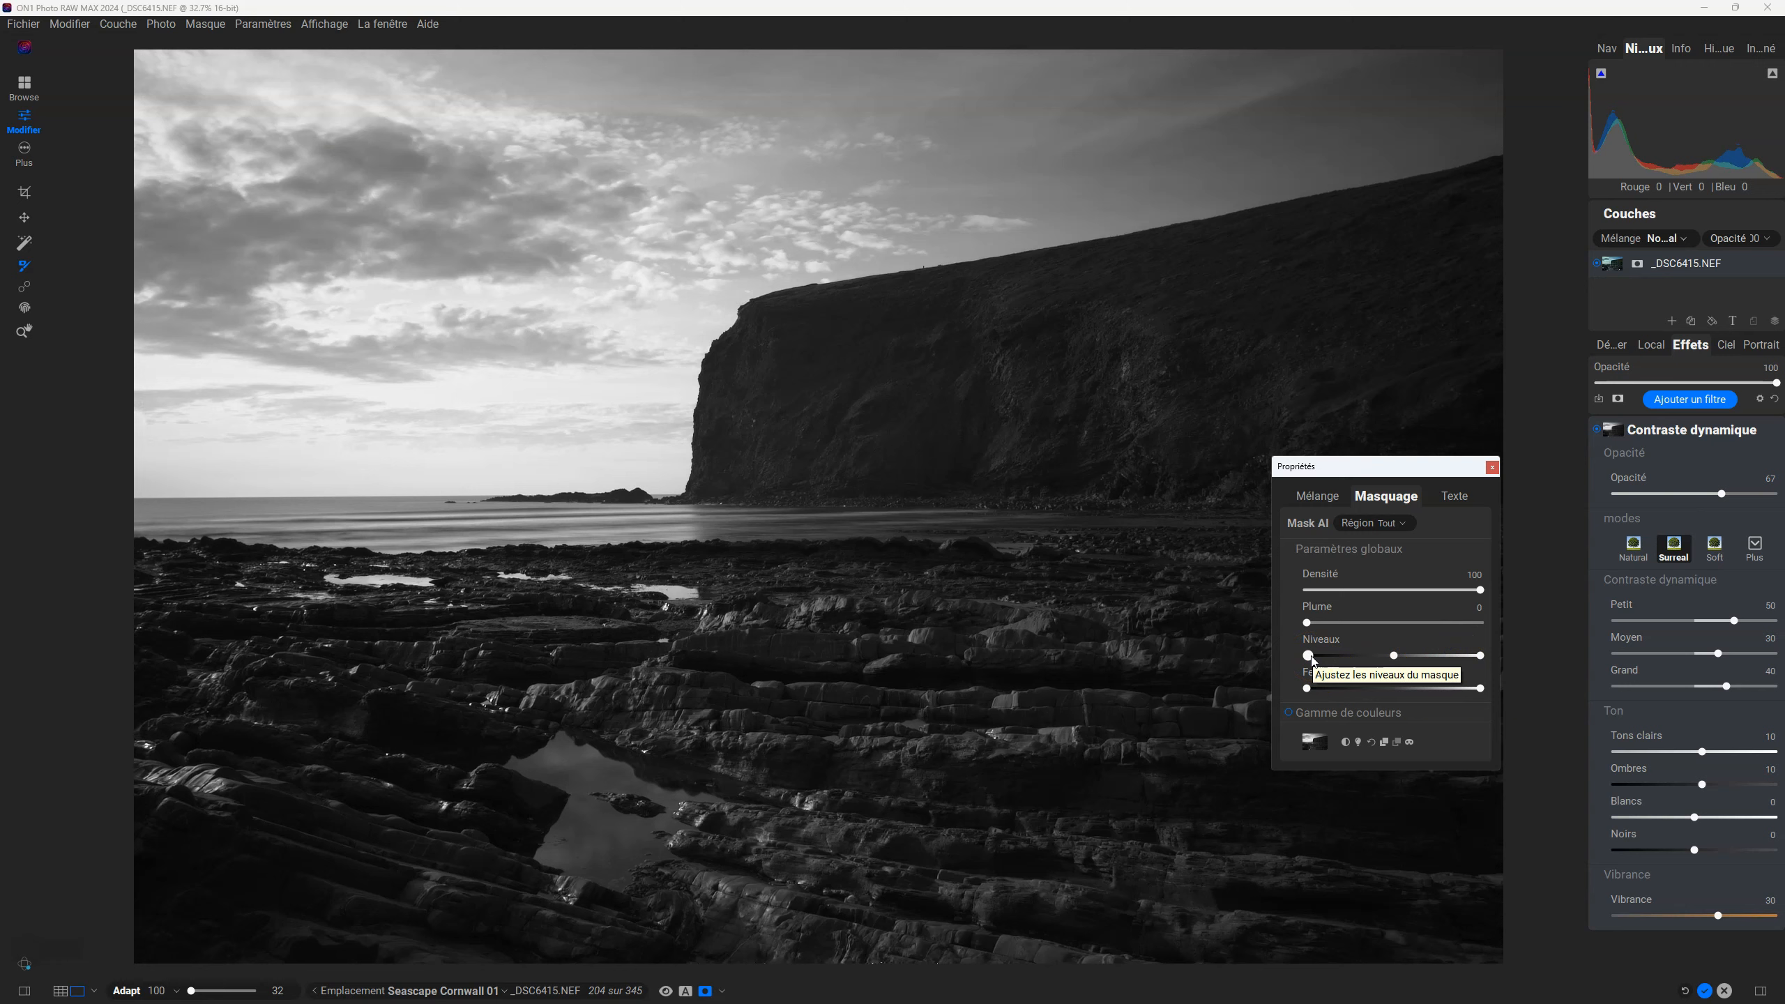
{"action": "left_click_drag", "start_coordinate": [1311, 659], "coordinate": [1380, 661]}
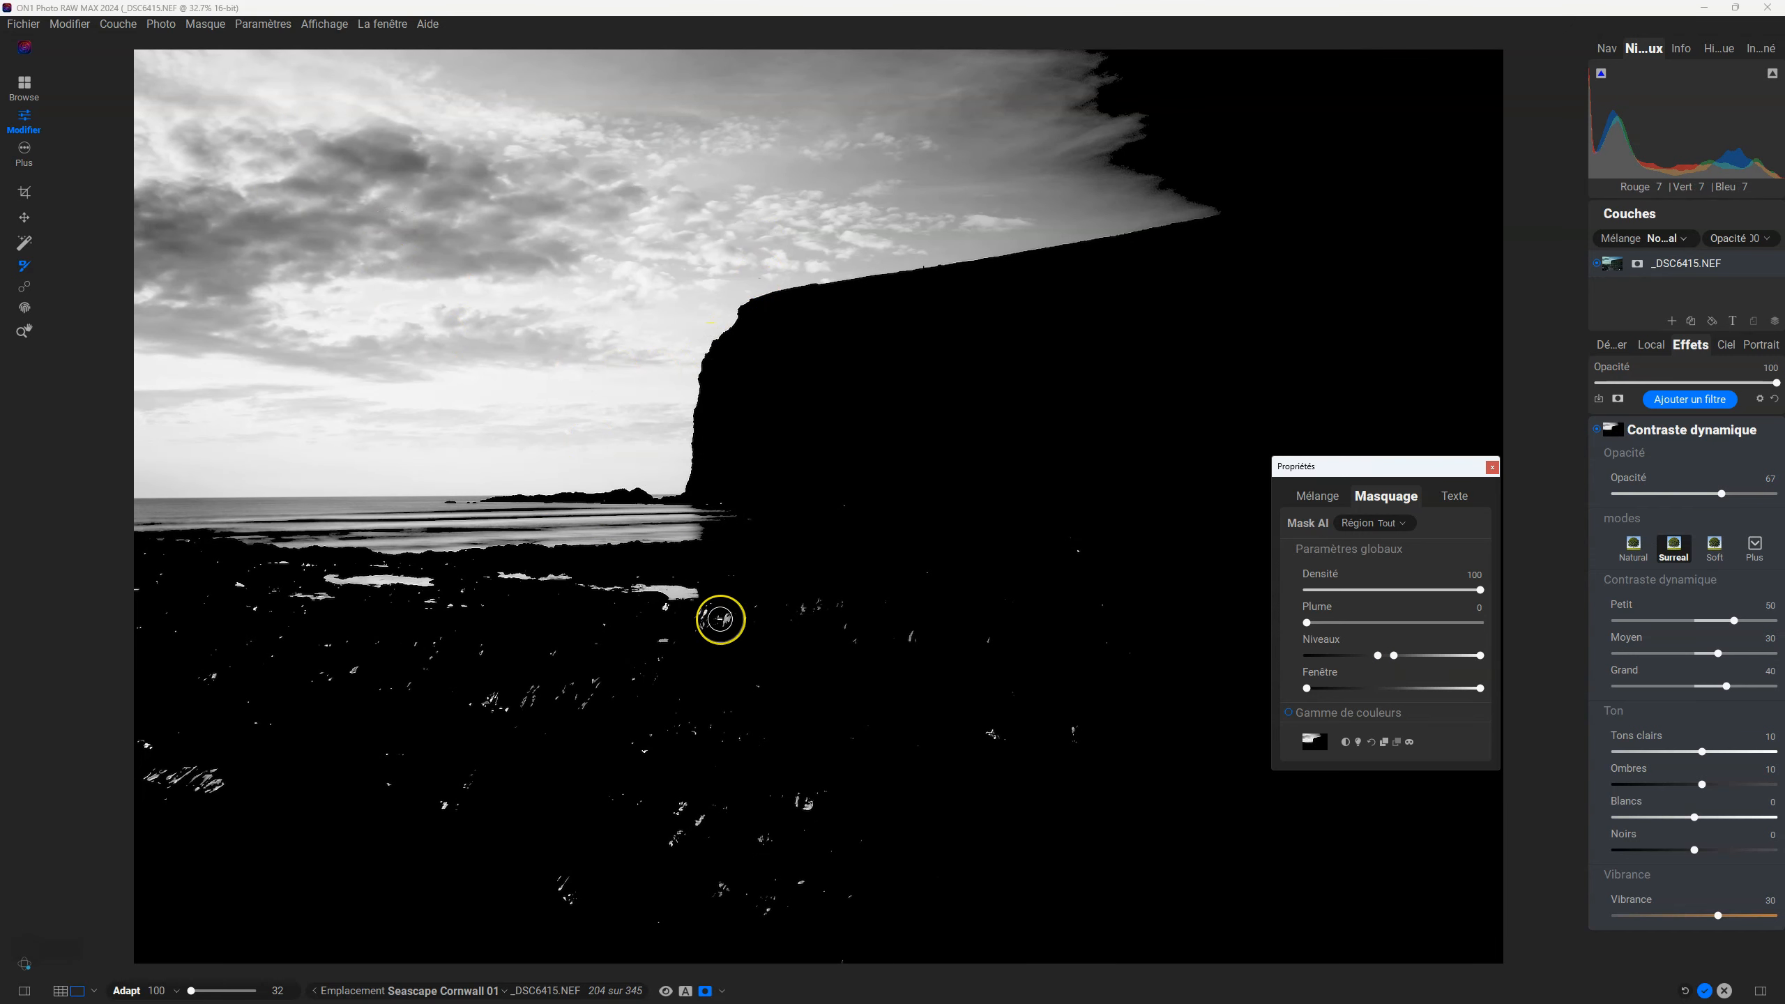
Step: Show the photo, compare it with the Contraste dynamique filter repeatedly off and on, and return to the mask view
{"action": "key", "text": "ctrl+m"}
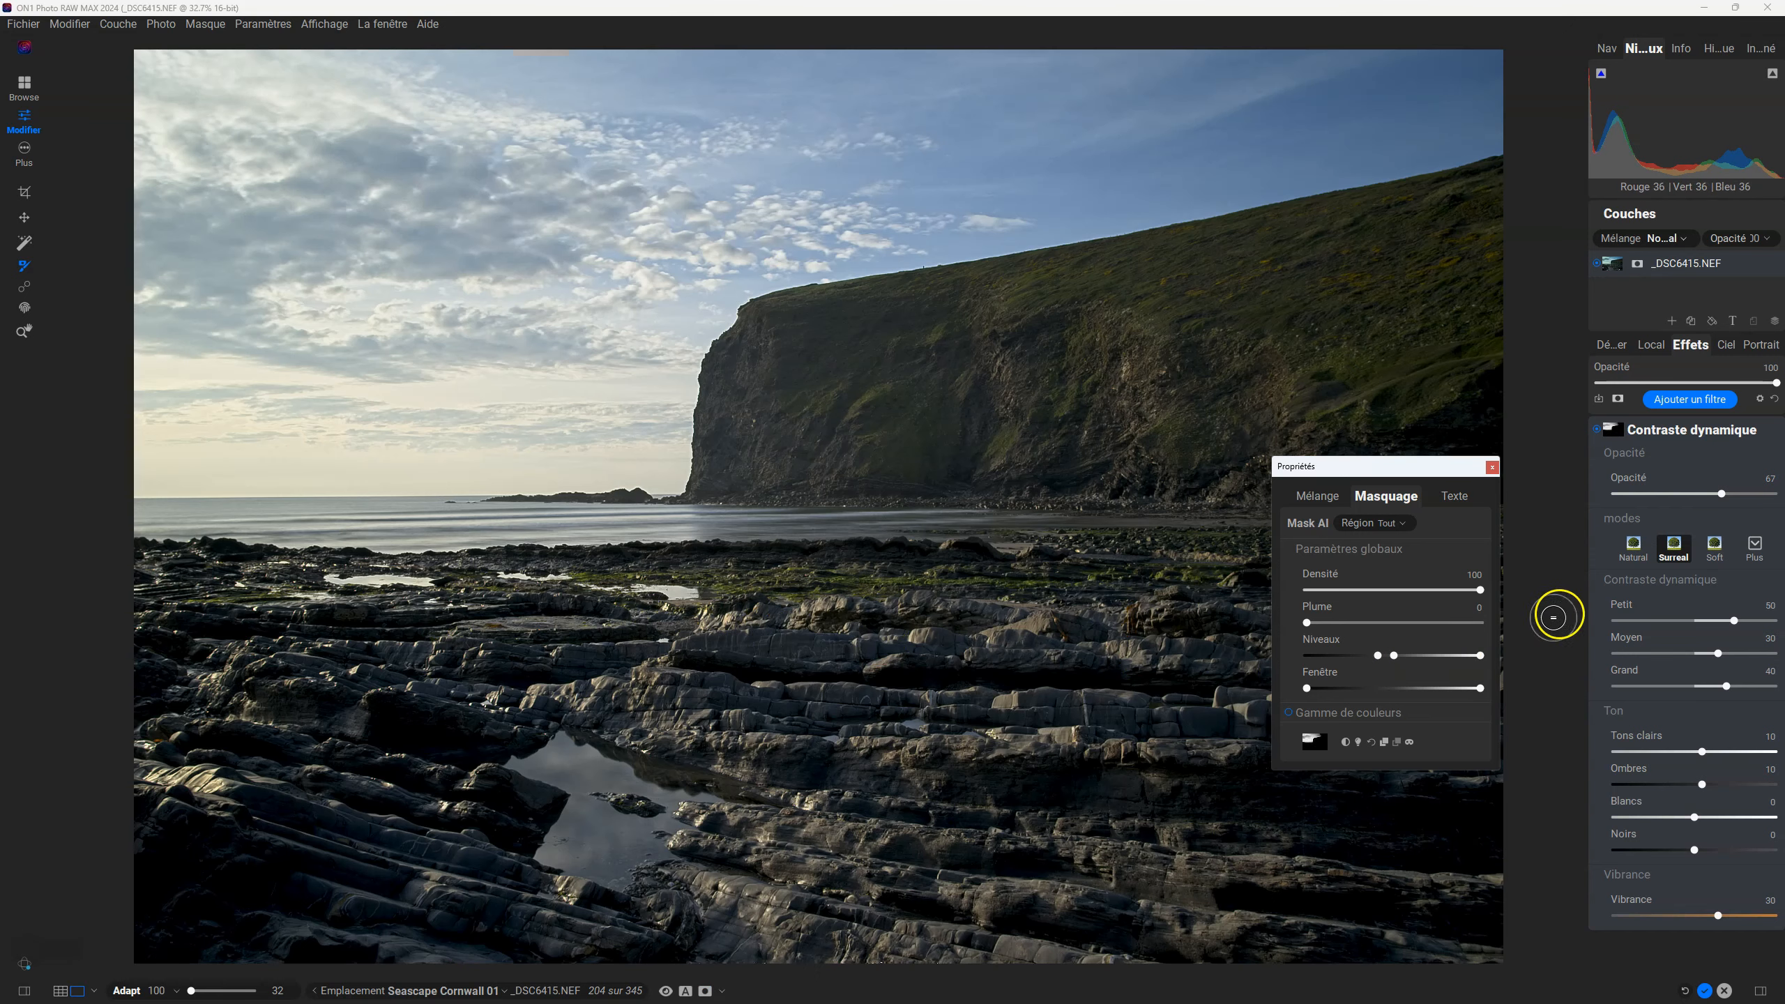
{"action": "left_click", "coordinate": [1598, 430]}
{"action": "left_click", "coordinate": [1598, 430]}
{"action": "left_click", "coordinate": [1597, 428]}
{"action": "left_click", "coordinate": [1598, 428]}
{"action": "left_click", "coordinate": [1598, 426]}
{"action": "left_click", "coordinate": [1598, 427]}
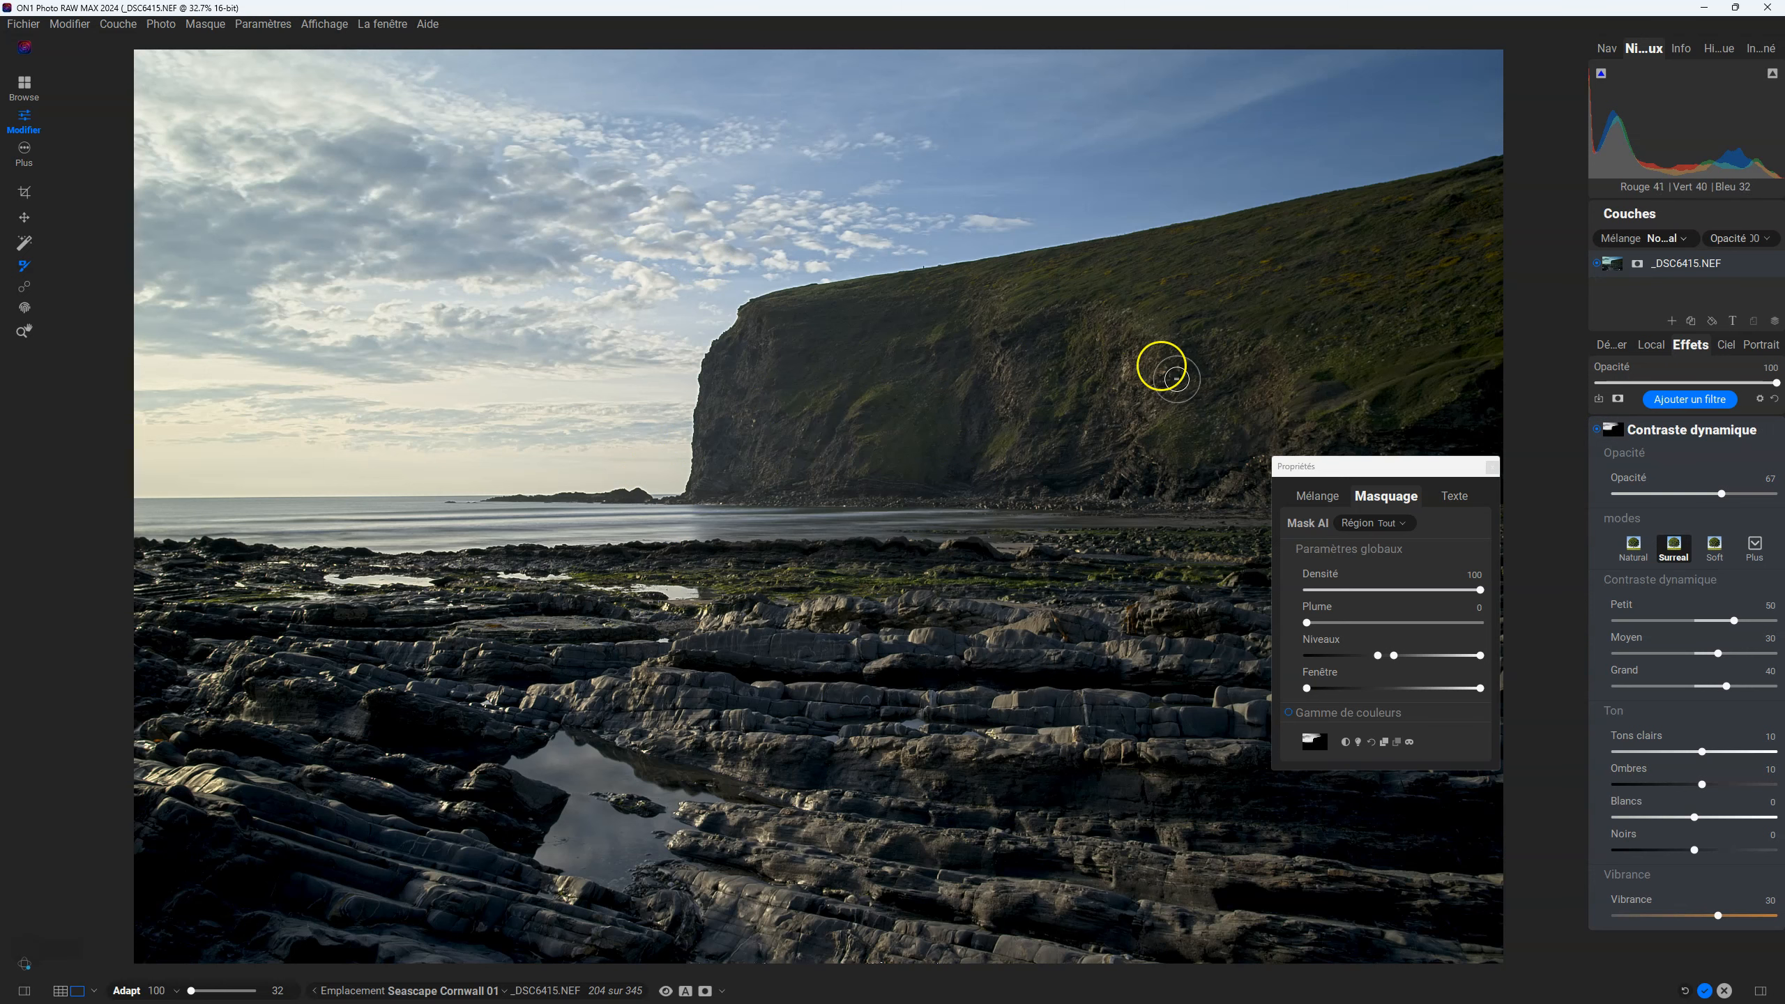
{"action": "key", "text": "ctrl+m"}
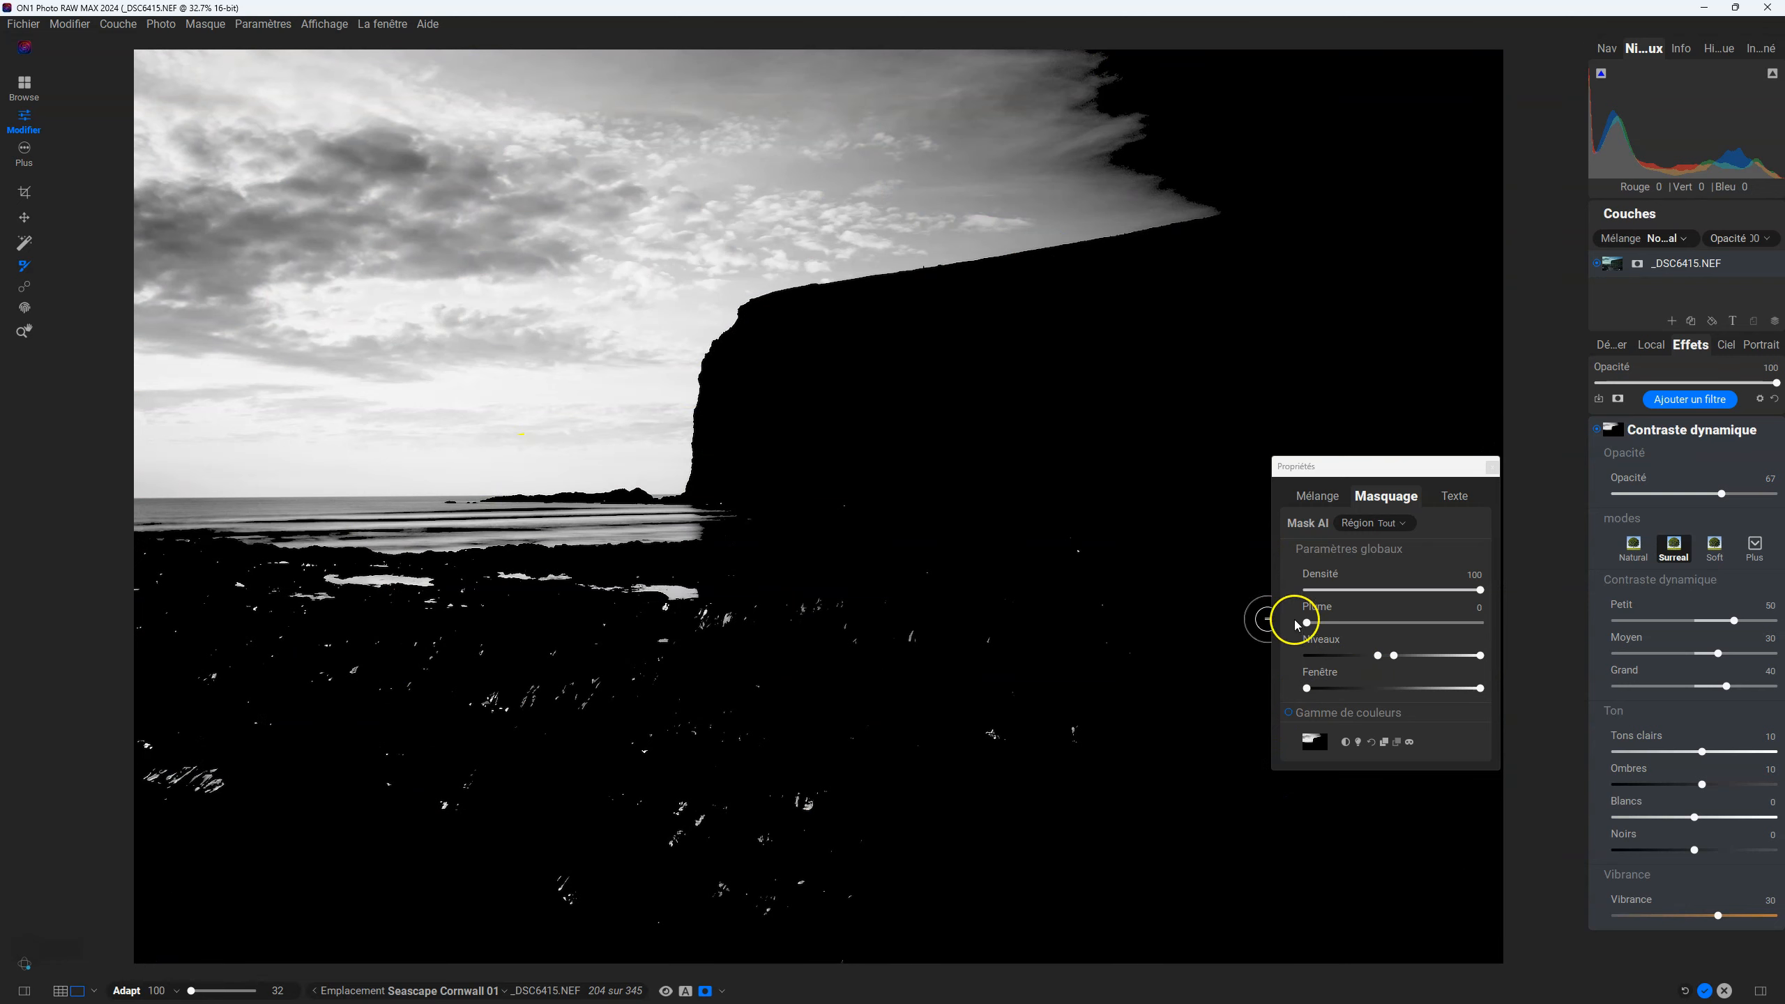
Step: Try feathering the mask with Plume, return it to 0, and compare the photo with the mask view
{"action": "left_click", "coordinate": [1356, 622]}
{"action": "double_click", "coordinate": [1337, 622]}
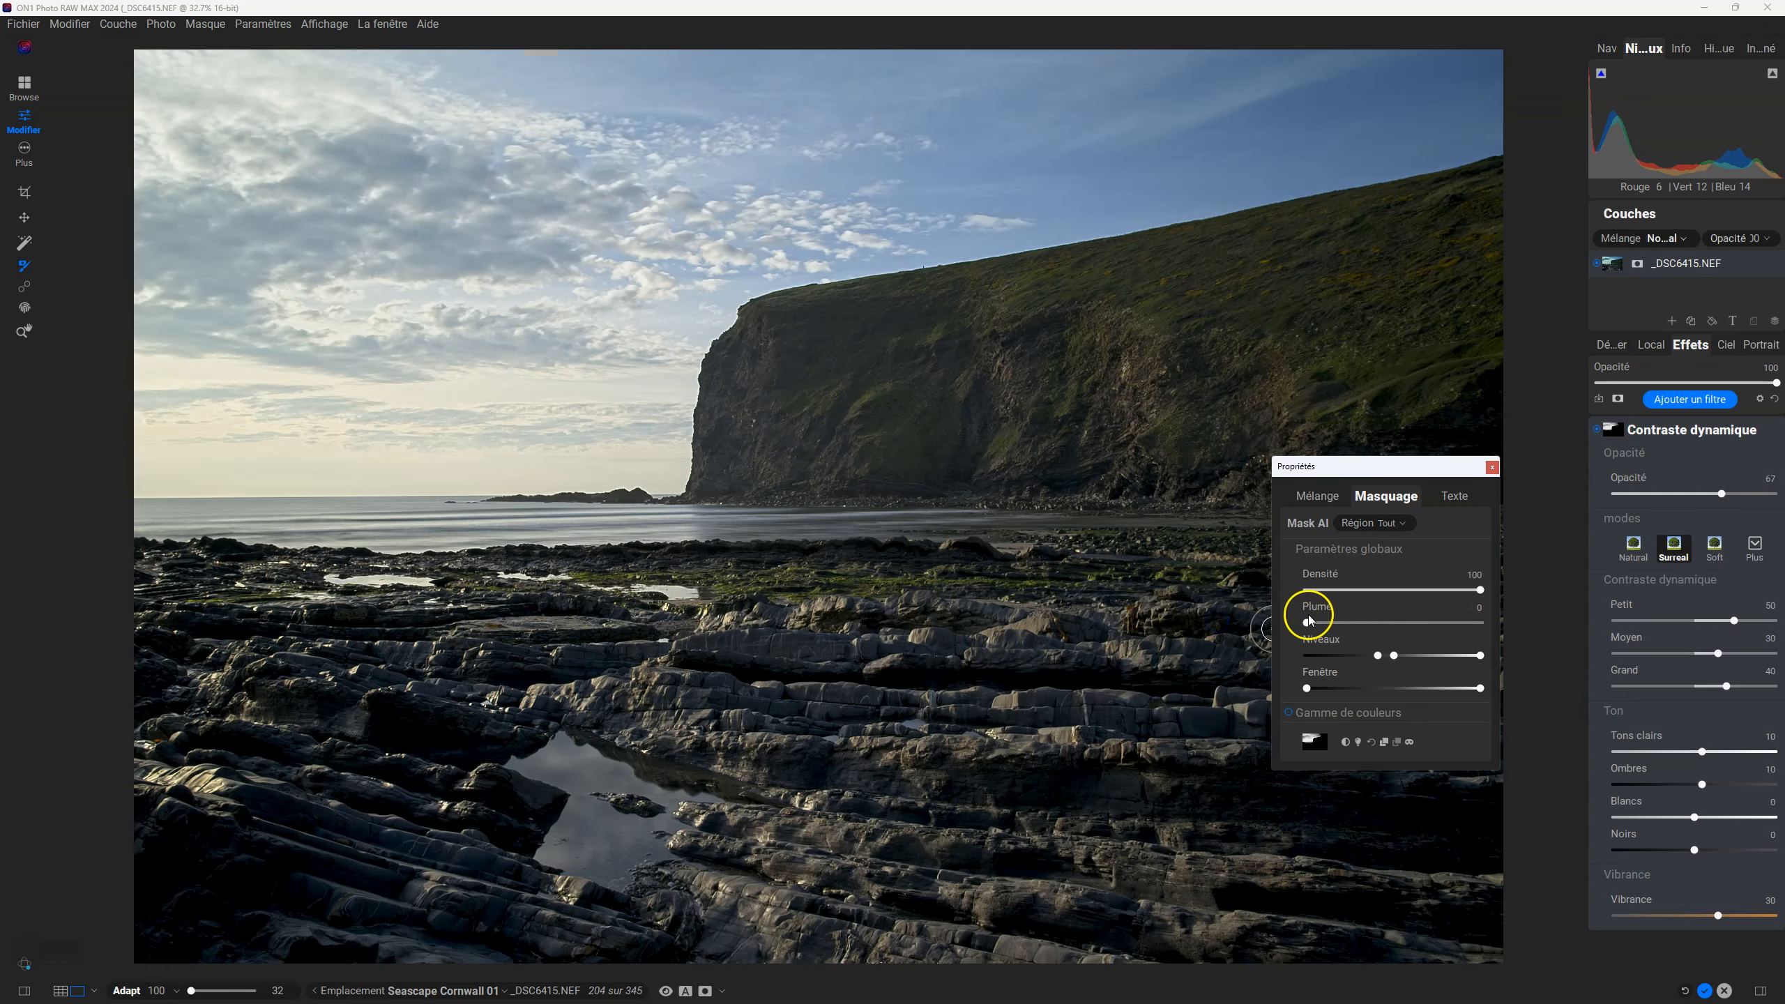
{"action": "mouse_move", "coordinate": [1307, 622]}
{"action": "left_mouse_down"}
{"action": "mouse_move", "coordinate": [1349, 623]}
{"action": "mouse_move", "coordinate": [1305, 622]}
{"action": "left_mouse_up"}
{"action": "left_click_drag", "start_coordinate": [1479, 599], "coordinate": [1633, 597]}
{"action": "key", "text": "o"}
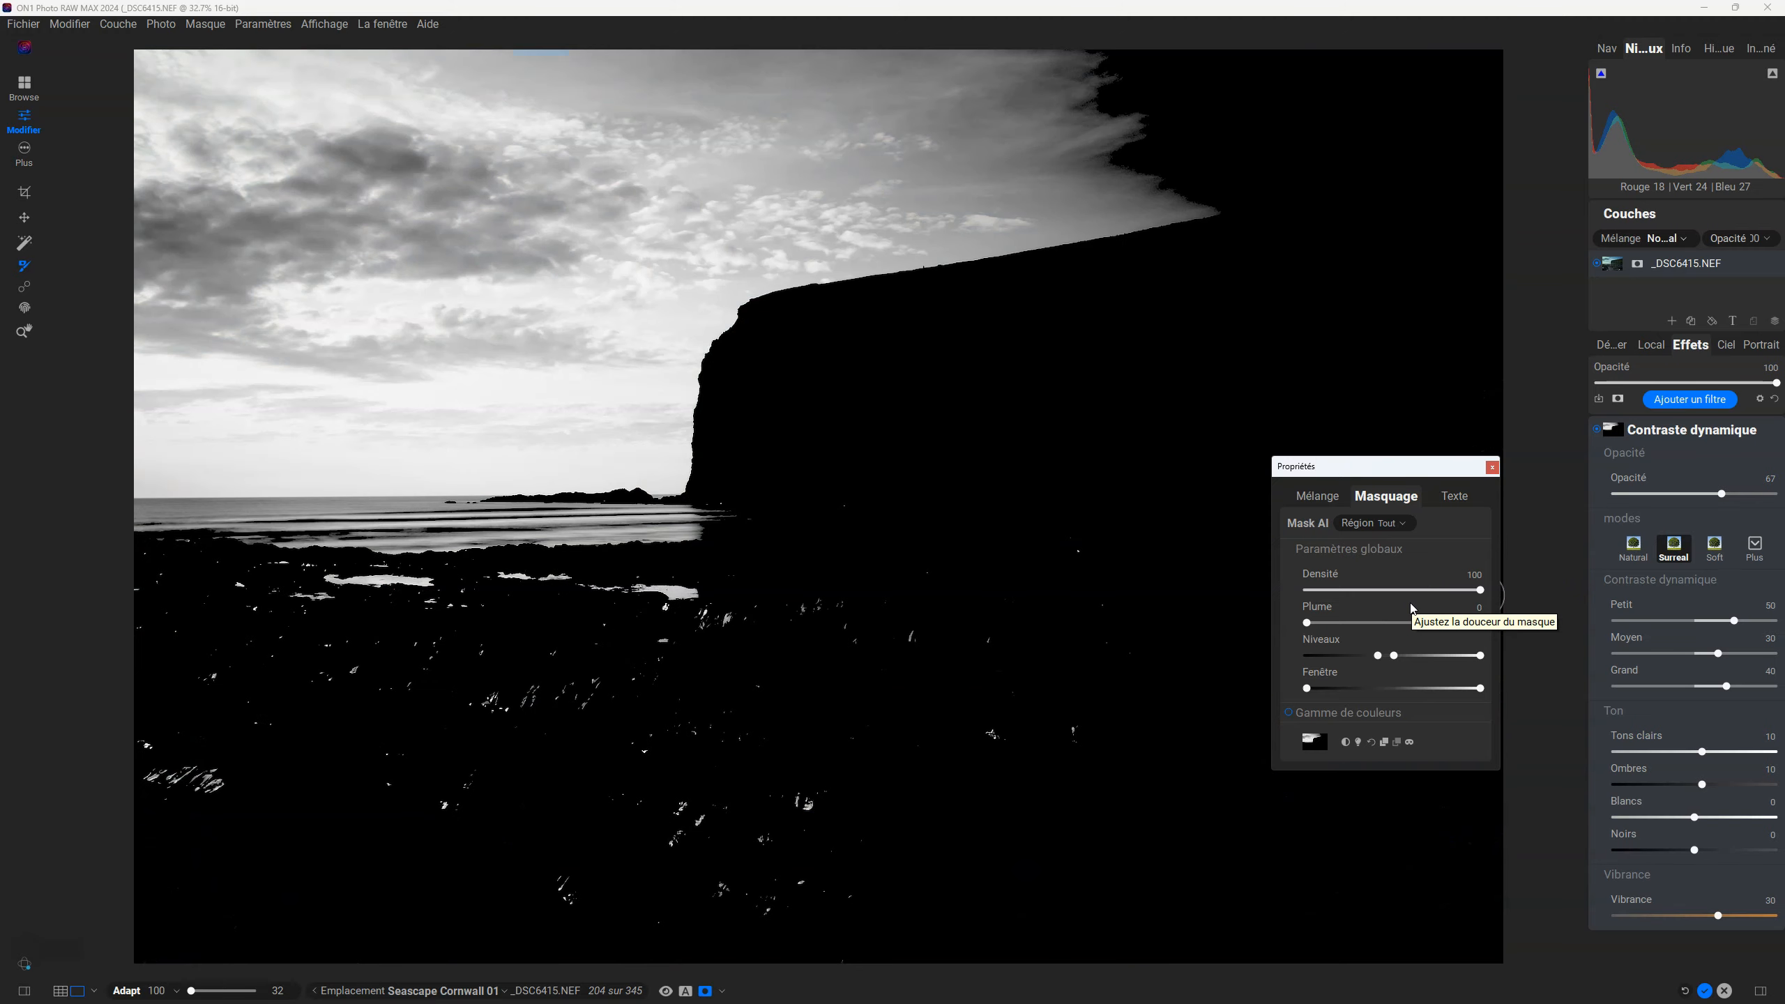
Step: Try raising the mask's Niveaux black point almost to the white end, compare it with the photo, and reset the black point
{"action": "left_click_drag", "start_coordinate": [1377, 655], "coordinate": [1464, 655]}
{"action": "left_click", "coordinate": [1372, 656]}
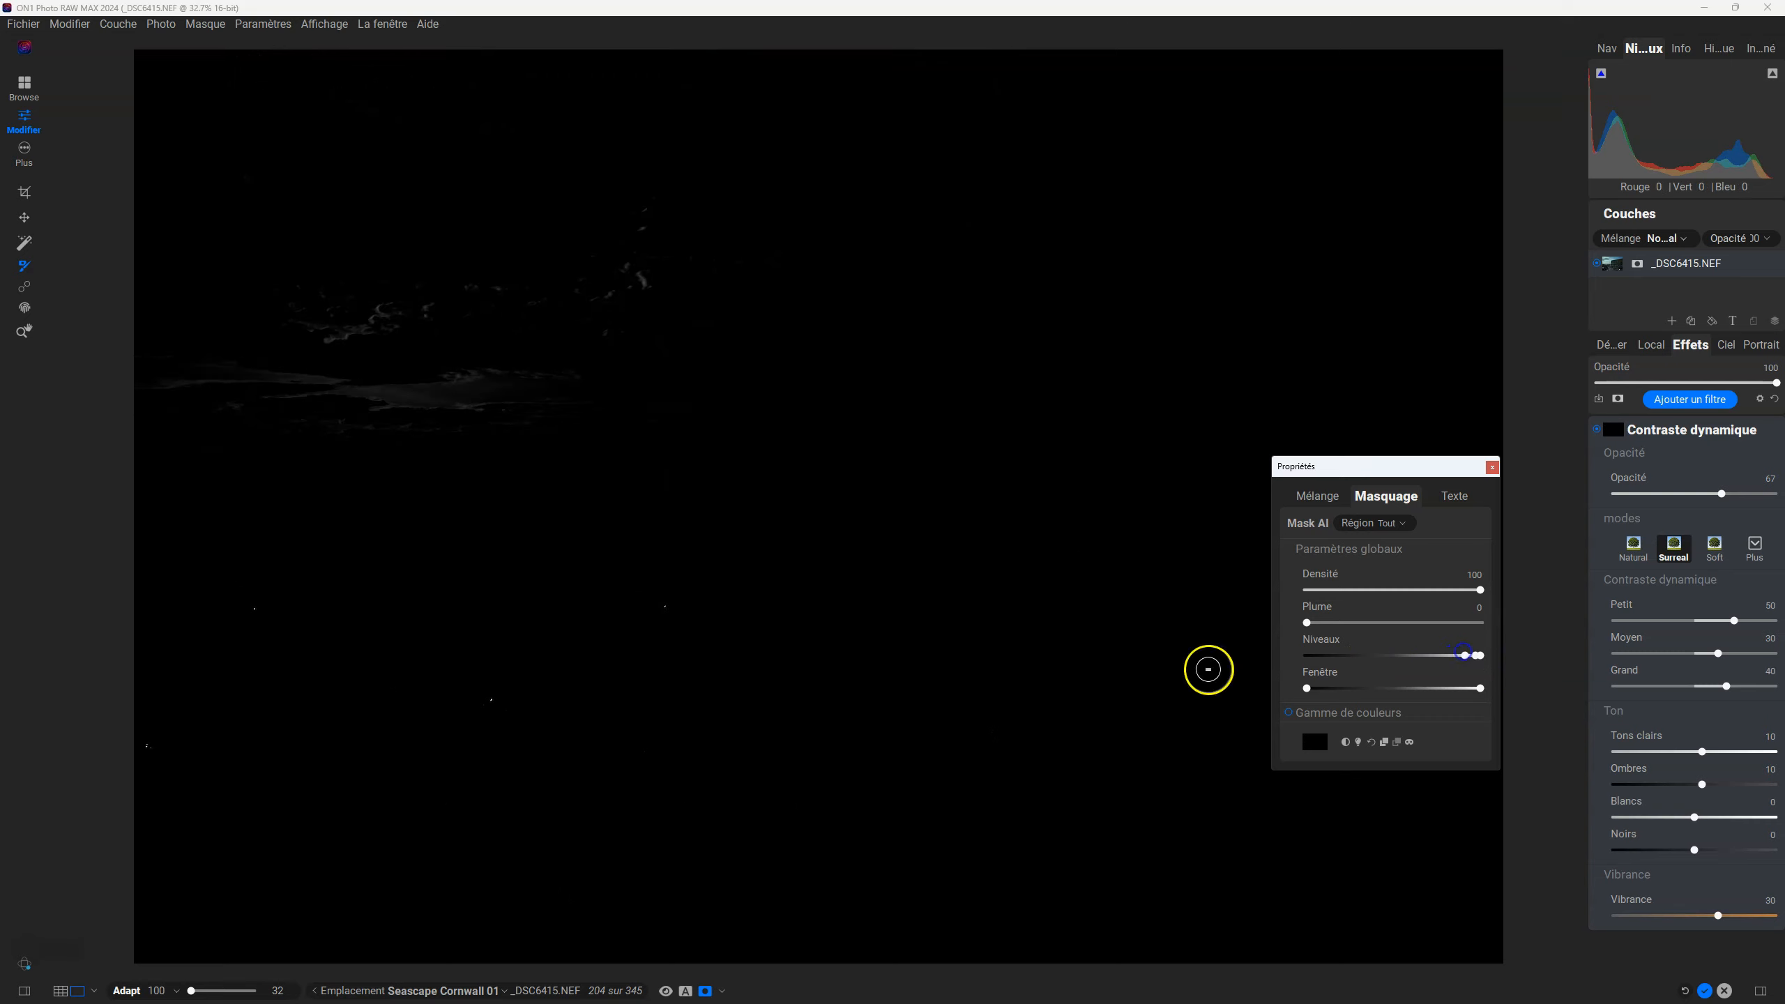
{"action": "key", "text": "o"}
{"action": "key", "text": "o"}
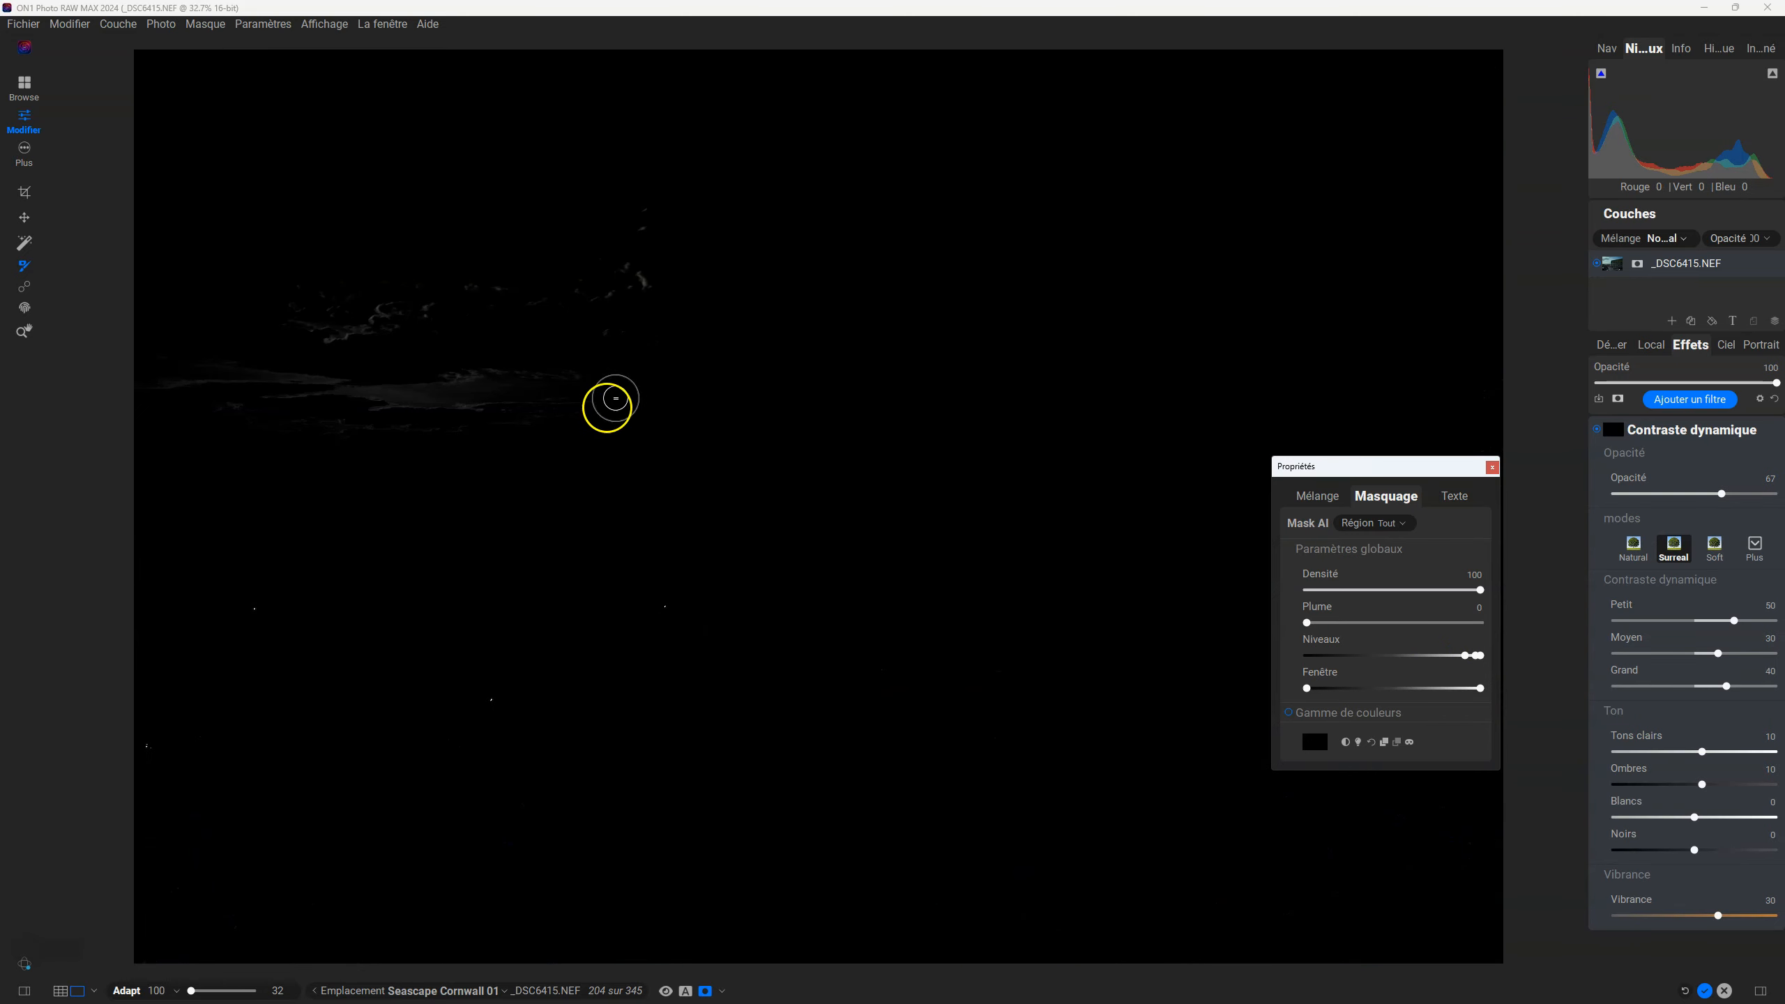
{"action": "key", "text": "o"}
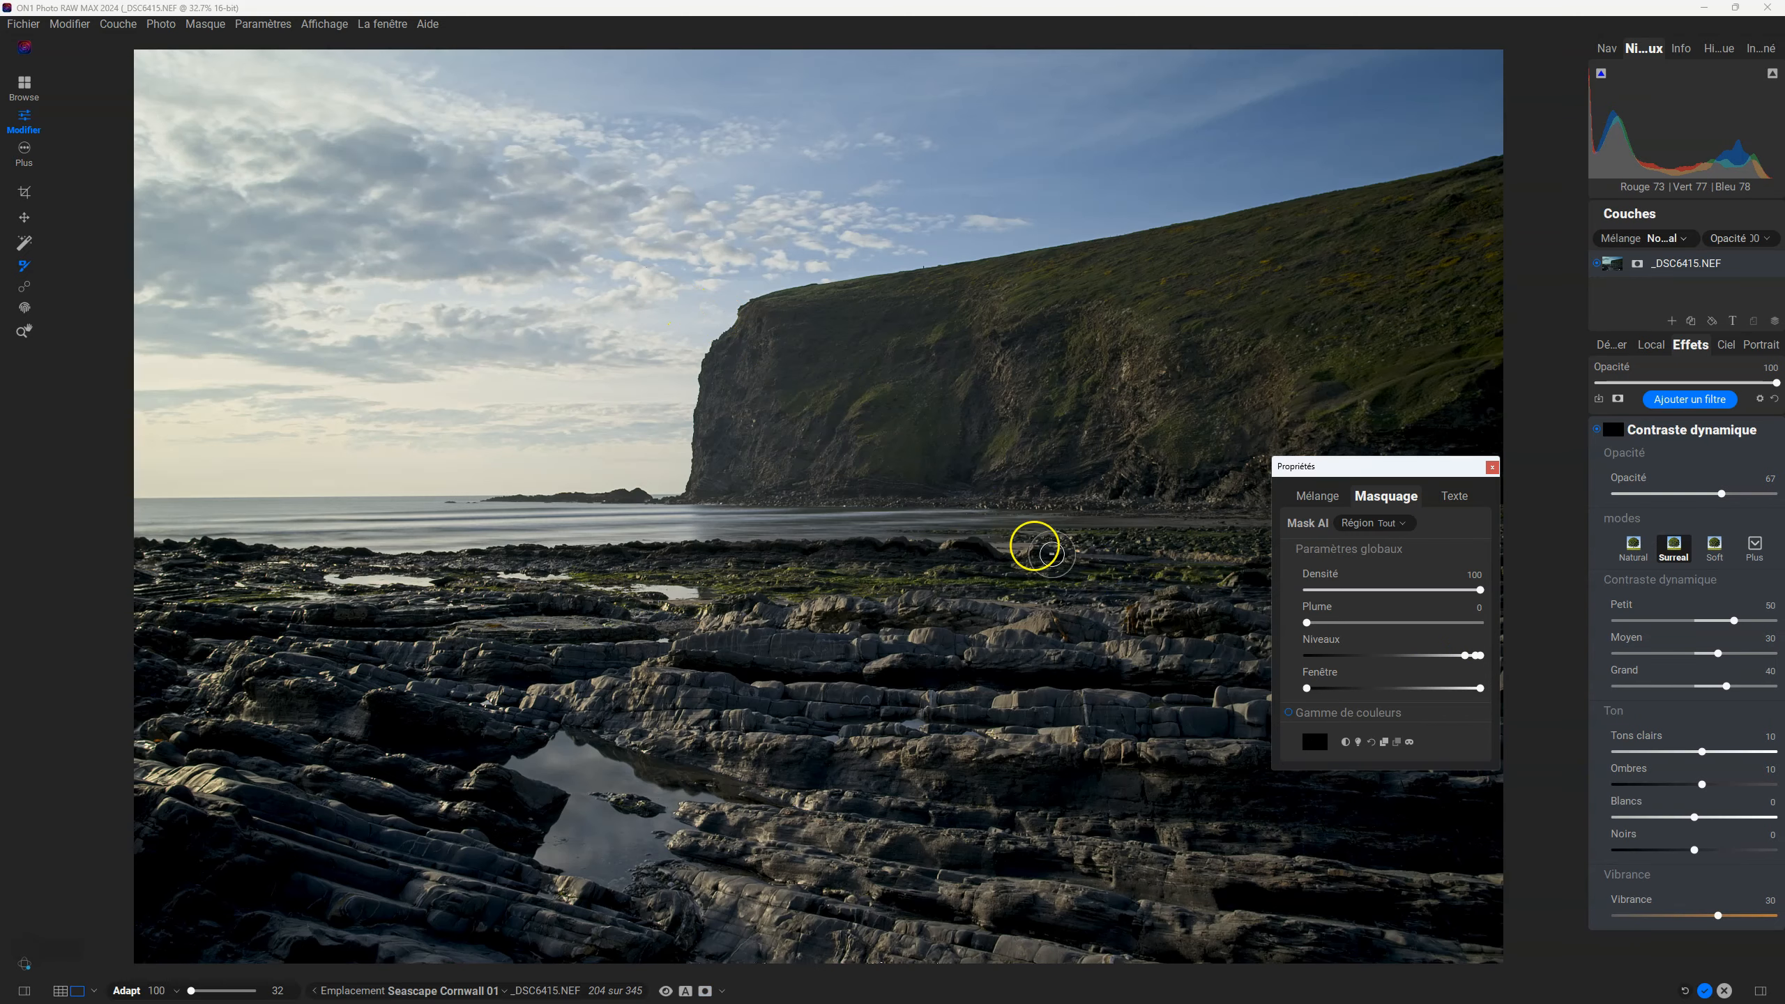
{"action": "double_click", "coordinate": [1465, 655]}
{"action": "key", "text": "o"}
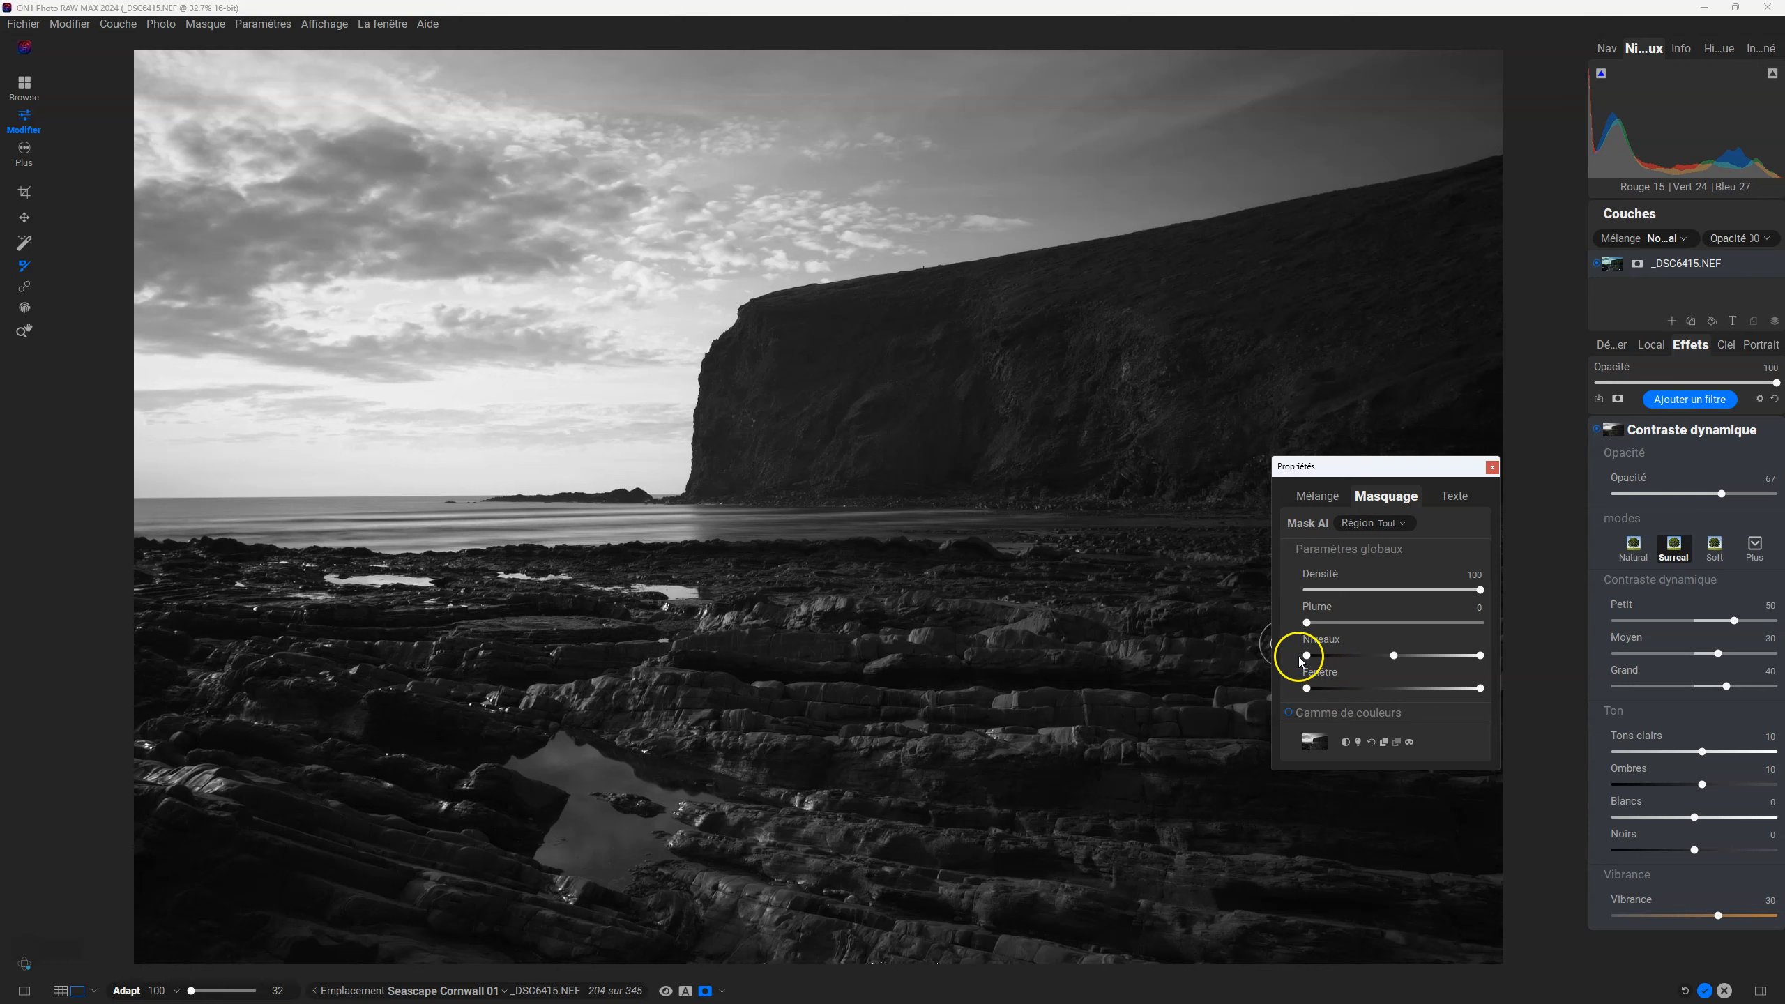
Step: Try different Niveaux black point and midtone positions toward the white end, and return the midtone to the centre
{"action": "left_click_drag", "start_coordinate": [1309, 656], "coordinate": [1385, 657]}
{"action": "key", "text": "b"}
{"action": "mouse_move", "coordinate": [1400, 652]}
{"action": "left_mouse_down"}
{"action": "mouse_move", "coordinate": [1461, 661]}
{"action": "mouse_move", "coordinate": [1388, 654]}
{"action": "mouse_move", "coordinate": [1447, 657]}
{"action": "left_mouse_up"}
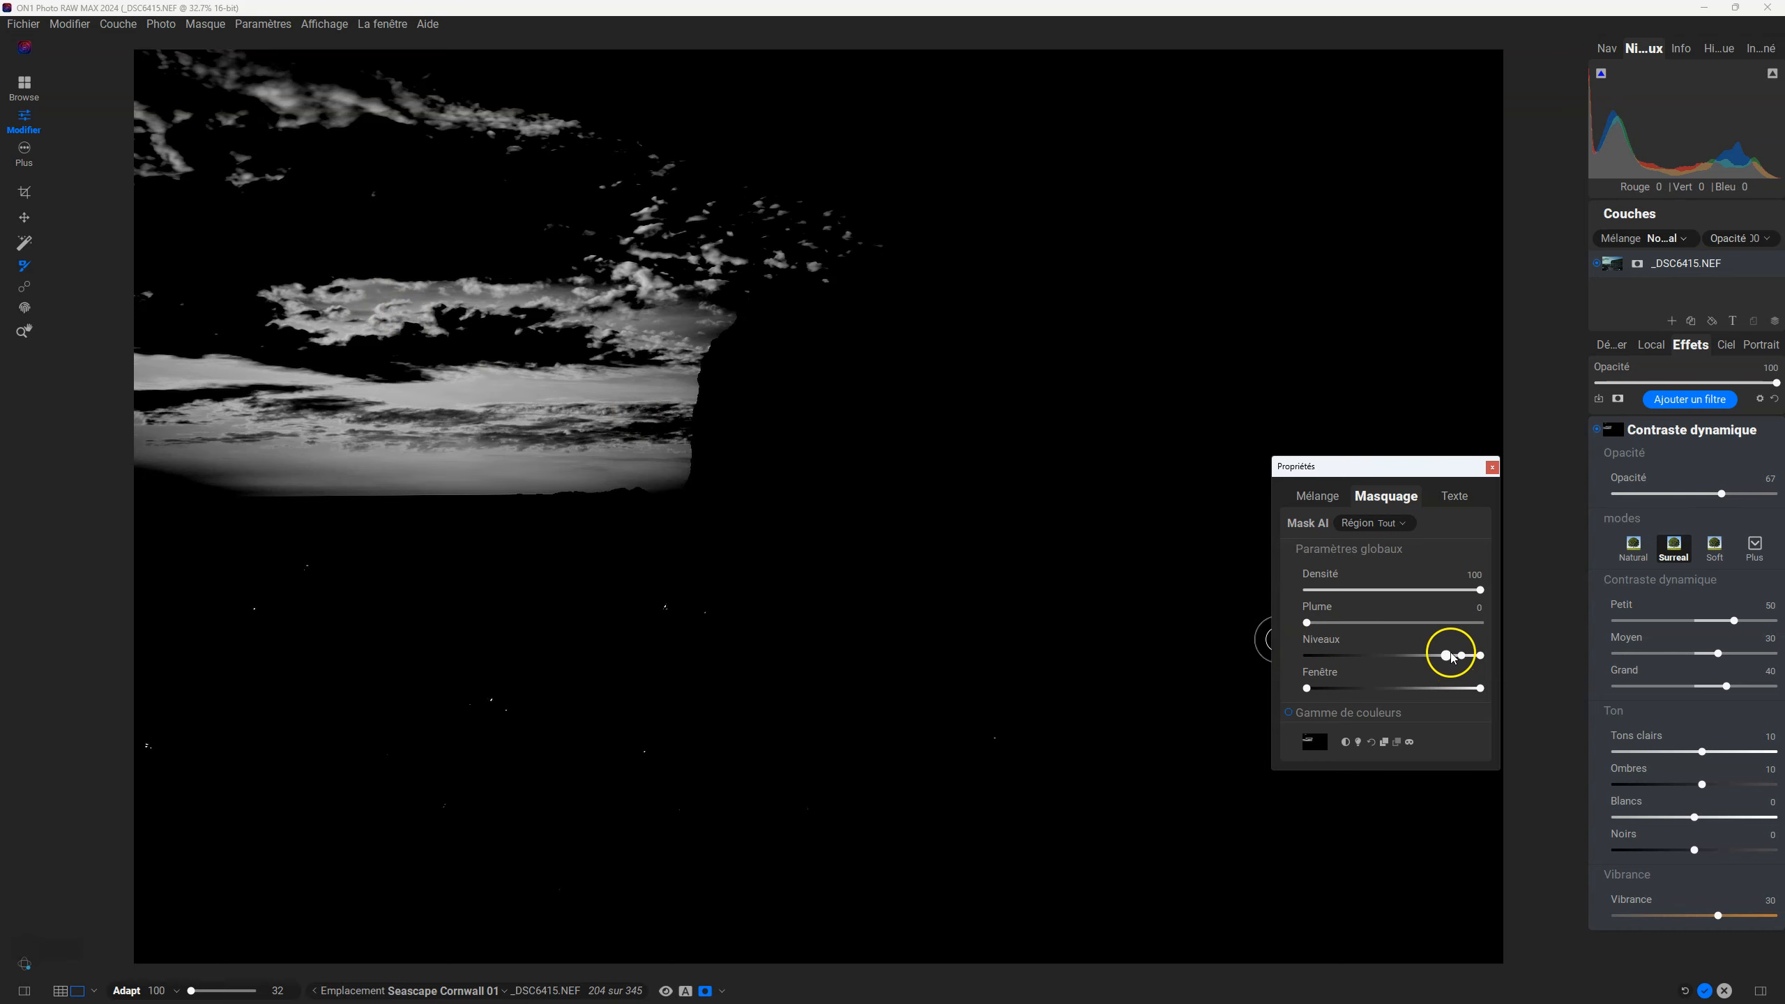
{"action": "left_click_drag", "start_coordinate": [1444, 654], "coordinate": [869, 634]}
{"action": "mouse_move", "coordinate": [1461, 655]}
{"action": "left_mouse_down"}
{"action": "mouse_move", "coordinate": [1382, 653]}
{"action": "mouse_move", "coordinate": [1458, 658]}
{"action": "mouse_move", "coordinate": [1382, 655]}
{"action": "mouse_move", "coordinate": [1457, 655]}
{"action": "mouse_move", "coordinate": [1437, 655]}
{"action": "left_mouse_up"}
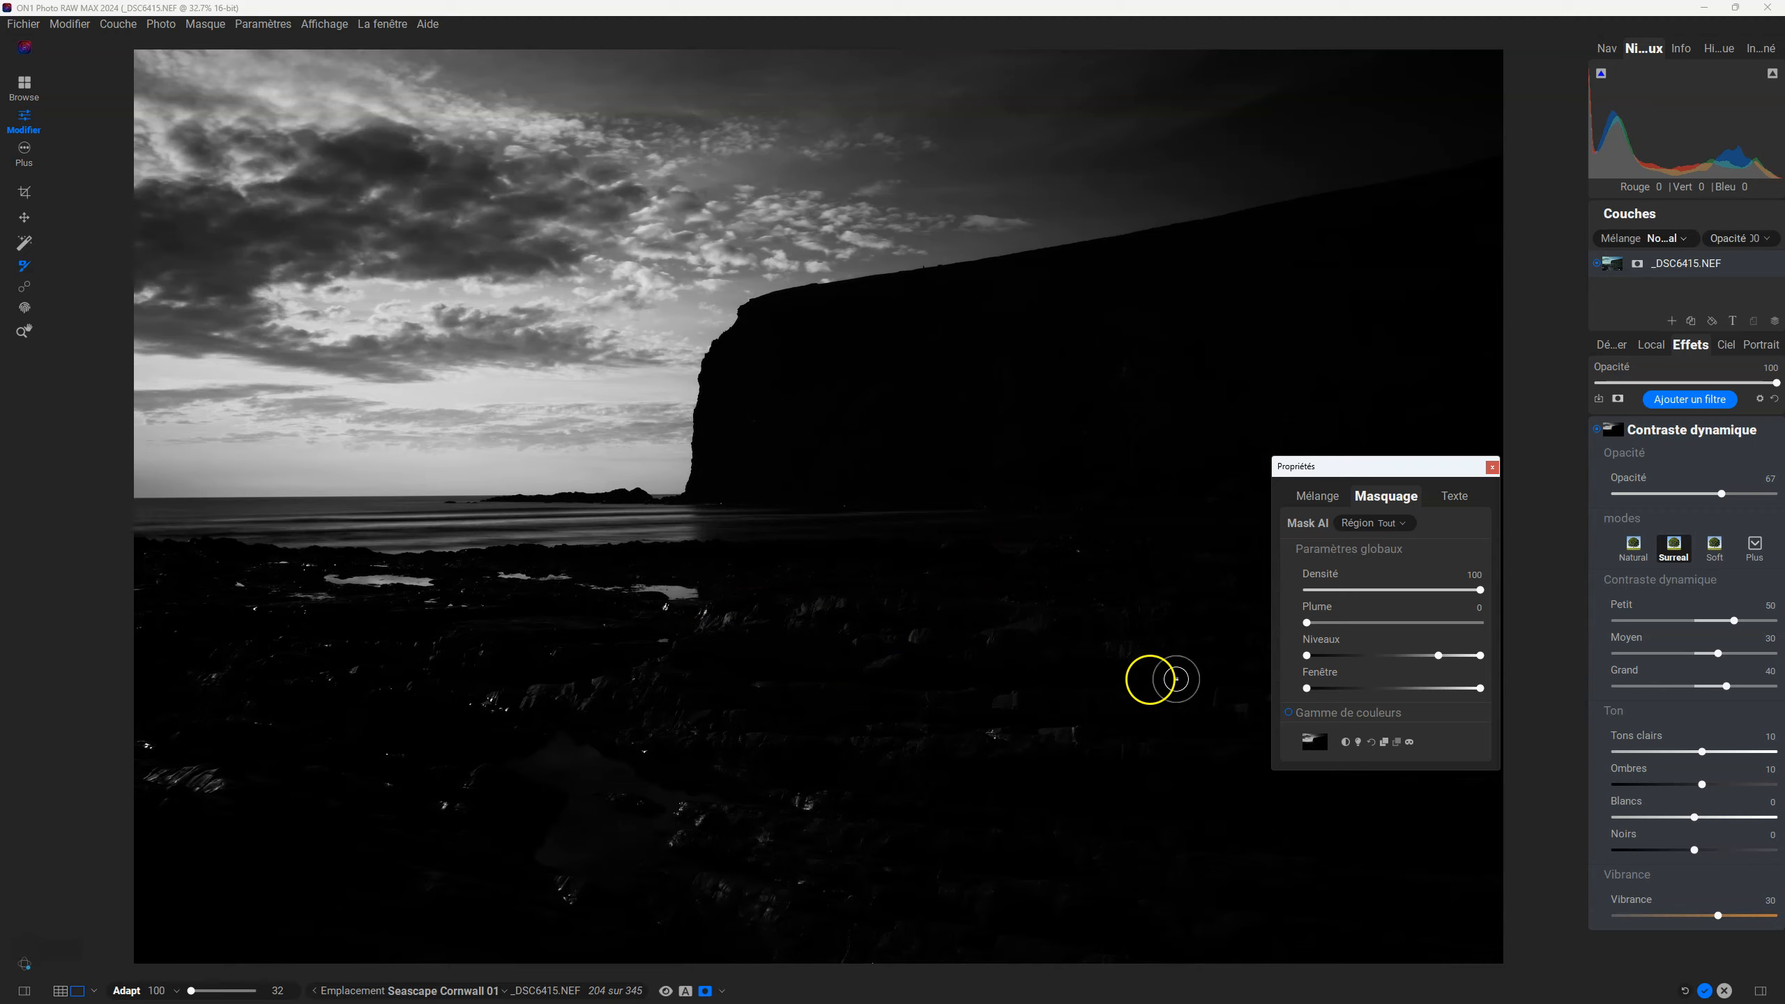
{"action": "left_click_drag", "start_coordinate": [1438, 657], "coordinate": [1334, 655]}
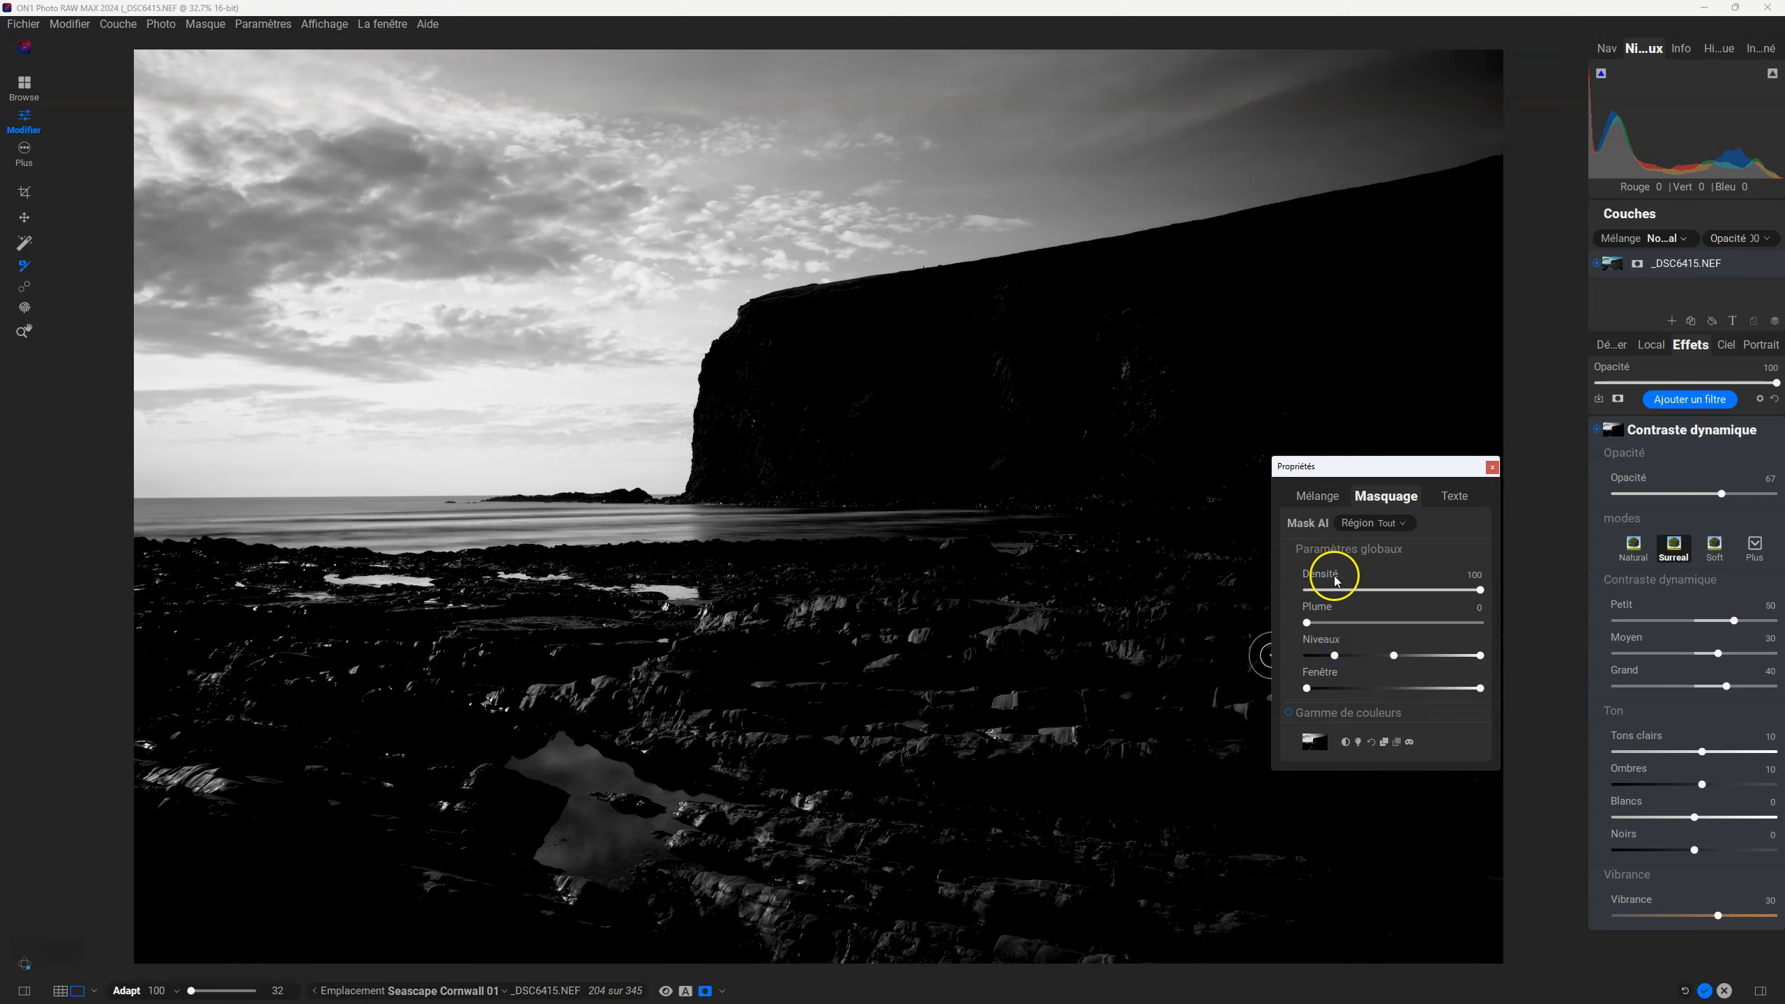
Step: Try reducing the mask's Densité to 87, compare the filter off and on, and restore the Densité to 100
{"action": "mouse_move", "coordinate": [1464, 600]}
{"action": "left_mouse_down"}
{"action": "mouse_move", "coordinate": [1479, 591]}
{"action": "mouse_move", "coordinate": [1428, 596]}
{"action": "mouse_move", "coordinate": [1458, 600]}
{"action": "left_mouse_up"}
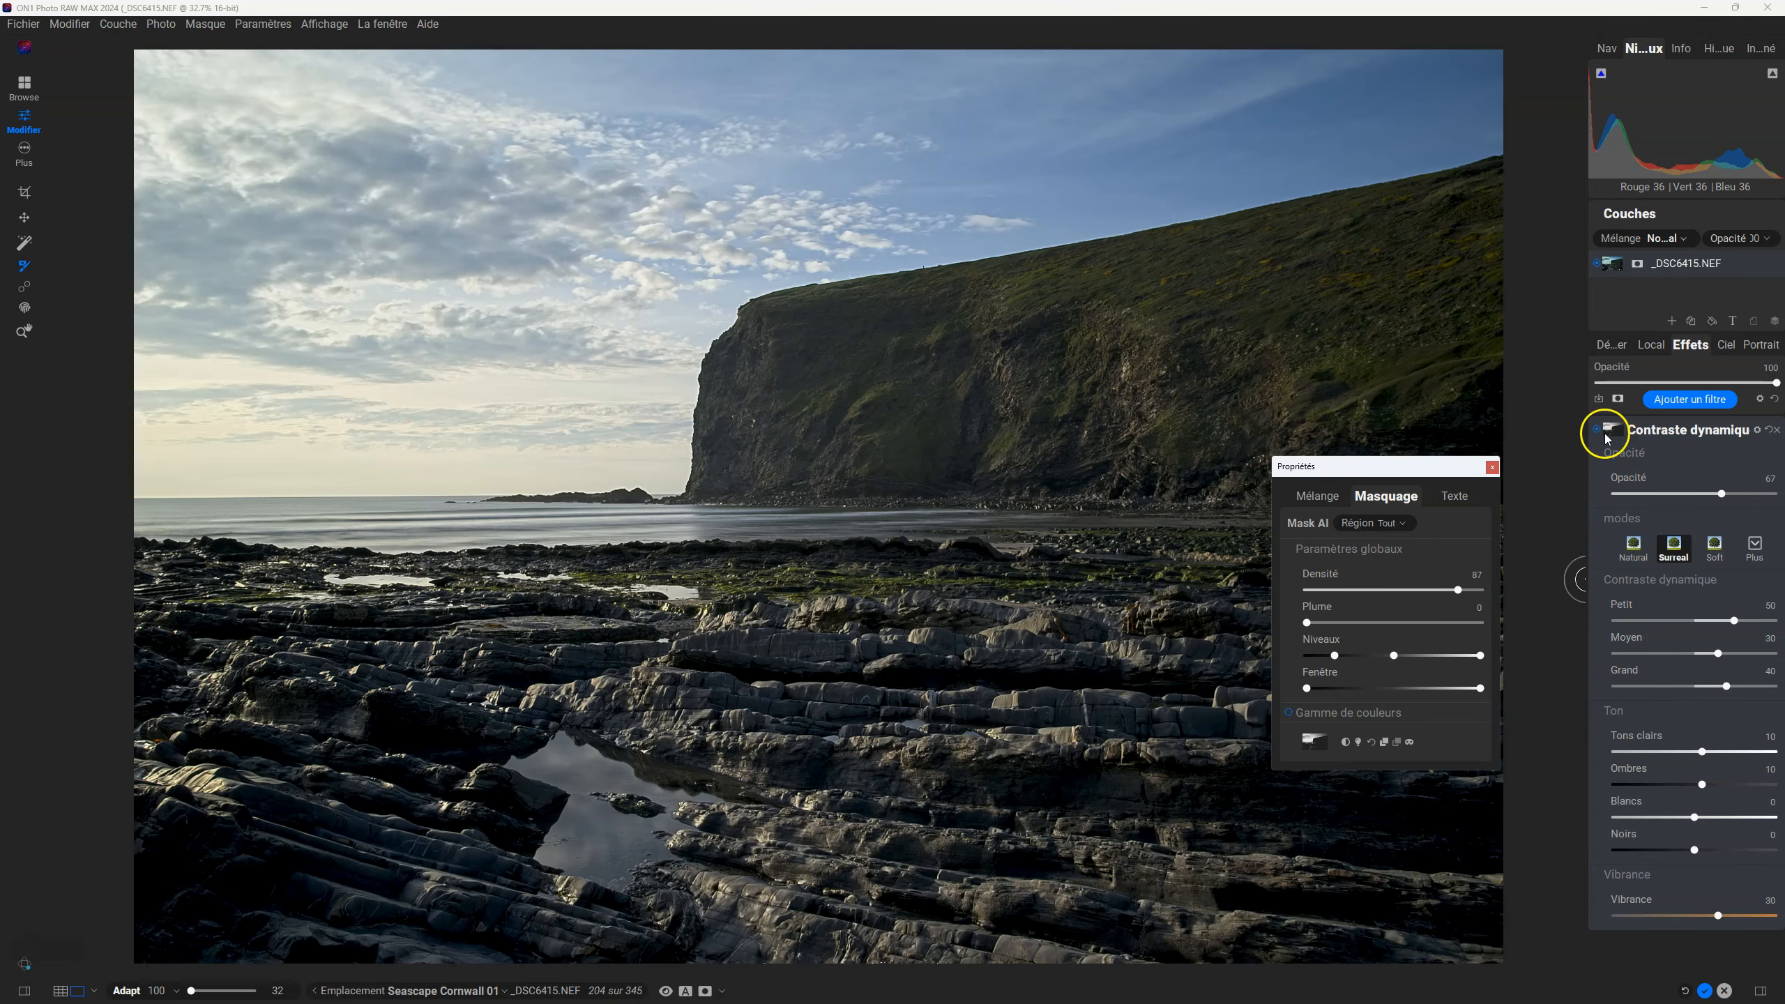
{"action": "left_click", "coordinate": [1596, 431]}
{"action": "left_click", "coordinate": [1596, 431]}
{"action": "left_click_drag", "start_coordinate": [1457, 589], "coordinate": [1518, 589]}
{"action": "mouse_move", "coordinate": [1357, 654]}
{"action": "left_mouse_down"}
{"action": "mouse_move", "coordinate": [1331, 655]}
{"action": "mouse_move", "coordinate": [1374, 659]}
{"action": "mouse_move", "coordinate": [1289, 657]}
{"action": "mouse_move", "coordinate": [1366, 643]}
{"action": "mouse_move", "coordinate": [1423, 661]}
{"action": "mouse_move", "coordinate": [1388, 657]}
{"action": "left_mouse_up"}
{"action": "key", "text": "ctrl+m"}
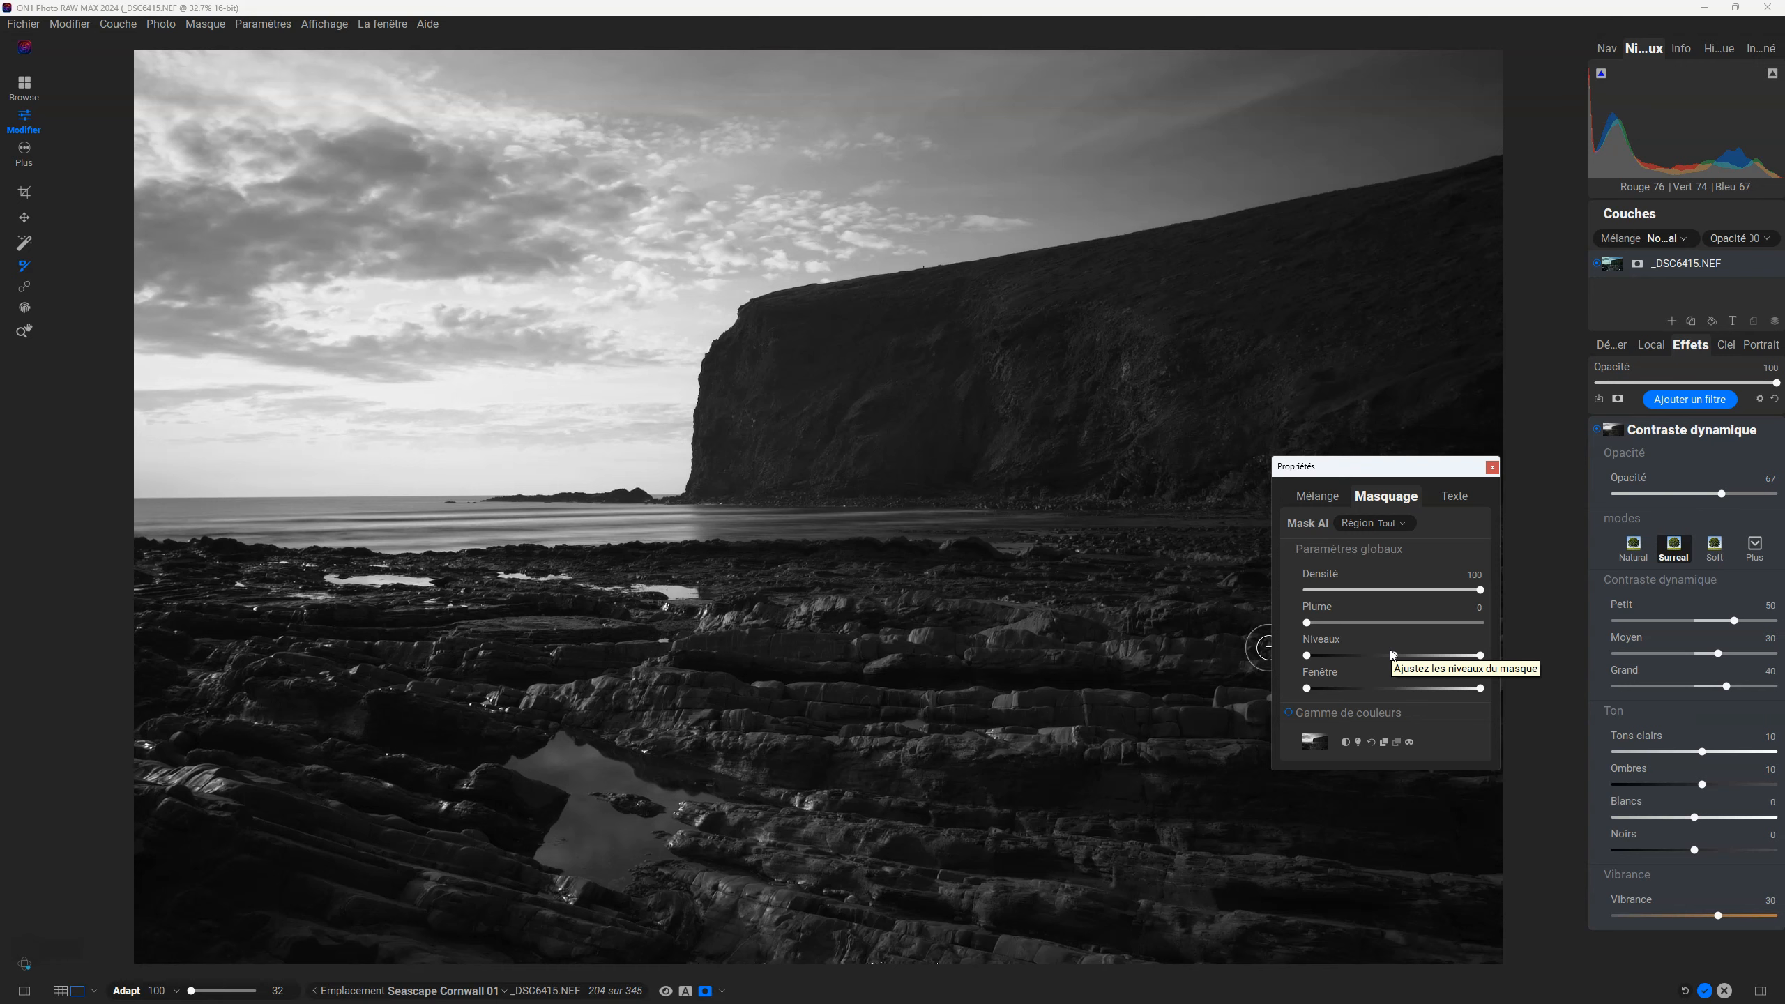
Step: Invert the luminosity mask back and forth to compare both versions, ending with the dark cliff and rocks selected
{"action": "left_click", "coordinate": [1372, 621]}
{"action": "left_click", "coordinate": [1369, 743]}
{"action": "left_click", "coordinate": [1346, 743]}
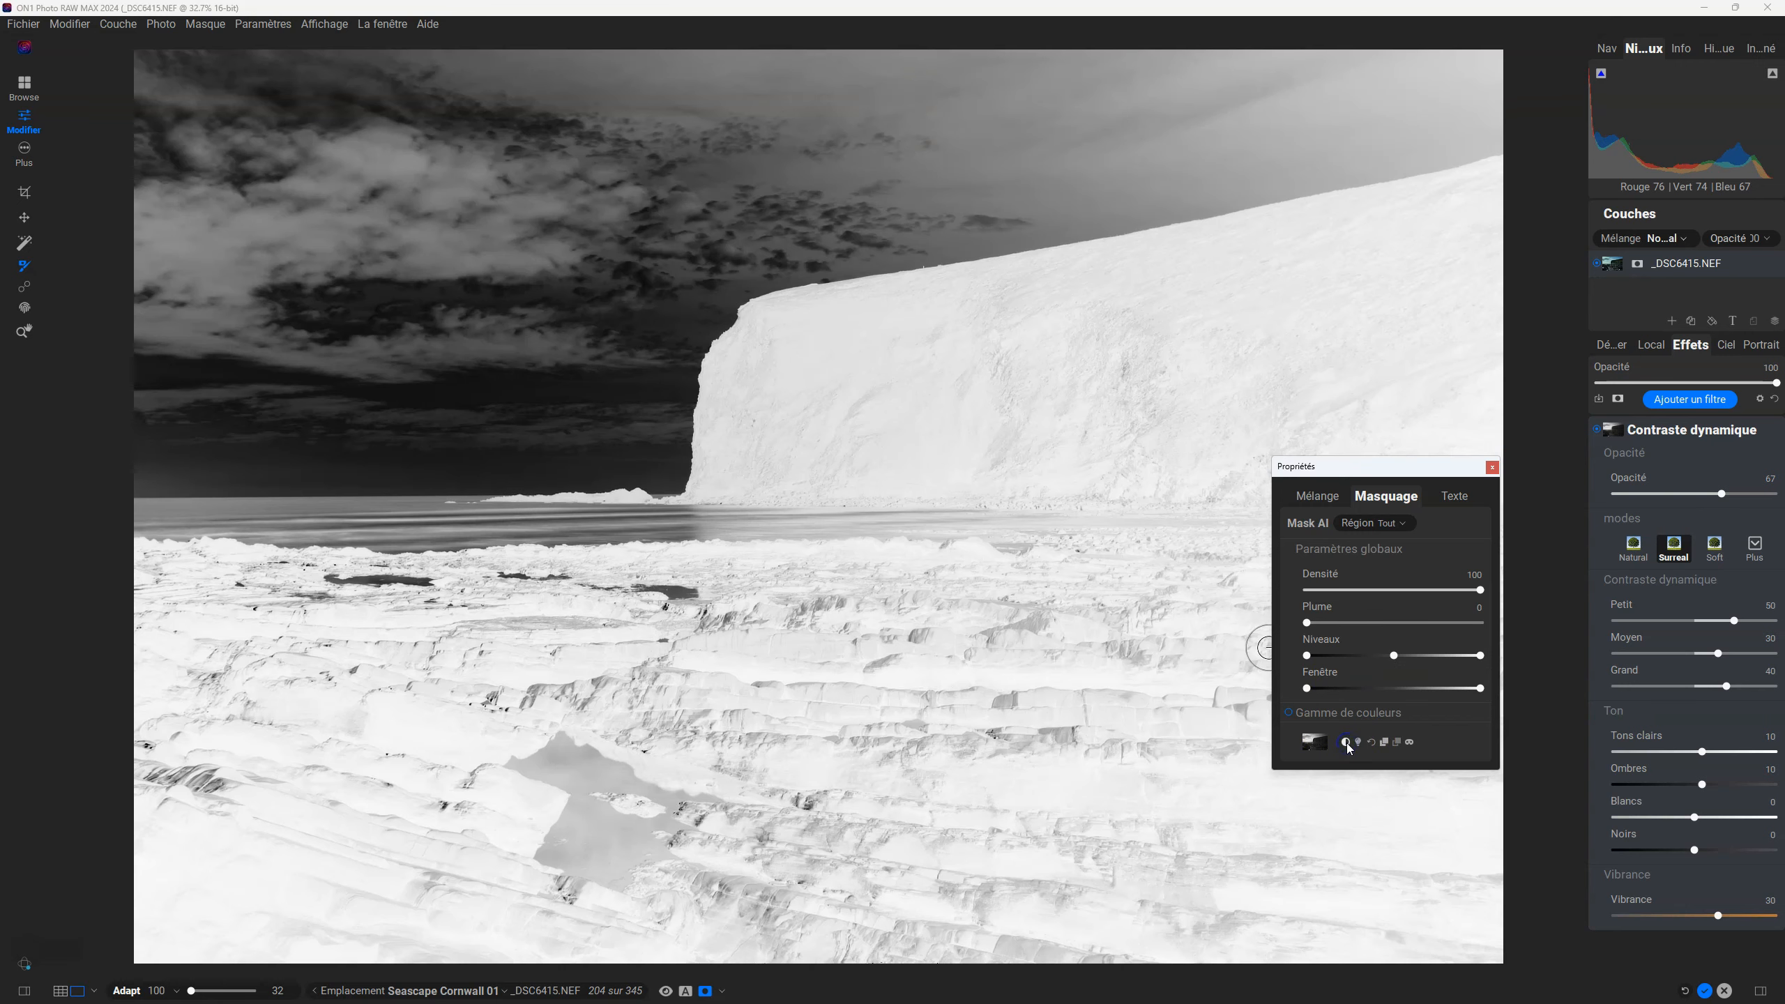
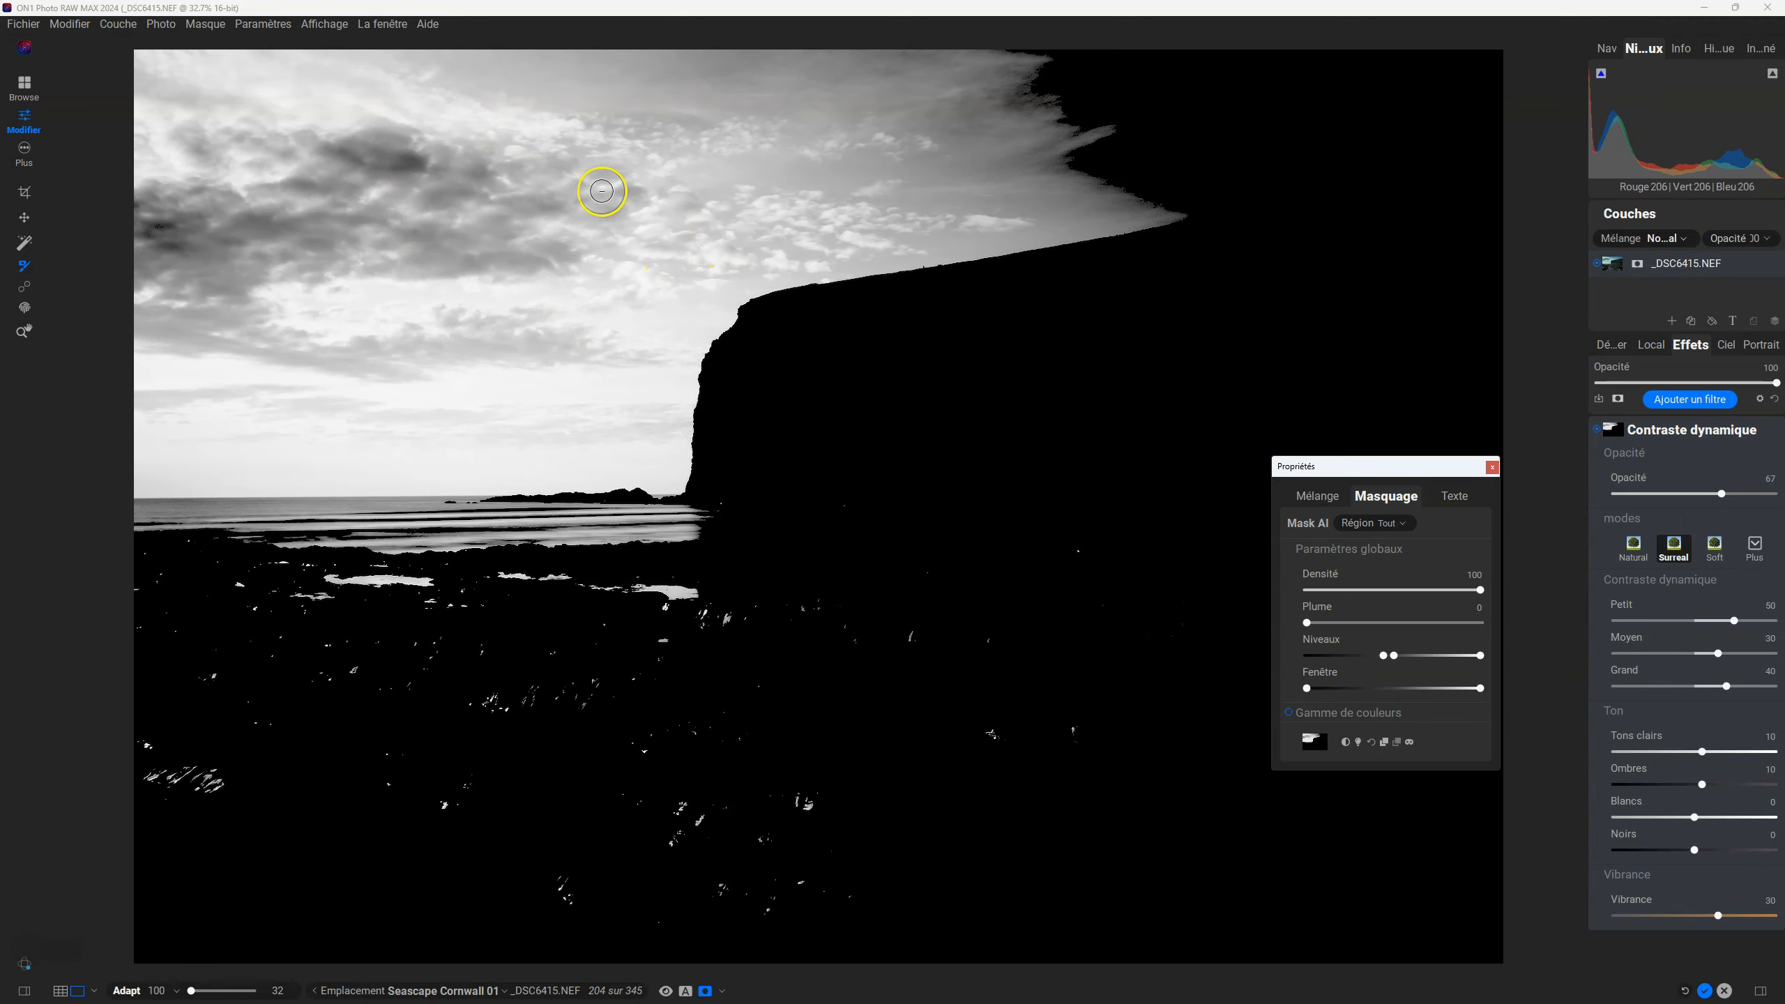
{"action": "left_click", "coordinate": [1346, 742]}
{"action": "left_click", "coordinate": [1345, 743]}
{"action": "left_click", "coordinate": [1345, 742]}
{"action": "left_click", "coordinate": [1345, 743]}
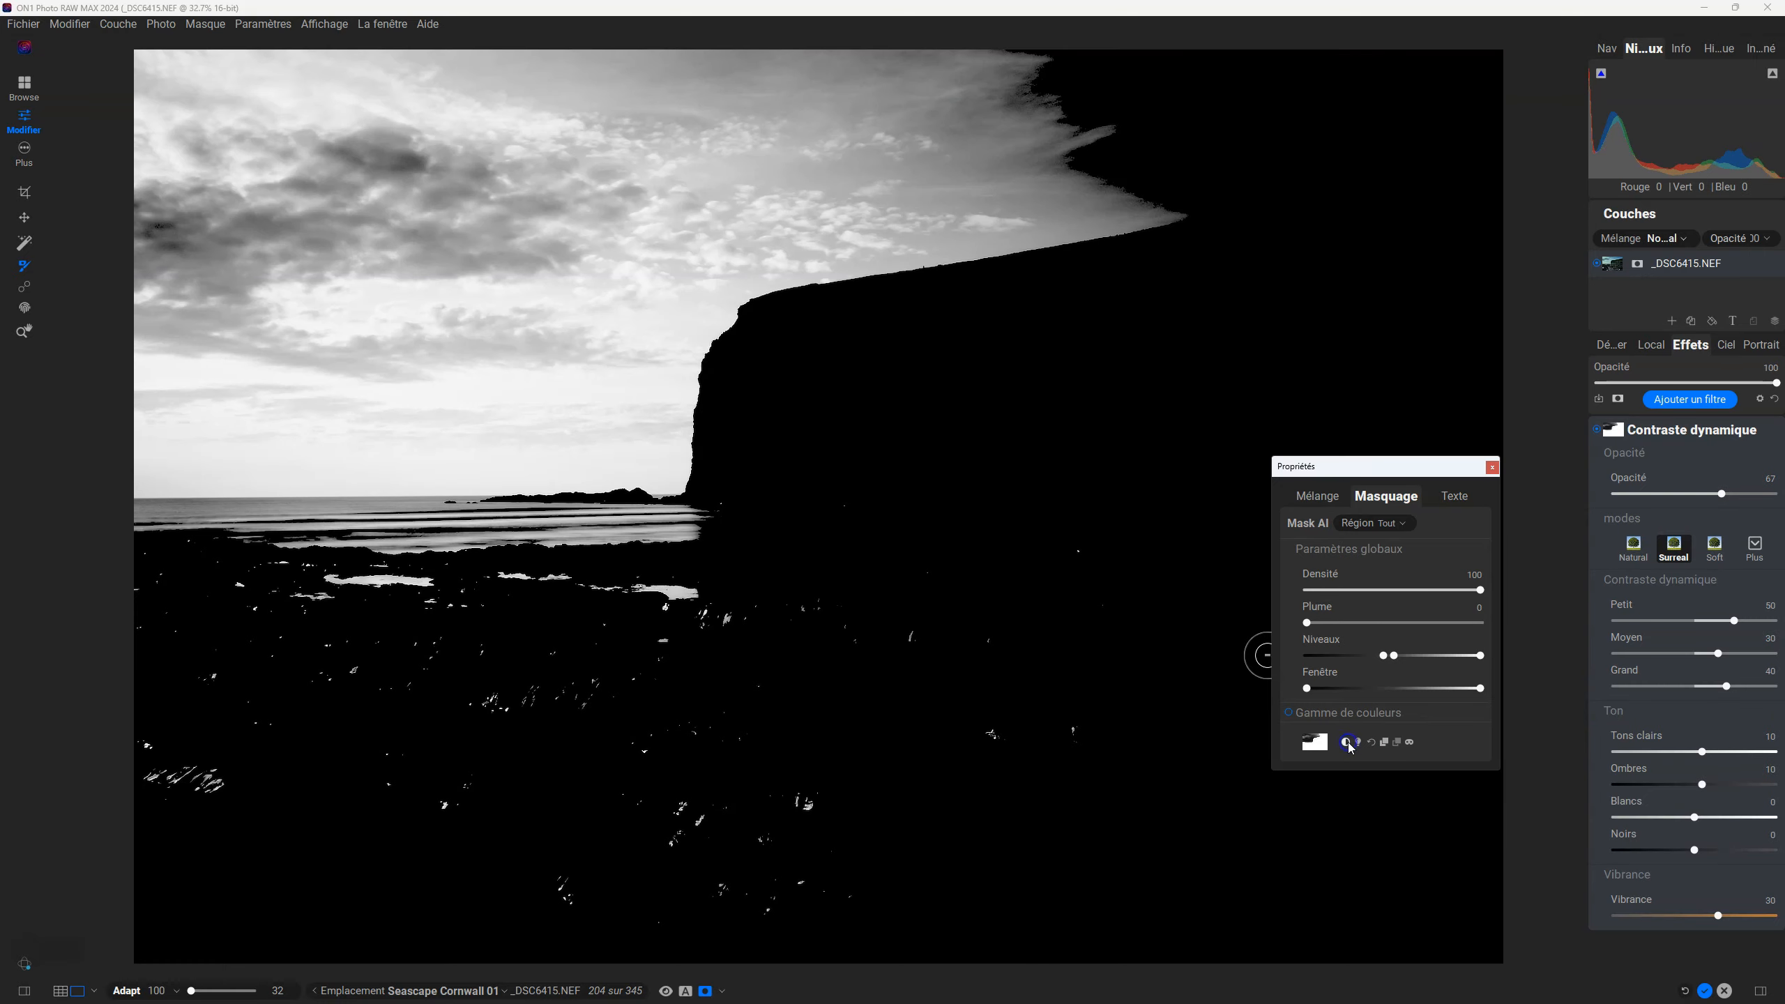
{"action": "left_click", "coordinate": [1345, 742]}
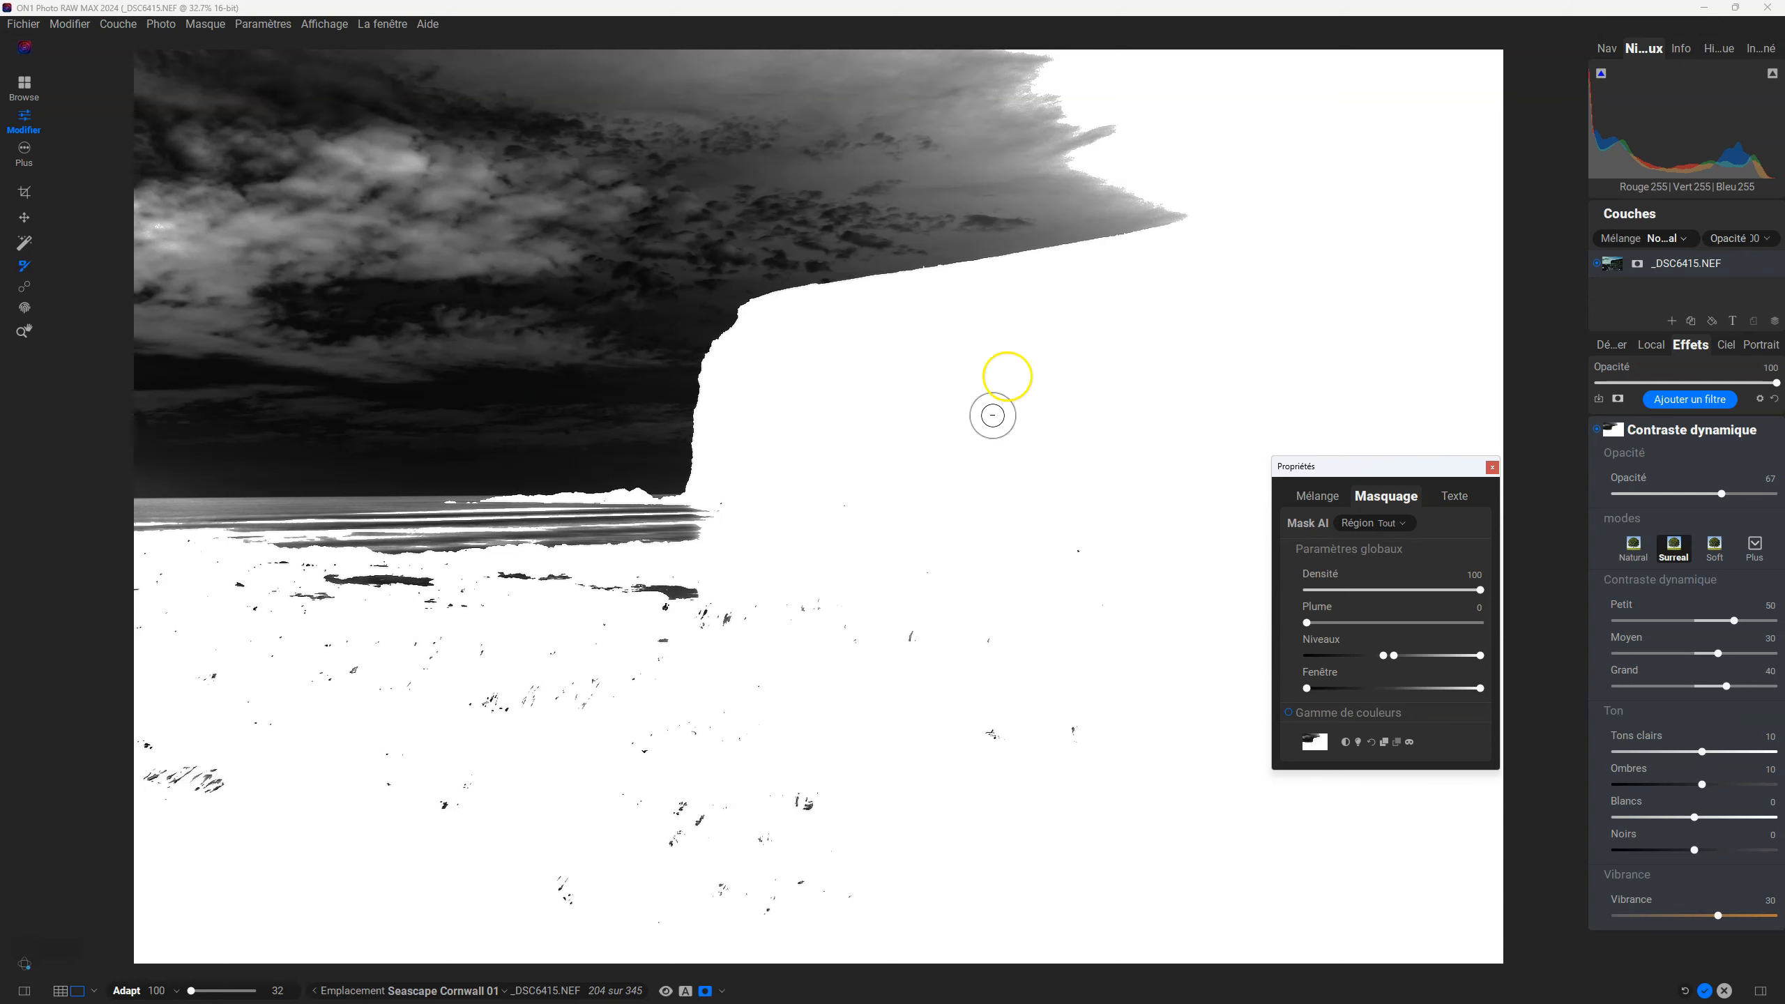
Step: Try Niveaux black points just below the midtone on the normal and inverted masks, and check the inverted version against the photo
{"action": "mouse_move", "coordinate": [1381, 655]}
{"action": "left_mouse_down"}
{"action": "mouse_move", "coordinate": [1289, 652]}
{"action": "mouse_move", "coordinate": [1383, 656]}
{"action": "left_mouse_up"}
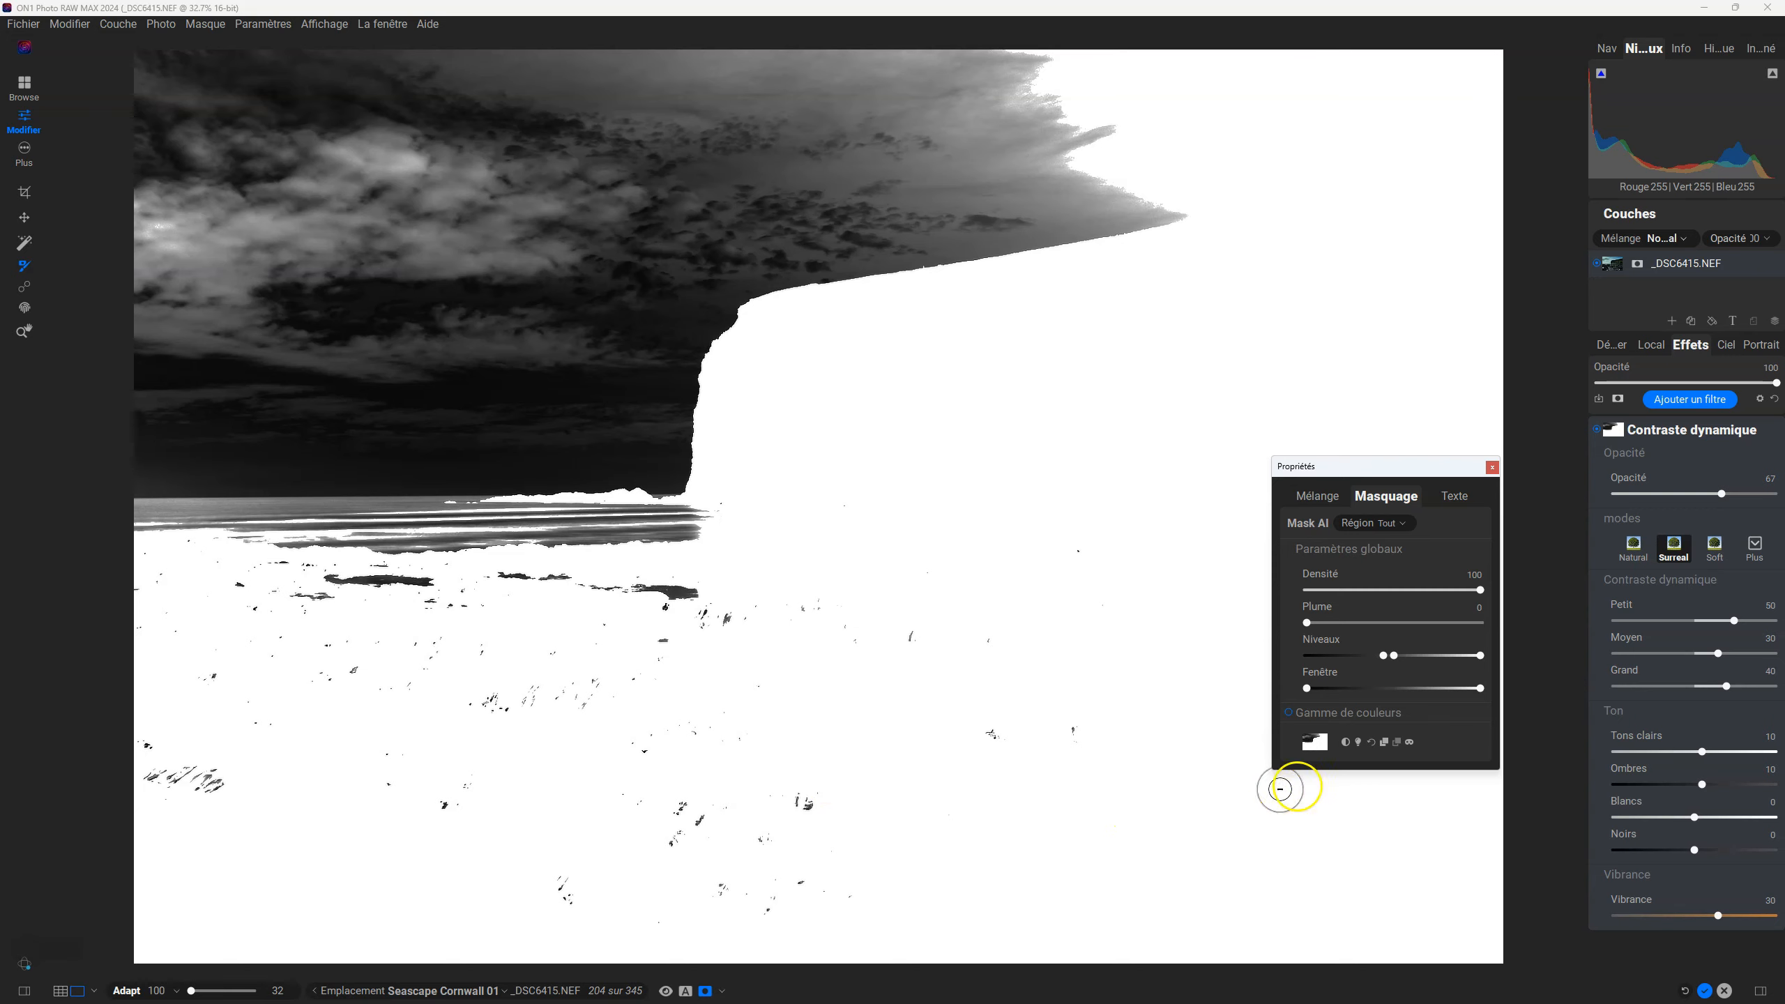
{"action": "left_click", "coordinate": [1345, 744]}
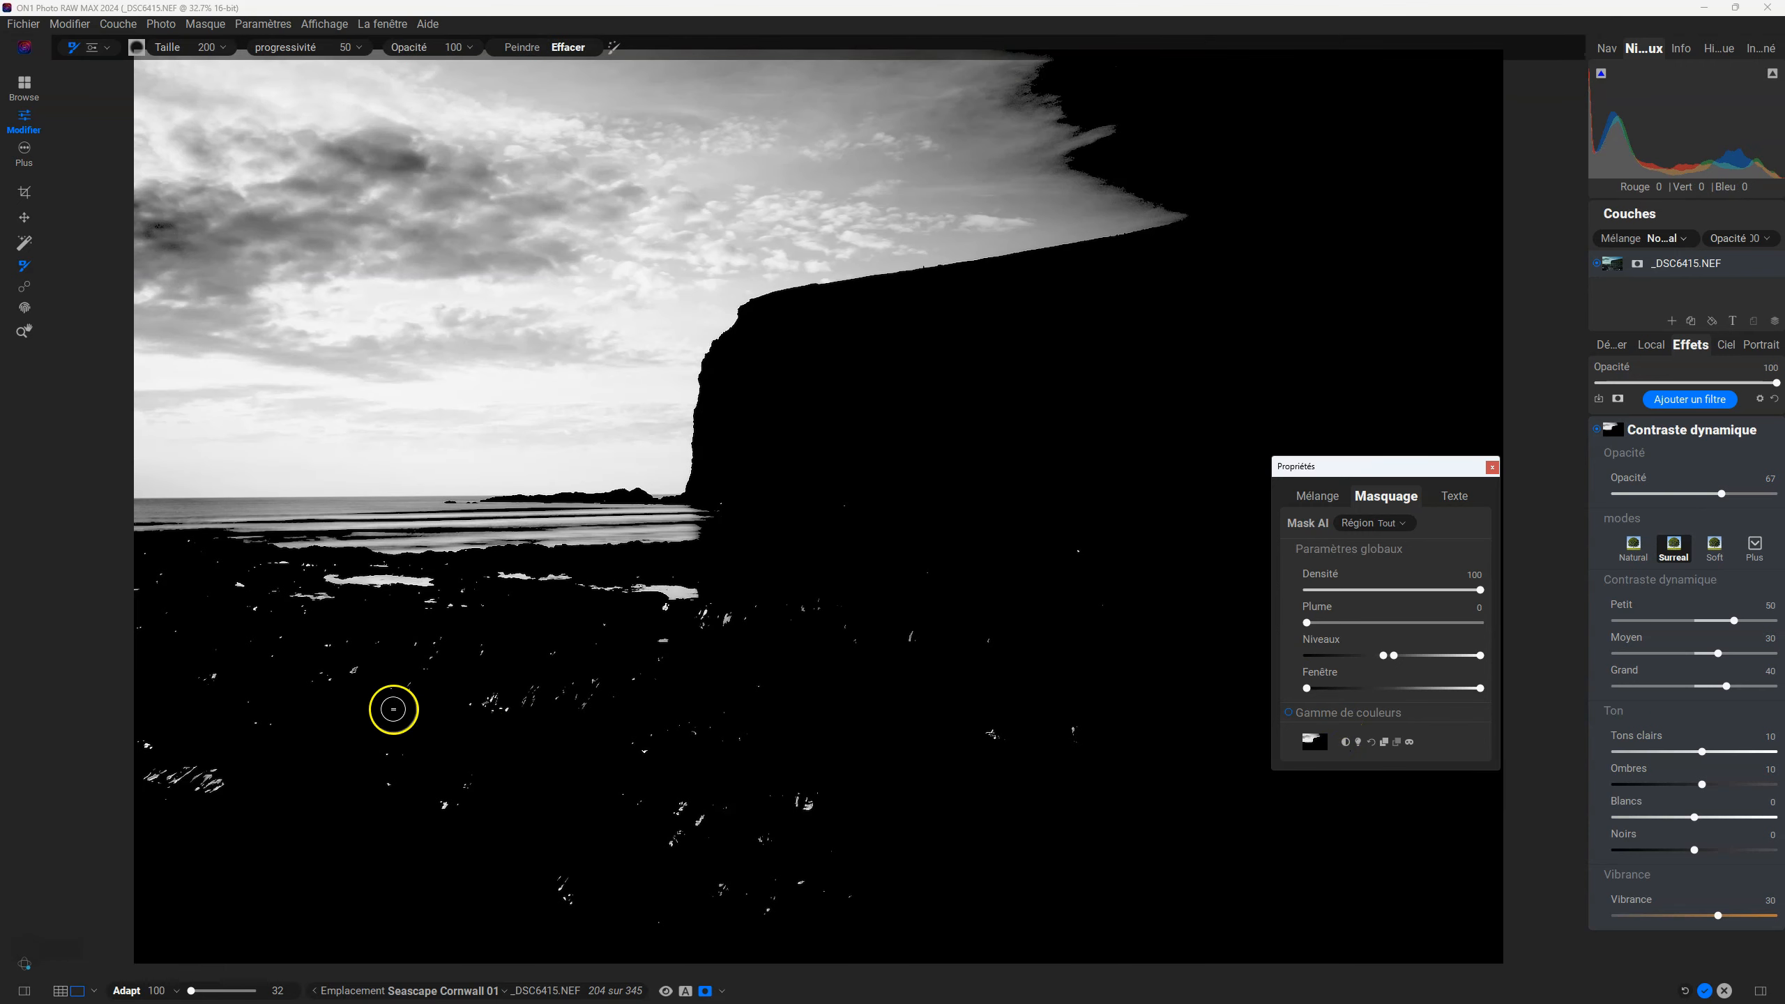
{"action": "mouse_move", "coordinate": [1379, 660]}
{"action": "left_mouse_down"}
{"action": "mouse_move", "coordinate": [1286, 656]}
{"action": "mouse_move", "coordinate": [1381, 654]}
{"action": "left_mouse_up"}
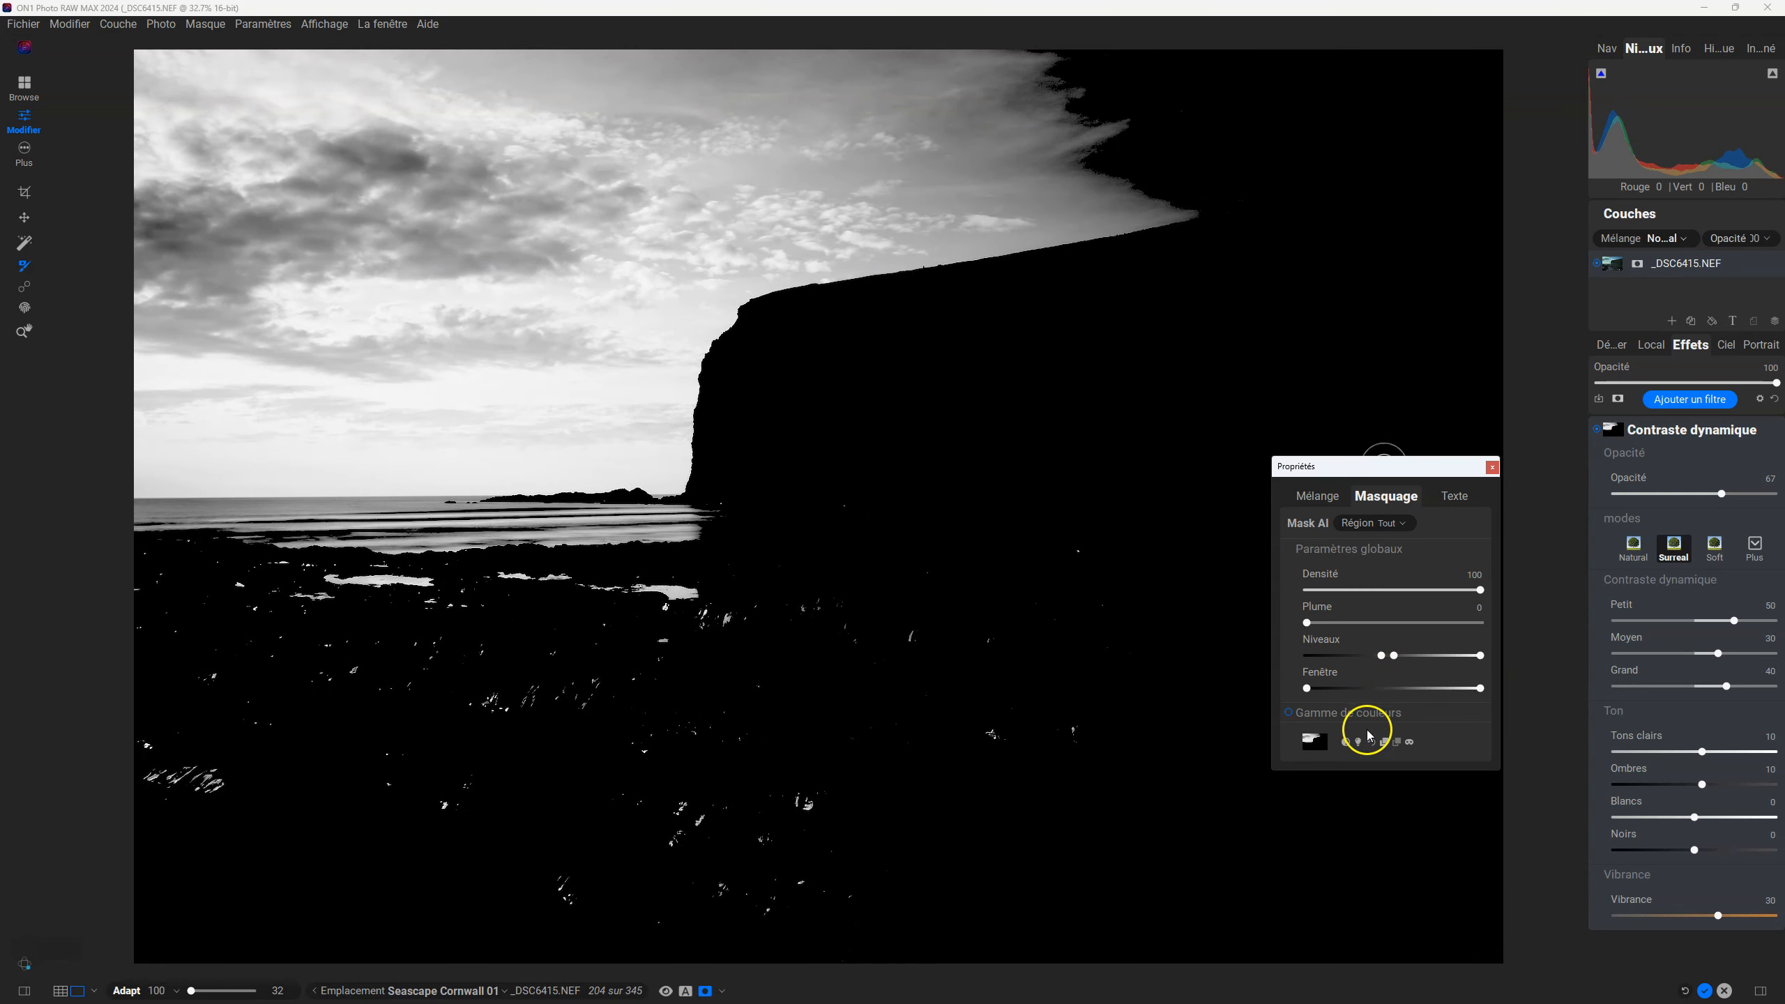
{"action": "left_click", "coordinate": [1346, 741]}
{"action": "mouse_move", "coordinate": [1370, 660]}
{"action": "left_mouse_down"}
{"action": "mouse_move", "coordinate": [1300, 653]}
{"action": "mouse_move", "coordinate": [1380, 665]}
{"action": "left_mouse_up"}
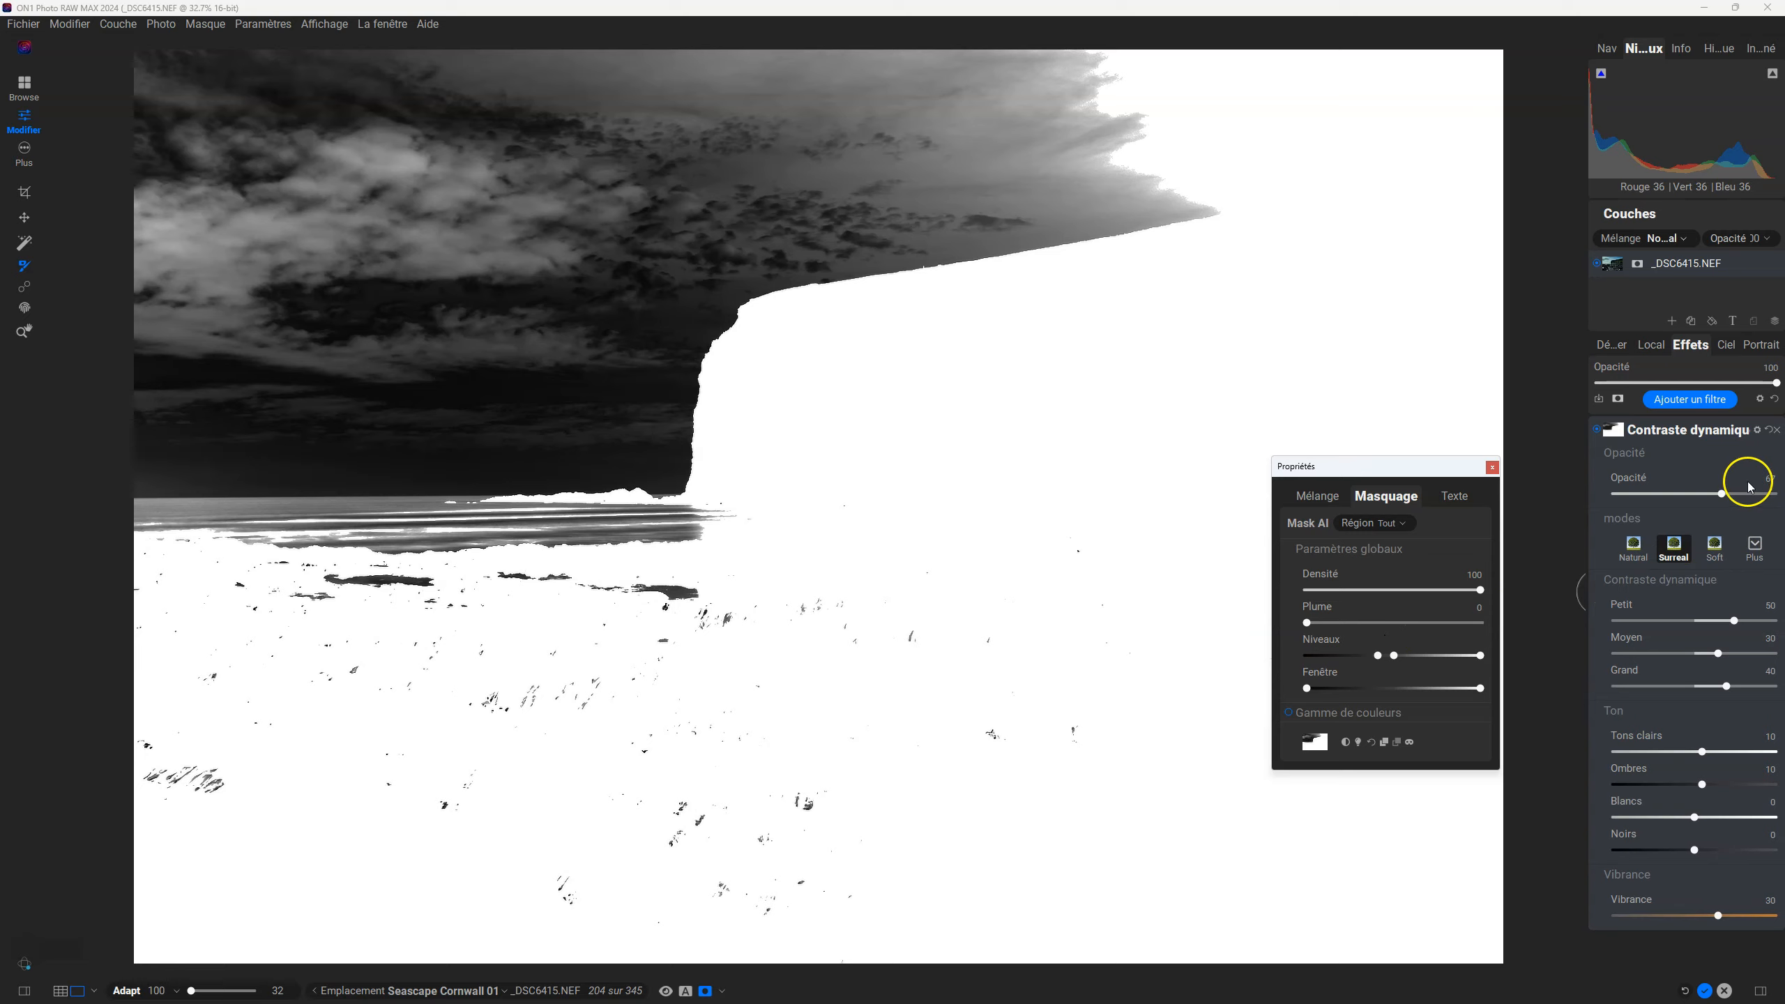
{"action": "key", "text": "o"}
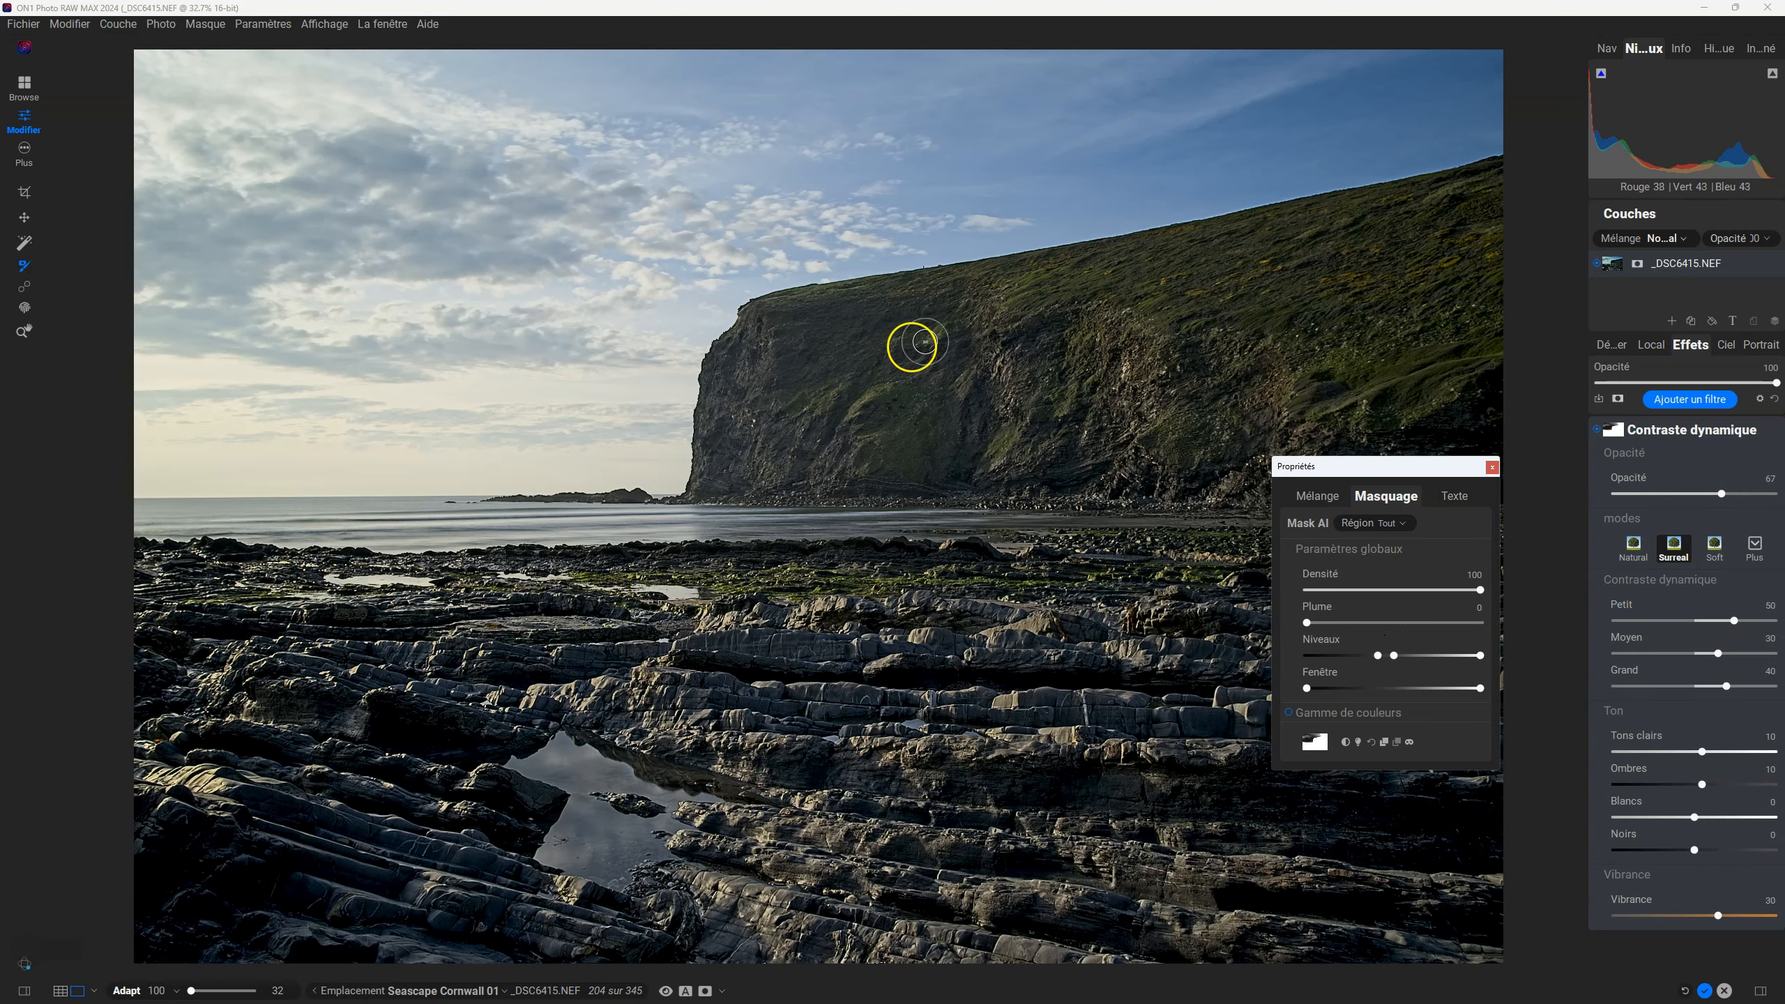
{"action": "key", "text": "o"}
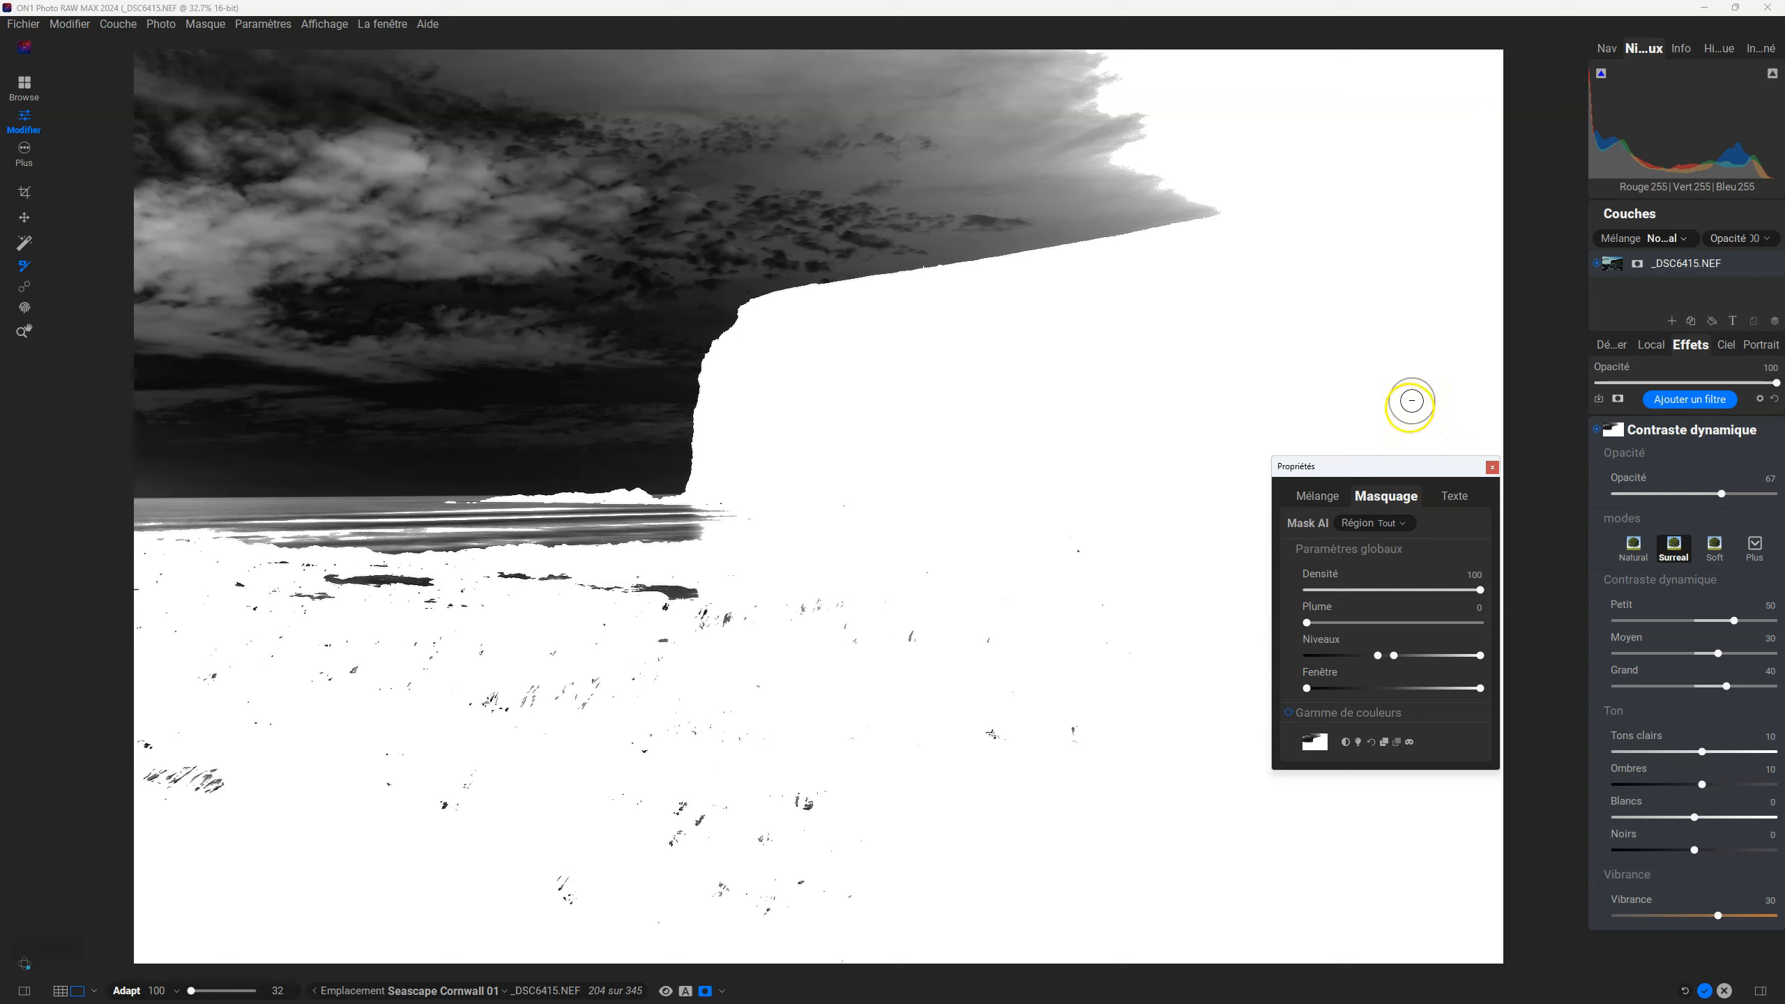
Step: Invert the mask to the bright tones, reset and re-raise its Niveaux black point to just below the midtone, and invert it again
{"action": "left_click", "coordinate": [1345, 742]}
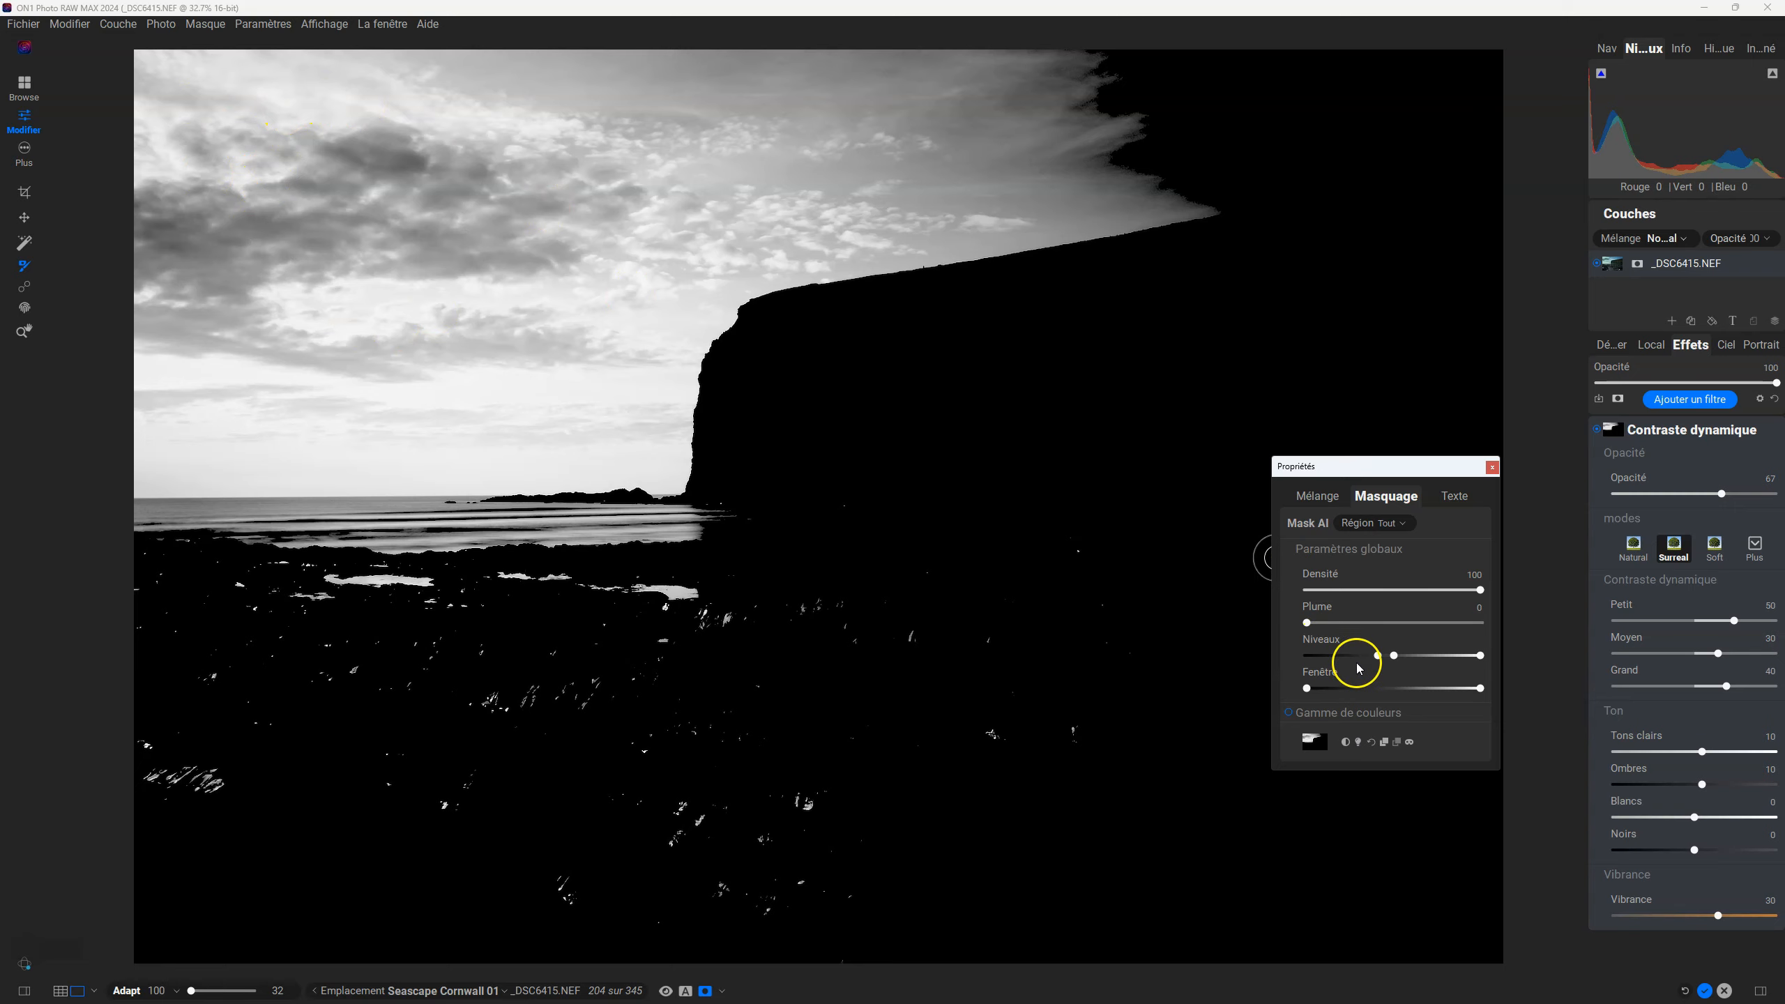
{"action": "double_click", "coordinate": [1377, 656]}
{"action": "left_click_drag", "start_coordinate": [1342, 651], "coordinate": [1378, 651]}
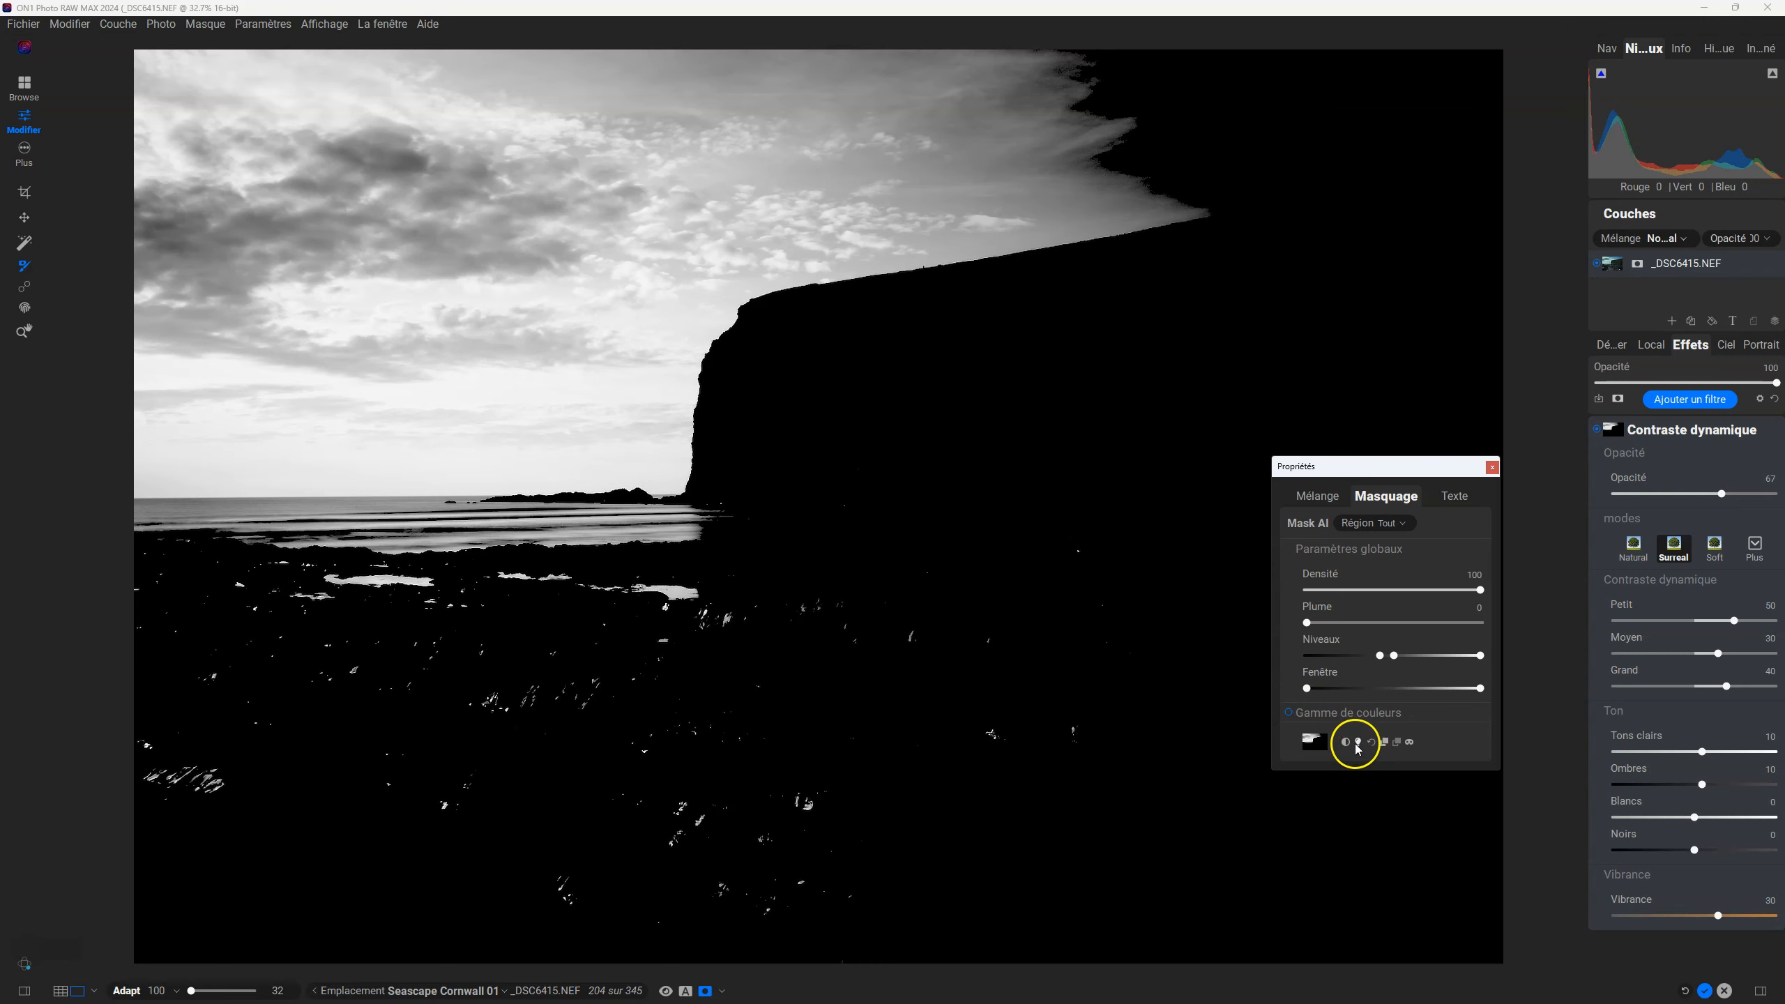
{"action": "left_click", "coordinate": [1308, 730]}
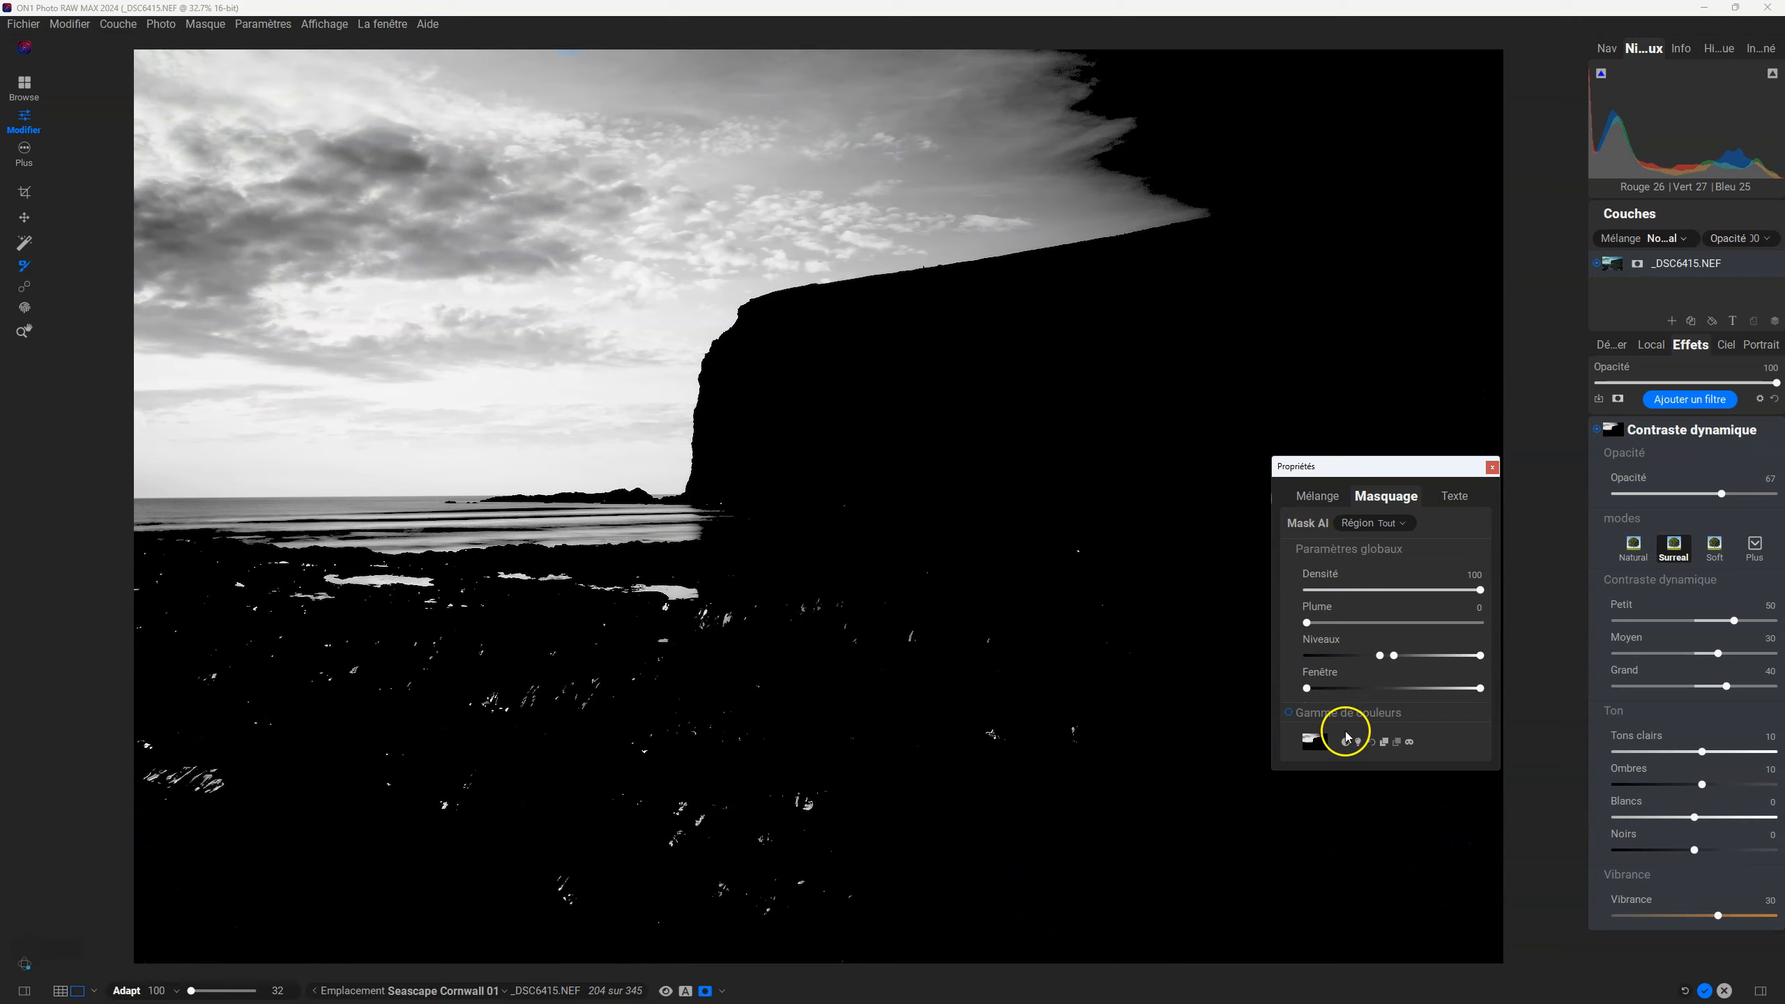
{"action": "left_click", "coordinate": [1345, 741]}
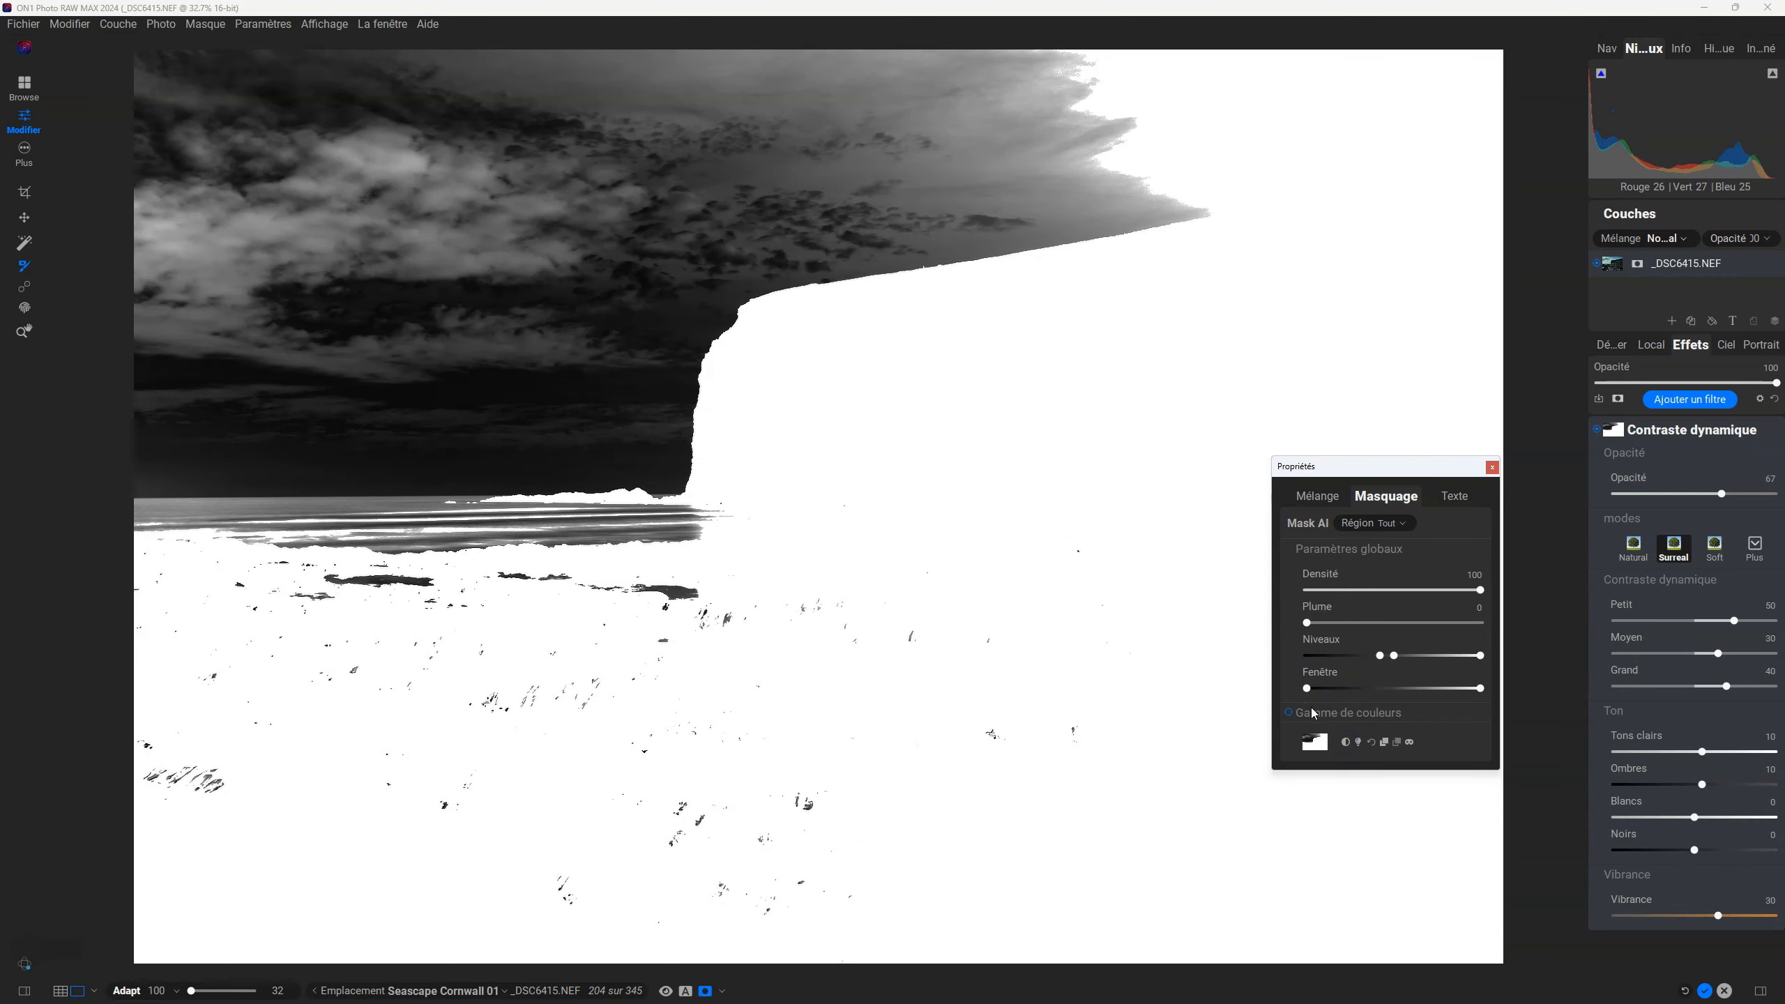
Step: Lower the inverted mask's Niveaux black point fully to the black end, comparing an intermediate position with the photo on the way
{"action": "mouse_move", "coordinate": [1384, 661]}
{"action": "left_mouse_down"}
{"action": "mouse_move", "coordinate": [1302, 655]}
{"action": "mouse_move", "coordinate": [1368, 655]}
{"action": "left_mouse_up"}
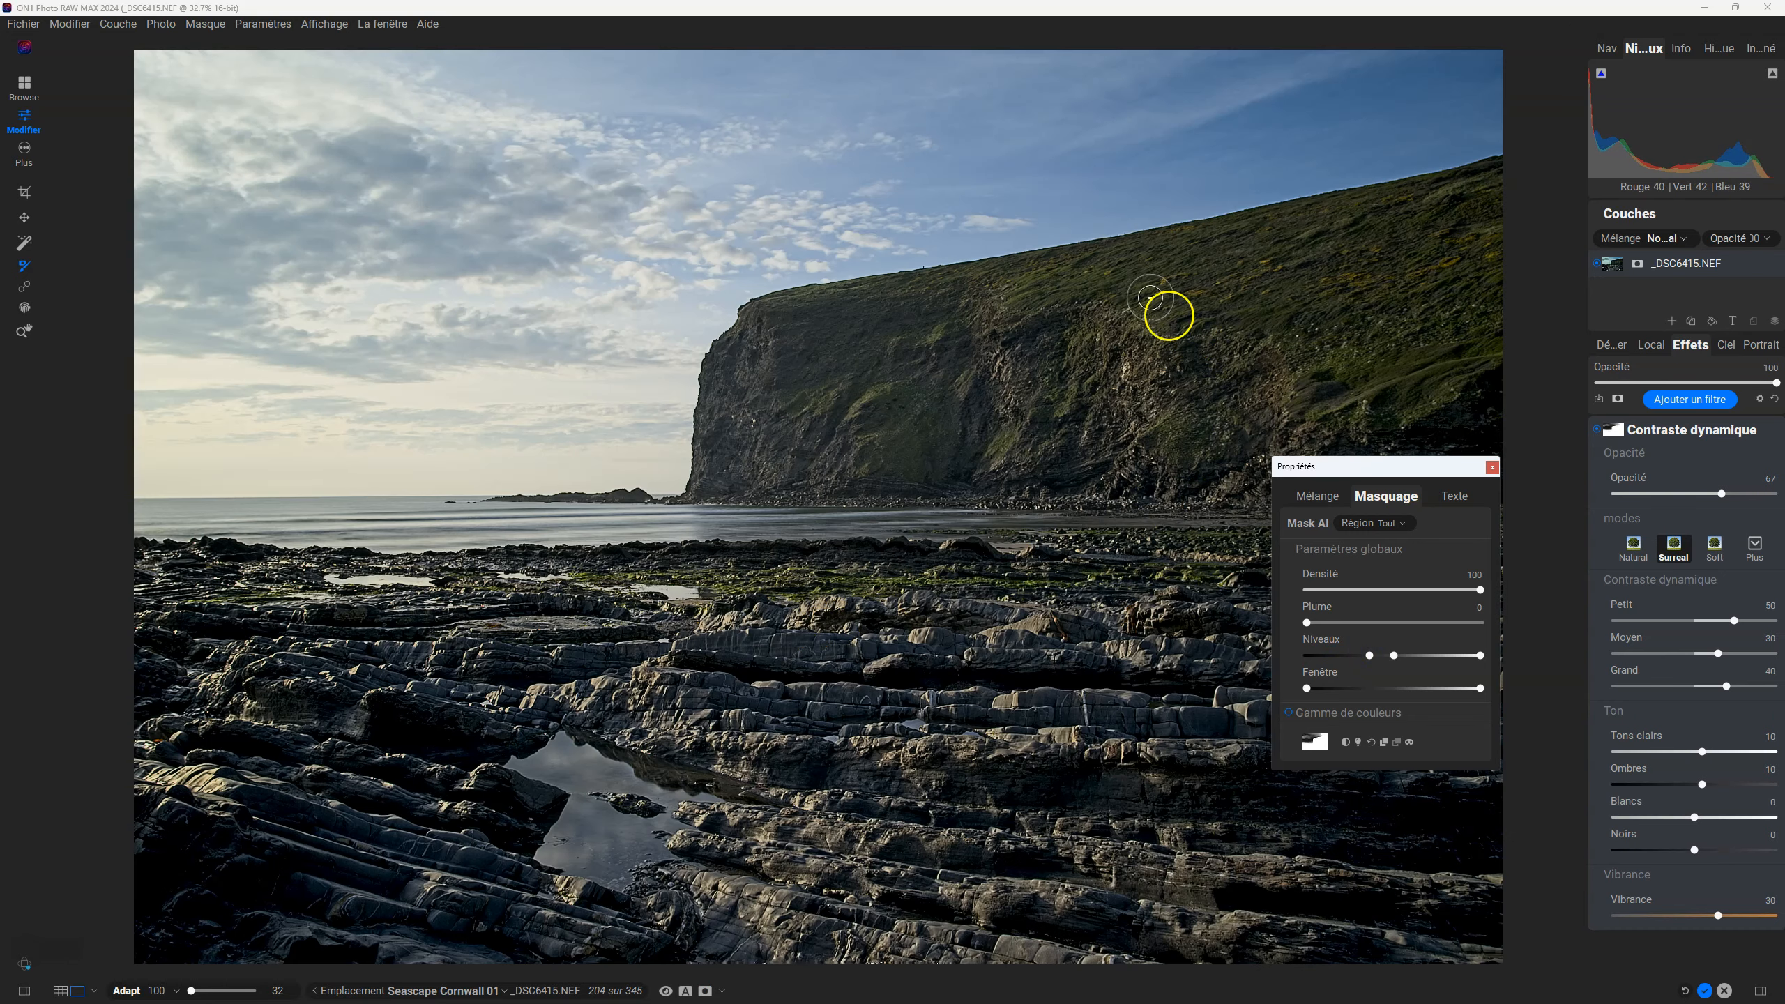
{"action": "key", "text": "o"}
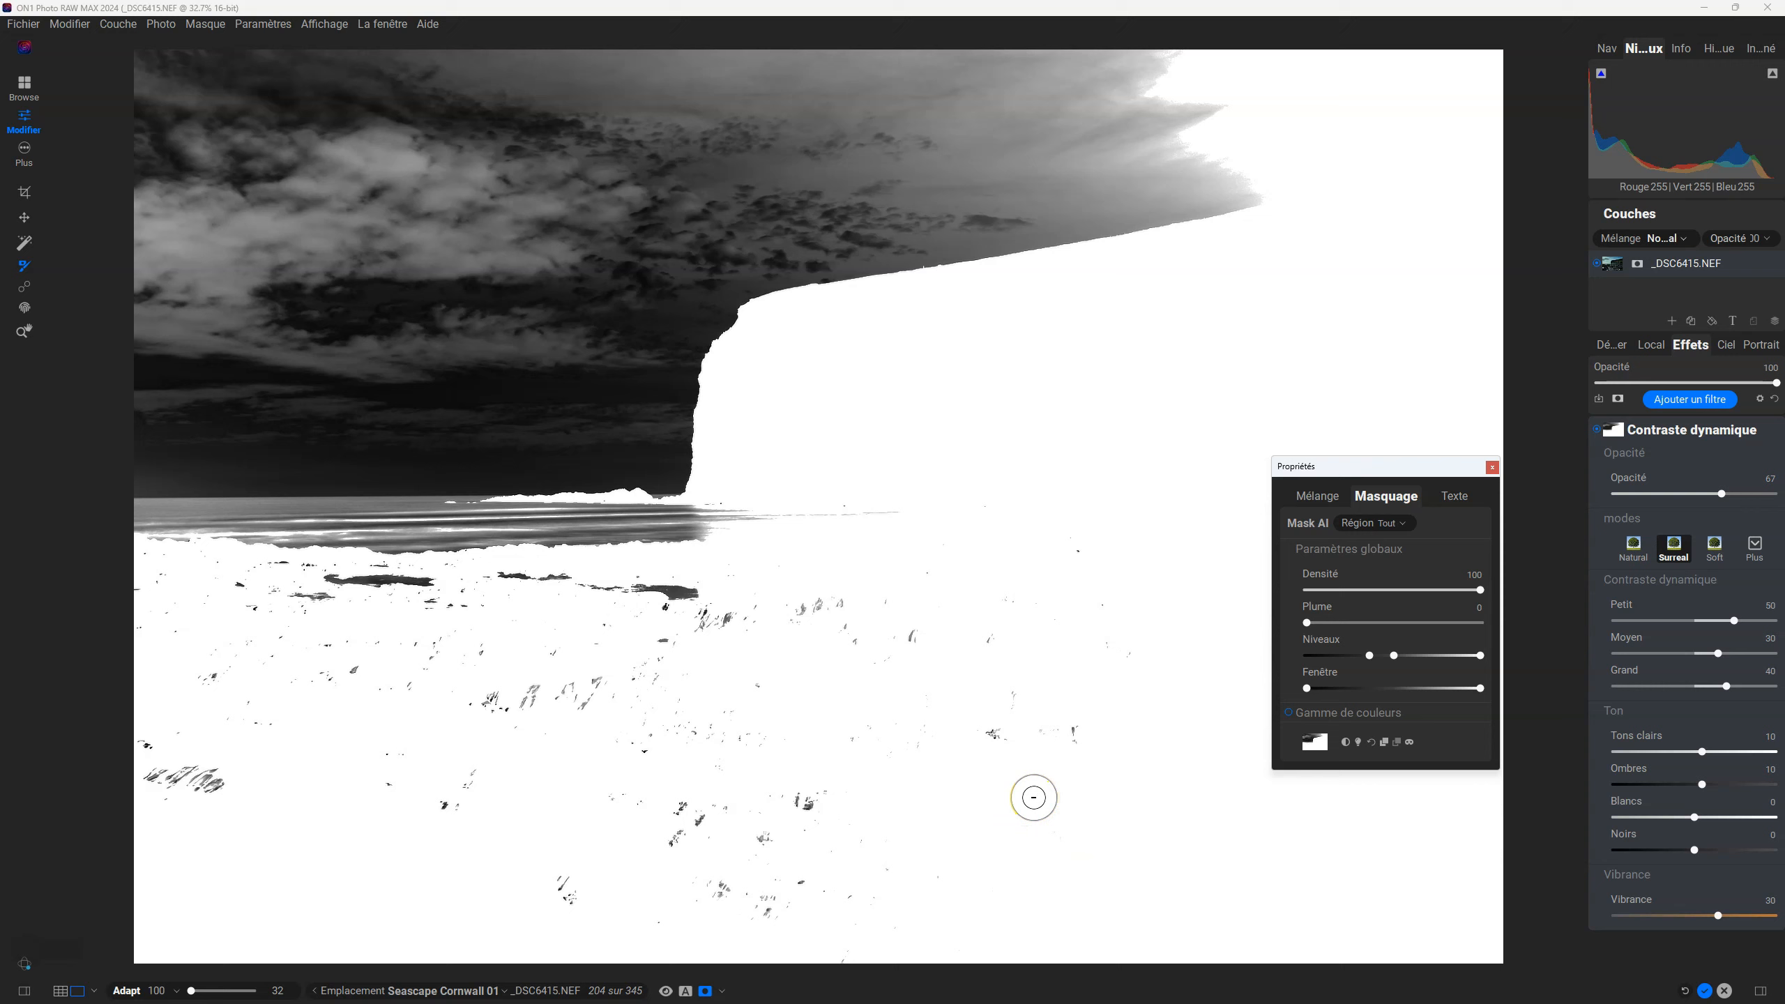
{"action": "left_click_drag", "start_coordinate": [1370, 655], "coordinate": [1243, 649]}
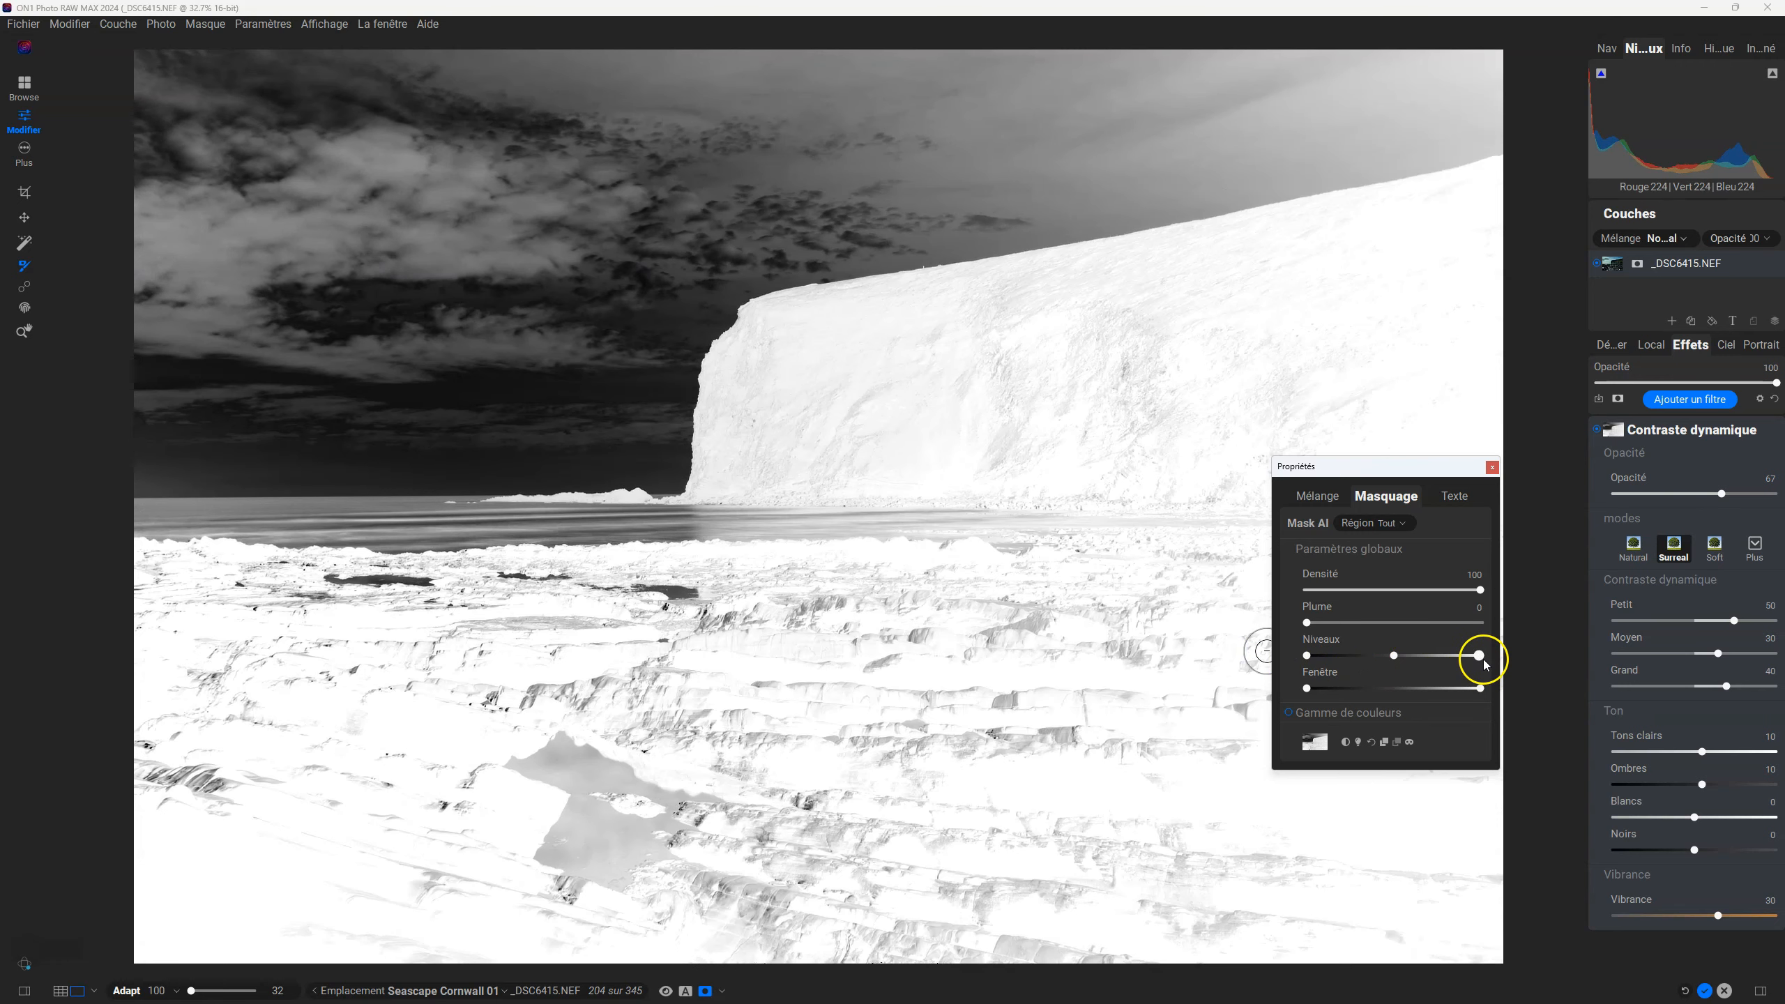
Step: Test the inverted mask's Niveaux white point while viewing the photo, and set the Contraste dynamique filter's opacity to 100
{"action": "mouse_move", "coordinate": [1481, 656]}
{"action": "left_mouse_down"}
{"action": "mouse_move", "coordinate": [1355, 653]}
{"action": "mouse_move", "coordinate": [1501, 647]}
{"action": "left_mouse_up"}
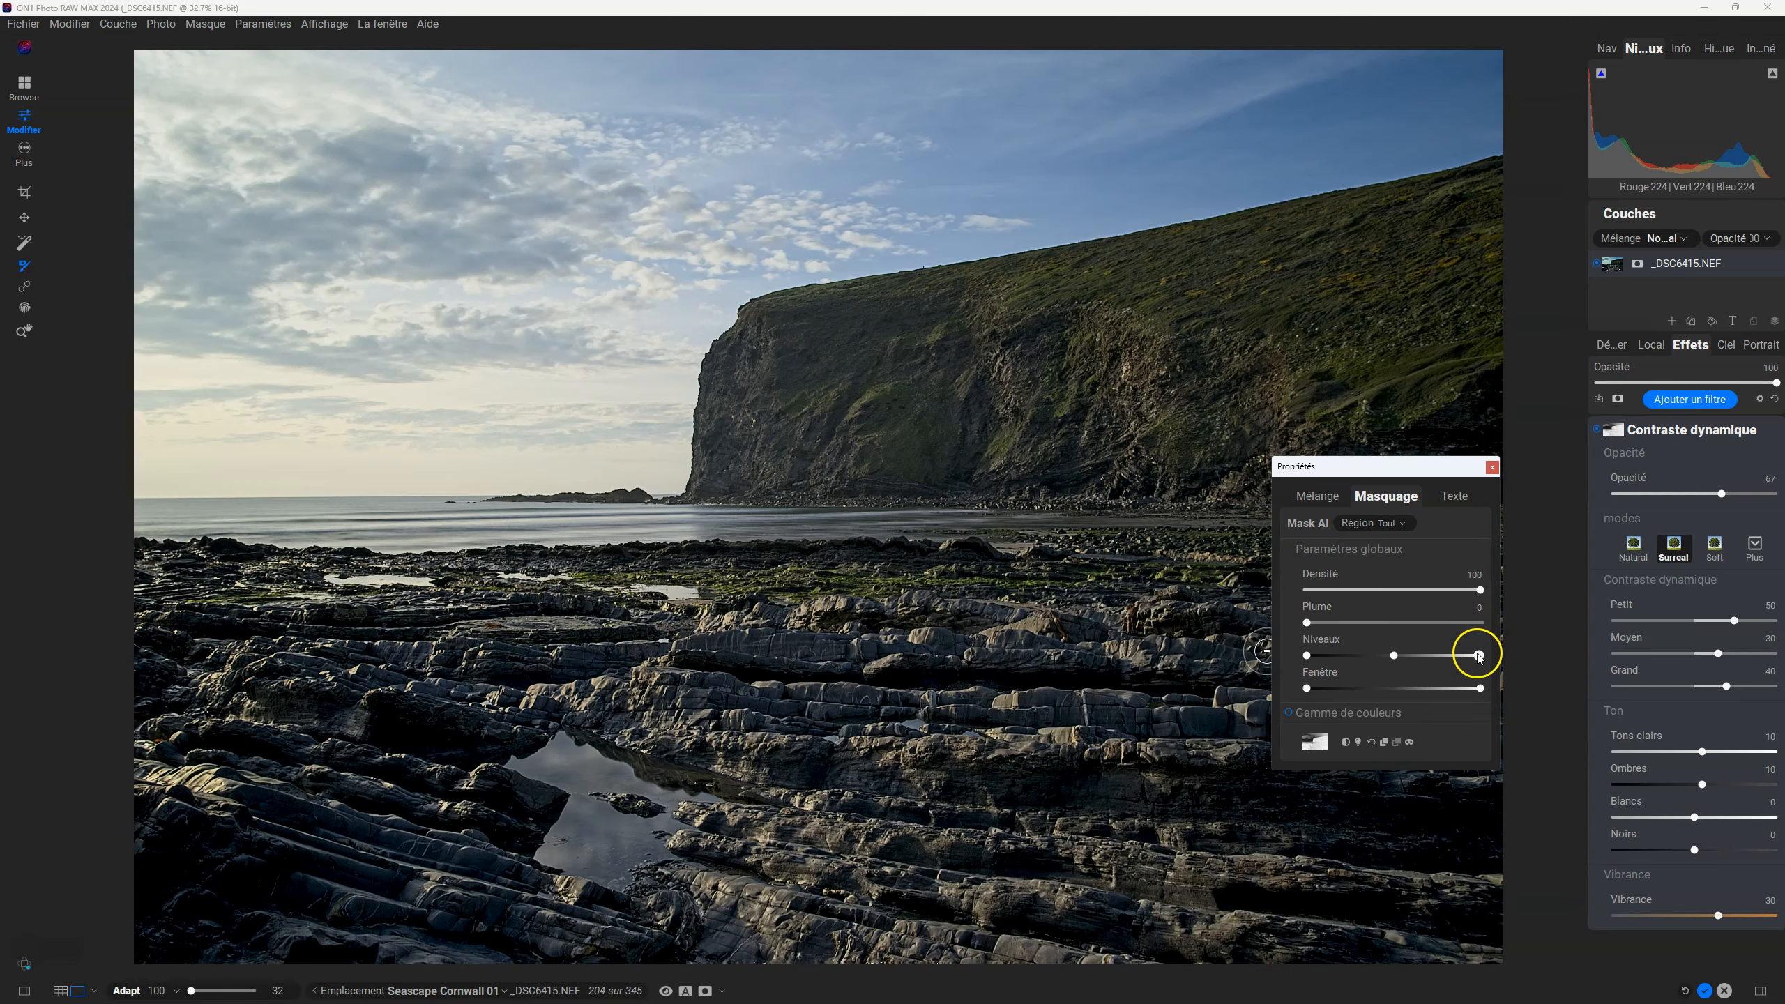
{"action": "mouse_move", "coordinate": [1415, 654]}
{"action": "left_mouse_down"}
{"action": "mouse_move", "coordinate": [1514, 662]}
{"action": "mouse_move", "coordinate": [1399, 664]}
{"action": "left_mouse_up"}
{"action": "left_click_drag", "start_coordinate": [1722, 496], "coordinate": [1775, 494]}
Step: Try lowering the Niveaux white point to just above the midtone, compare the filter off and on, and restore the white point
{"action": "mouse_move", "coordinate": [1480, 654]}
{"action": "left_mouse_down"}
{"action": "mouse_move", "coordinate": [1409, 655]}
{"action": "mouse_move", "coordinate": [1505, 661]}
{"action": "mouse_move", "coordinate": [1455, 663]}
{"action": "left_mouse_up"}
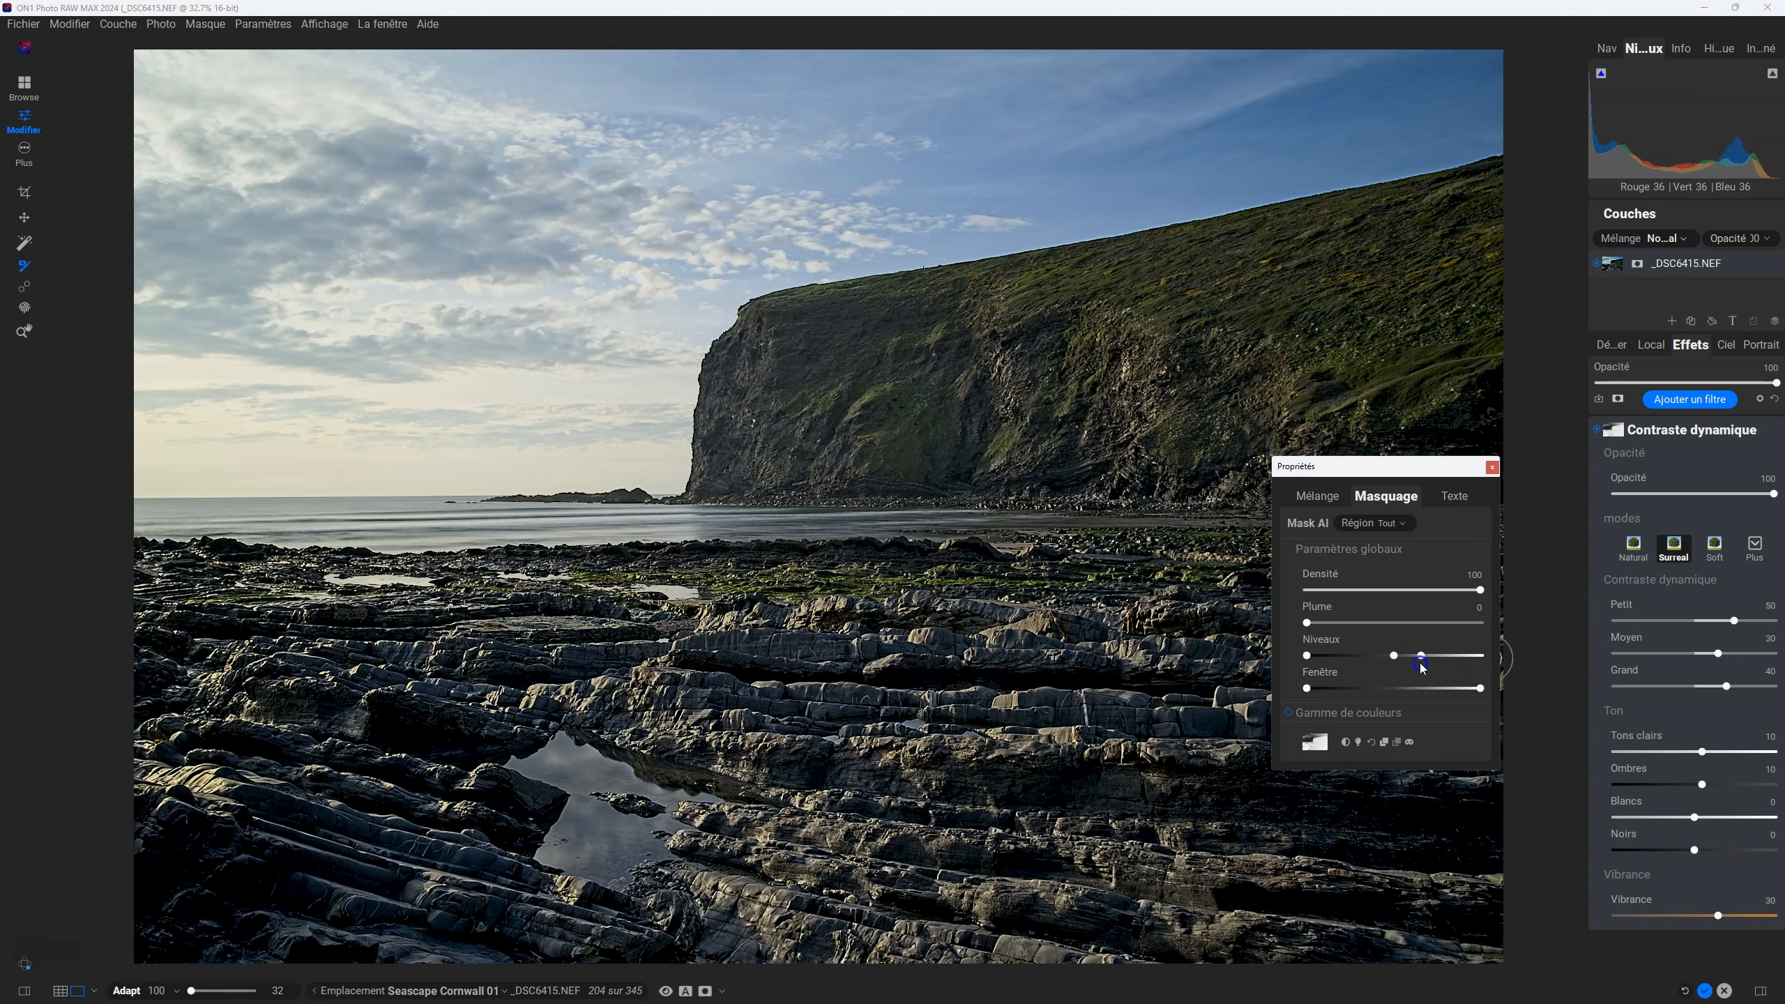
{"action": "left_click", "coordinate": [1598, 429]}
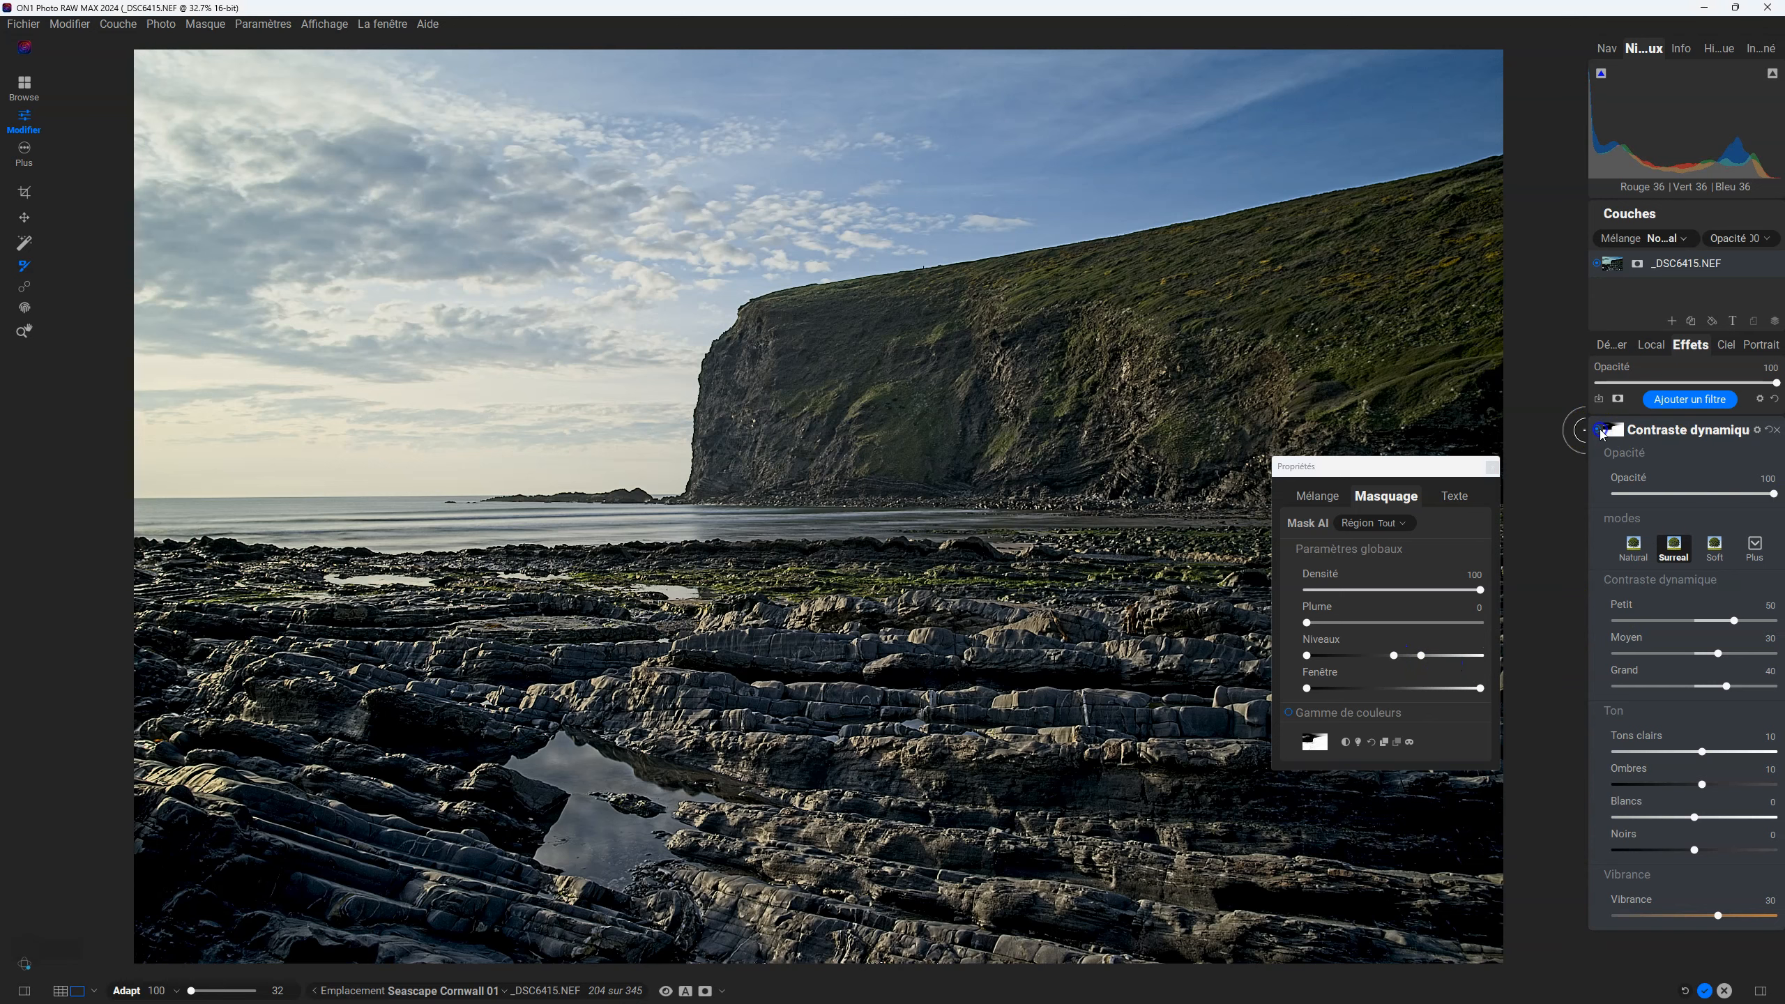
{"action": "left_click", "coordinate": [1598, 430]}
{"action": "left_click_drag", "start_coordinate": [1425, 654], "coordinate": [1631, 659]}
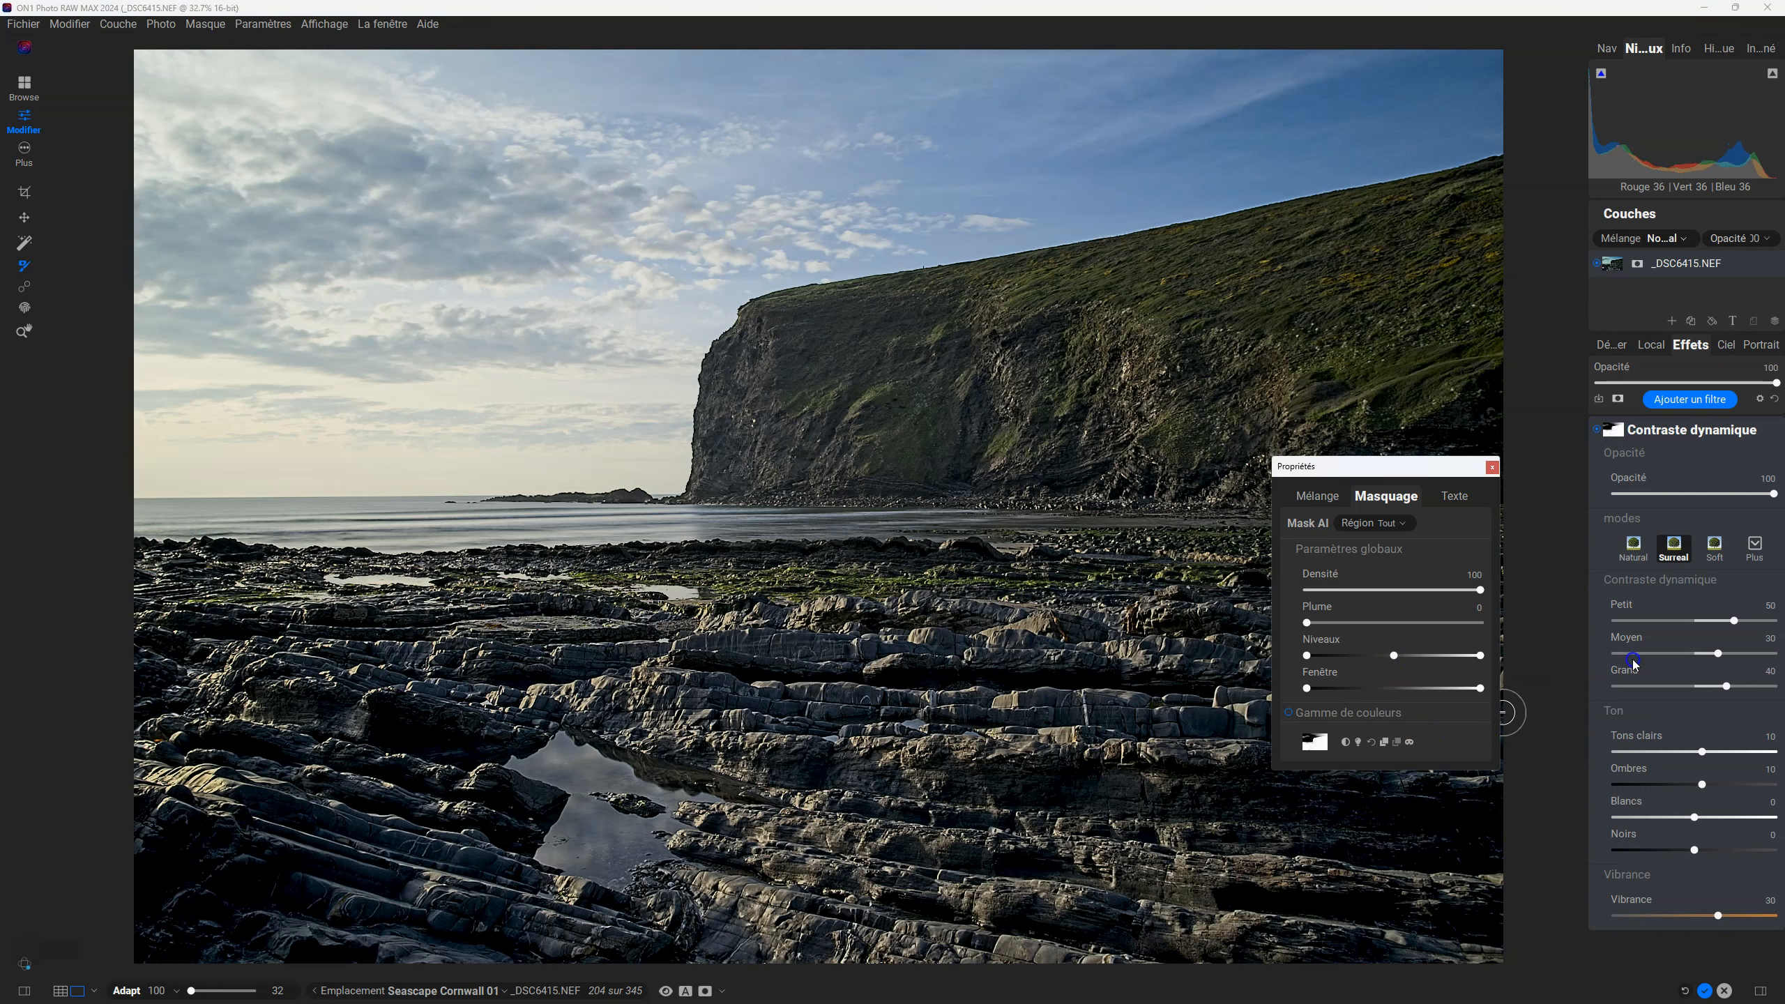
Step: Try lowering the mask's Niveaux white point to just above the midtone, switching between the mask and the photo
{"action": "left_click_drag", "start_coordinate": [1415, 656], "coordinate": [1543, 664]}
{"action": "key", "text": "ctrl+m"}
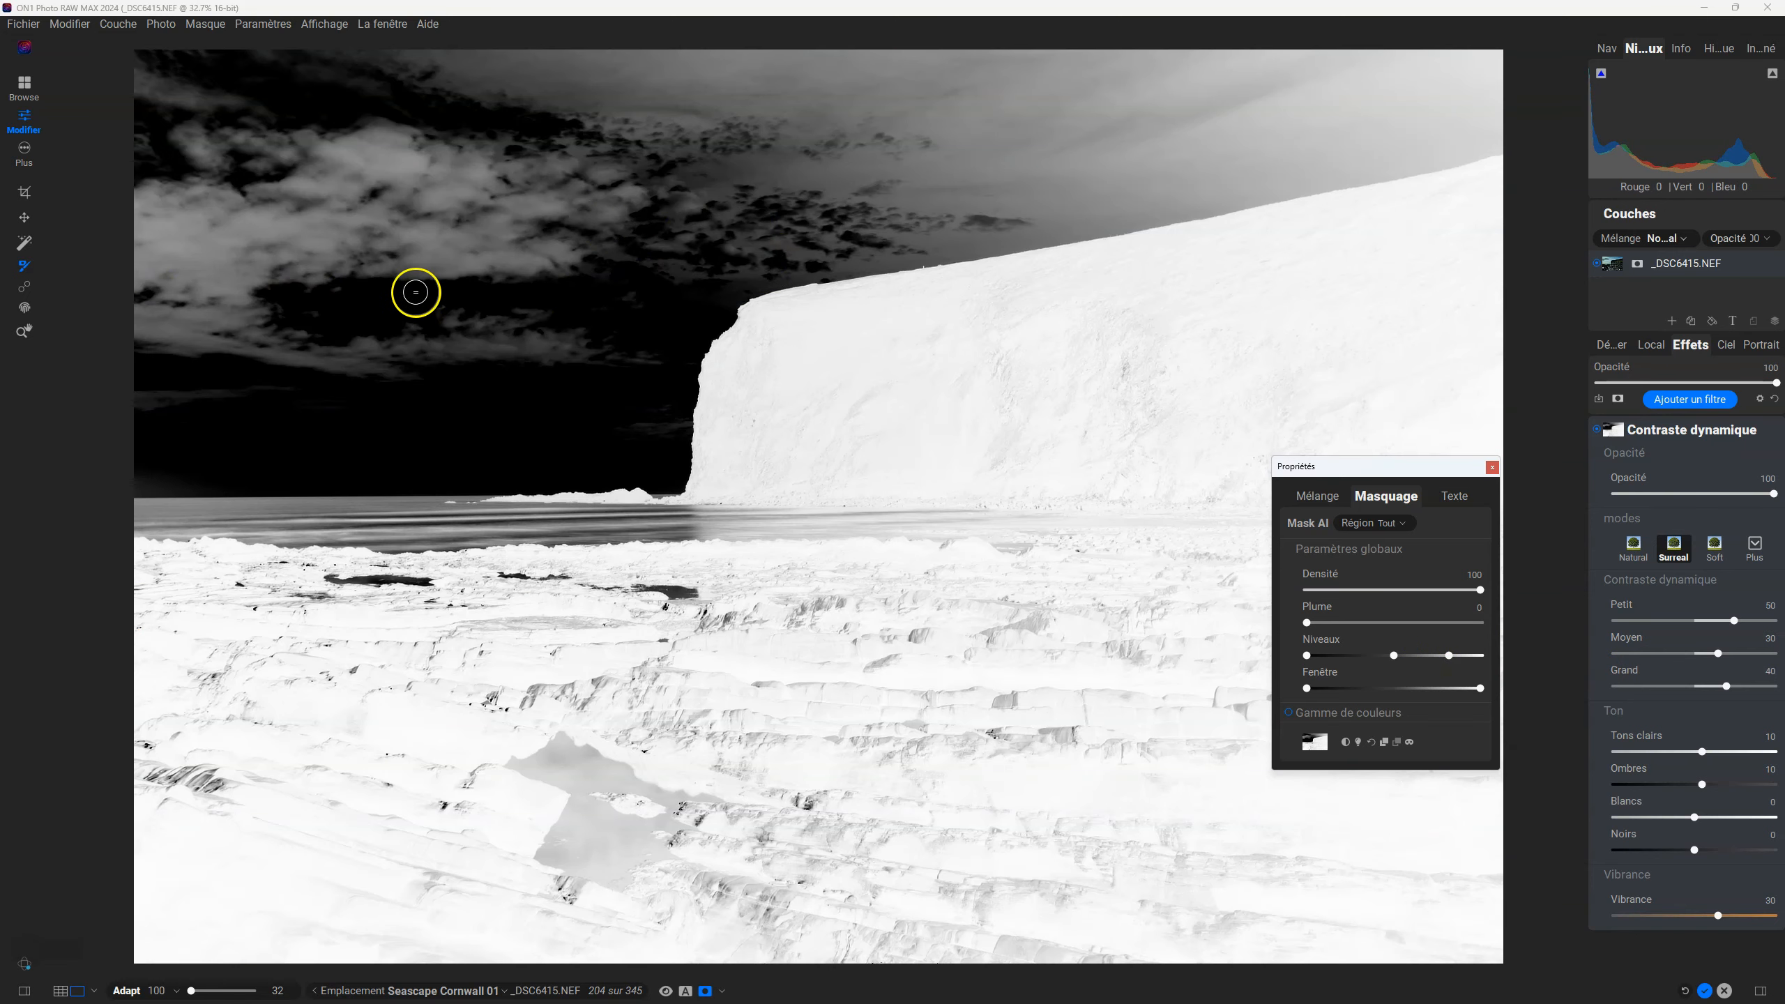
{"action": "key", "text": "ctrl+m"}
{"action": "key", "text": "ctrl+m"}
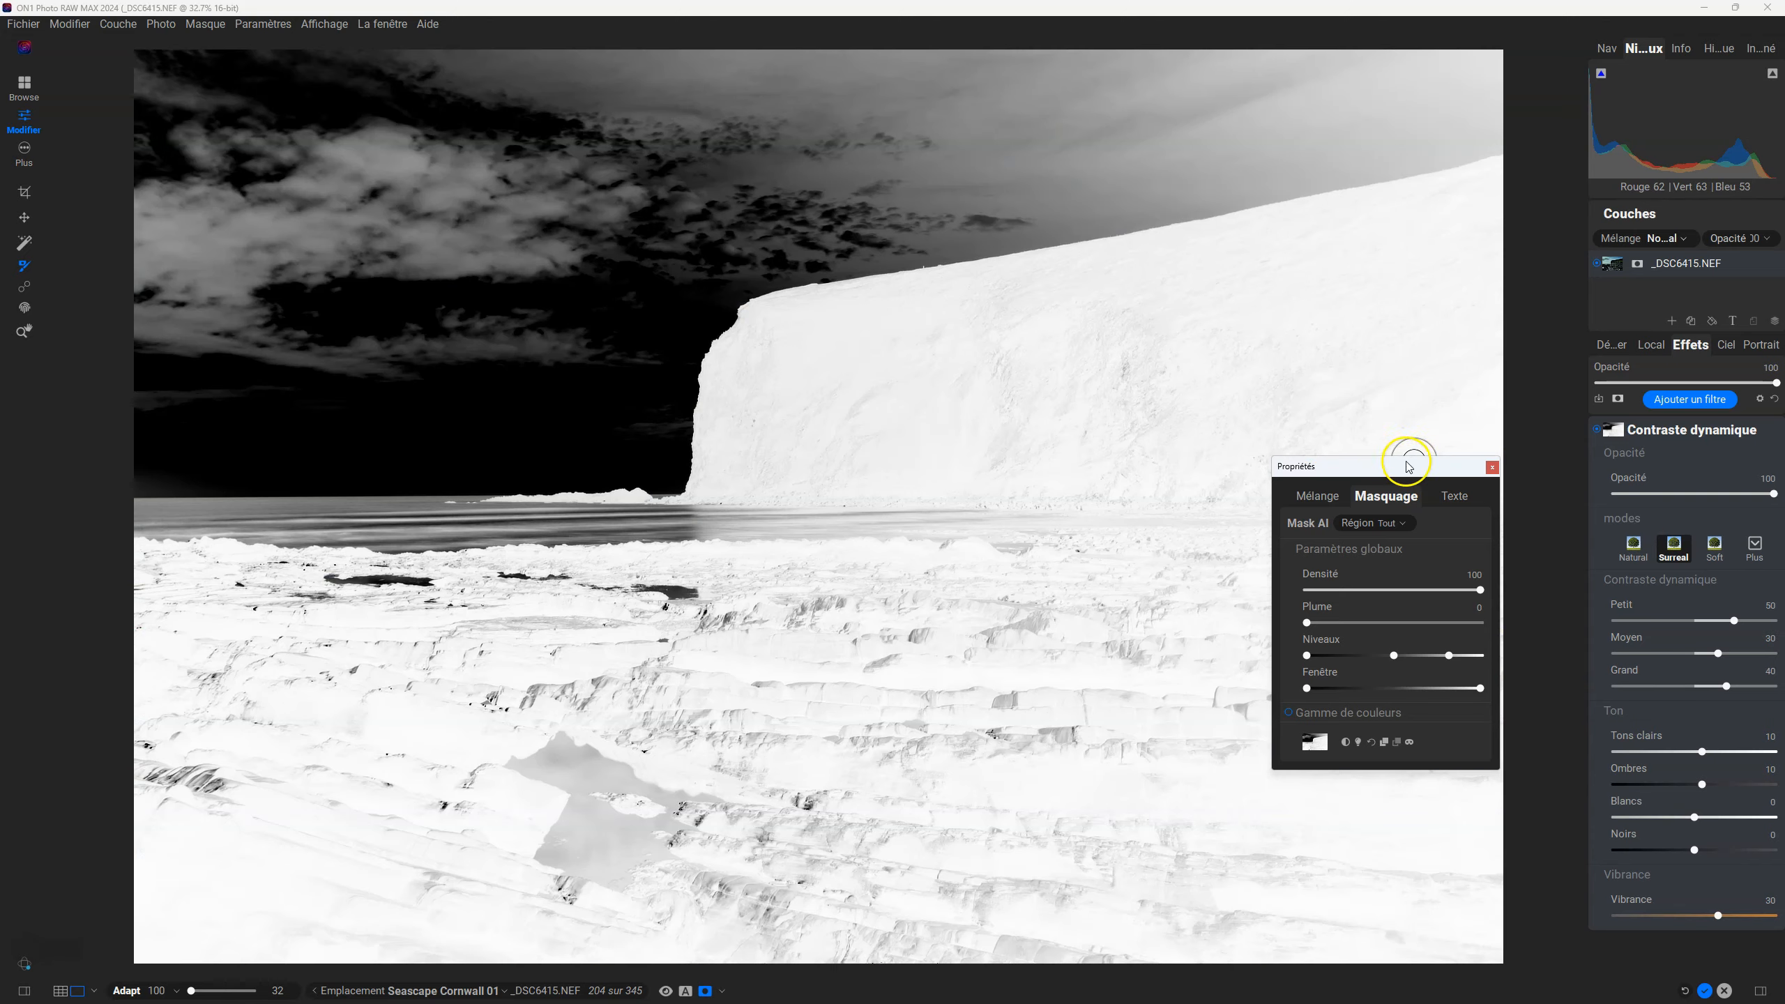
{"action": "left_click_drag", "start_coordinate": [1441, 659], "coordinate": [1404, 658]}
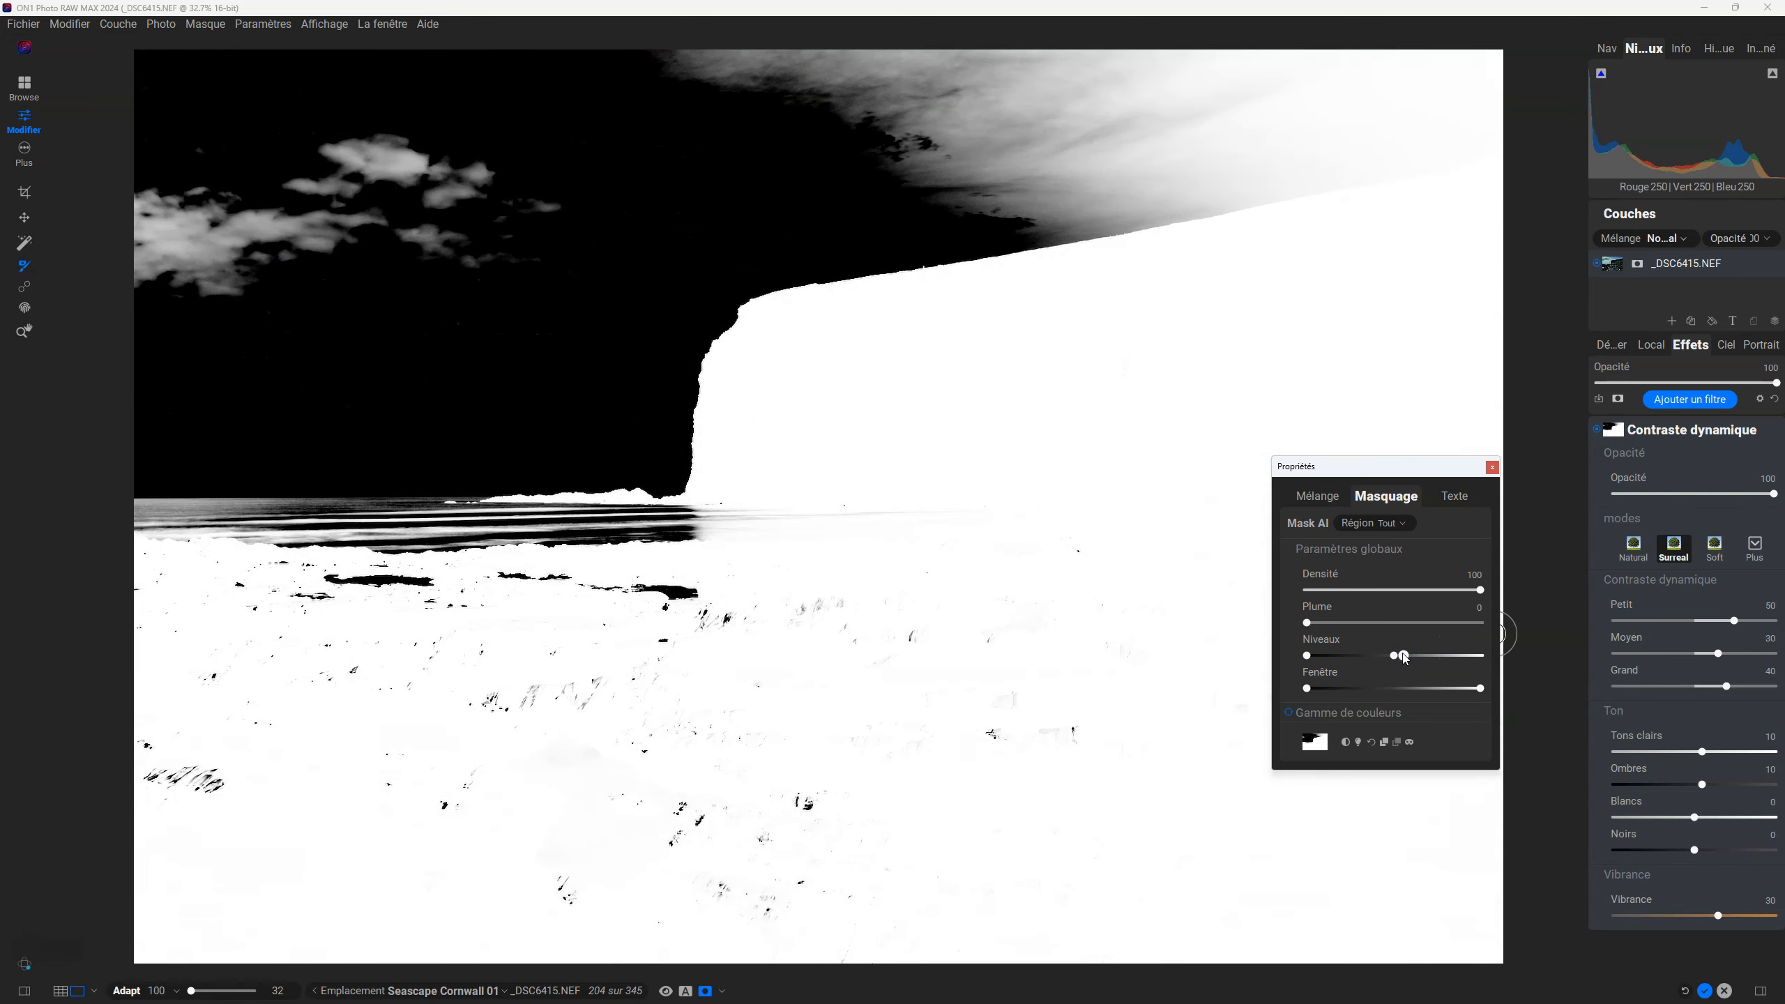
{"action": "key", "text": "ctrl+m"}
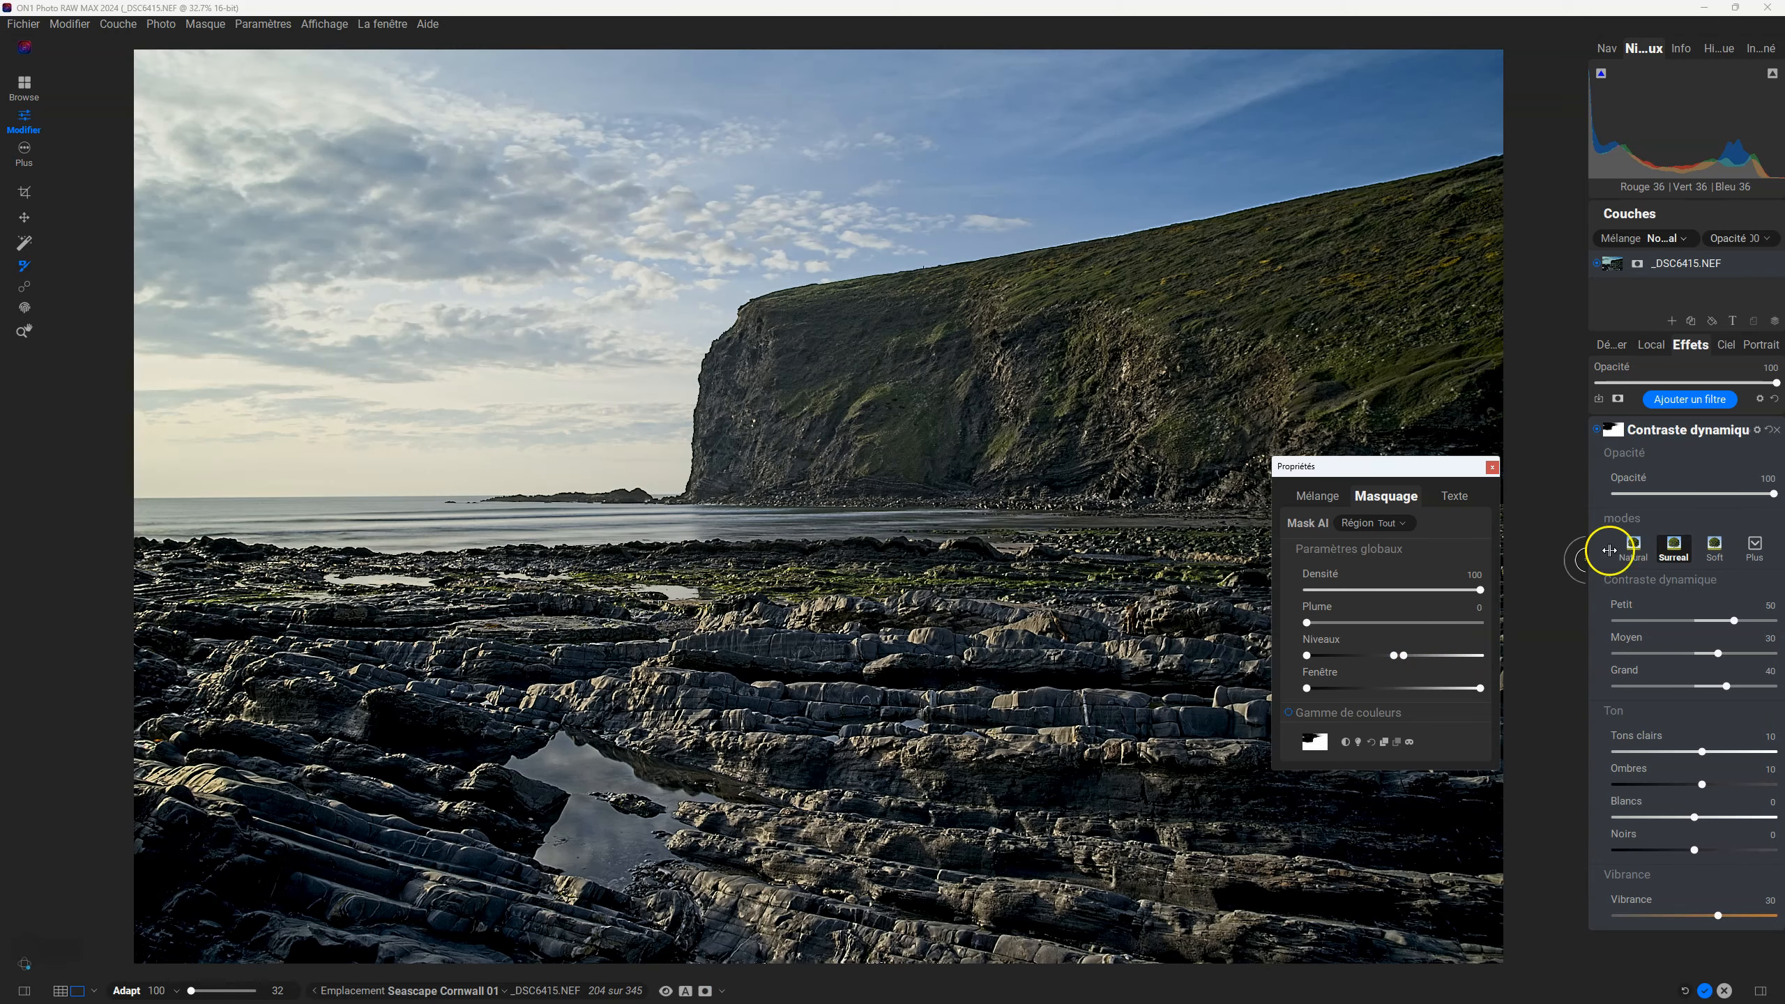
Step: Compare the photo with the Contraste dynamique filter off and on, and leave the filter off
{"action": "left_click", "coordinate": [1596, 430]}
{"action": "left_click", "coordinate": [1597, 430]}
{"action": "left_click", "coordinate": [1596, 430]}
{"action": "left_click", "coordinate": [1597, 429]}
{"action": "left_click", "coordinate": [1597, 429]}
{"action": "left_click", "coordinate": [1597, 429]}
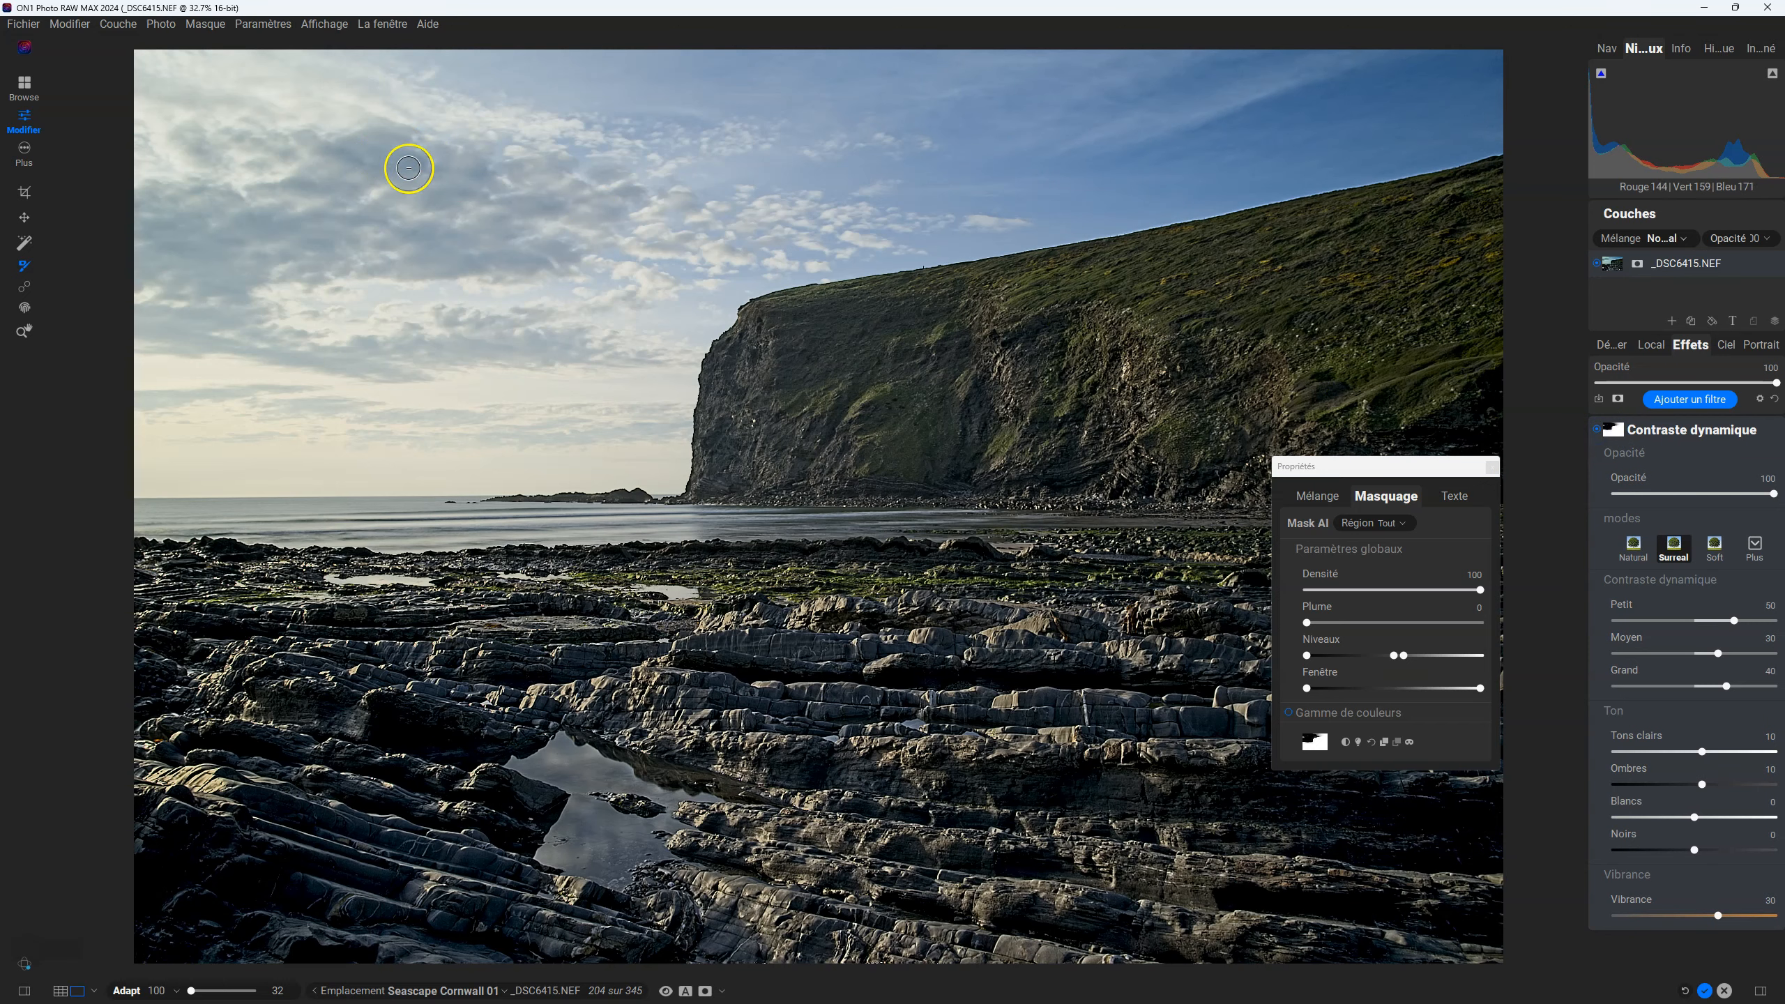
{"action": "left_click", "coordinate": [1595, 430]}
Step: Display the mask, restore its Niveaux white point, and test the midtone near the black end and back at the centre, inverting twice
{"action": "key", "text": "m"}
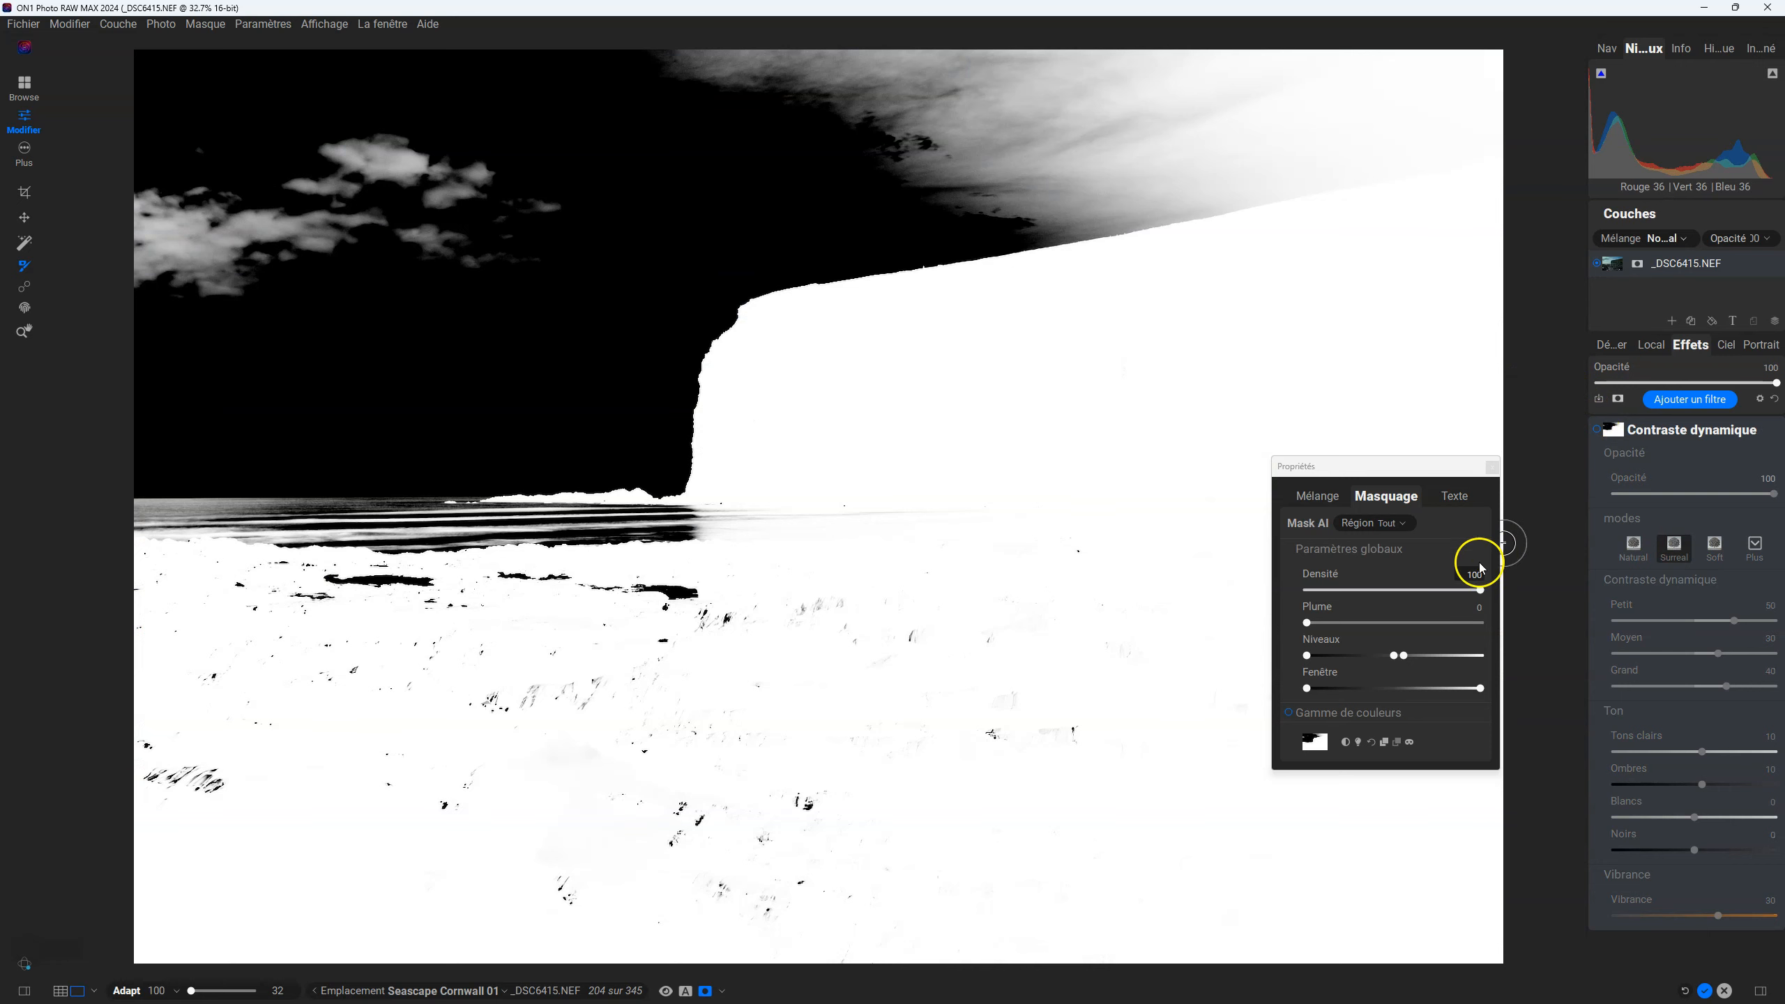
{"action": "left_click", "coordinate": [1408, 657]}
{"action": "left_click_drag", "start_coordinate": [1411, 661], "coordinate": [1311, 656]}
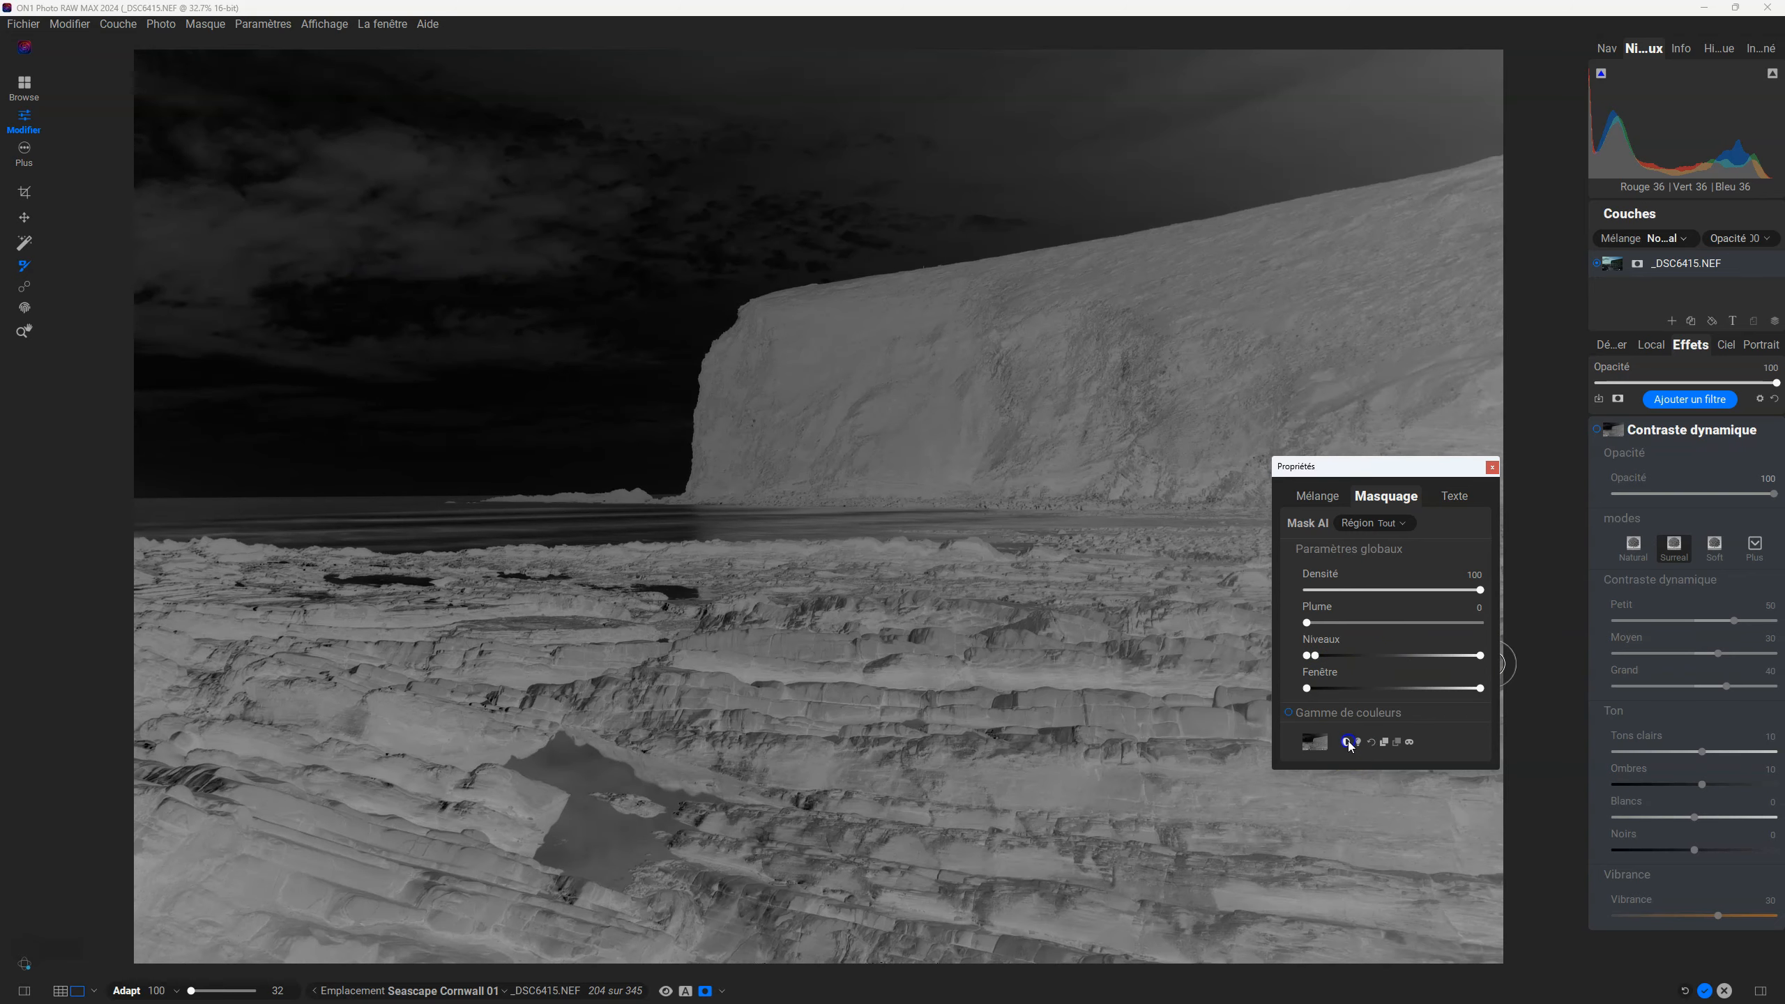
{"action": "left_click", "coordinate": [1347, 743]}
{"action": "left_click_drag", "start_coordinate": [1346, 655], "coordinate": [1390, 671]}
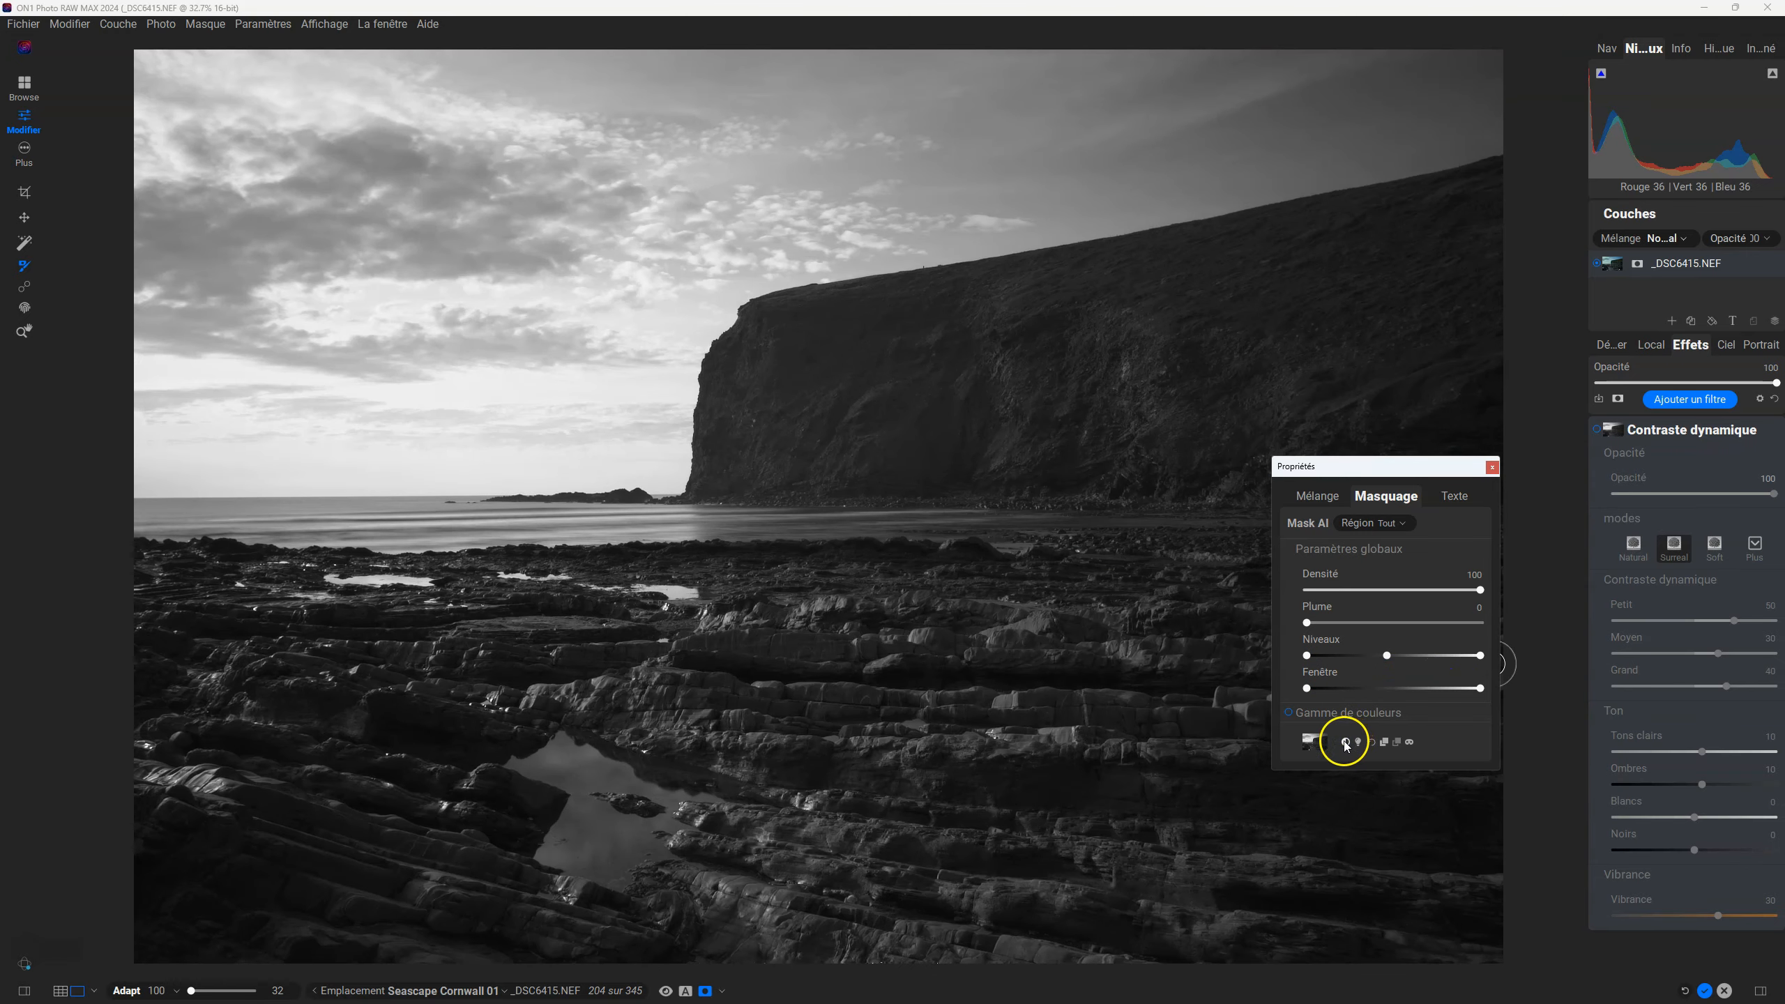
{"action": "left_click", "coordinate": [1346, 742]}
{"action": "mouse_move", "coordinate": [1386, 657]}
{"action": "left_mouse_down"}
{"action": "mouse_move", "coordinate": [1467, 662]}
{"action": "mouse_move", "coordinate": [1330, 659]}
{"action": "mouse_move", "coordinate": [1393, 659]}
{"action": "left_mouse_up"}
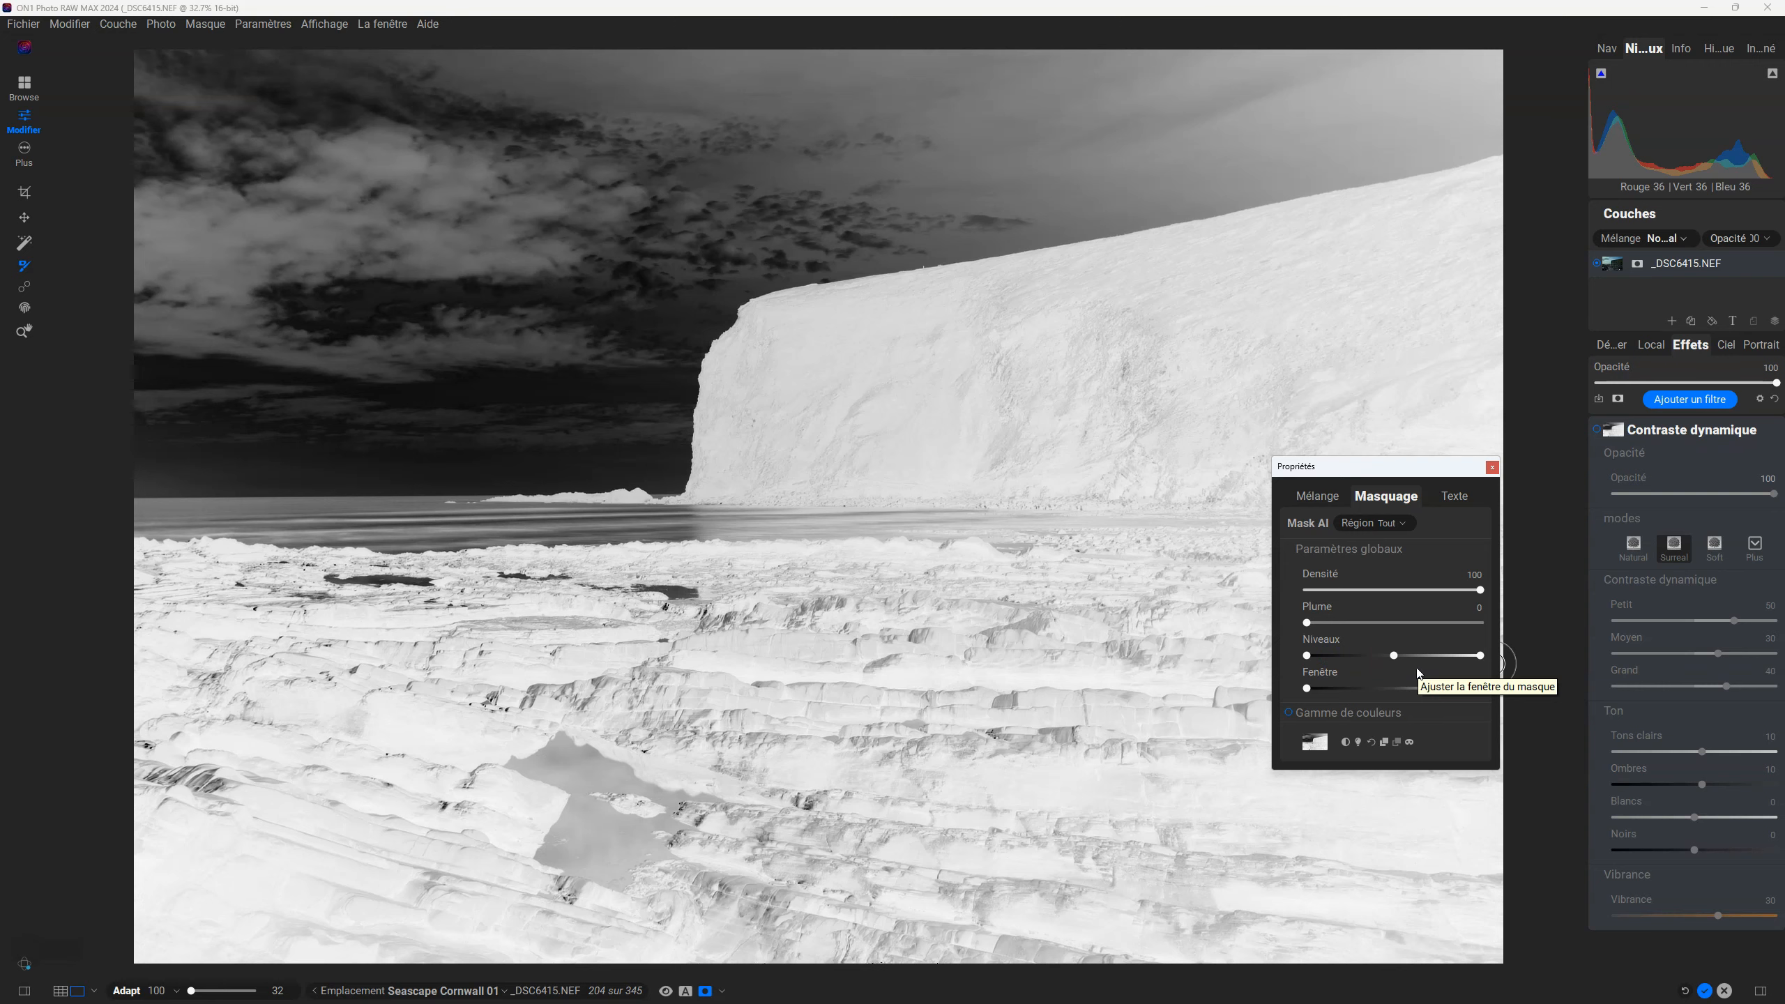
Step: Flip the mask repeatedly between the dark and bright tones, checking it against the photo
{"action": "left_click", "coordinate": [1345, 742]}
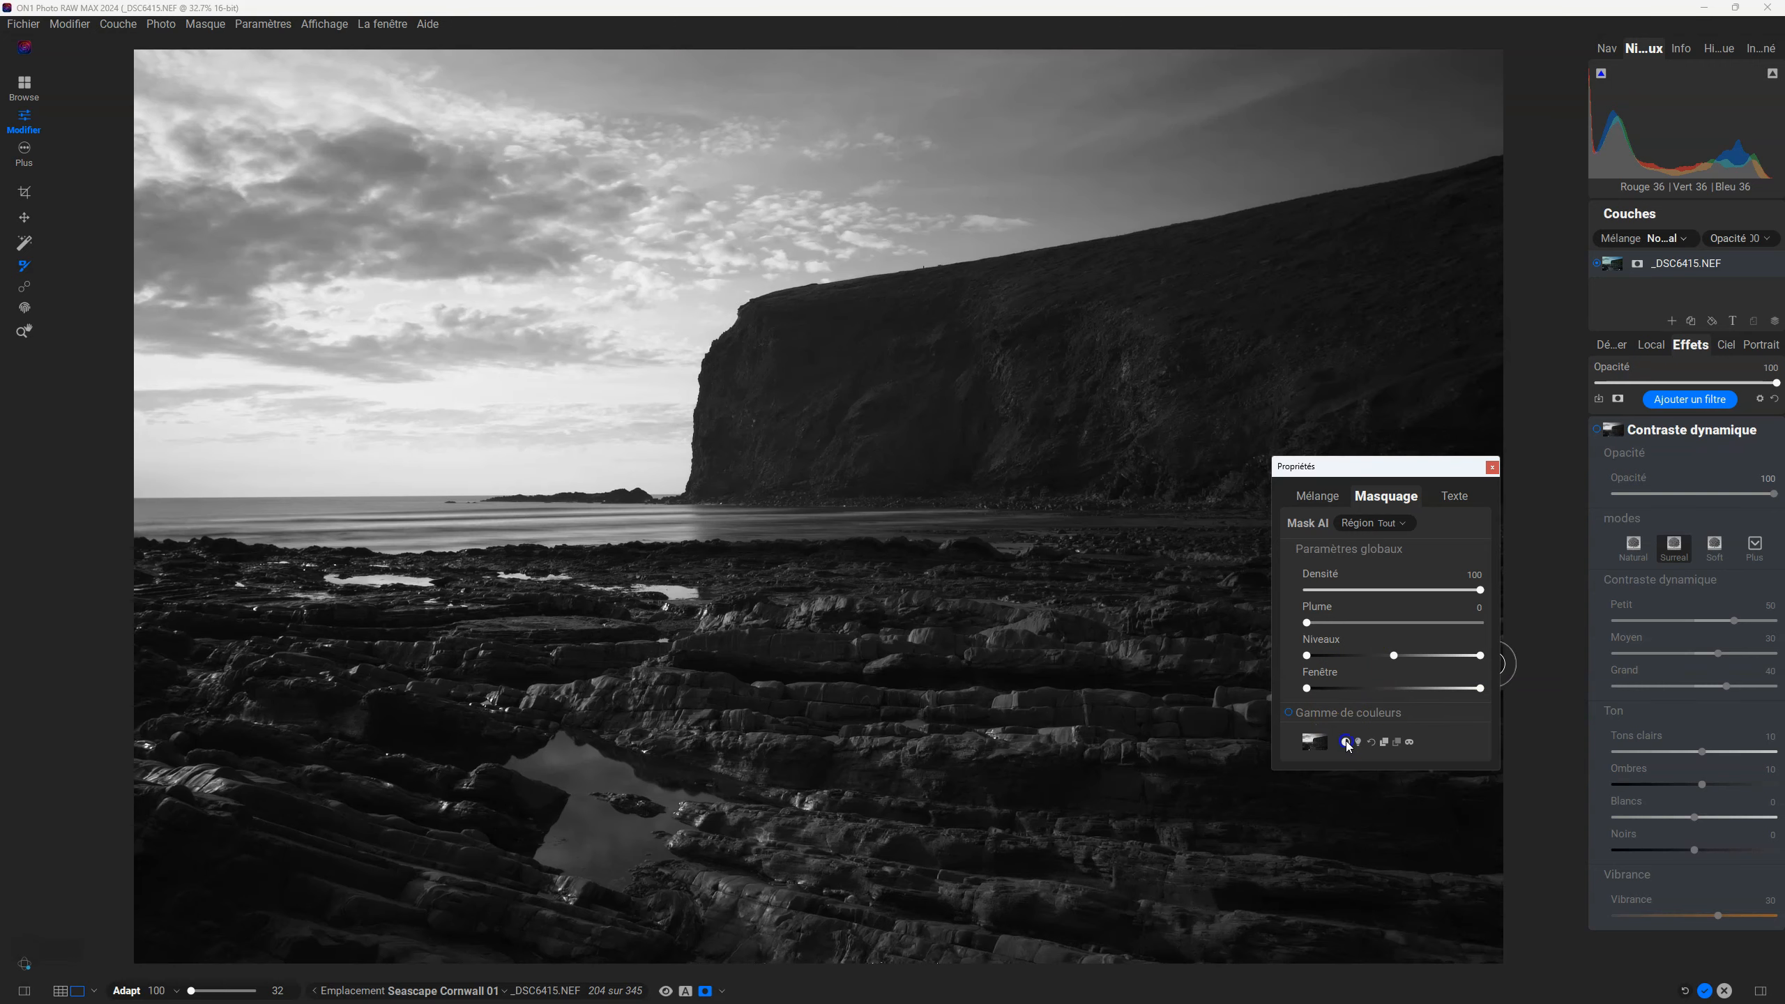
{"action": "left_click", "coordinate": [1345, 742]}
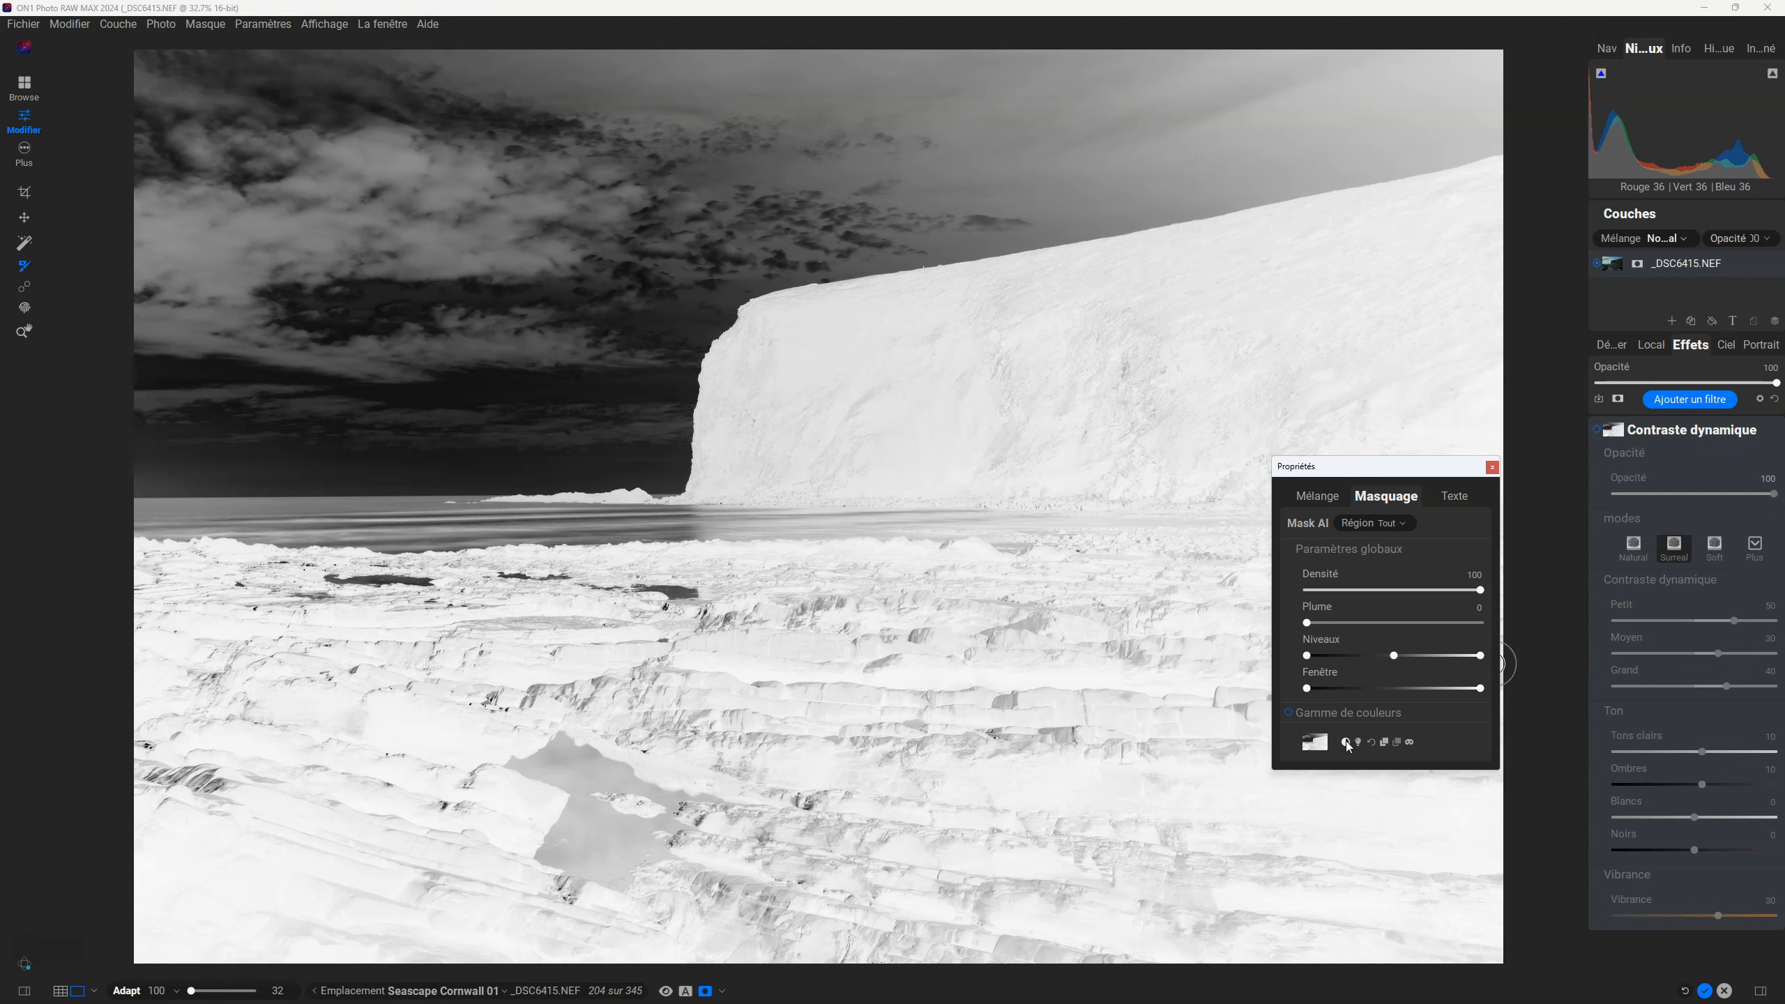
{"action": "left_click", "coordinate": [1345, 742]}
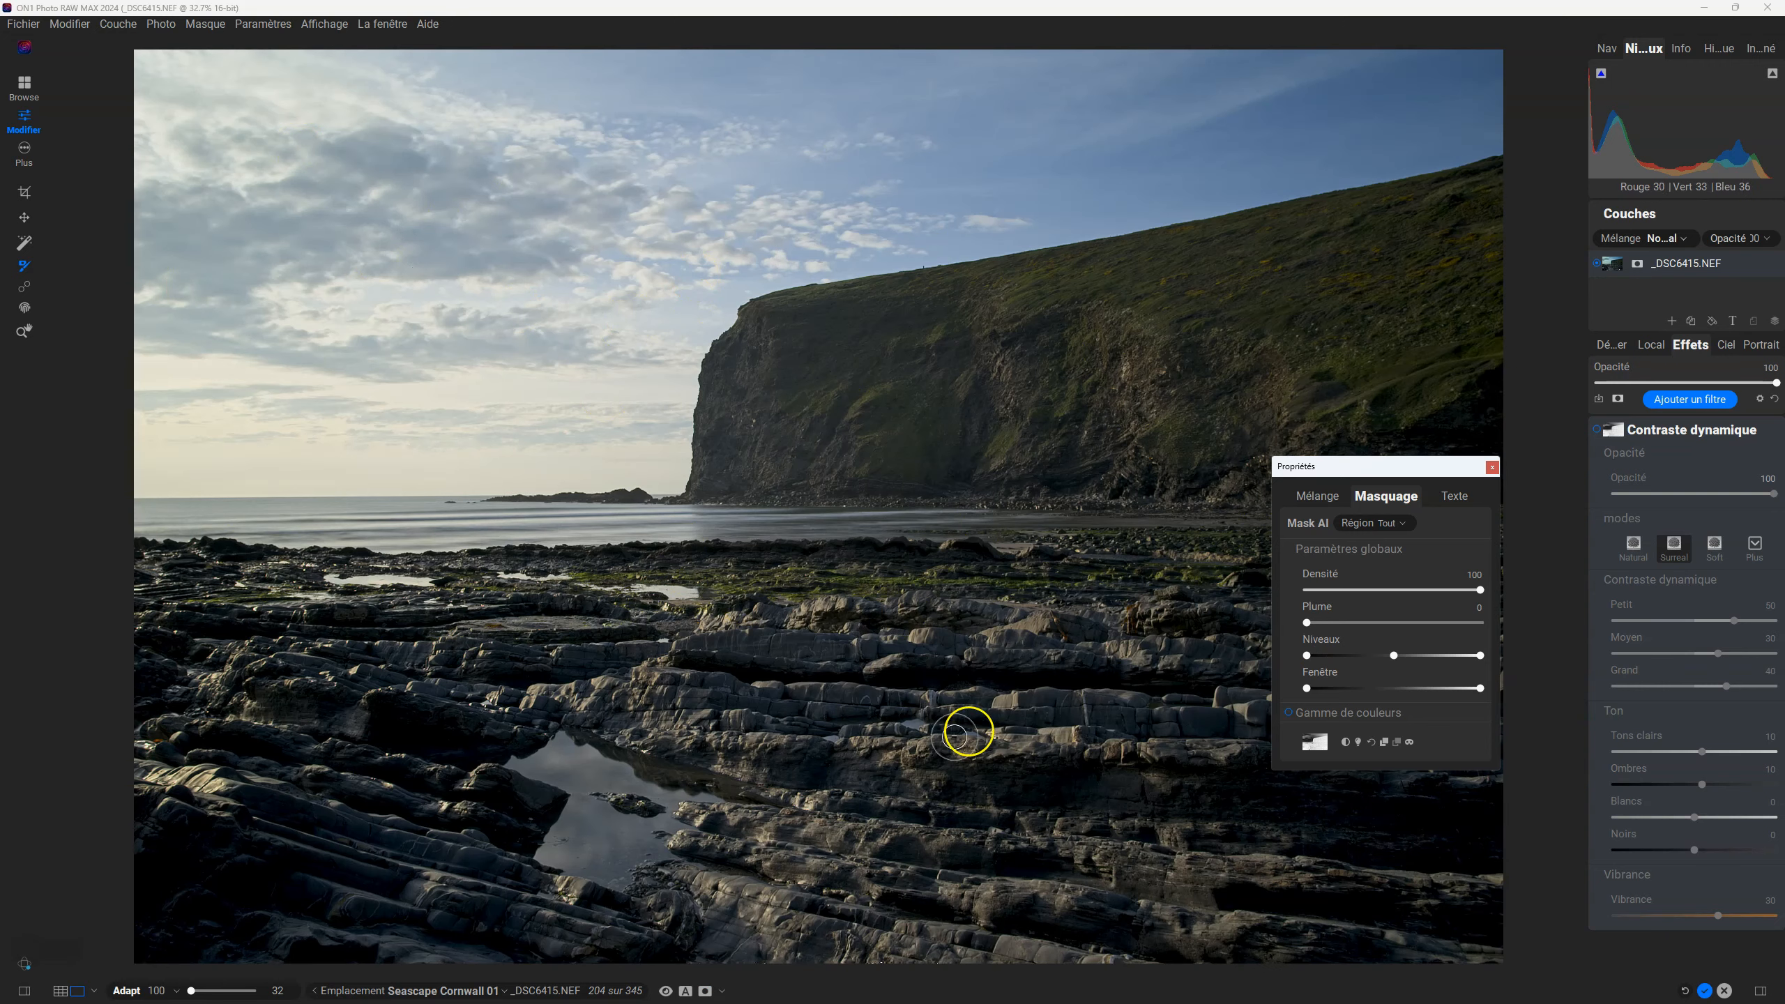
{"action": "key", "text": "o"}
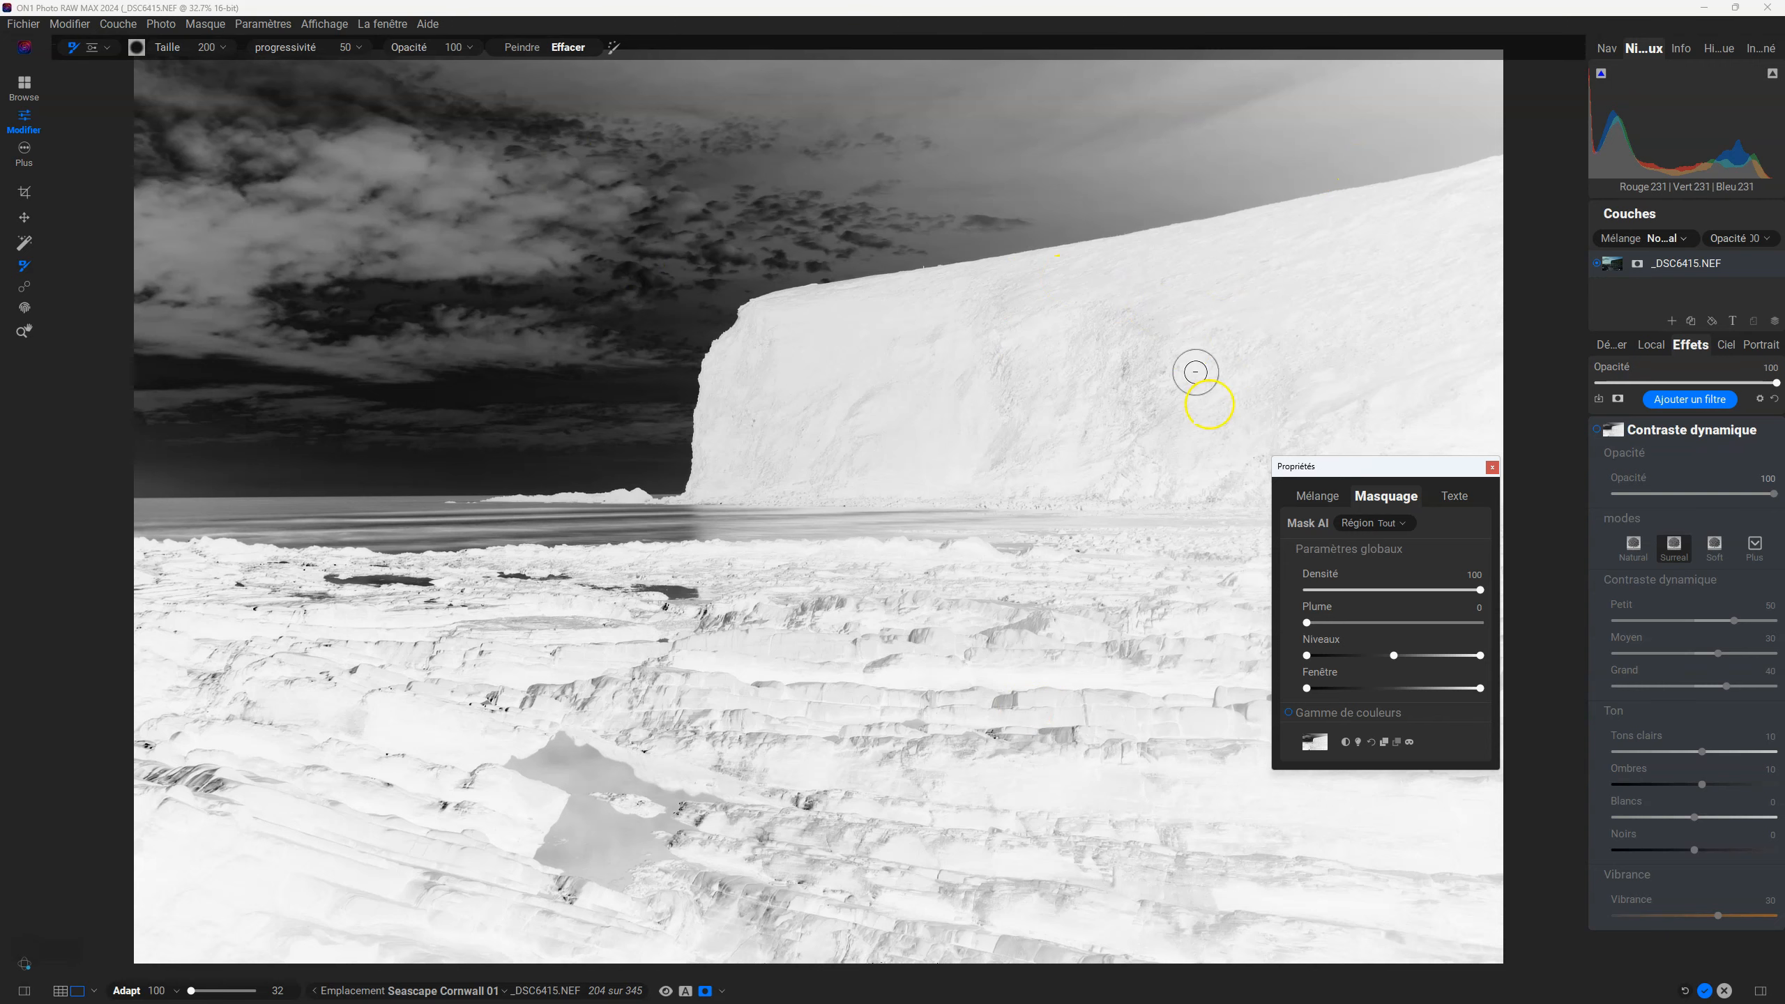
{"action": "left_click", "coordinate": [1347, 743]}
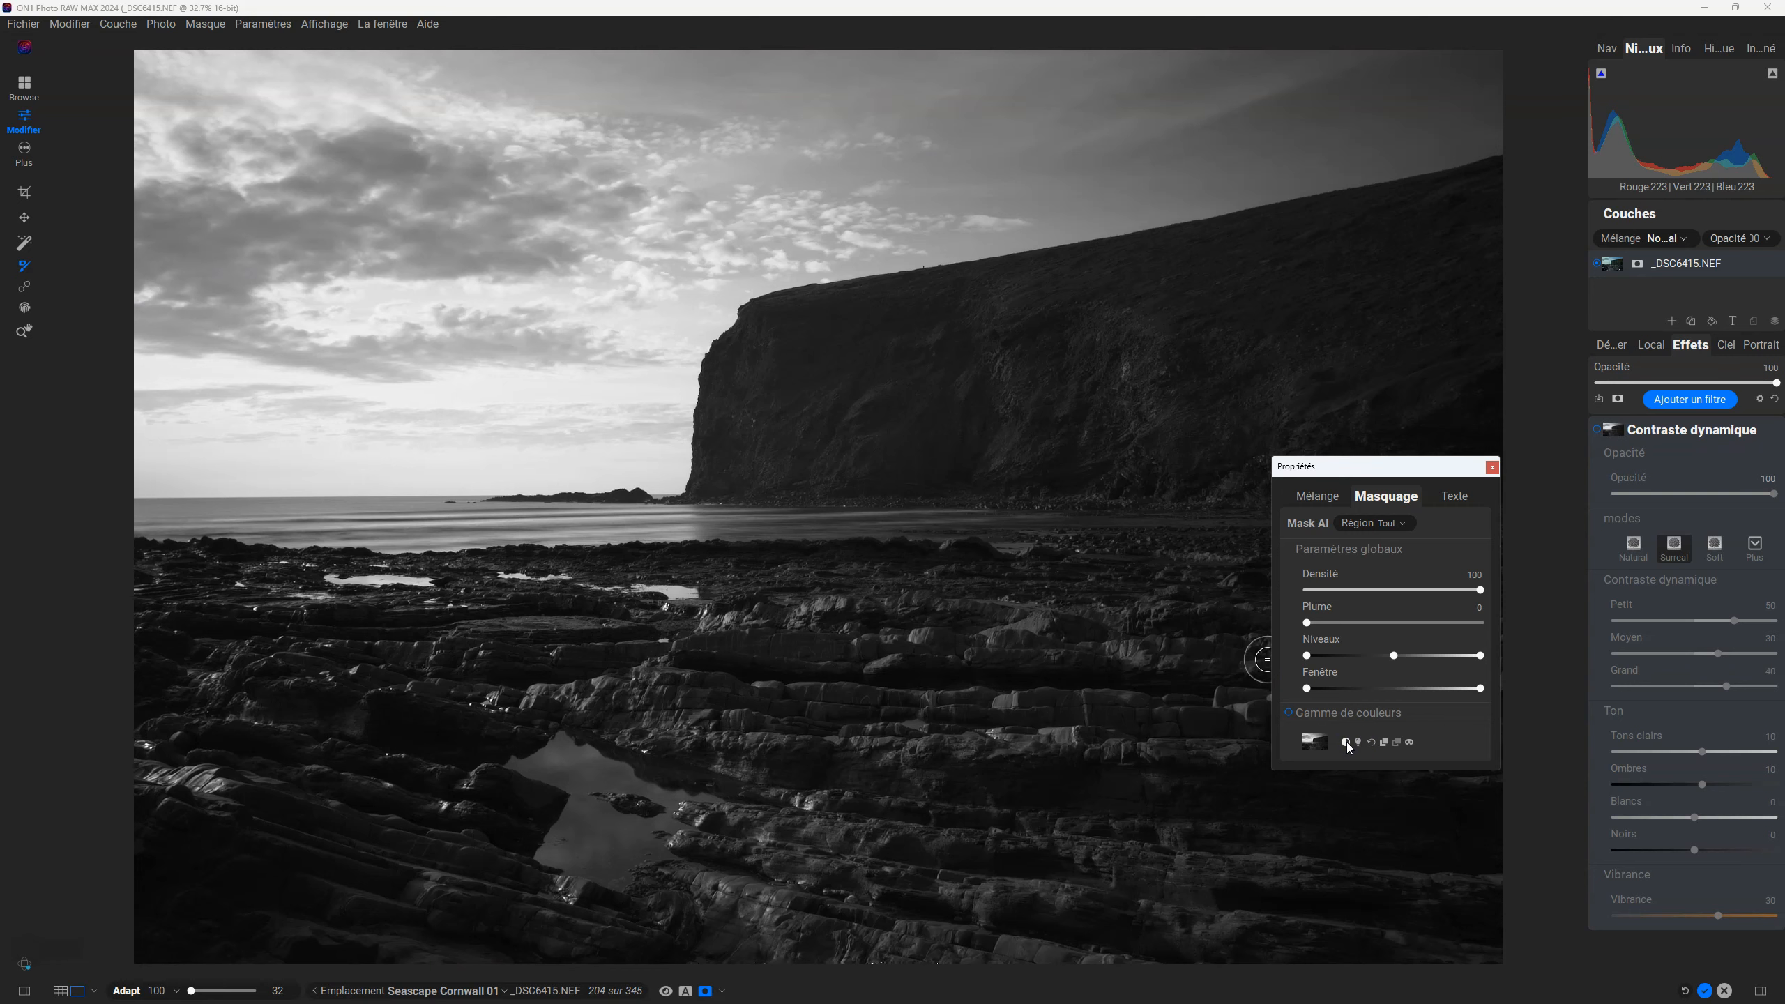
{"action": "left_click", "coordinate": [1346, 743]}
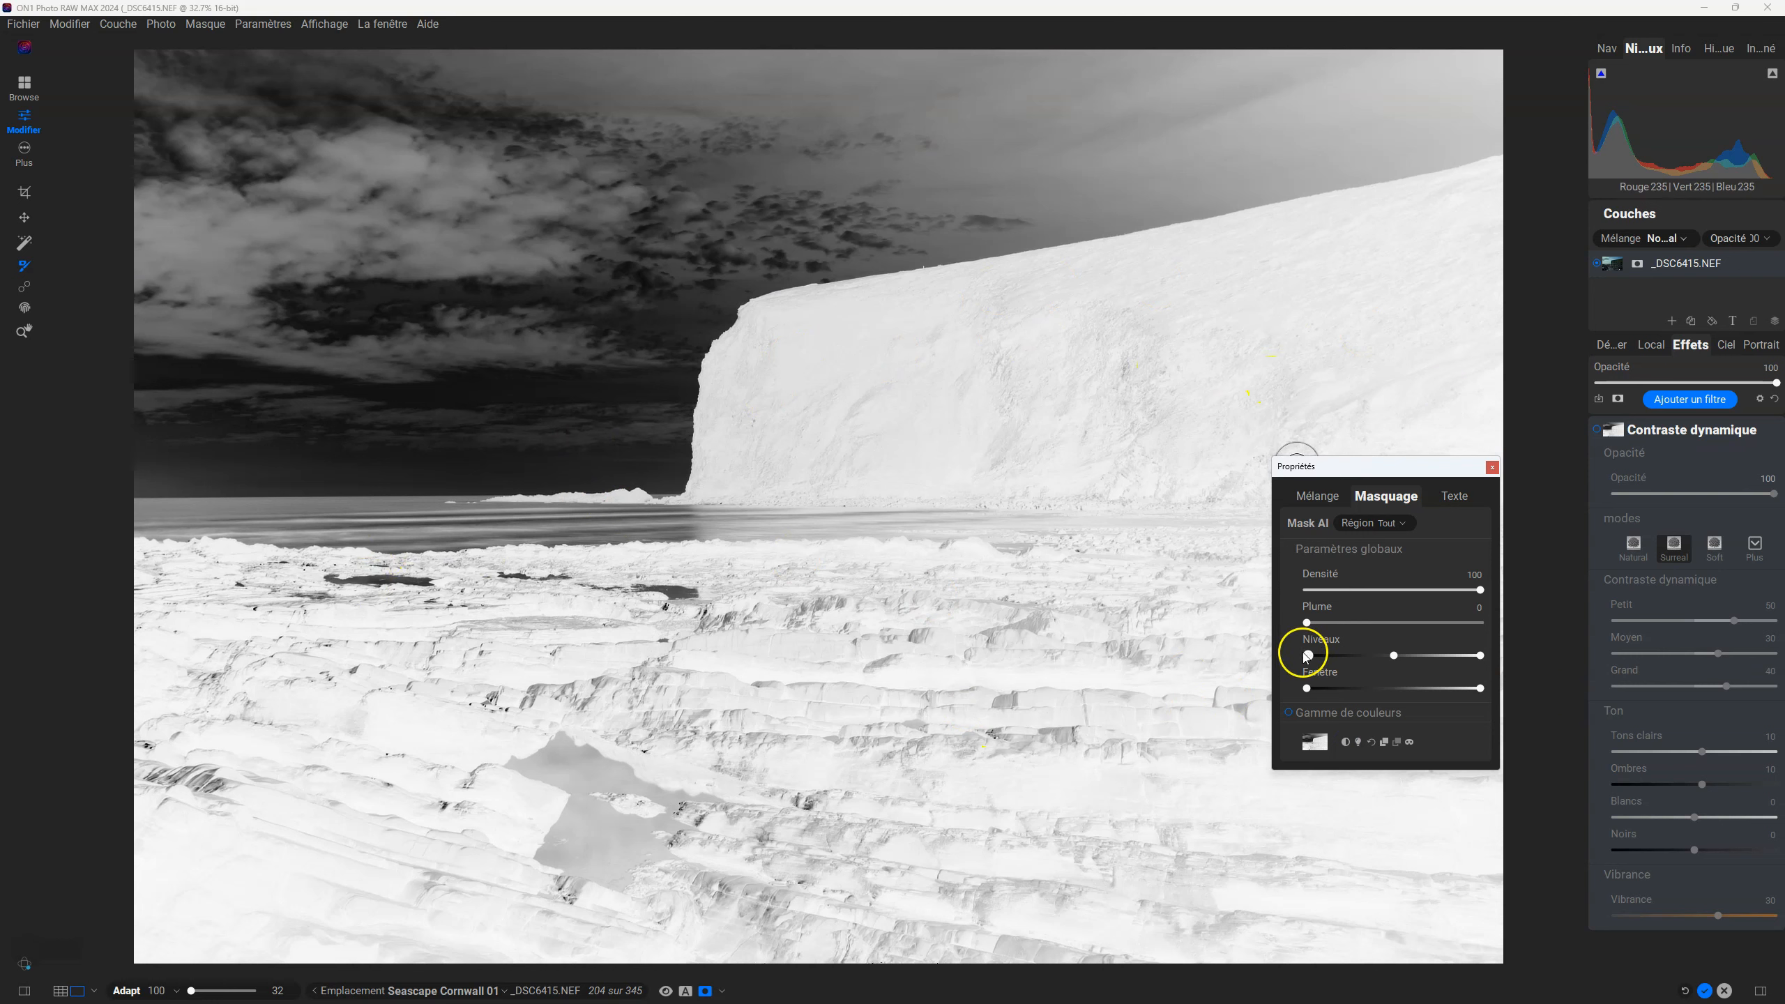
Step: Test the Niveaux sliders on the dark-tone mask, leave them at their defaults, and invert the mask to the bright tones
{"action": "left_click_drag", "start_coordinate": [1315, 657], "coordinate": [1262, 648]}
{"action": "left_click_drag", "start_coordinate": [1480, 655], "coordinate": [1404, 659]}
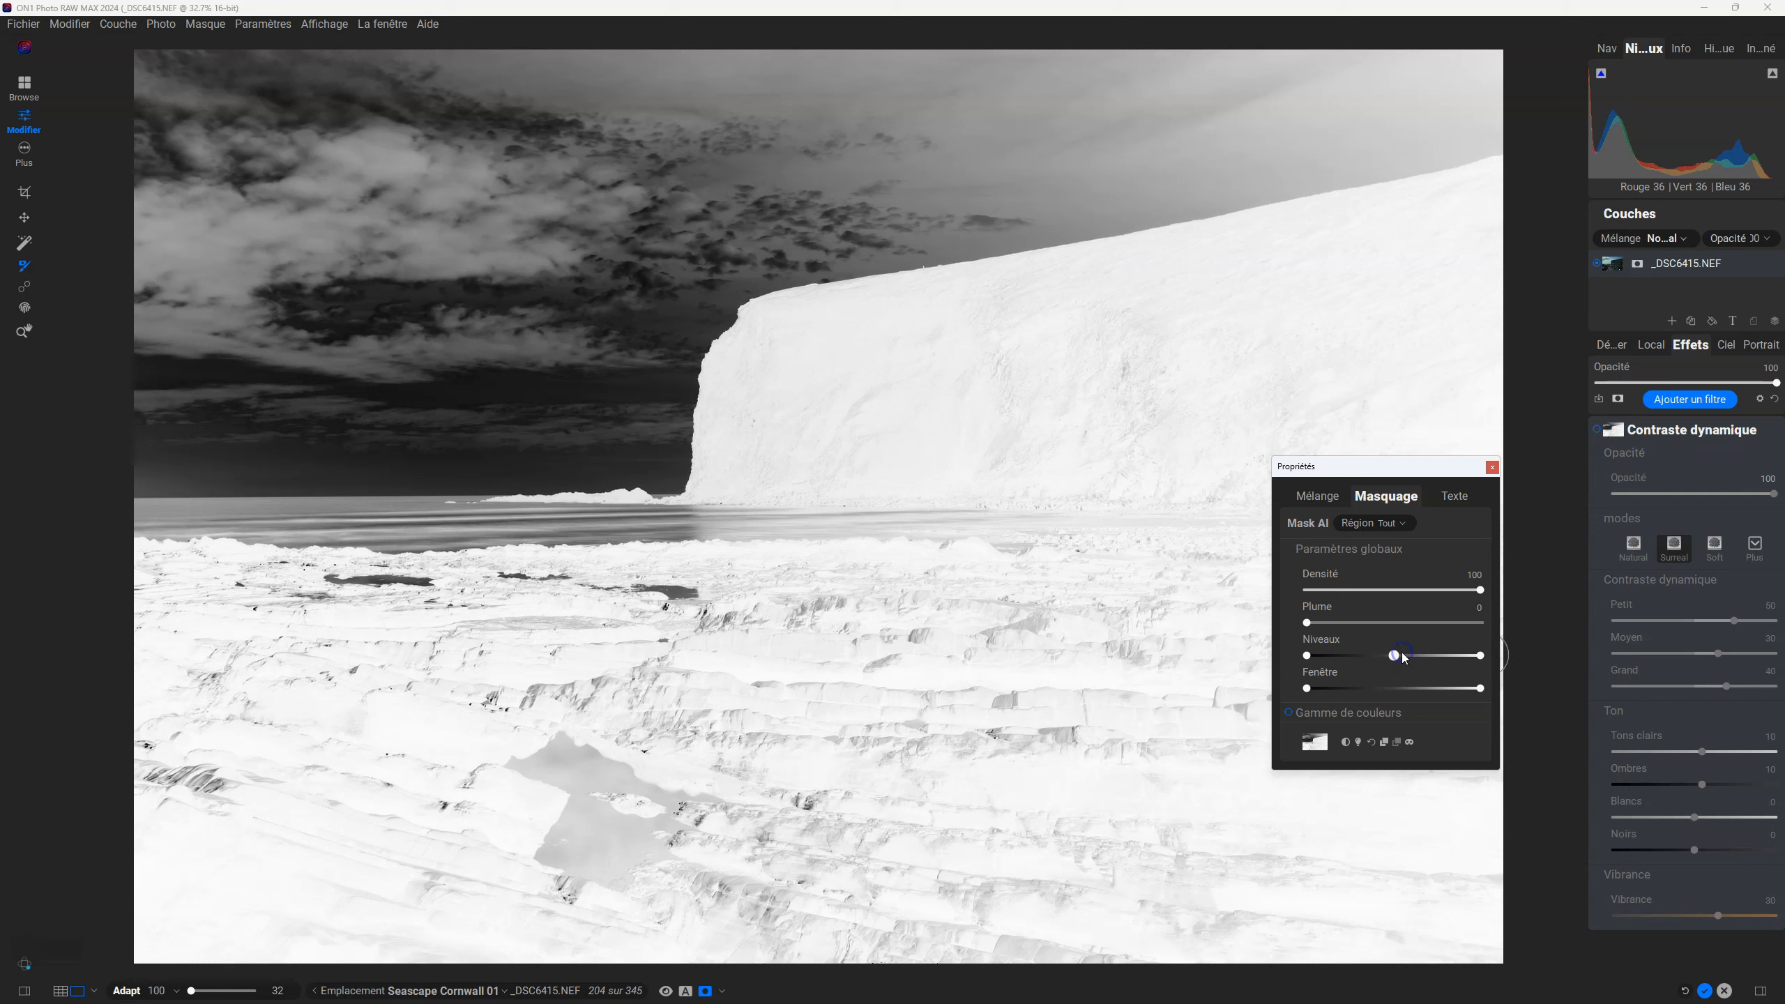
{"action": "left_click", "coordinate": [1403, 636]}
{"action": "double_click", "coordinate": [1347, 586]}
{"action": "left_click", "coordinate": [1345, 742]}
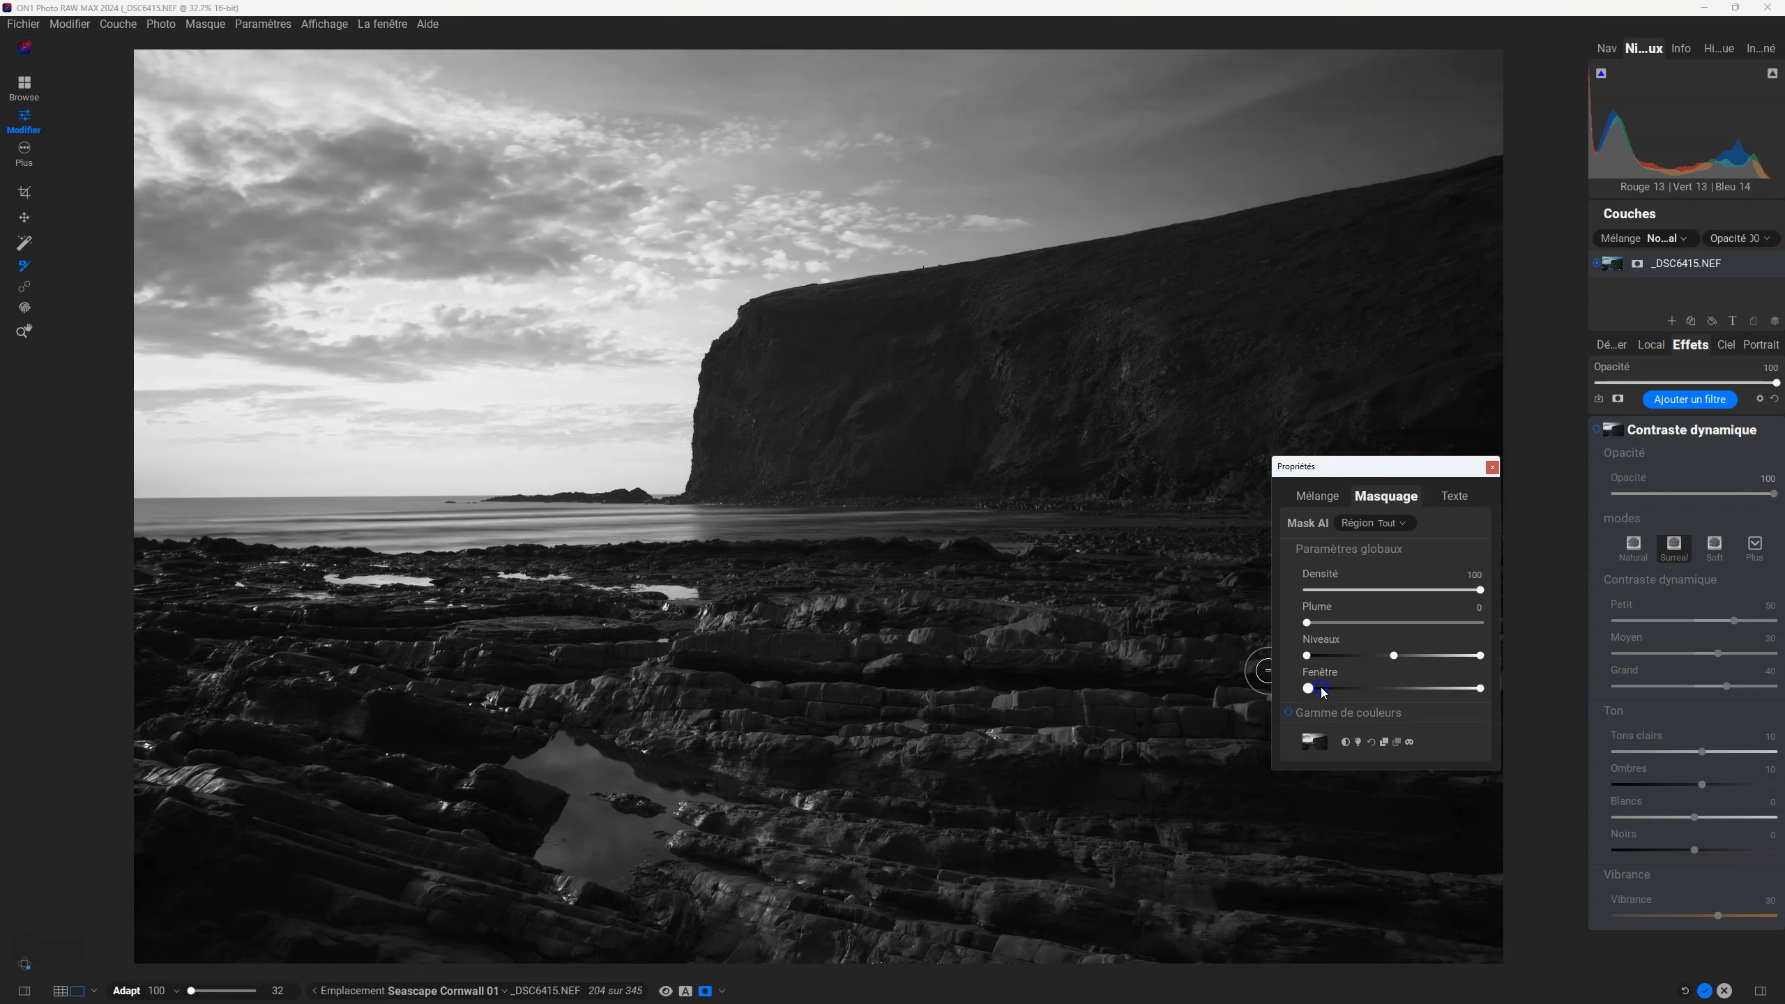
Step: Try limiting the mask's Fenêtre range from just above the quarter point to just past the middle
{"action": "left_click_drag", "start_coordinate": [1322, 693], "coordinate": [1359, 693]}
{"action": "left_click_drag", "start_coordinate": [1480, 689], "coordinate": [1400, 691]}
{"action": "left_click", "coordinate": [1388, 696]}
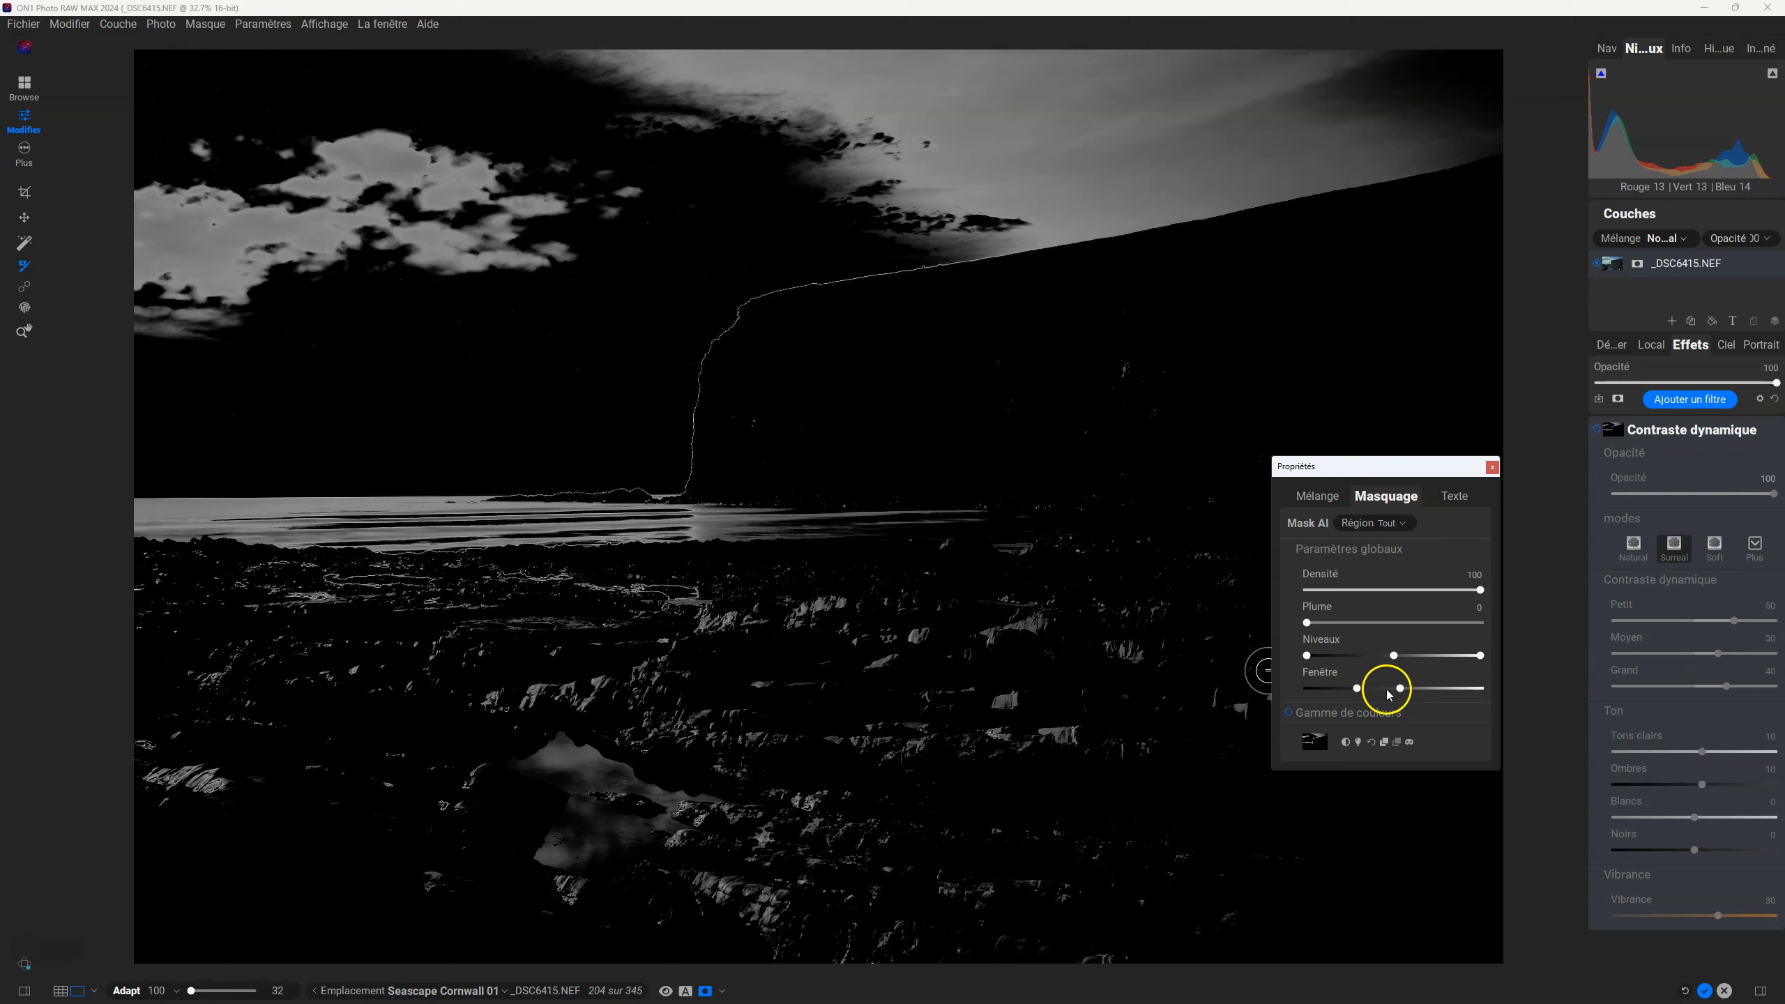
Step: Restore the full Fenêtre range, try the Niveaux midtone at about one quarter, and reset the midtone to the centre
{"action": "mouse_move", "coordinate": [1308, 655]}
{"action": "left_mouse_down"}
{"action": "mouse_move", "coordinate": [1375, 665]}
{"action": "mouse_move", "coordinate": [1282, 654]}
{"action": "left_mouse_up"}
{"action": "left_click_drag", "start_coordinate": [1393, 657], "coordinate": [1204, 672]}
{"action": "left_click", "coordinate": [1311, 699]}
{"action": "left_click", "coordinate": [1346, 656]}
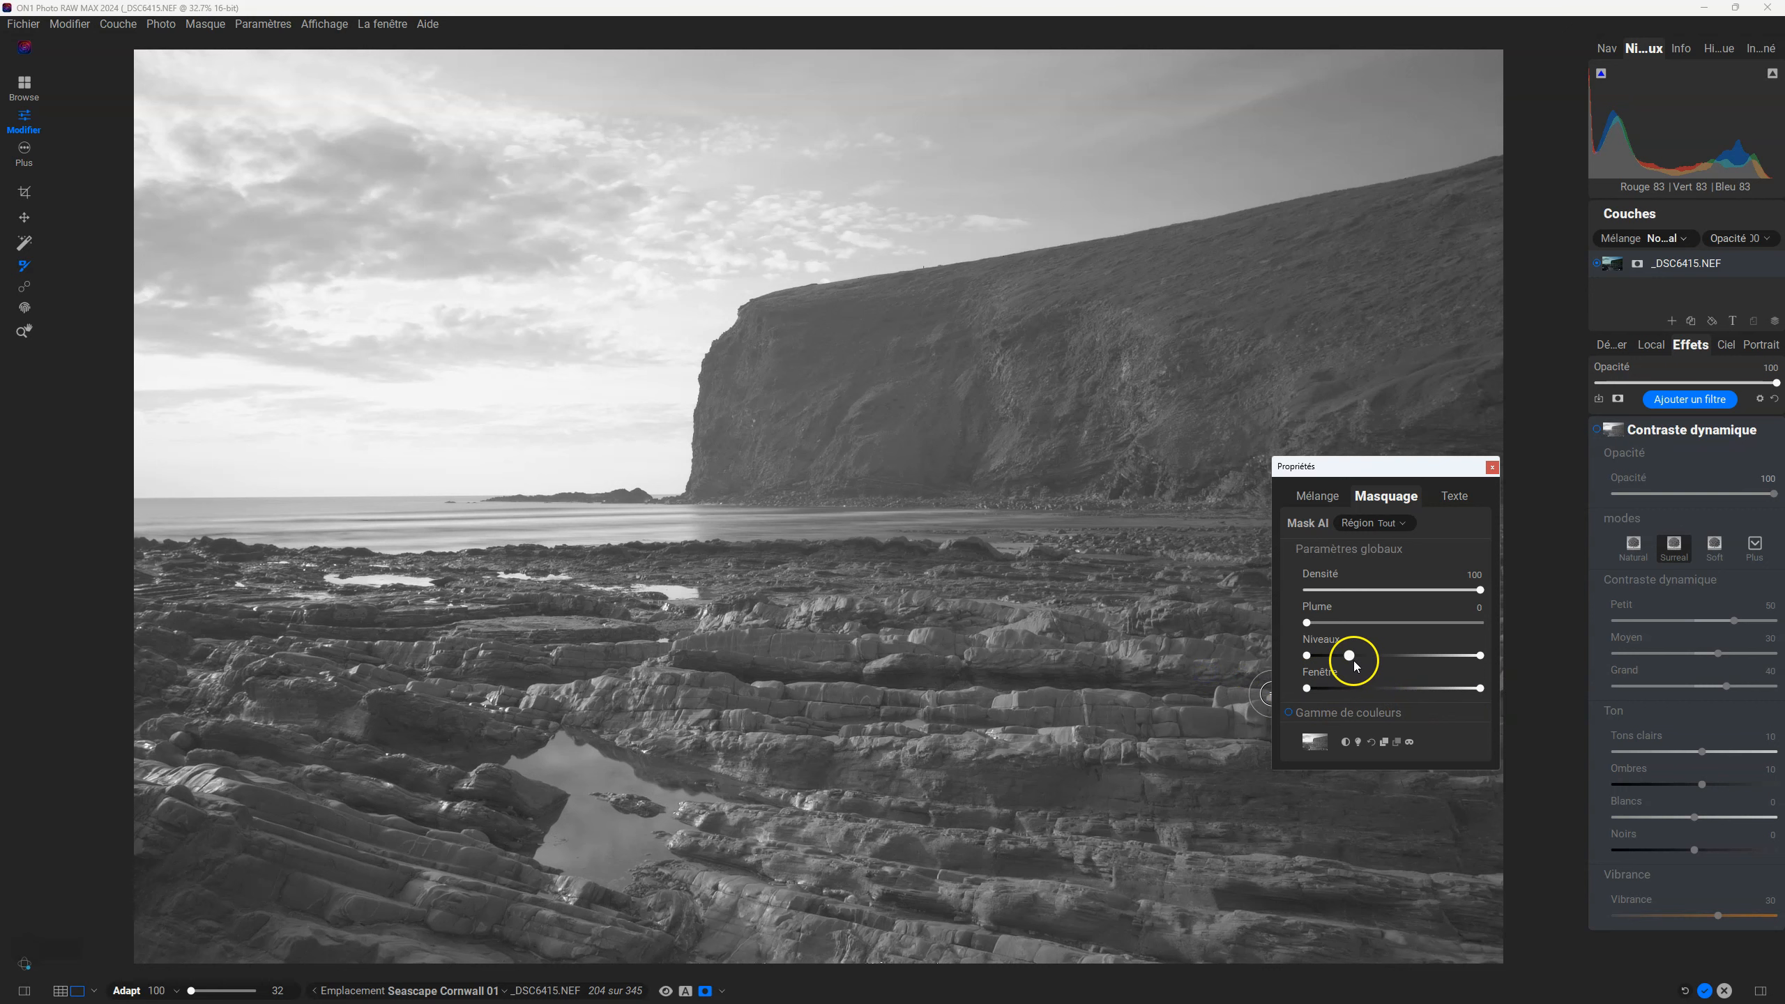
{"action": "double_click", "coordinate": [1346, 656]}
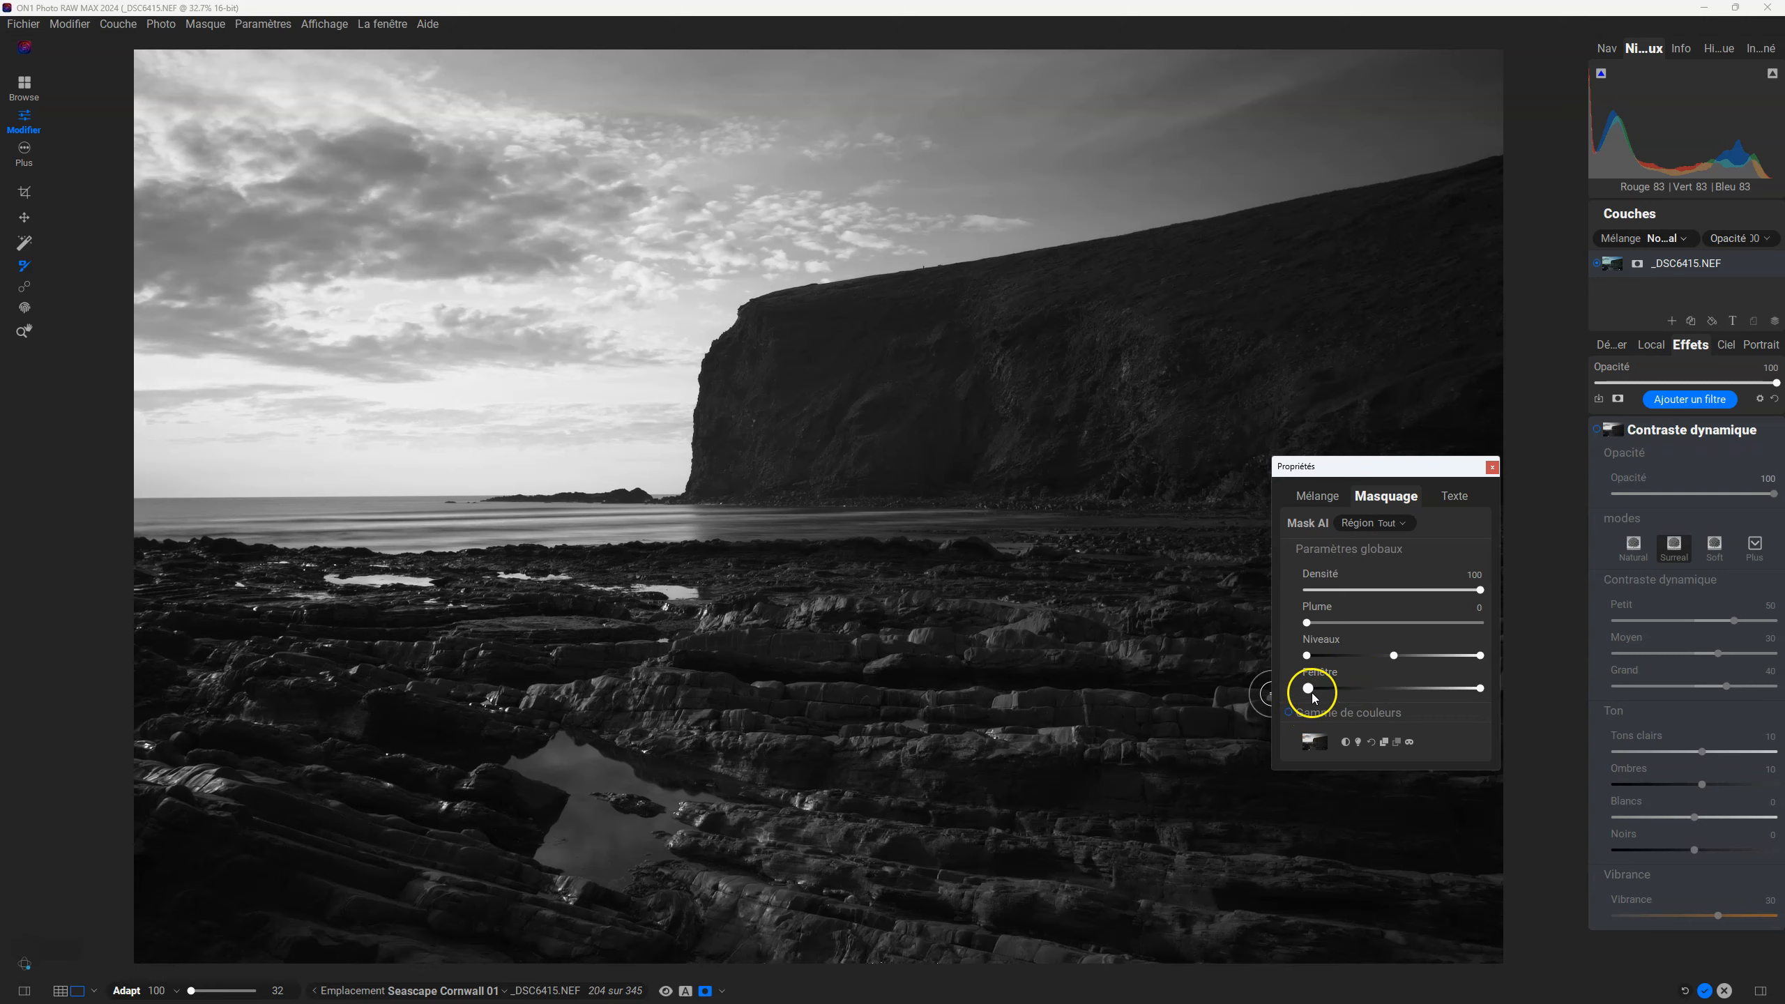
Step: Try limiting the Fenêtre range from the middle to about two-thirds, with the Niveaux midtone lowered toward the black end
{"action": "left_click_drag", "start_coordinate": [1311, 688], "coordinate": [1376, 688]}
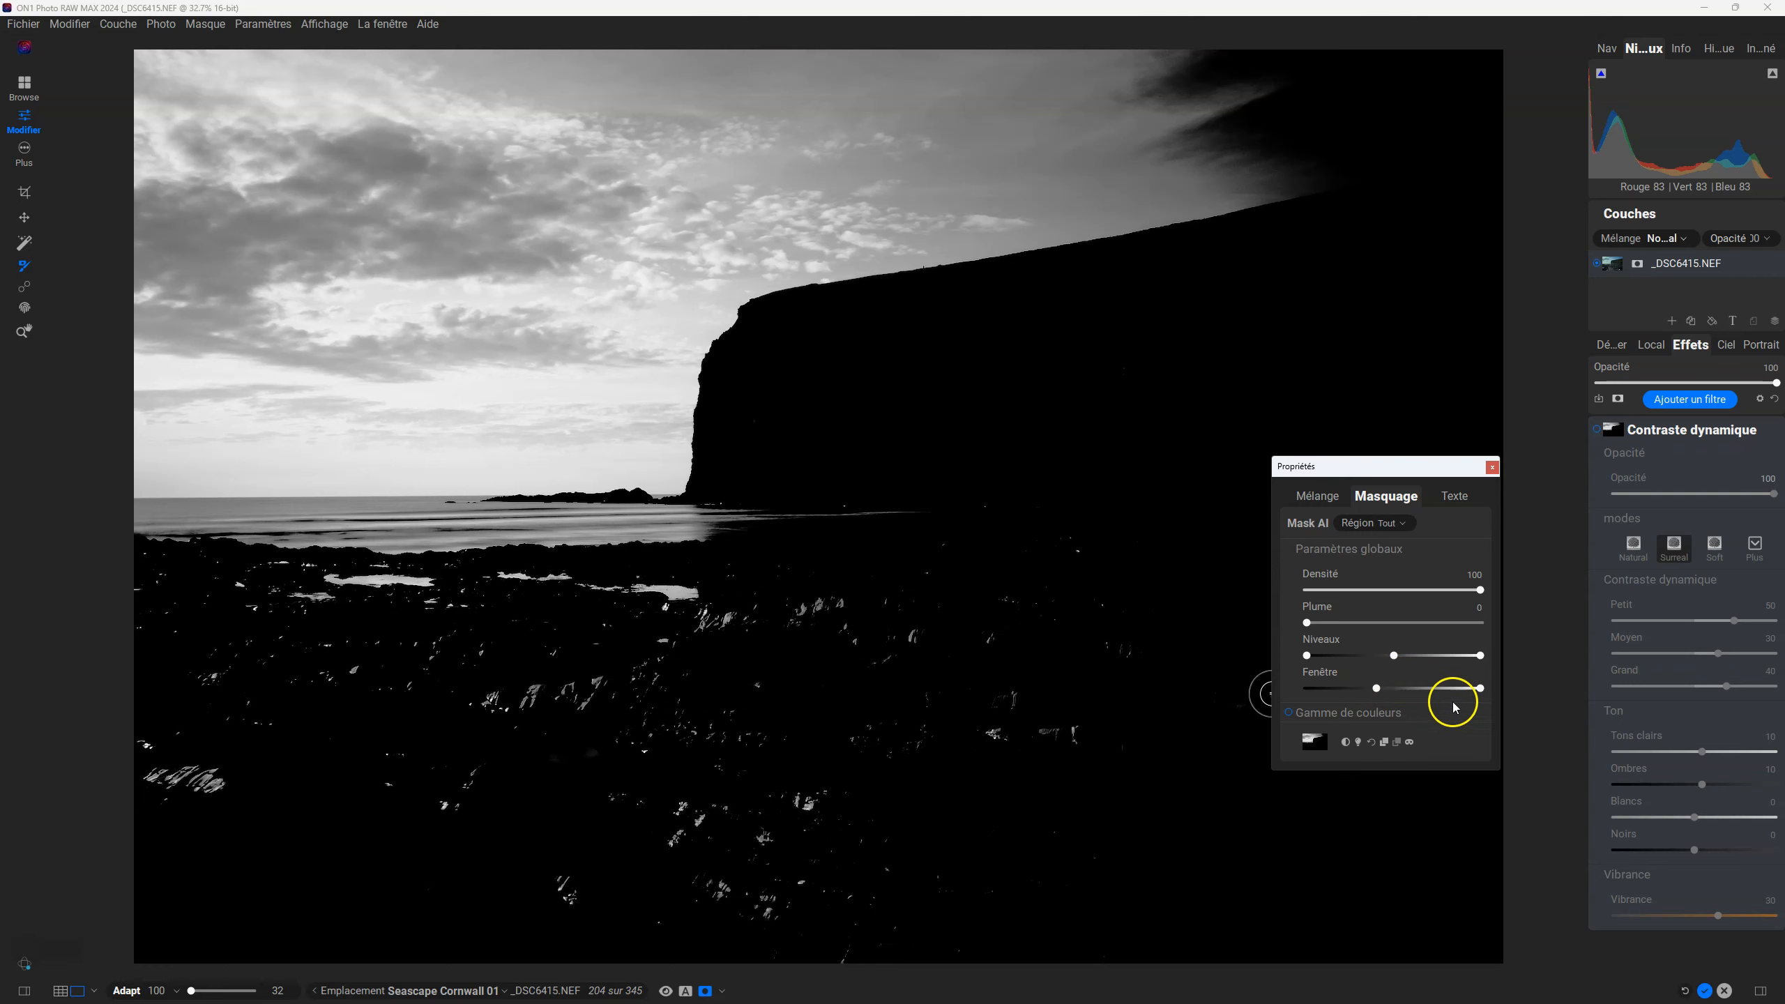
{"action": "left_click_drag", "start_coordinate": [1377, 689], "coordinate": [1396, 690]}
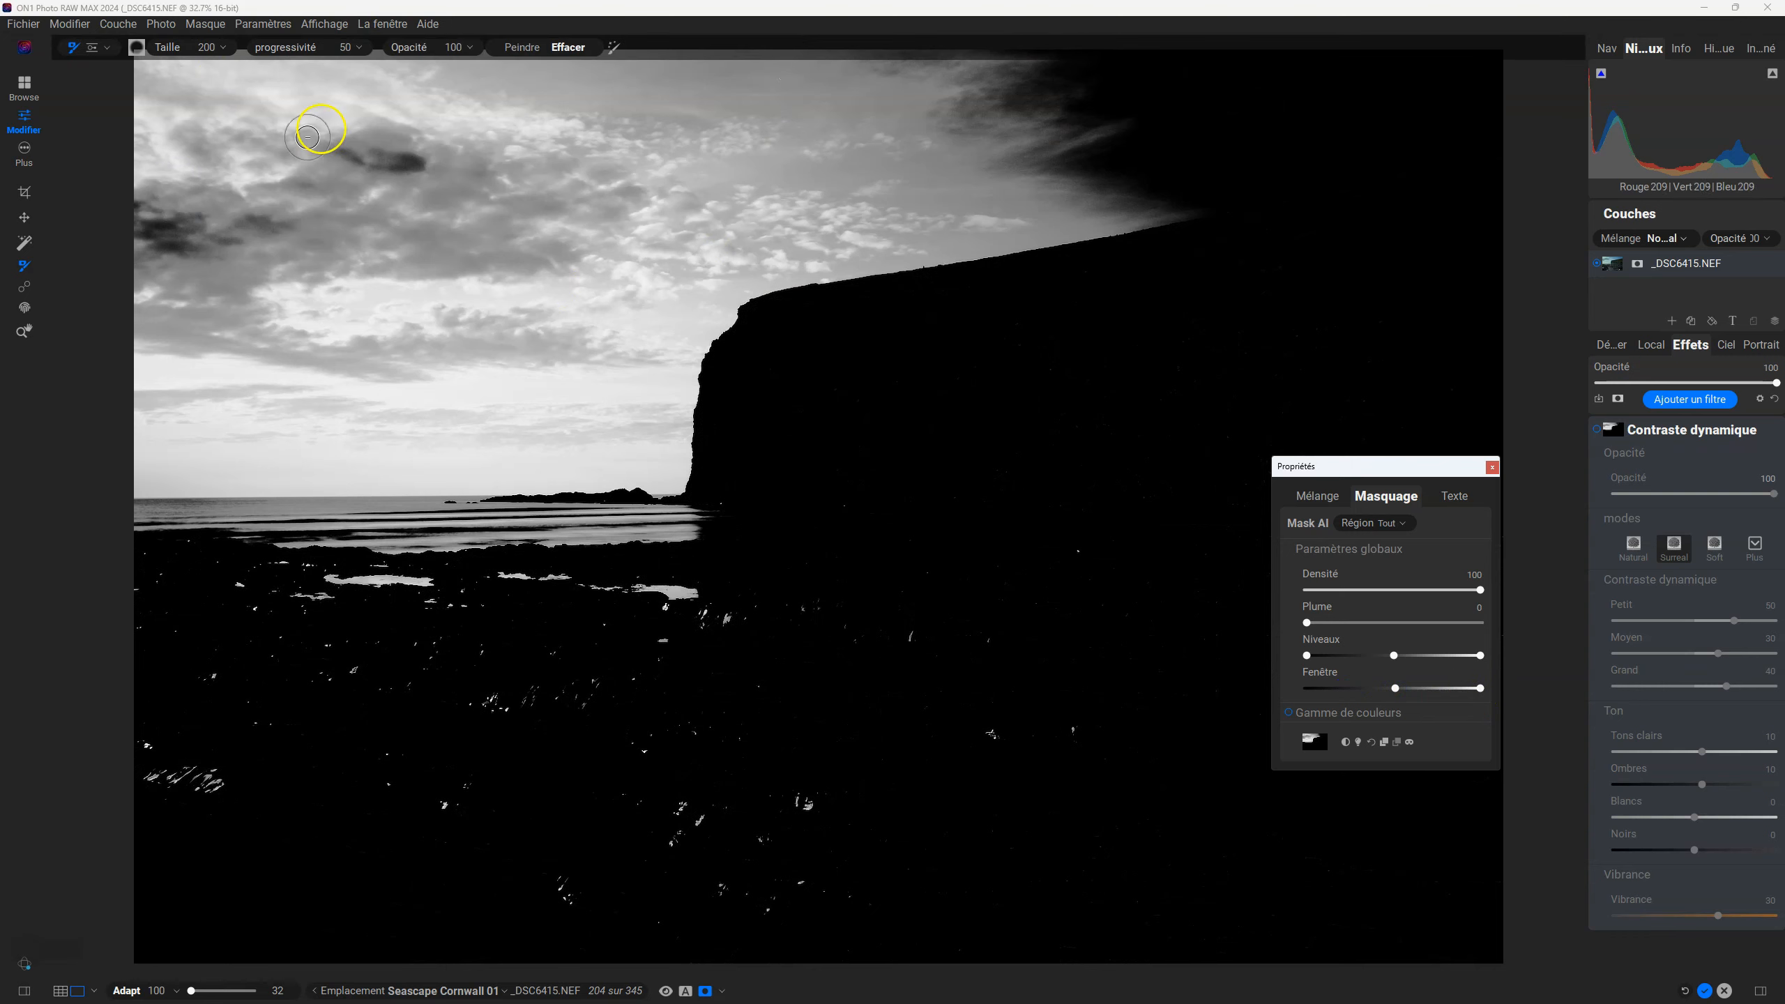
{"action": "left_click_drag", "start_coordinate": [1308, 657], "coordinate": [1188, 628]}
{"action": "left_click_drag", "start_coordinate": [1386, 637], "coordinate": [1337, 635]}
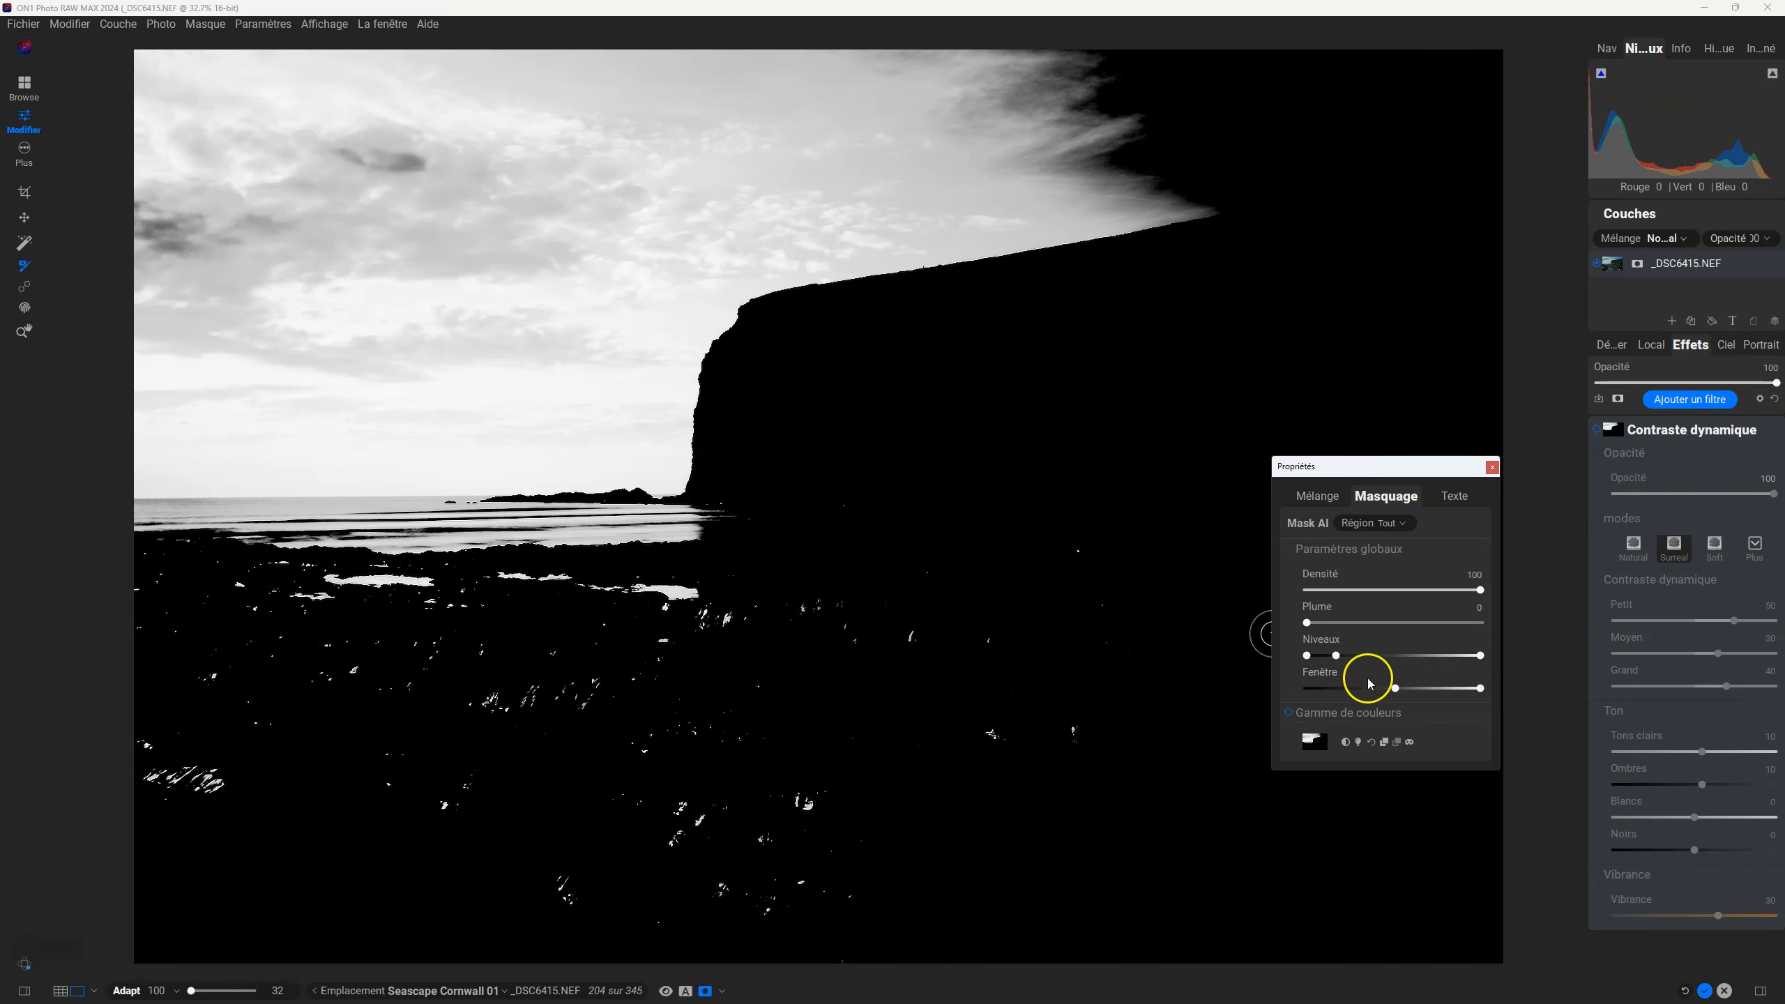
{"action": "left_click_drag", "start_coordinate": [1478, 655], "coordinate": [1426, 688]}
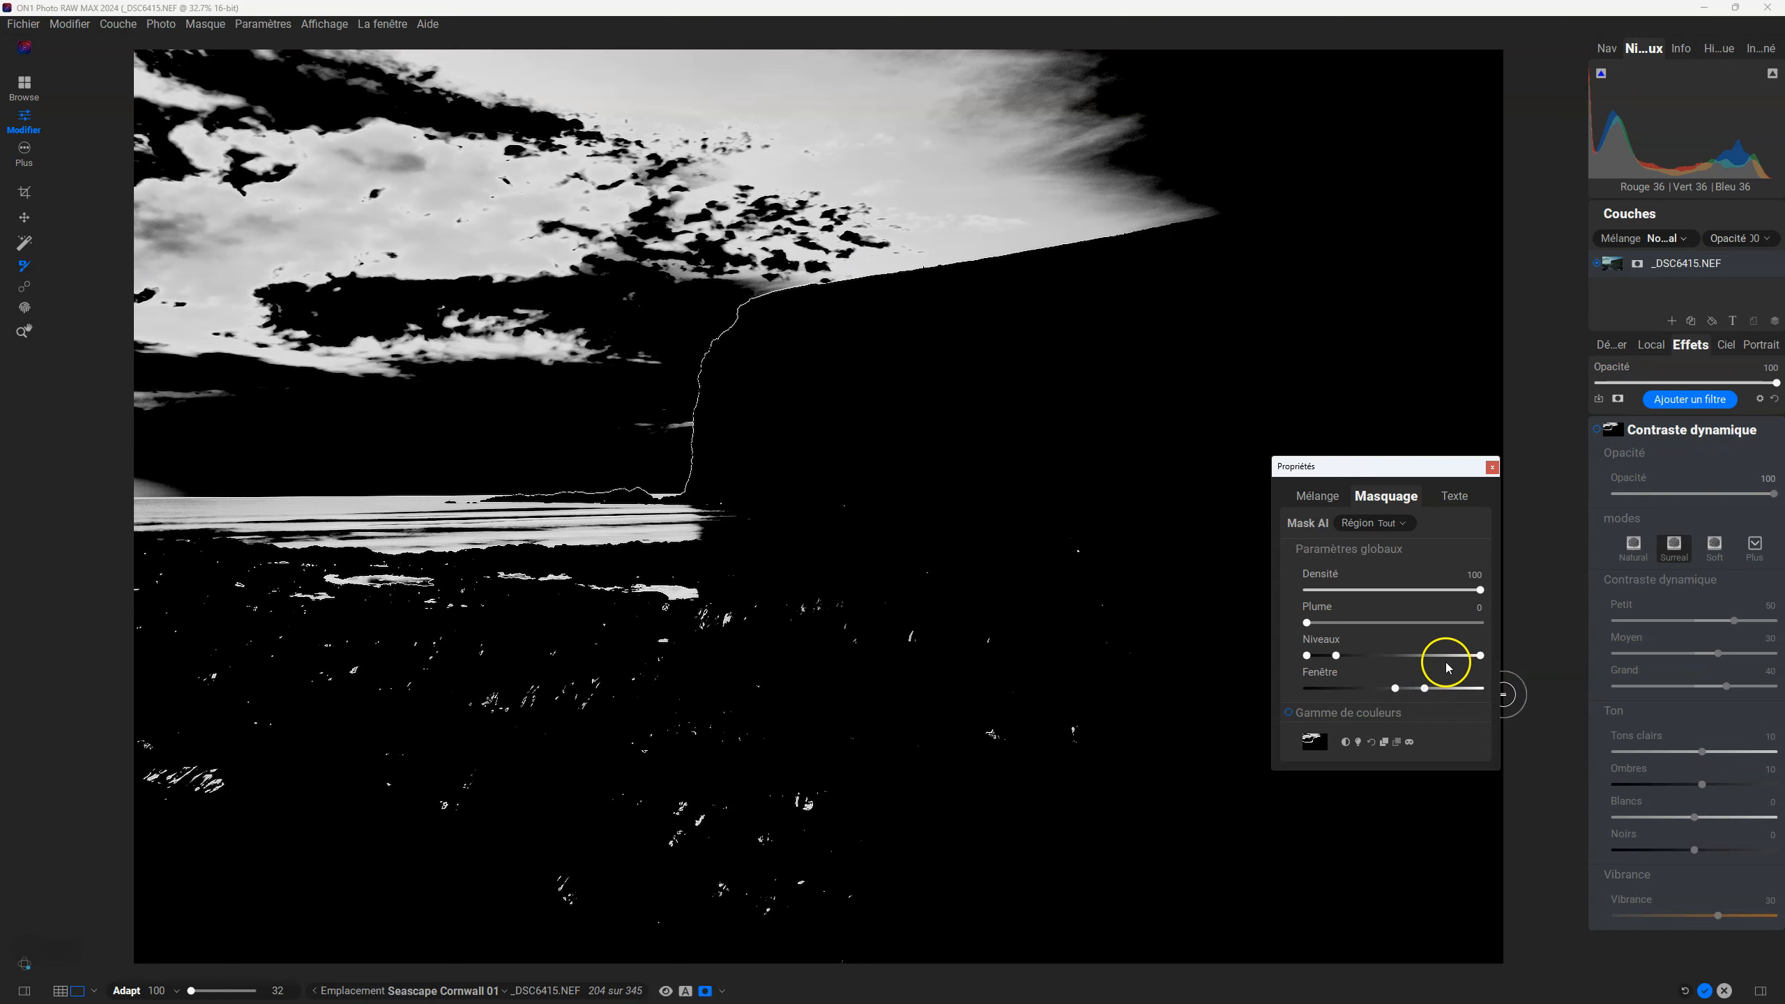
{"action": "key", "text": "o"}
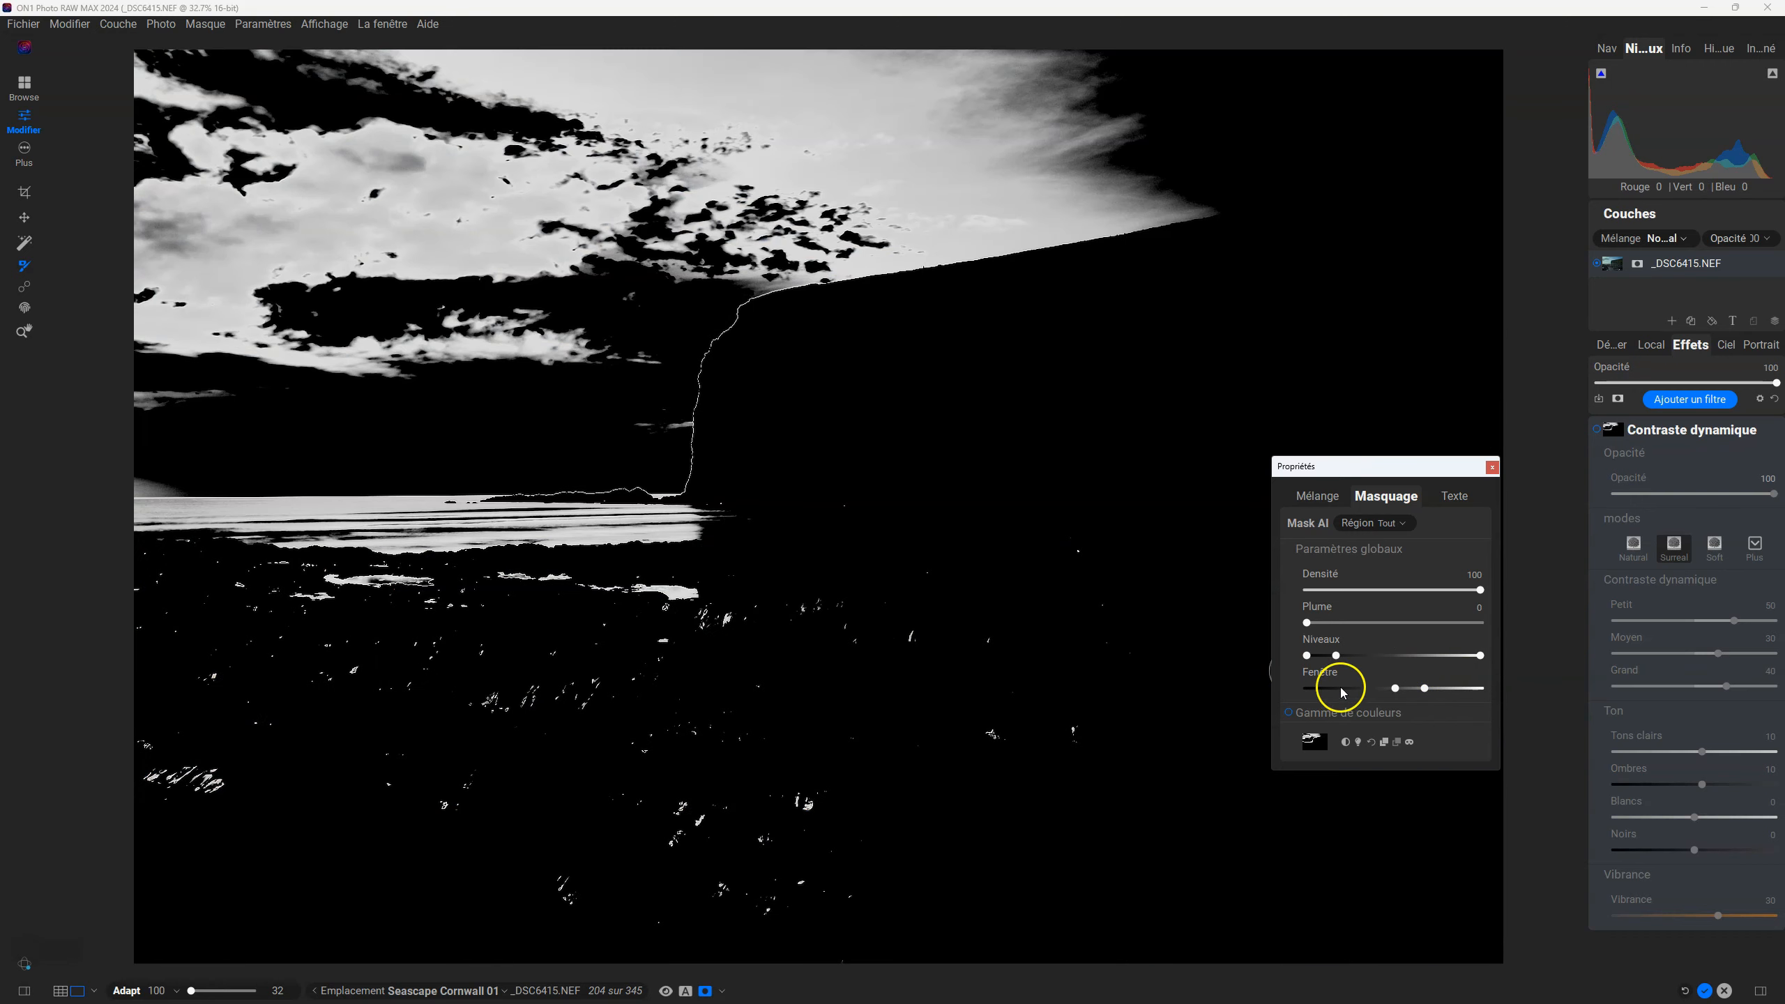
Step: Try a slightly raised Niveaux black point with the white point just past the middle, and reset both Niveaux and Fenêtre
{"action": "mouse_move", "coordinate": [1336, 656]}
{"action": "left_mouse_down"}
{"action": "mouse_move", "coordinate": [1471, 655]}
{"action": "mouse_move", "coordinate": [1319, 655]}
{"action": "left_mouse_up"}
{"action": "left_click_drag", "start_coordinate": [1456, 655], "coordinate": [1400, 656]}
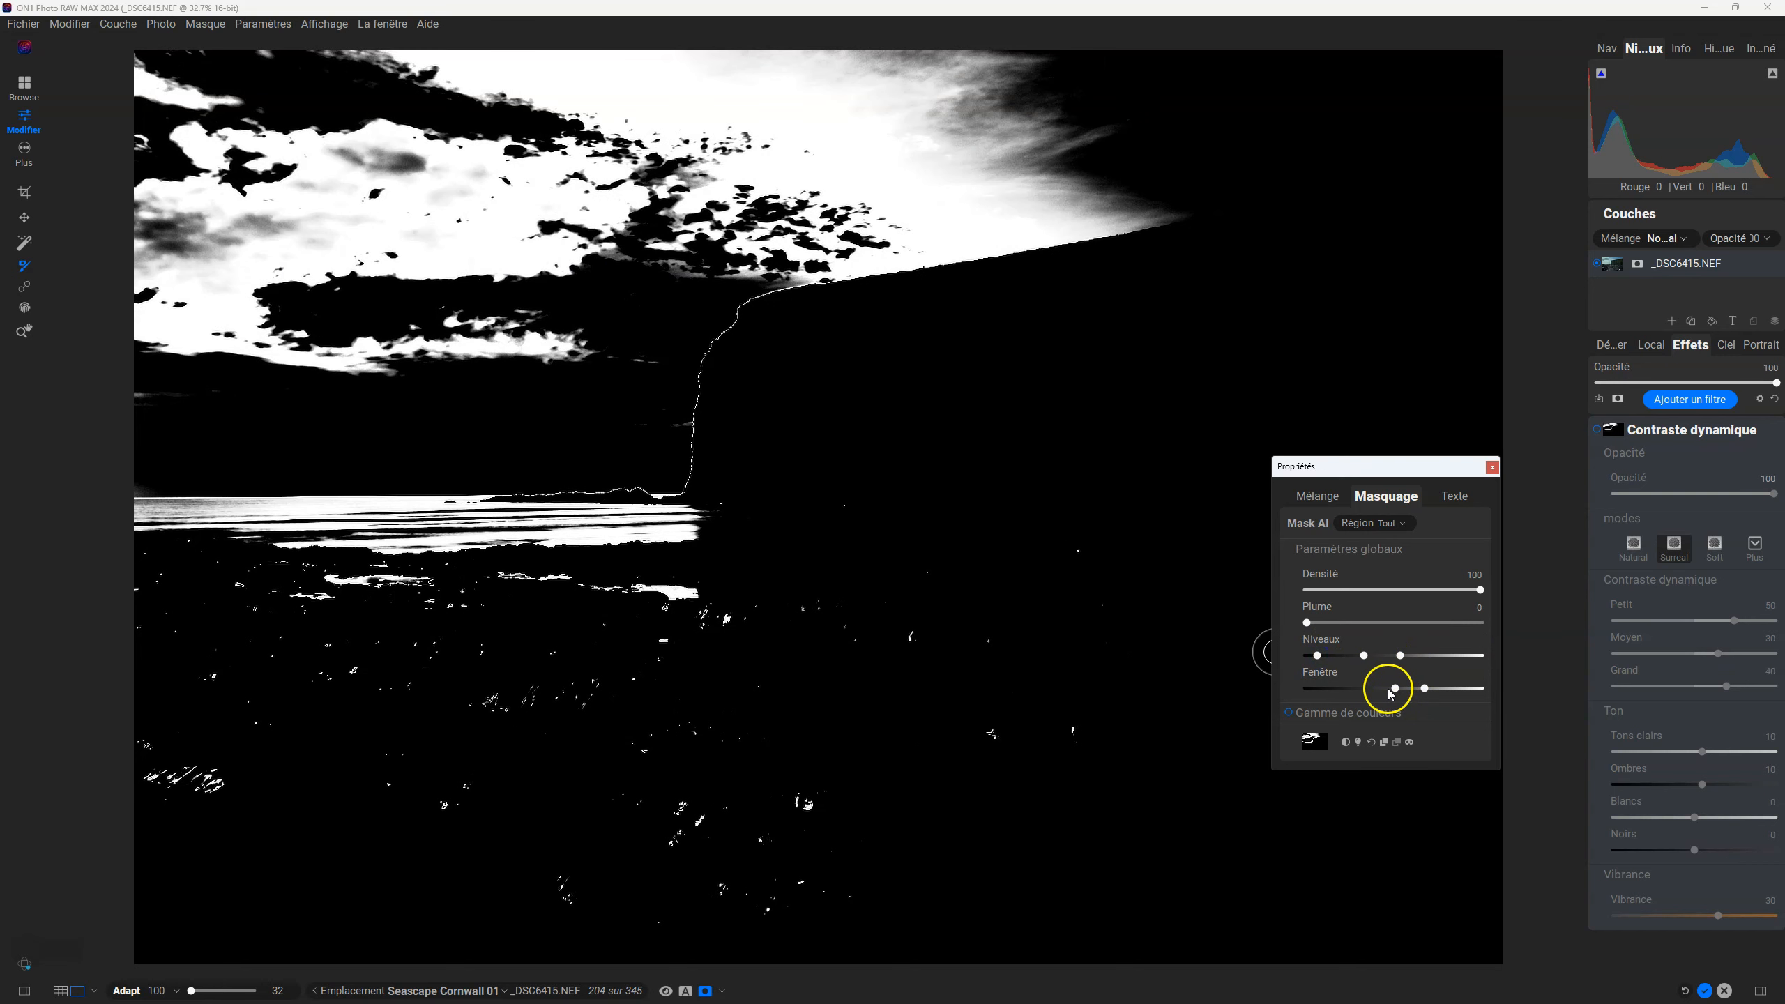
{"action": "left_click_drag", "start_coordinate": [1395, 687], "coordinate": [1307, 688]}
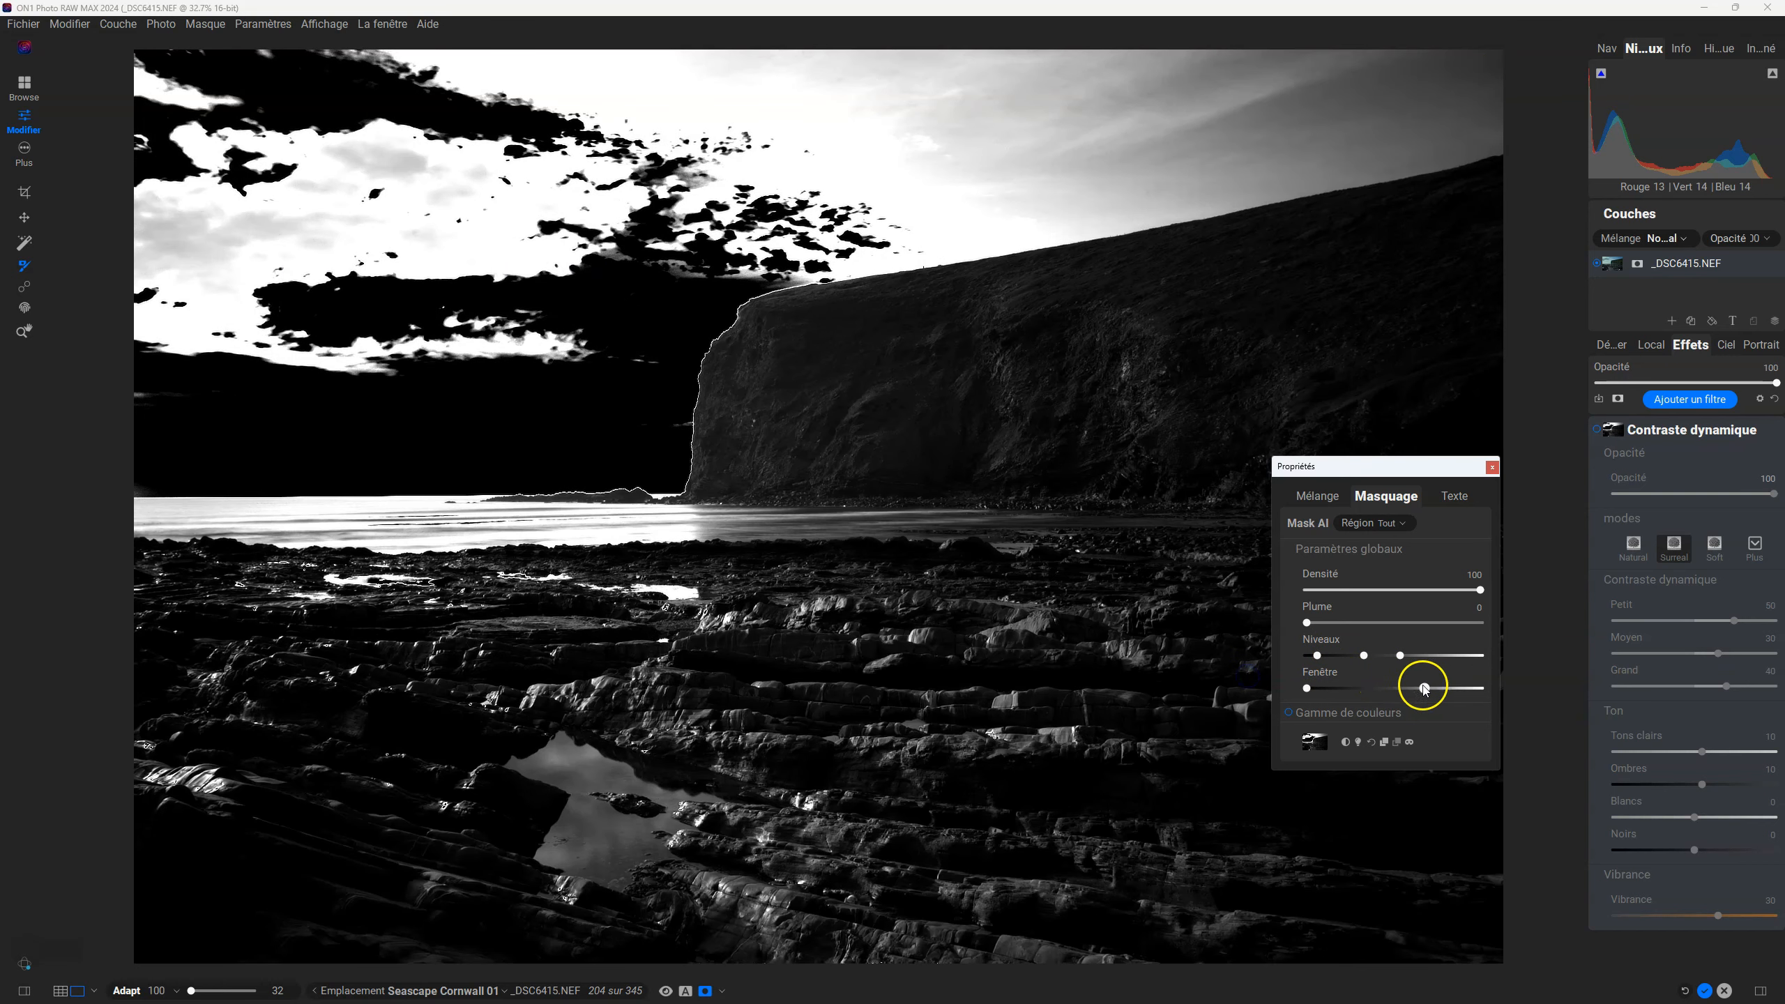
{"action": "left_click_drag", "start_coordinate": [1423, 688], "coordinate": [1591, 685]}
{"action": "double_click", "coordinate": [1400, 654]}
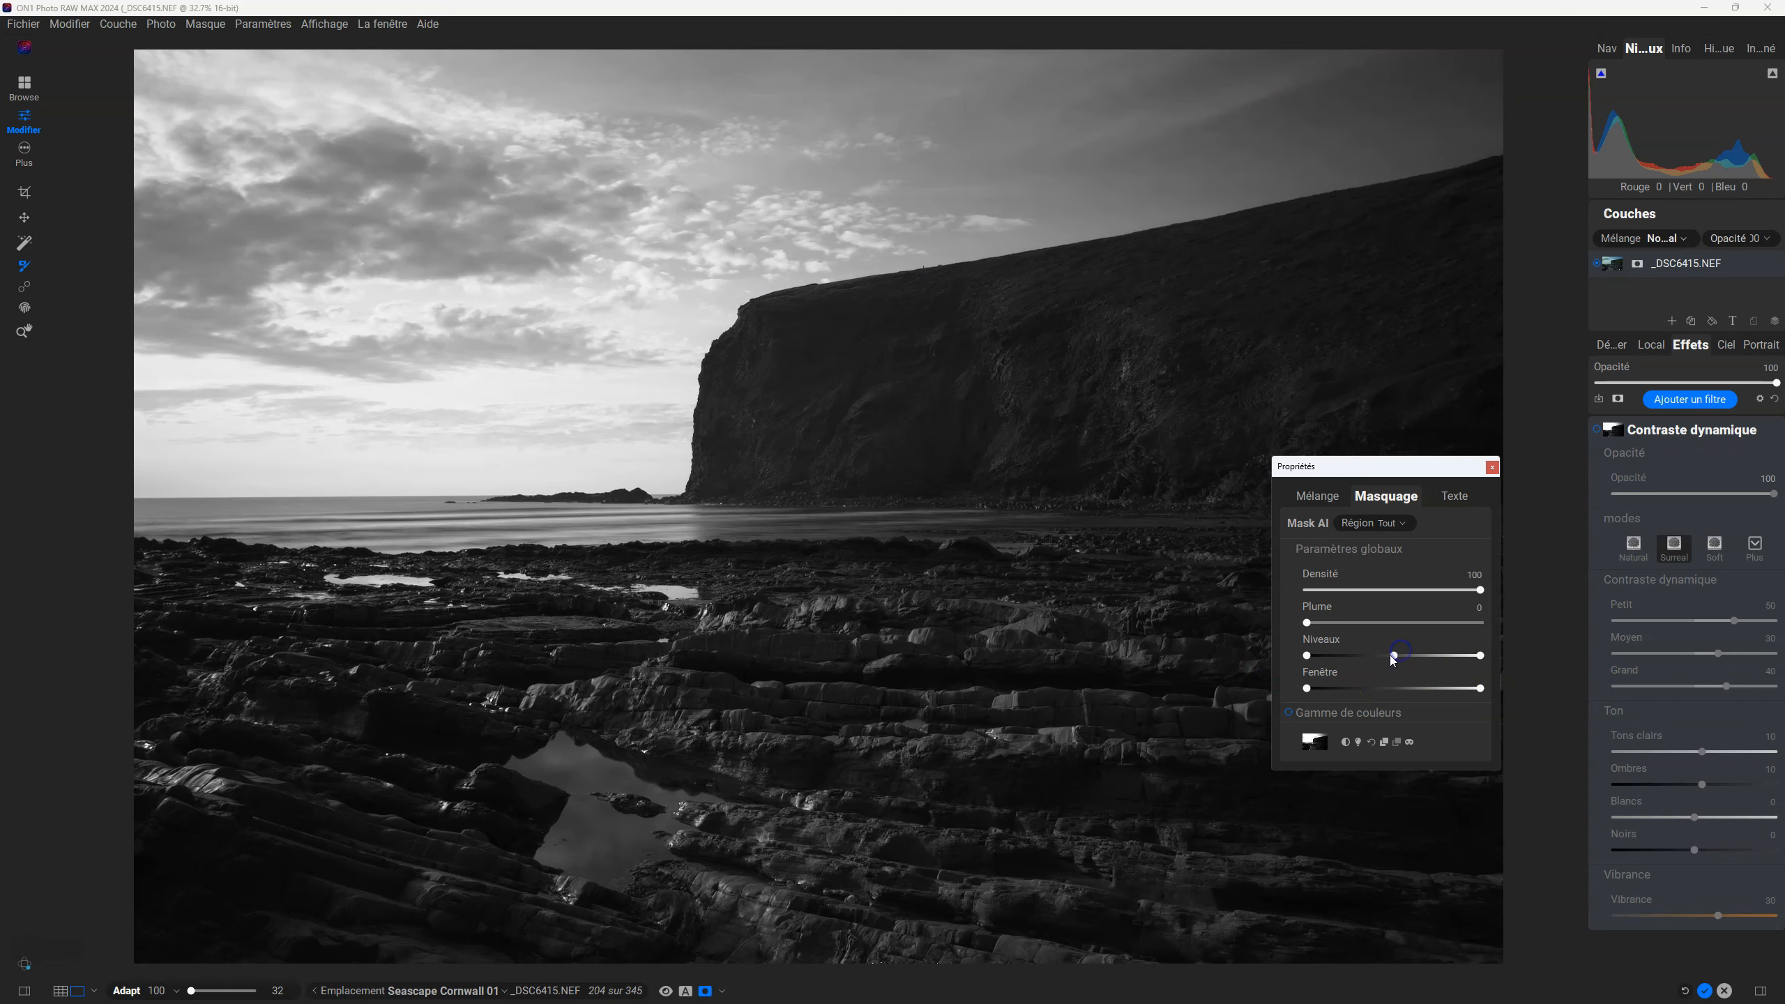
Step: Try a Fenêtre range from the middle to about four-fifths with Niveaux narrowed to about one-fifth through two-thirds, and invert the mask
{"action": "left_click_drag", "start_coordinate": [1306, 688], "coordinate": [1384, 646]}
{"action": "left_click_drag", "start_coordinate": [1313, 659], "coordinate": [1341, 655]}
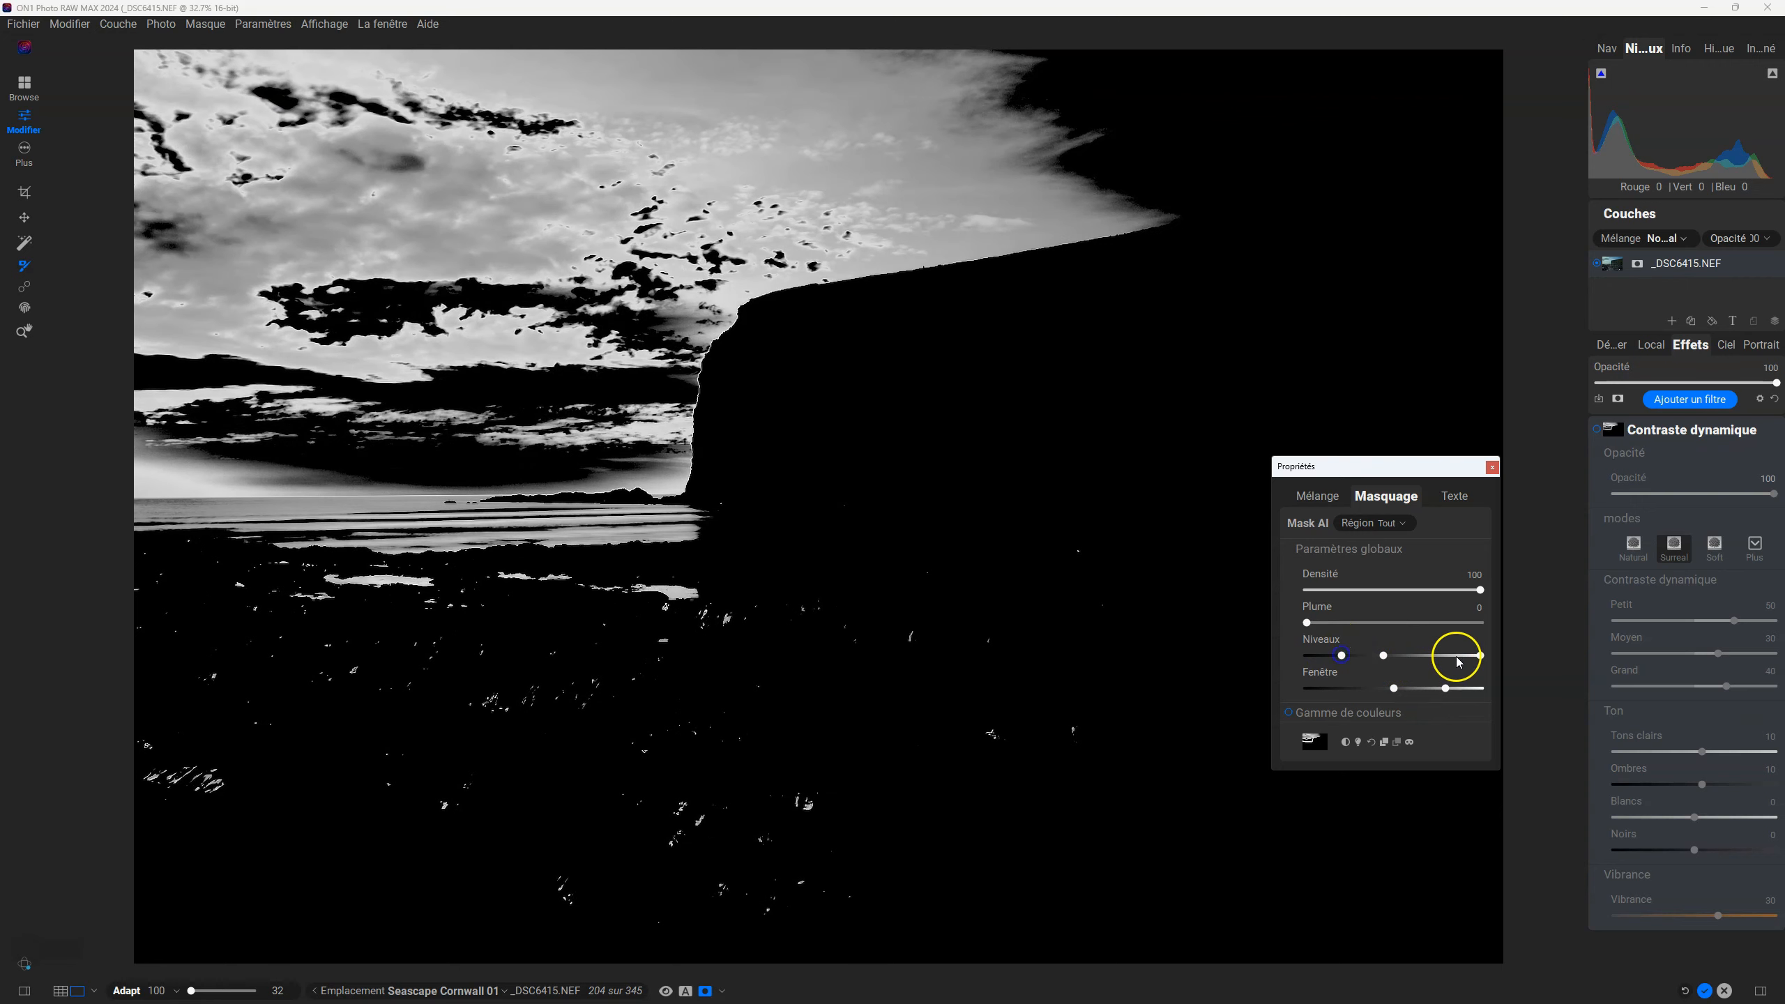
{"action": "left_click_drag", "start_coordinate": [1478, 655], "coordinate": [1424, 658]}
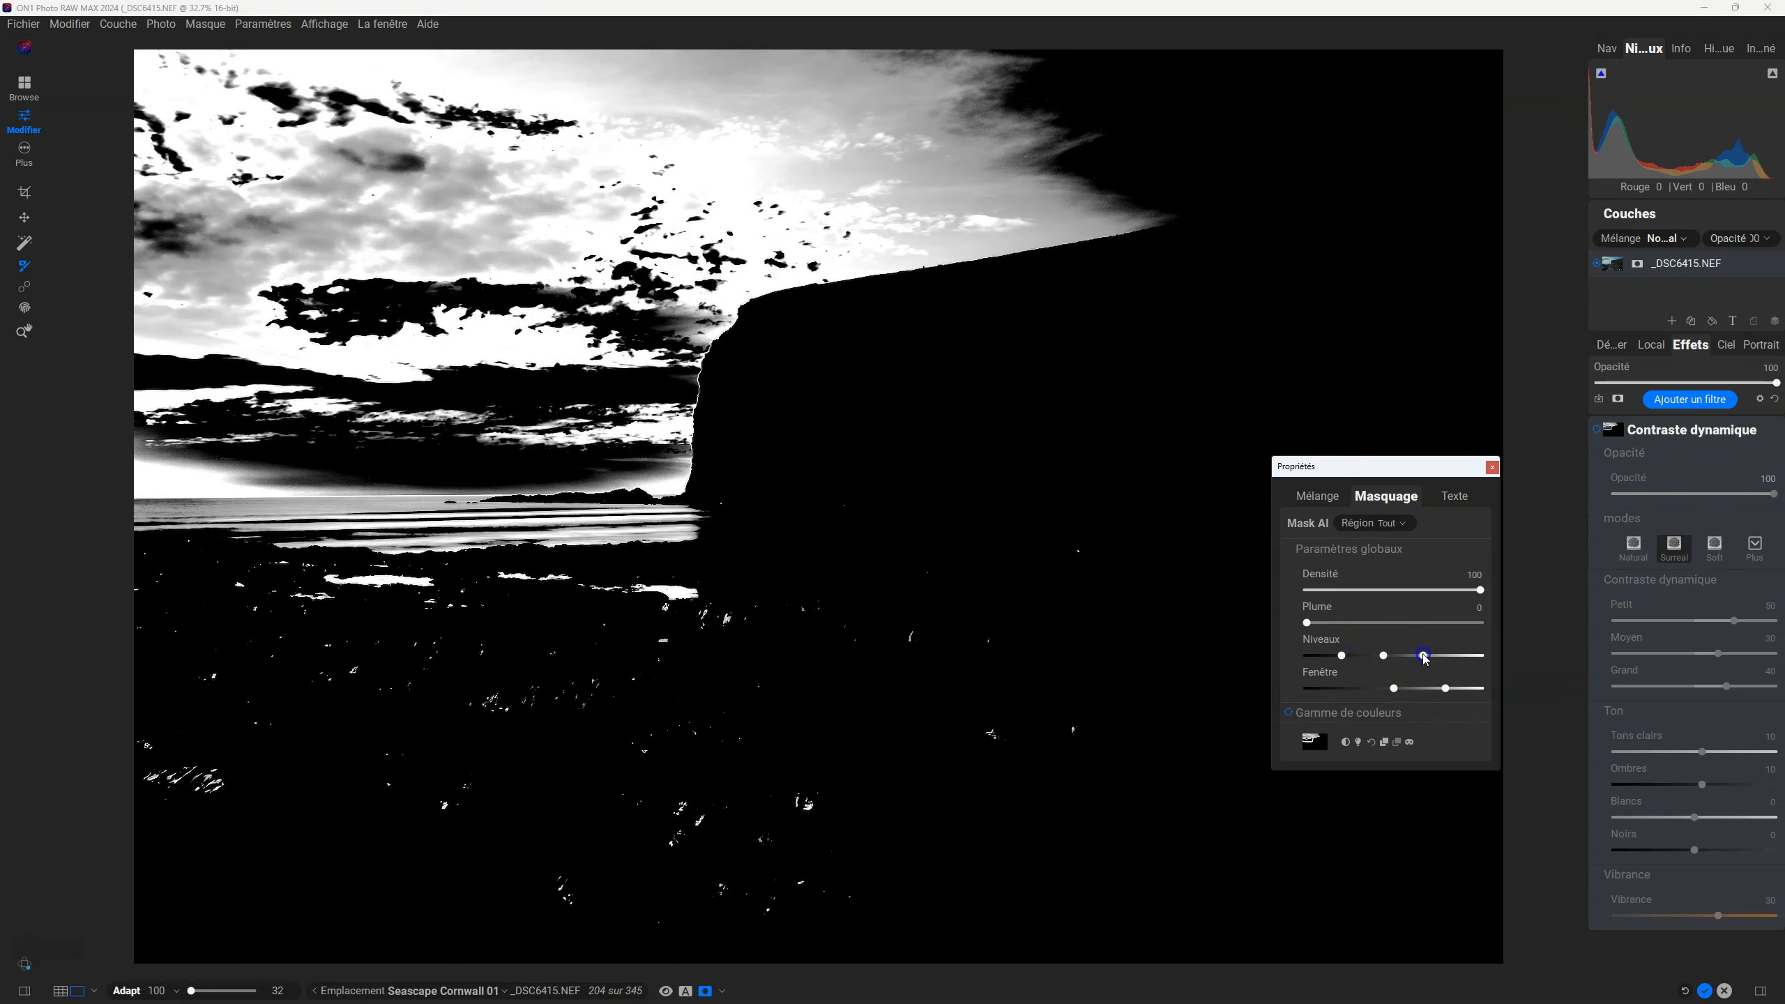
{"action": "left_click", "coordinate": [1344, 743]}
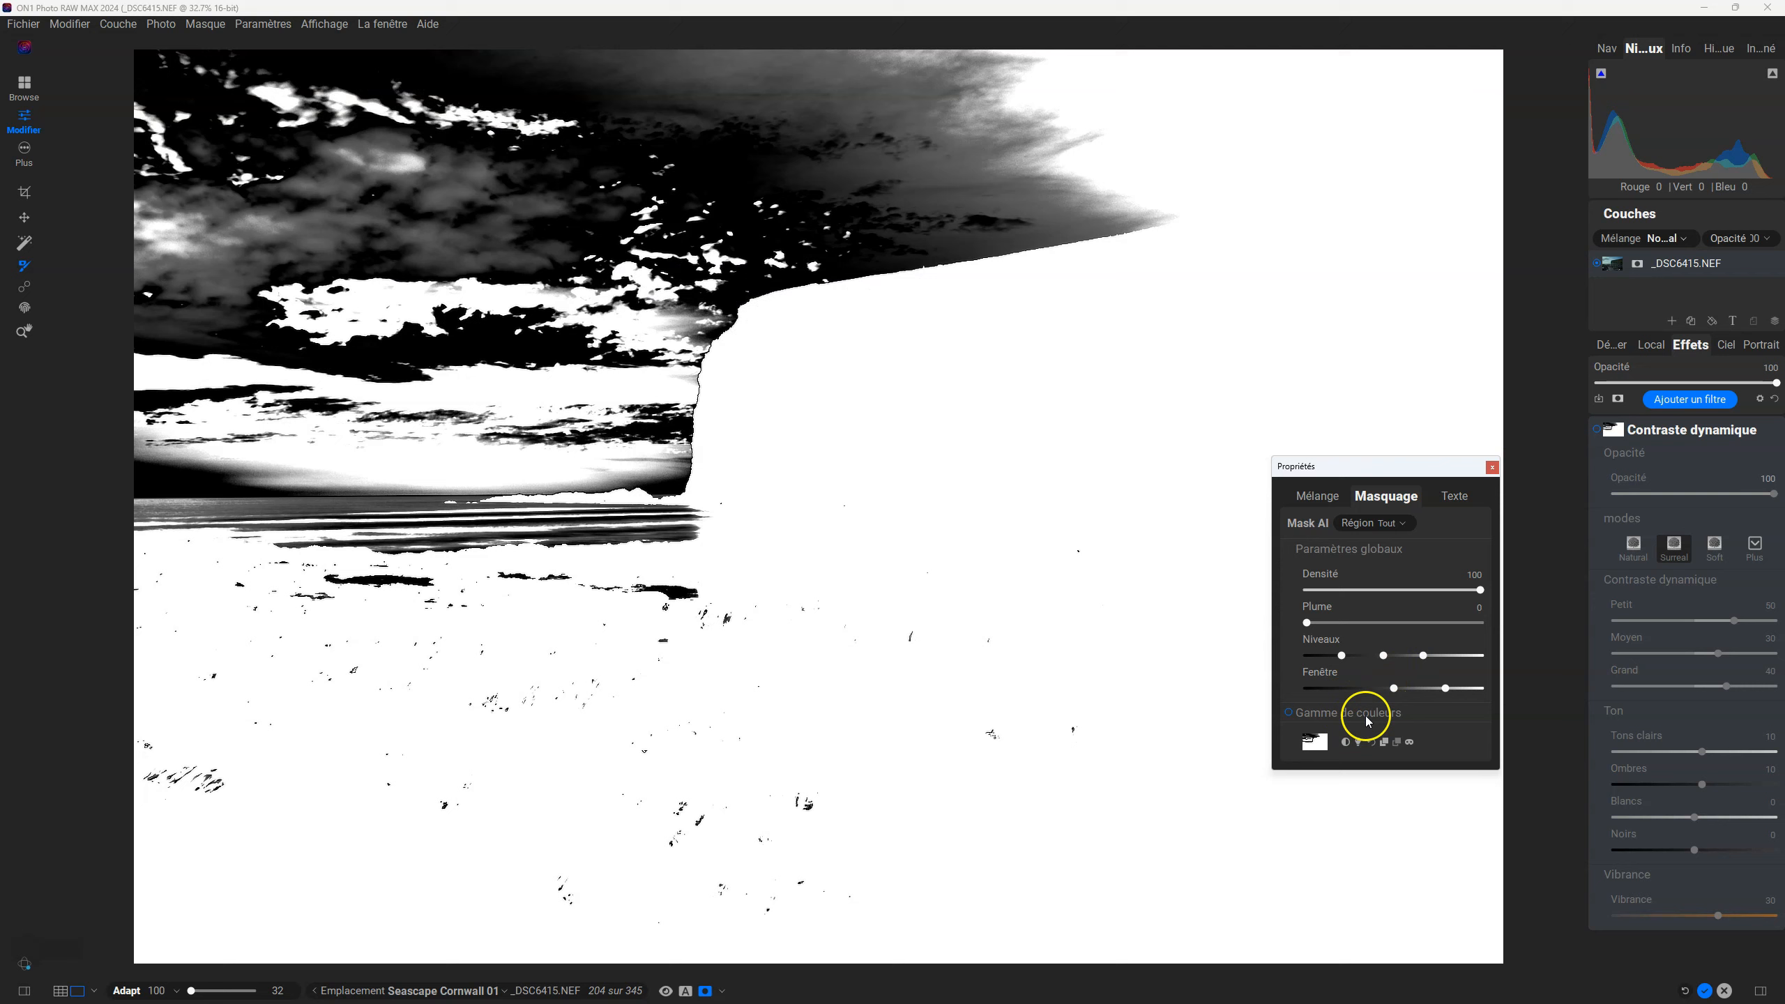
Step: Reset the mask's Fenêtre and Niveaux sliders to their full ranges and invert the mask back to the bright tones
{"action": "left_click_drag", "start_coordinate": [1395, 692], "coordinate": [1258, 674]}
{"action": "left_click", "coordinate": [1440, 692]}
{"action": "left_click_drag", "start_coordinate": [1440, 696], "coordinate": [1495, 692]}
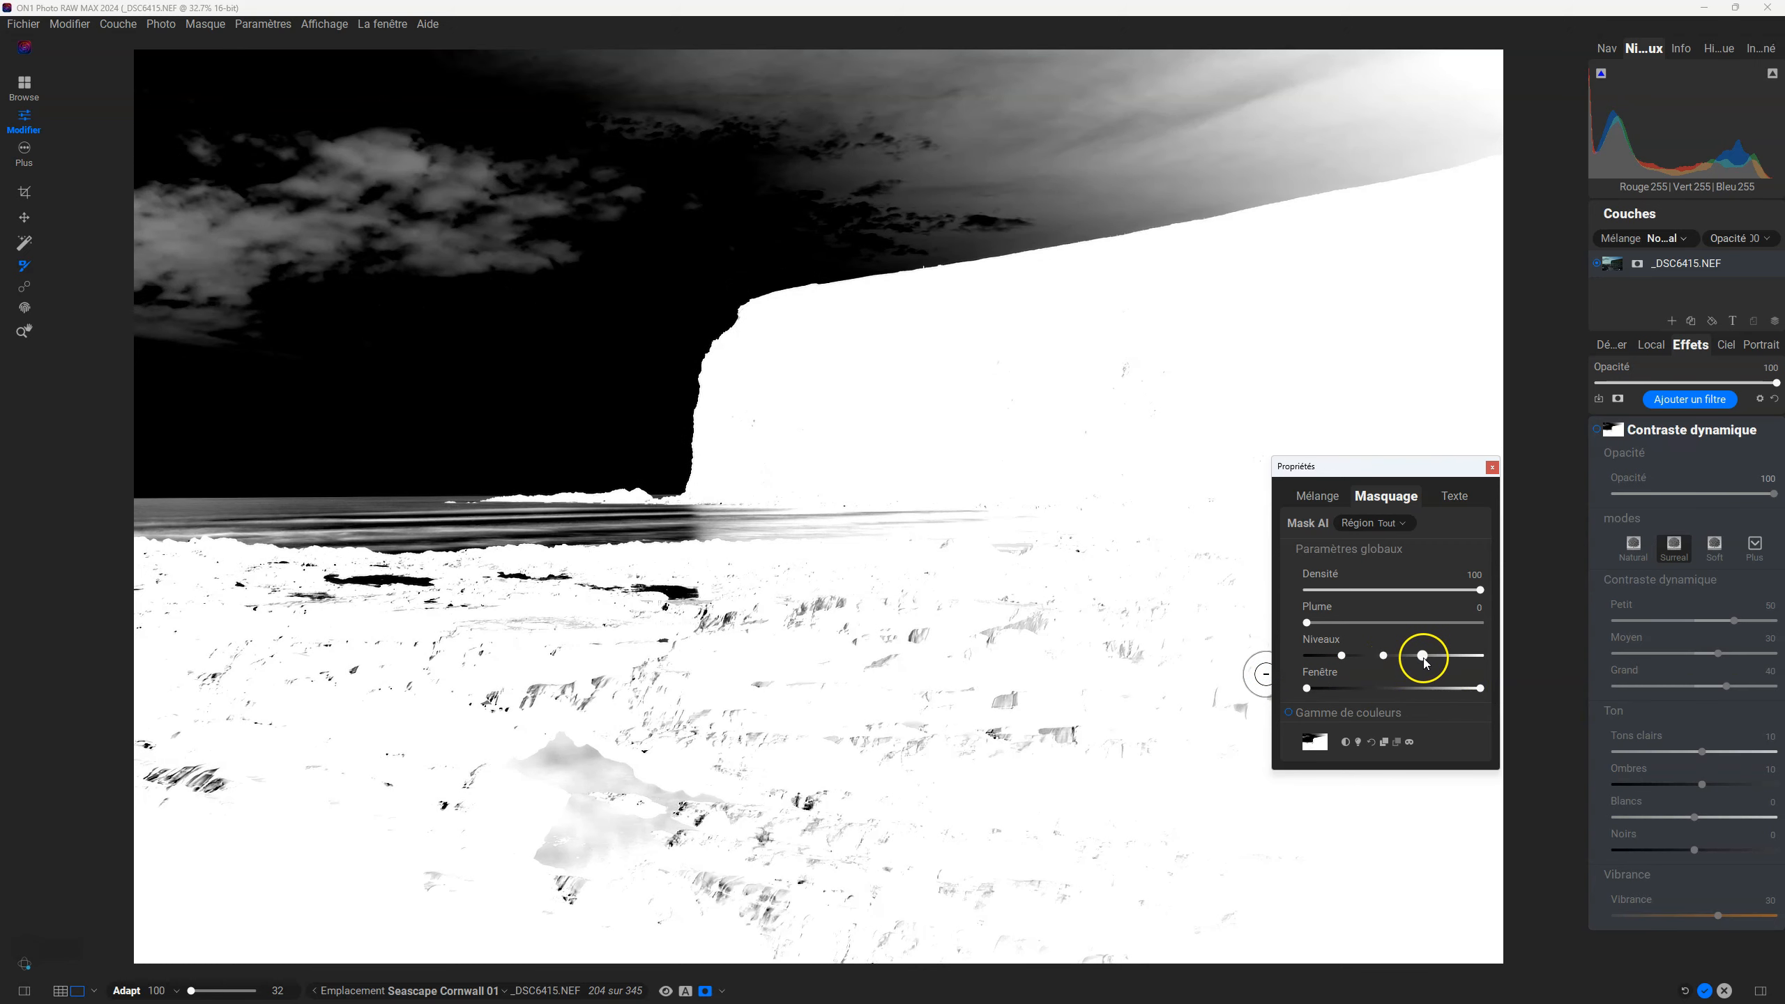
{"action": "left_click", "coordinate": [1335, 727]}
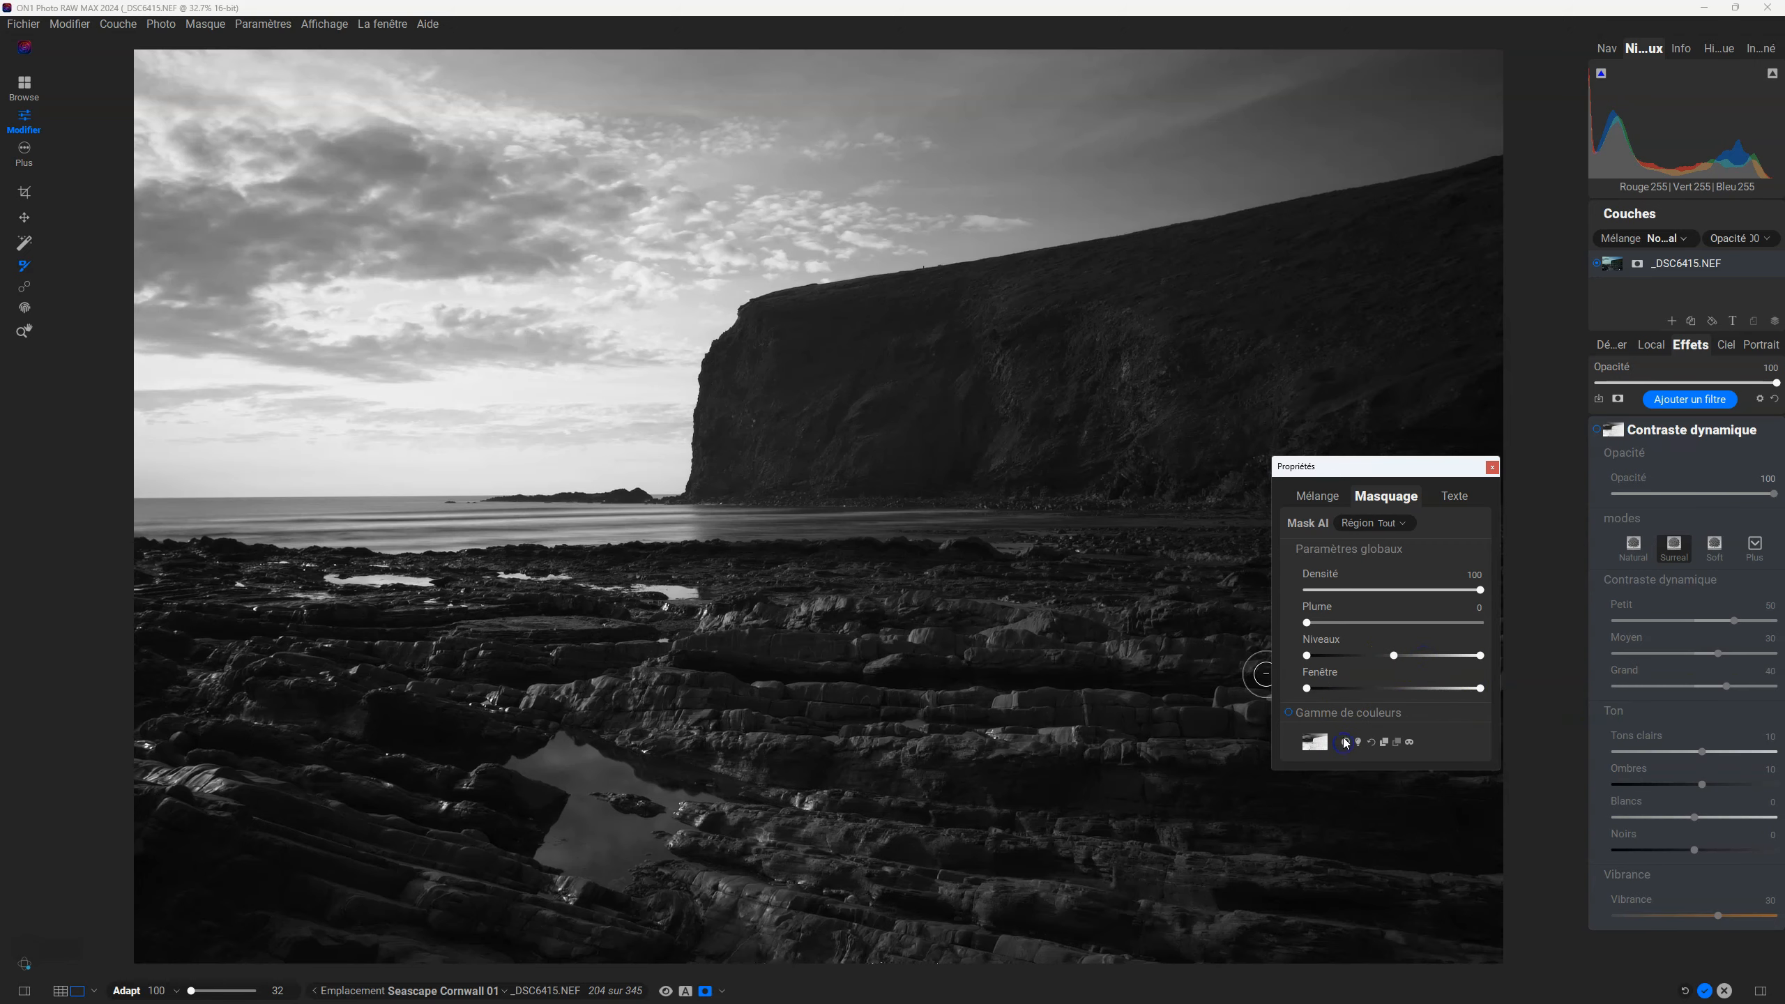
{"action": "left_click", "coordinate": [1326, 728]}
Step: Try raising the Niveaux black point to about three-fifths and painting the rocks, cliff, pools and blue sky out of the mask
{"action": "left_click_drag", "start_coordinate": [1308, 655], "coordinate": [1409, 650]}
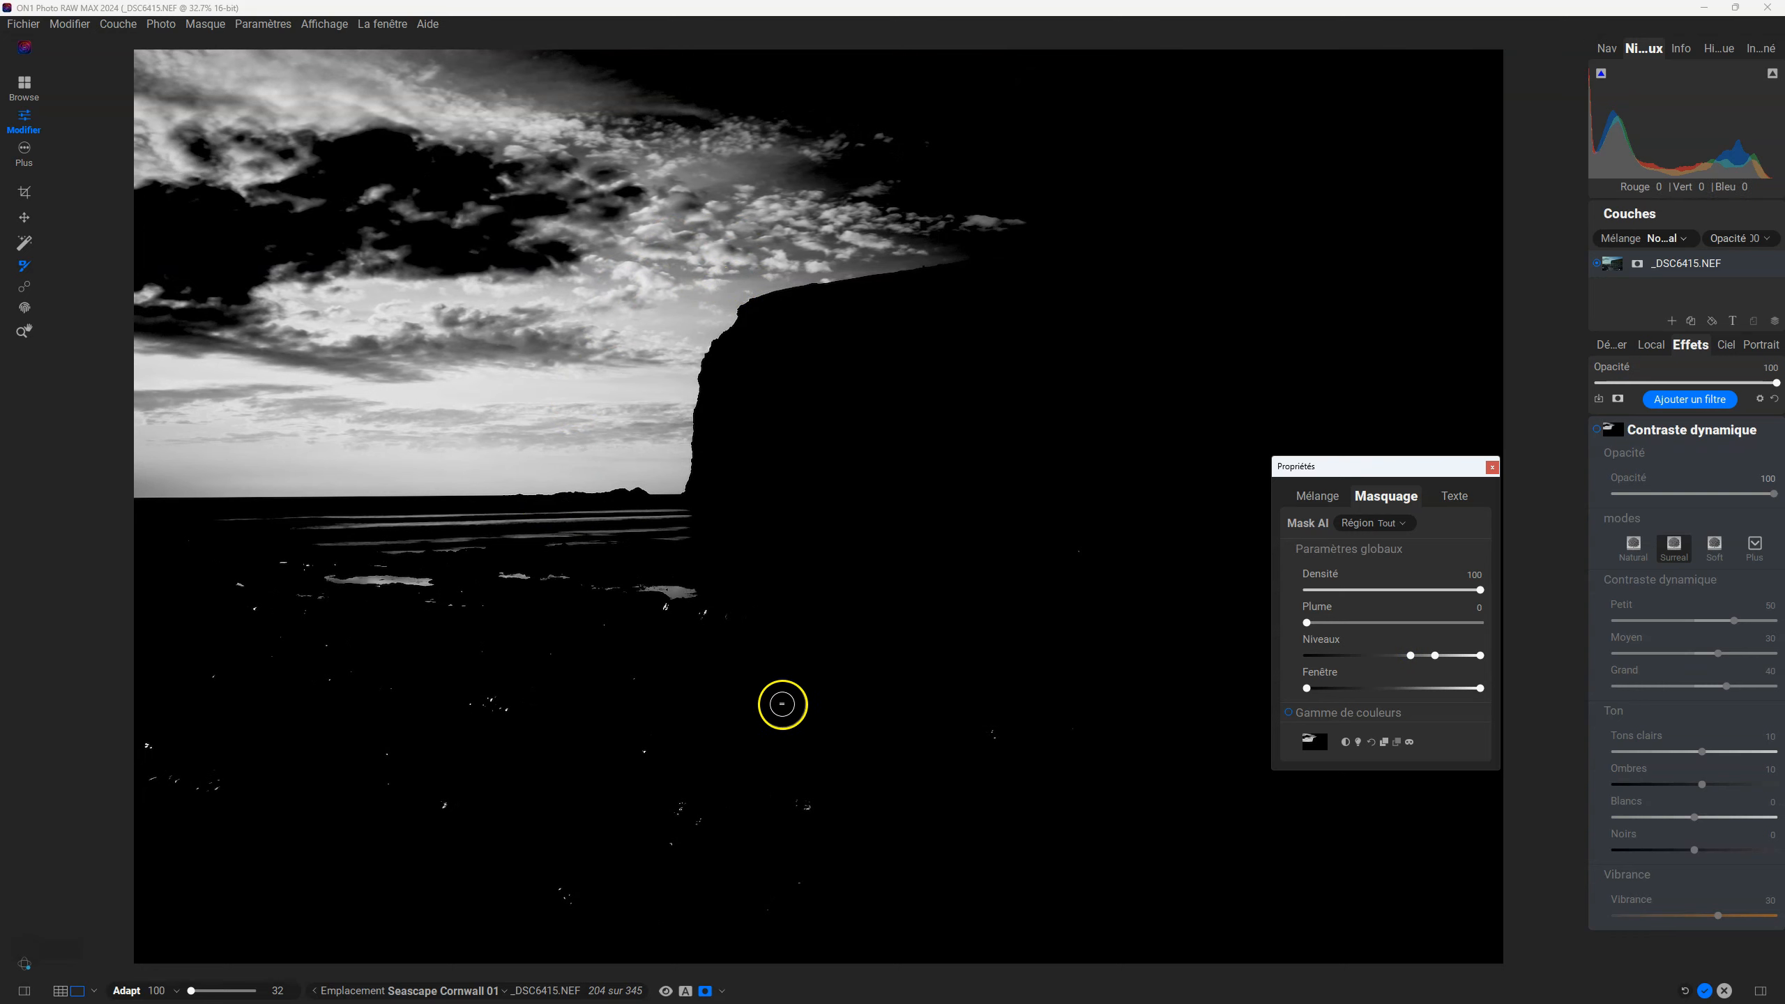
{"action": "left_click_drag", "start_coordinate": [473, 702], "coordinate": [547, 727]}
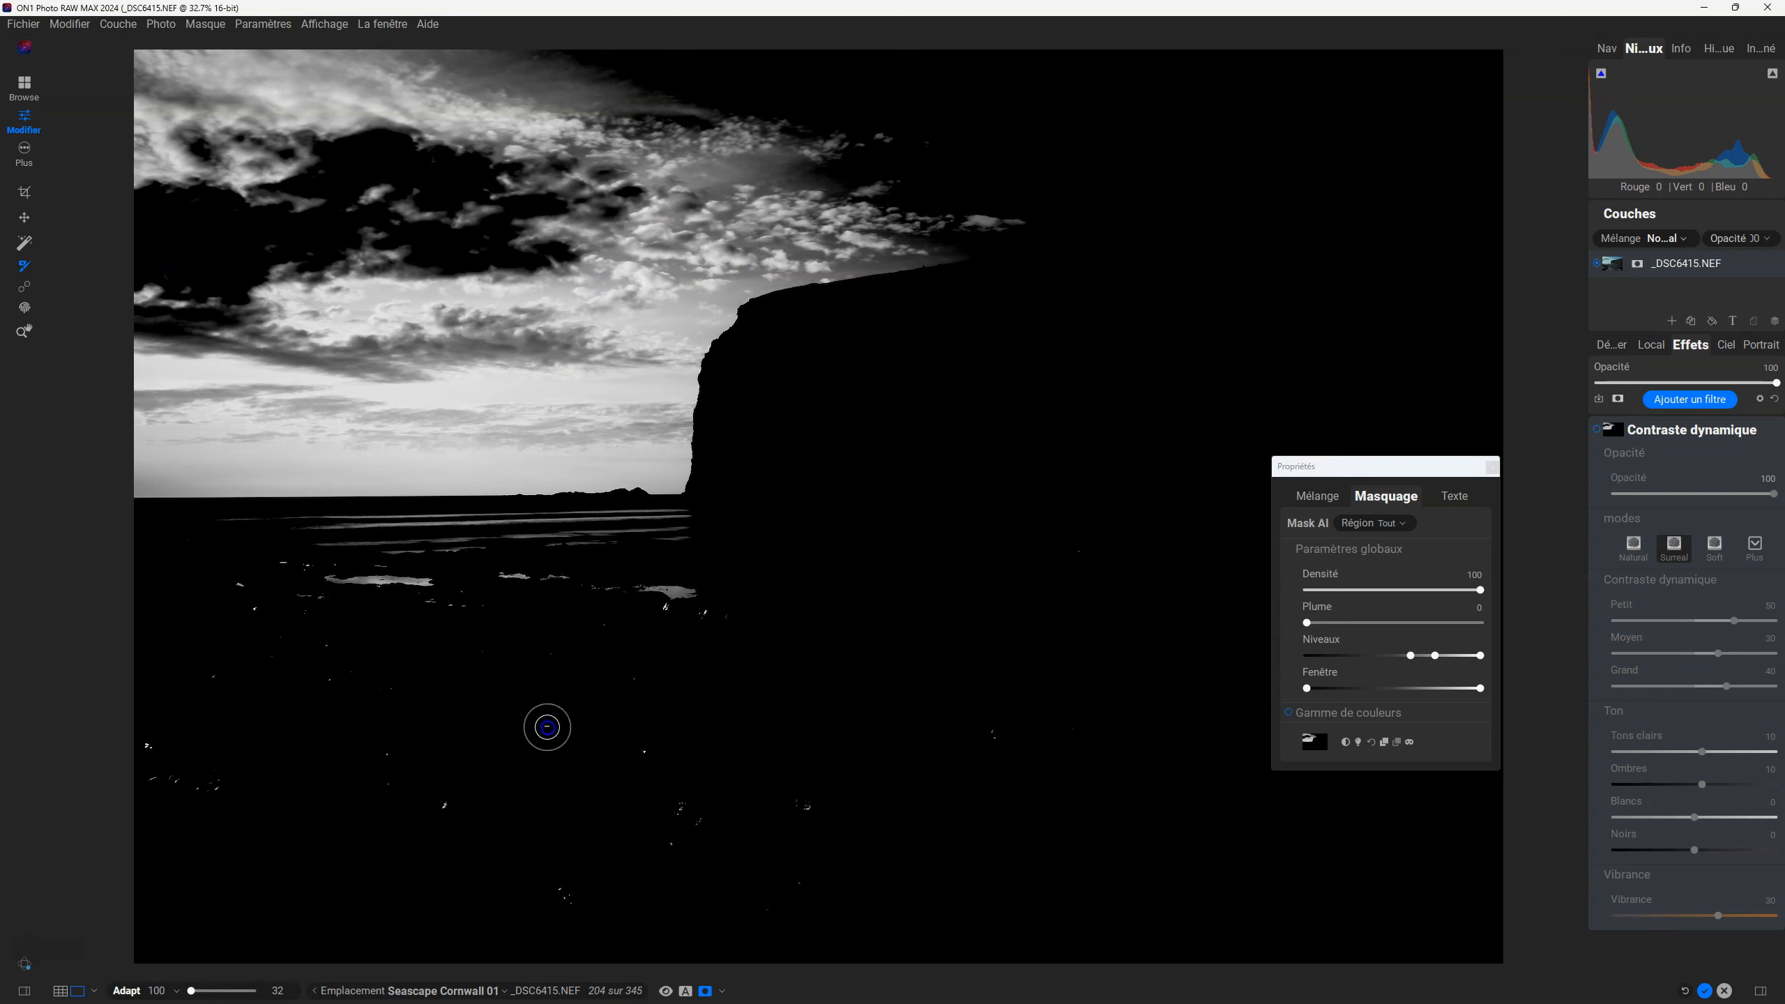
{"action": "mouse_move", "coordinate": [381, 757]}
{"action": "left_mouse_down"}
{"action": "mouse_move", "coordinate": [376, 787]}
{"action": "mouse_move", "coordinate": [484, 810]}
{"action": "mouse_move", "coordinate": [466, 813]}
{"action": "left_mouse_up"}
{"action": "mouse_move", "coordinate": [721, 818]}
{"action": "left_mouse_down"}
{"action": "mouse_move", "coordinate": [691, 841]}
{"action": "mouse_move", "coordinate": [671, 801]}
{"action": "mouse_move", "coordinate": [660, 734]}
{"action": "left_mouse_up"}
{"action": "mouse_move", "coordinate": [576, 658]}
{"action": "left_mouse_down"}
{"action": "mouse_move", "coordinate": [465, 651]}
{"action": "mouse_move", "coordinate": [683, 662]}
{"action": "mouse_move", "coordinate": [721, 841]}
{"action": "mouse_move", "coordinate": [794, 823]}
{"action": "left_mouse_up"}
{"action": "left_click_drag", "start_coordinate": [567, 896], "coordinate": [932, 905]}
{"action": "mouse_move", "coordinate": [1075, 735]}
{"action": "left_mouse_down"}
{"action": "mouse_move", "coordinate": [967, 717]}
{"action": "mouse_move", "coordinate": [960, 767]}
{"action": "mouse_move", "coordinate": [1002, 540]}
{"action": "mouse_move", "coordinate": [1063, 547]}
{"action": "mouse_move", "coordinate": [624, 616]}
{"action": "mouse_move", "coordinate": [788, 630]}
{"action": "mouse_move", "coordinate": [360, 609]}
{"action": "mouse_move", "coordinate": [536, 642]}
{"action": "mouse_move", "coordinate": [725, 617]}
{"action": "mouse_move", "coordinate": [494, 579]}
{"action": "mouse_move", "coordinate": [233, 595]}
{"action": "mouse_move", "coordinate": [340, 575]}
{"action": "mouse_move", "coordinate": [188, 624]}
{"action": "mouse_move", "coordinate": [138, 726]}
{"action": "mouse_move", "coordinate": [253, 681]}
{"action": "mouse_move", "coordinate": [156, 788]}
{"action": "mouse_move", "coordinate": [186, 785]}
{"action": "mouse_move", "coordinate": [246, 705]}
{"action": "mouse_move", "coordinate": [247, 664]}
{"action": "mouse_move", "coordinate": [456, 670]}
{"action": "mouse_move", "coordinate": [263, 679]}
{"action": "mouse_move", "coordinate": [180, 601]}
{"action": "mouse_move", "coordinate": [393, 664]}
{"action": "mouse_move", "coordinate": [832, 744]}
{"action": "mouse_move", "coordinate": [826, 685]}
{"action": "mouse_move", "coordinate": [906, 462]}
{"action": "mouse_move", "coordinate": [988, 366]}
{"action": "mouse_move", "coordinate": [823, 142]}
{"action": "mouse_move", "coordinate": [952, 180]}
{"action": "mouse_move", "coordinate": [825, 166]}
{"action": "mouse_move", "coordinate": [1166, 279]}
{"action": "mouse_move", "coordinate": [876, 241]}
{"action": "mouse_move", "coordinate": [899, 257]}
{"action": "mouse_move", "coordinate": [966, 260]}
{"action": "mouse_move", "coordinate": [1002, 229]}
{"action": "mouse_move", "coordinate": [900, 143]}
{"action": "mouse_move", "coordinate": [679, 120]}
{"action": "mouse_move", "coordinate": [544, 56]}
{"action": "mouse_move", "coordinate": [664, 75]}
{"action": "mouse_move", "coordinate": [800, 140]}
{"action": "mouse_move", "coordinate": [868, 233]}
{"action": "mouse_move", "coordinate": [786, 288]}
{"action": "mouse_move", "coordinate": [789, 191]}
{"action": "mouse_move", "coordinate": [718, 131]}
{"action": "mouse_move", "coordinate": [915, 241]}
{"action": "mouse_move", "coordinate": [900, 275]}
{"action": "mouse_move", "coordinate": [808, 227]}
{"action": "left_mouse_up"}
{"action": "left_click", "coordinate": [824, 740]}
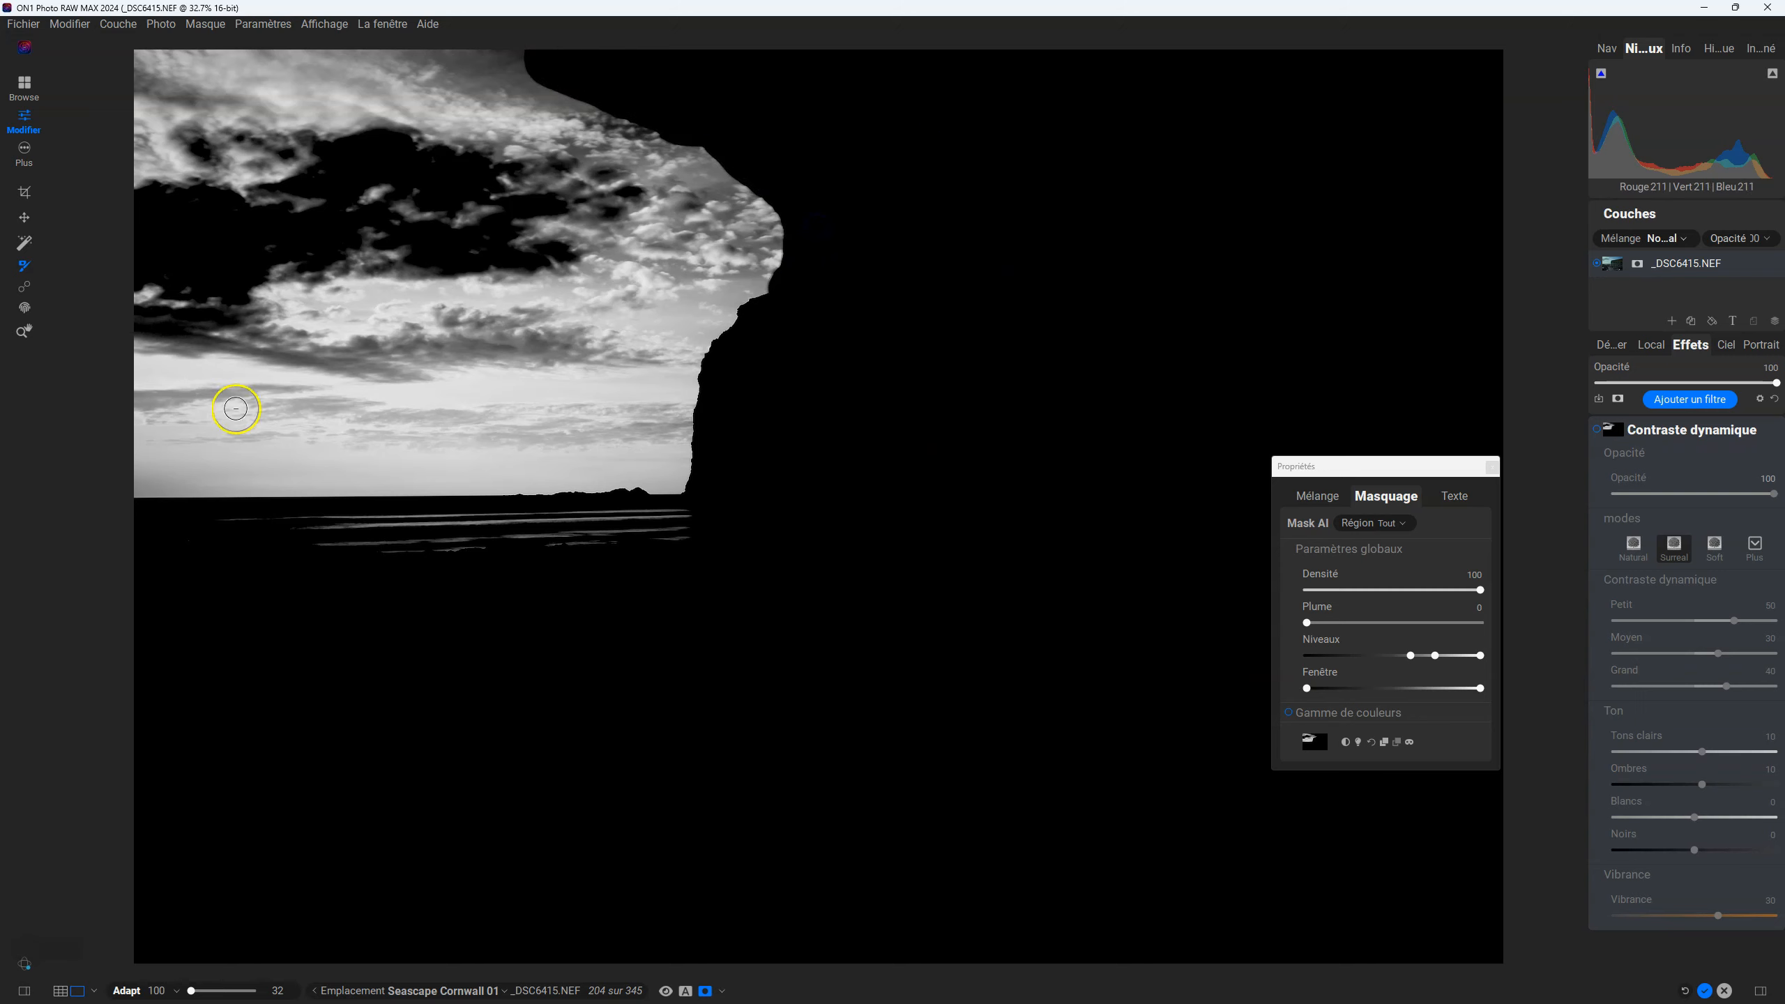
{"action": "left_click_drag", "start_coordinate": [463, 601], "coordinate": [634, 584]}
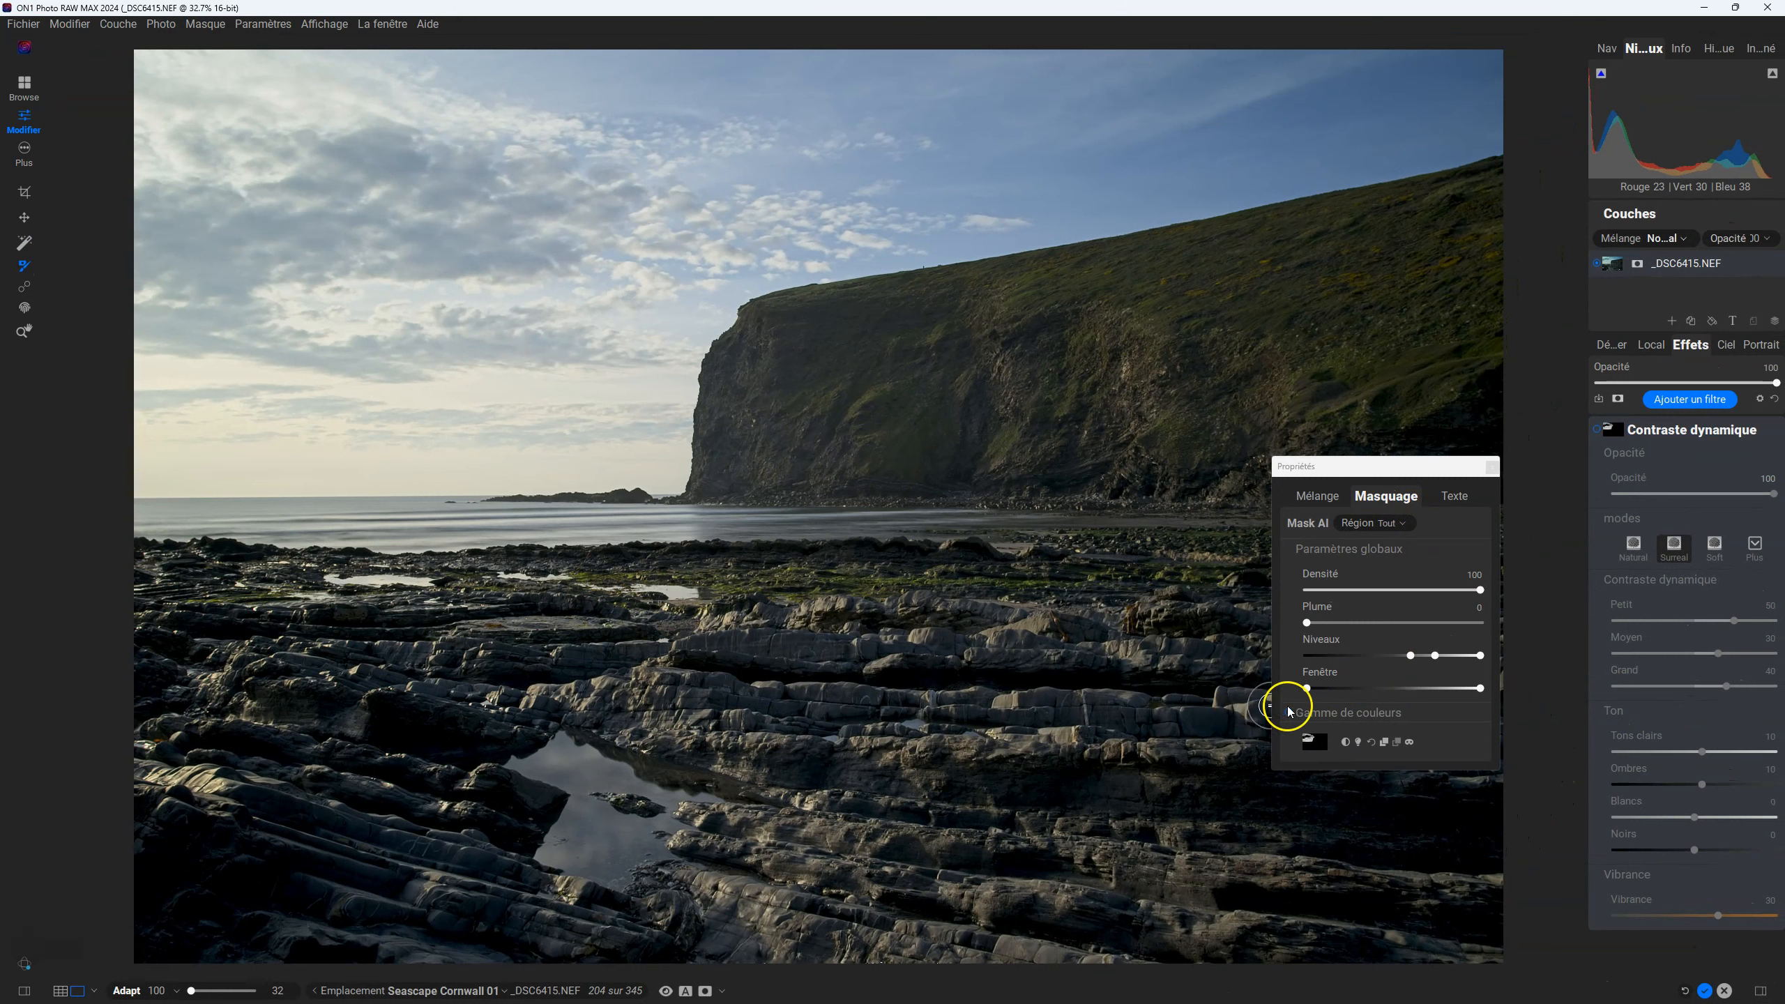
Step: Reset the painted luminosity mask's adjustments, enable Gamme de couleurs on it and check the mask view
{"action": "left_click", "coordinate": [1370, 743]}
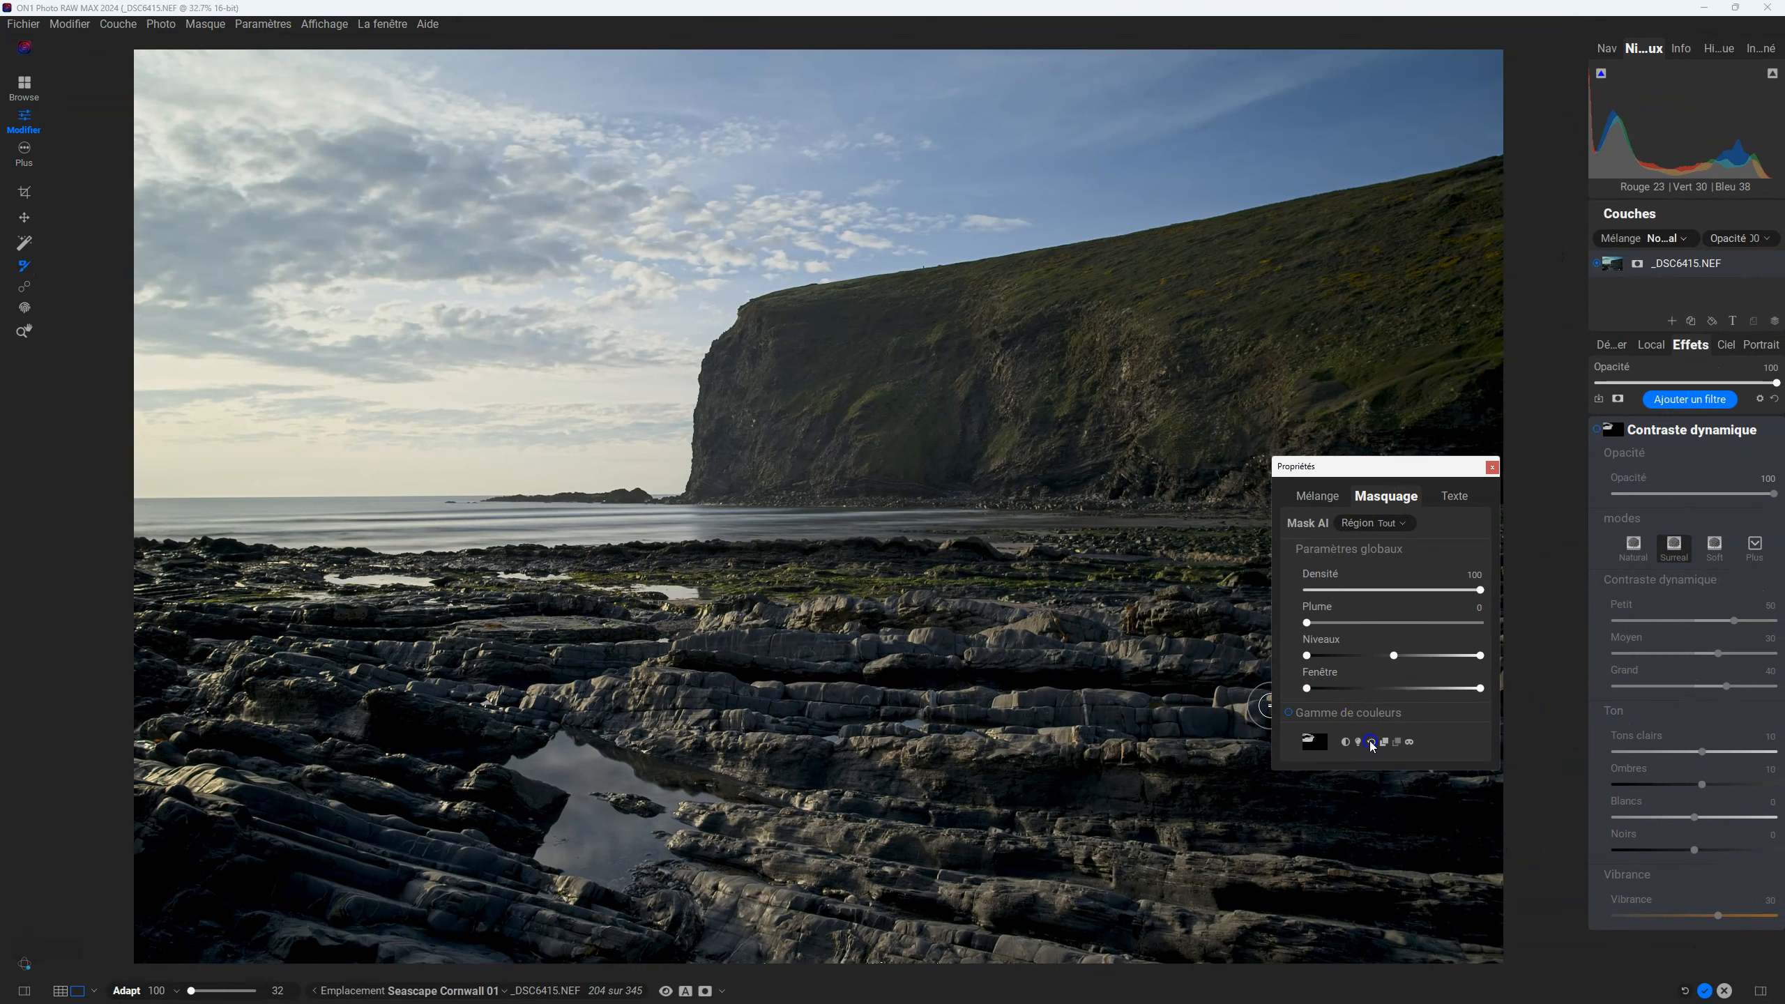
{"action": "left_click", "coordinate": [1347, 710]}
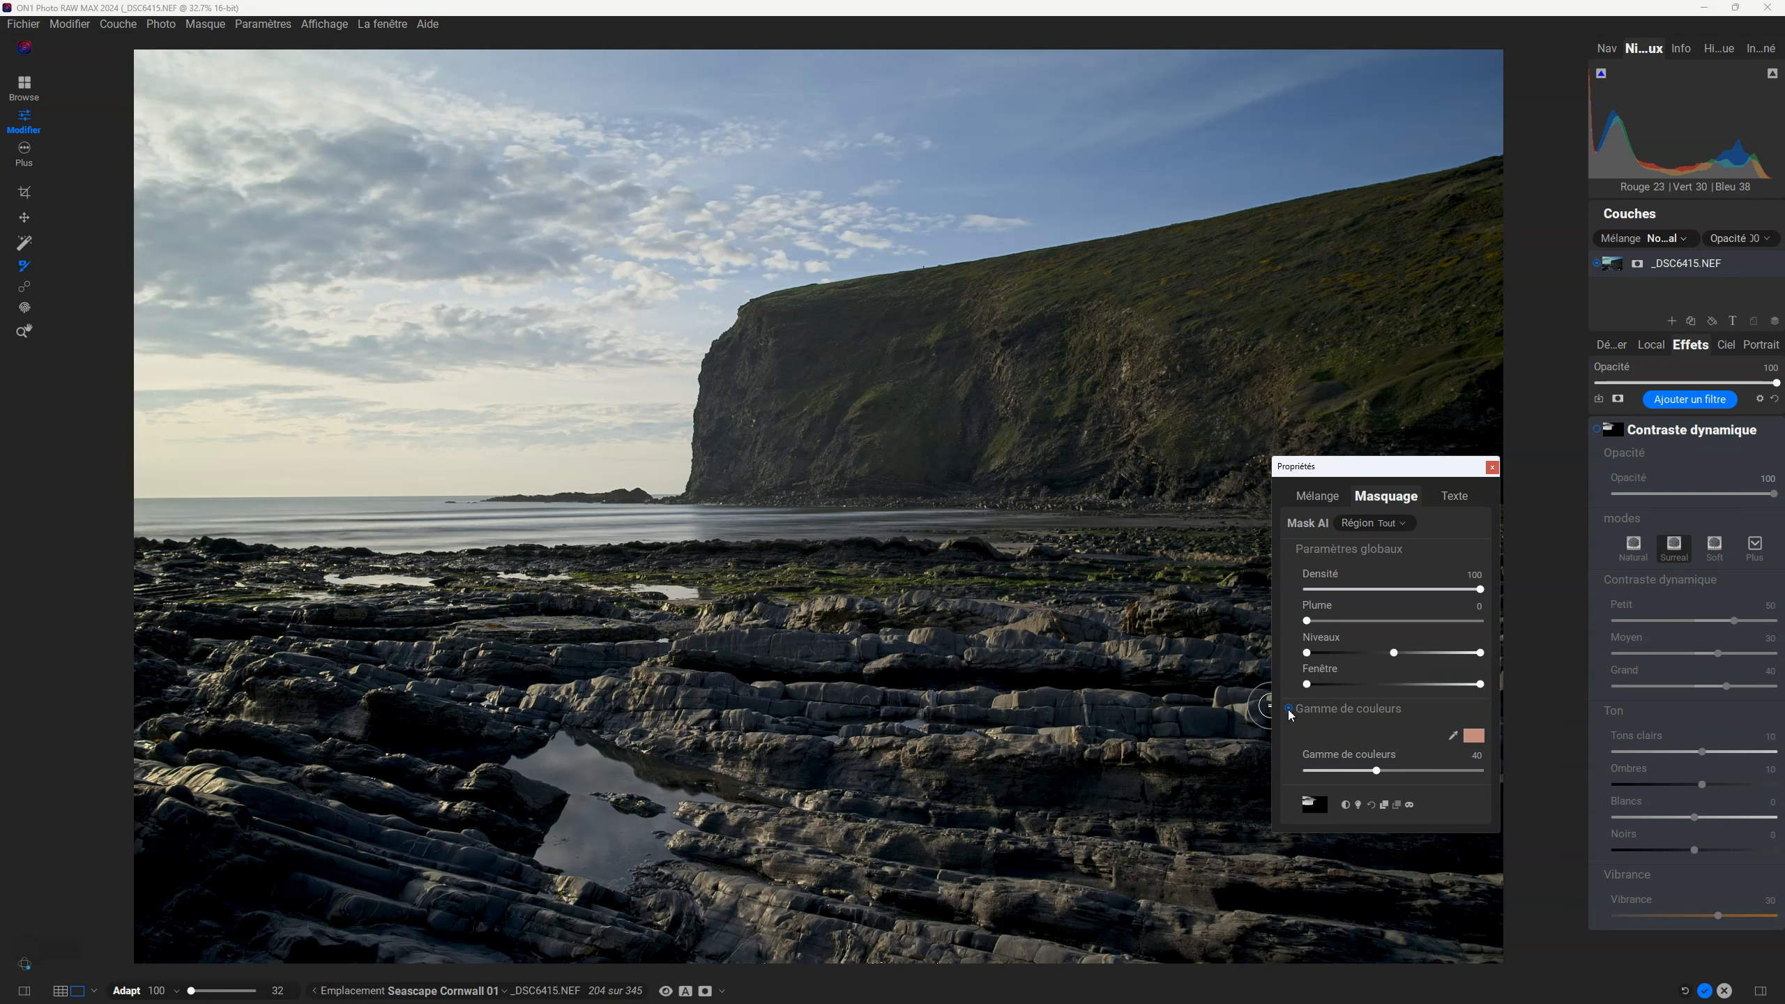
{"action": "key", "text": "o"}
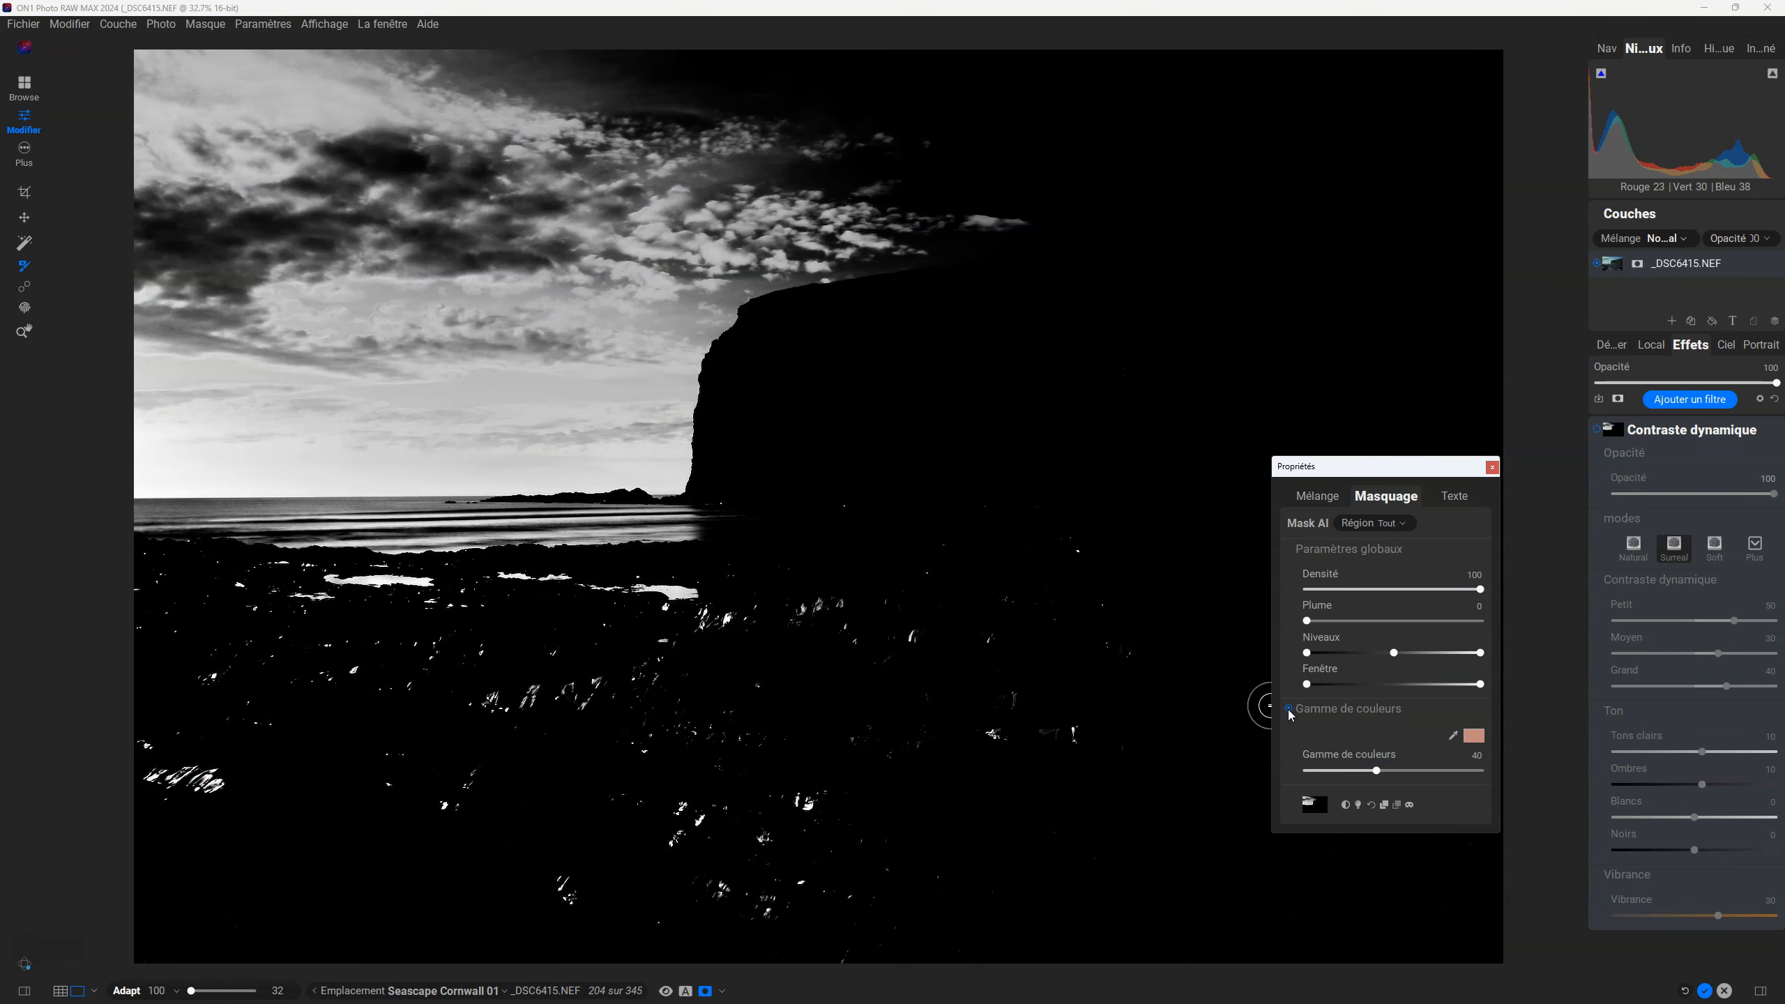
{"action": "key", "text": "o"}
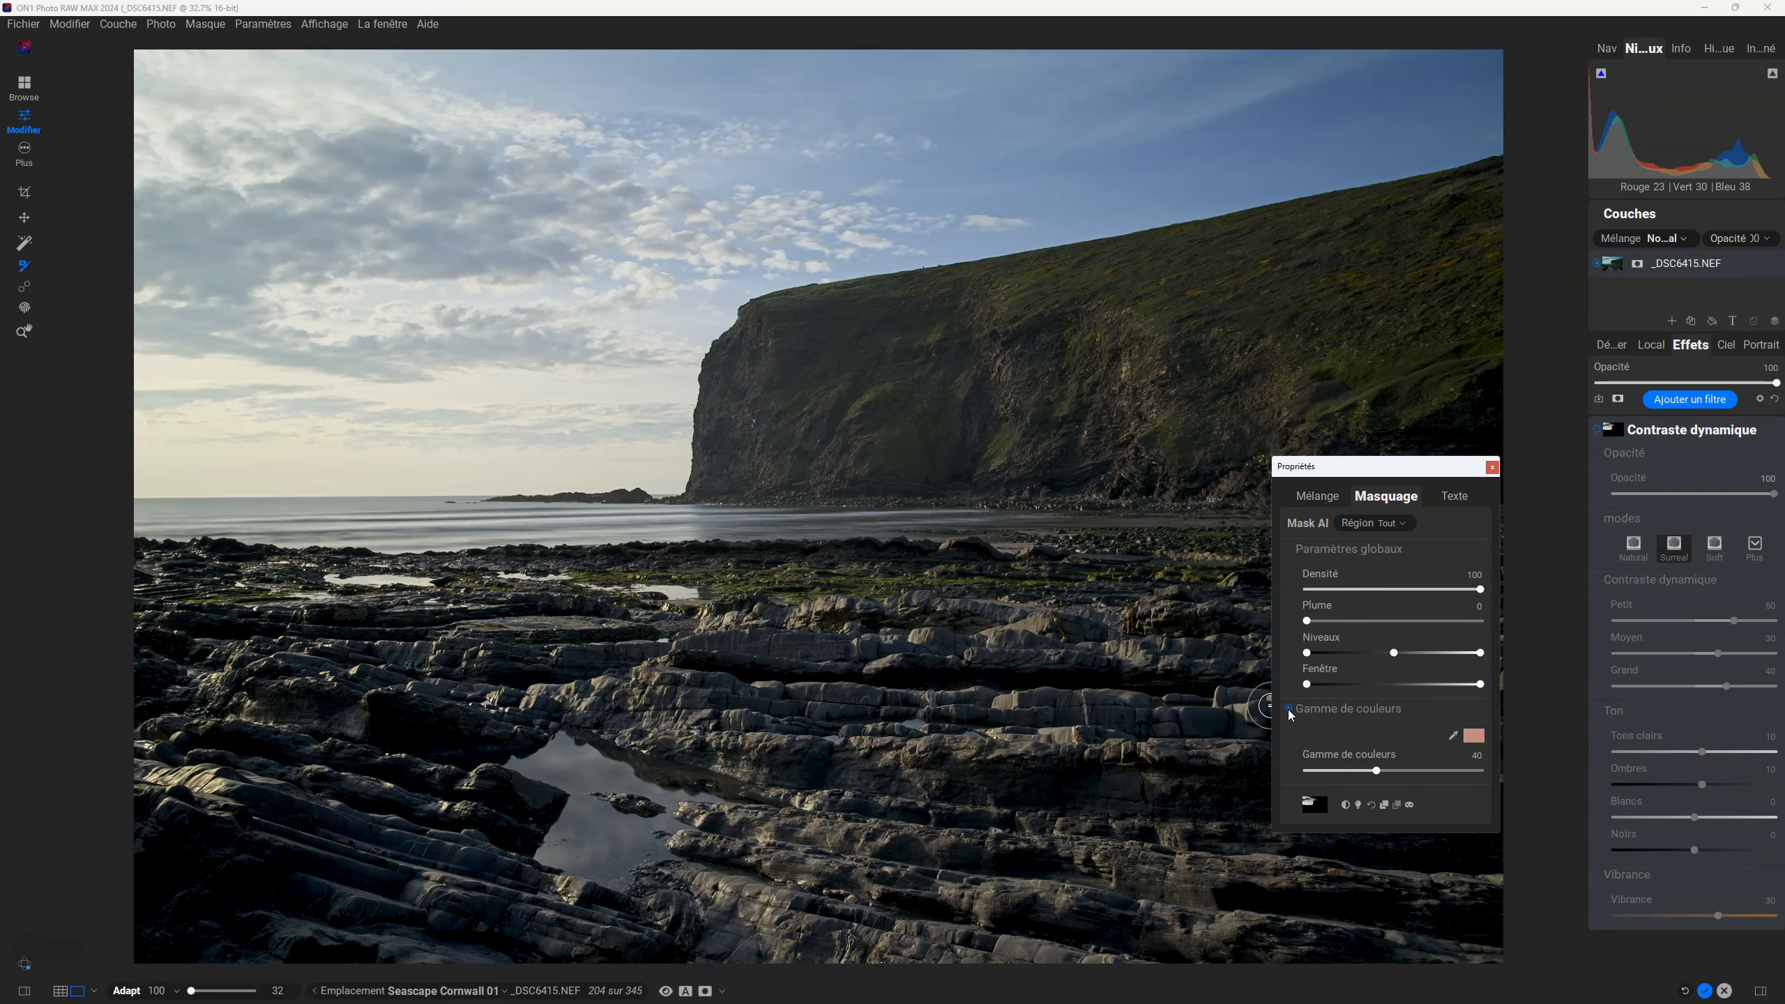
Step: Sample the dark rock colour in the photo as the Gamme de couleurs target and check it in the colour selection dialog
{"action": "left_click", "coordinate": [1480, 737]}
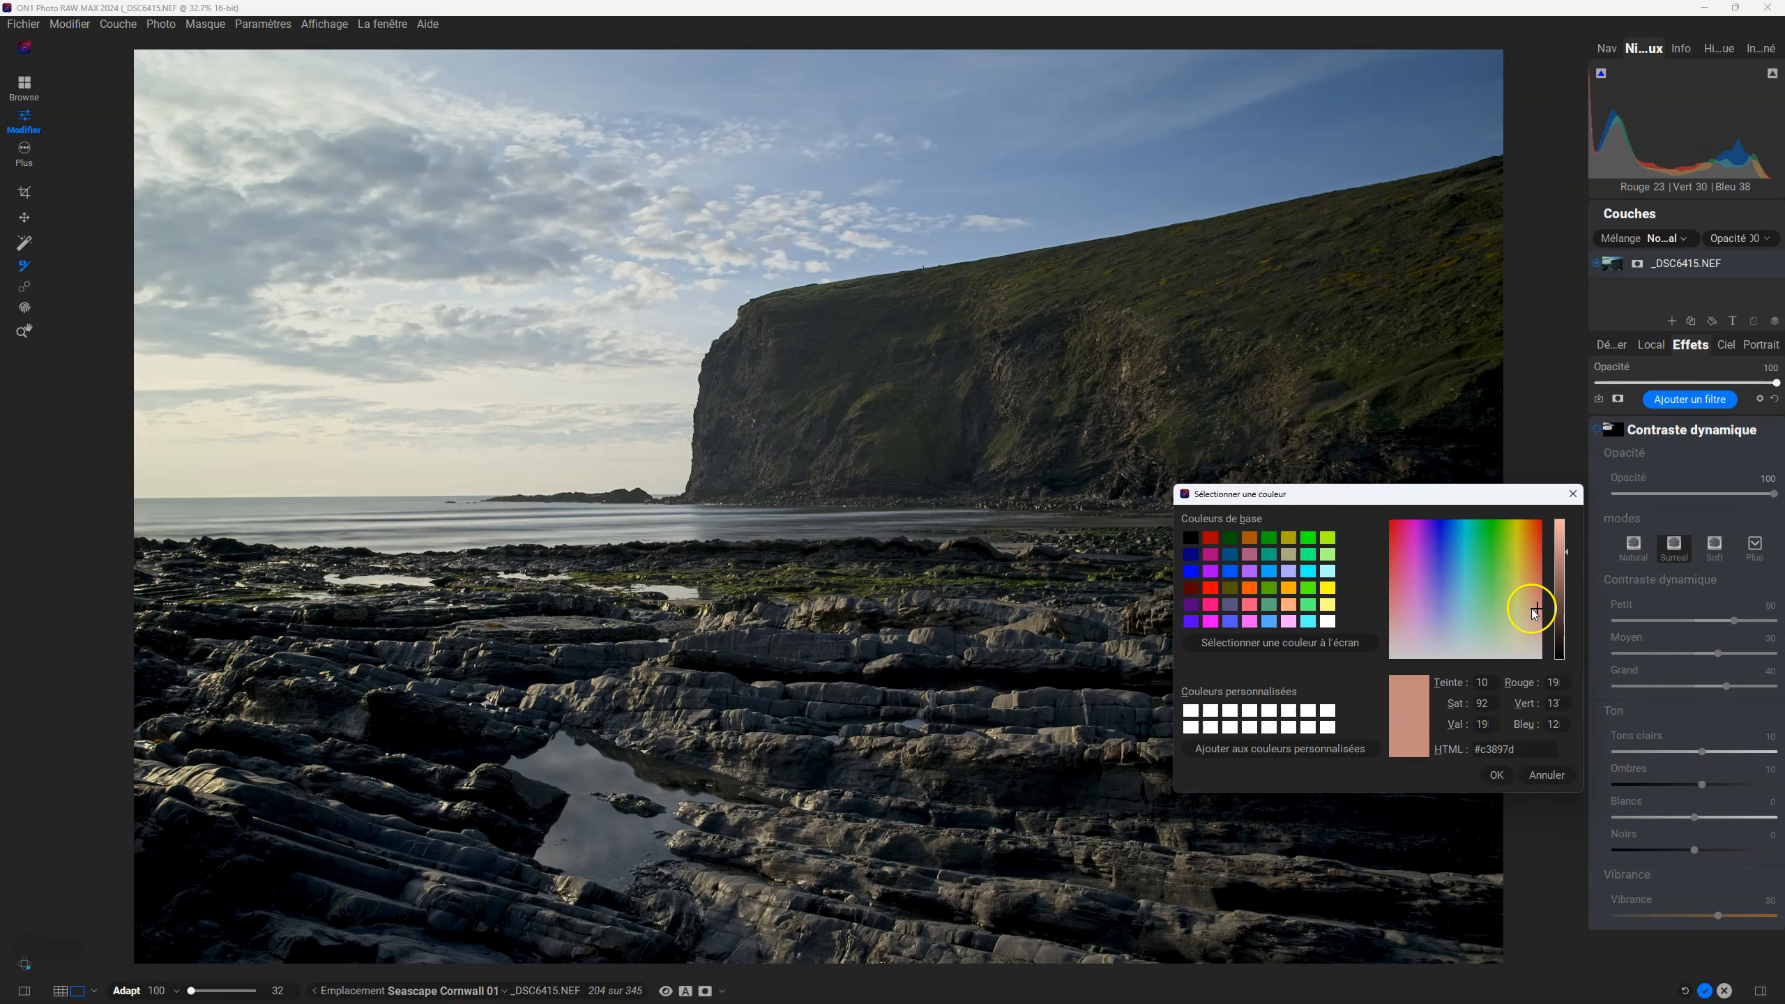
{"action": "left_click", "coordinate": [1573, 494]}
{"action": "left_click", "coordinate": [1451, 735]}
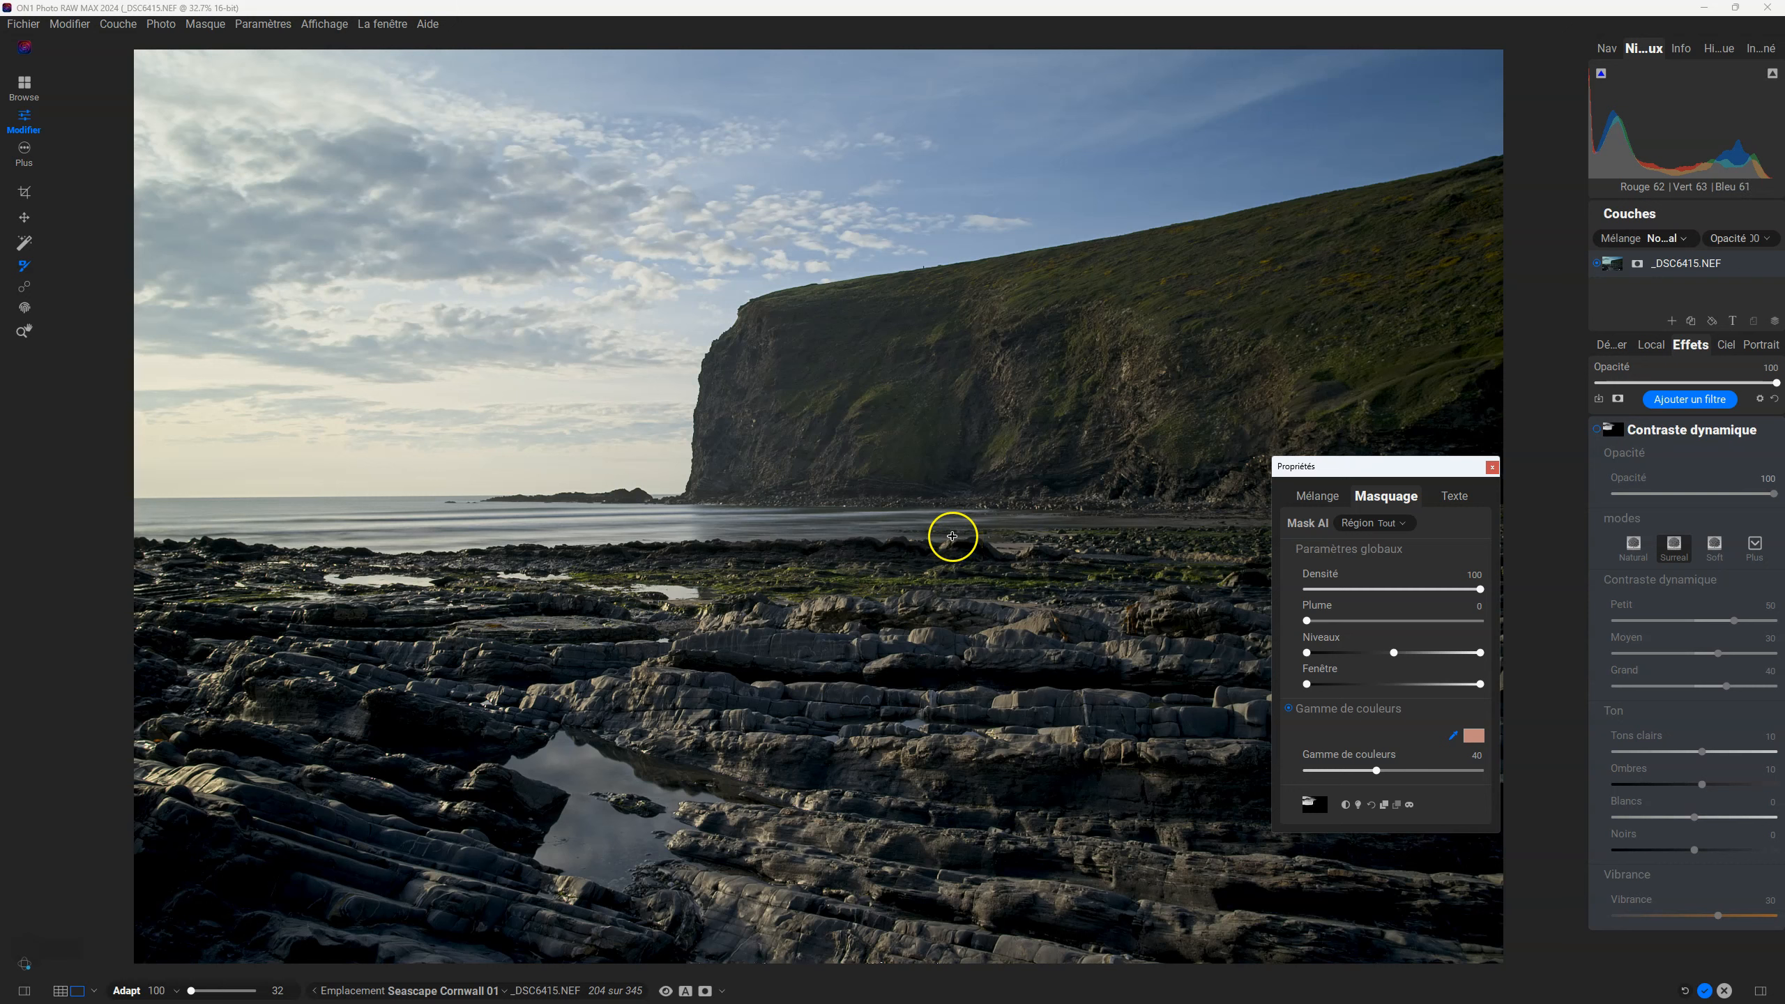
{"action": "left_click", "coordinate": [799, 592]}
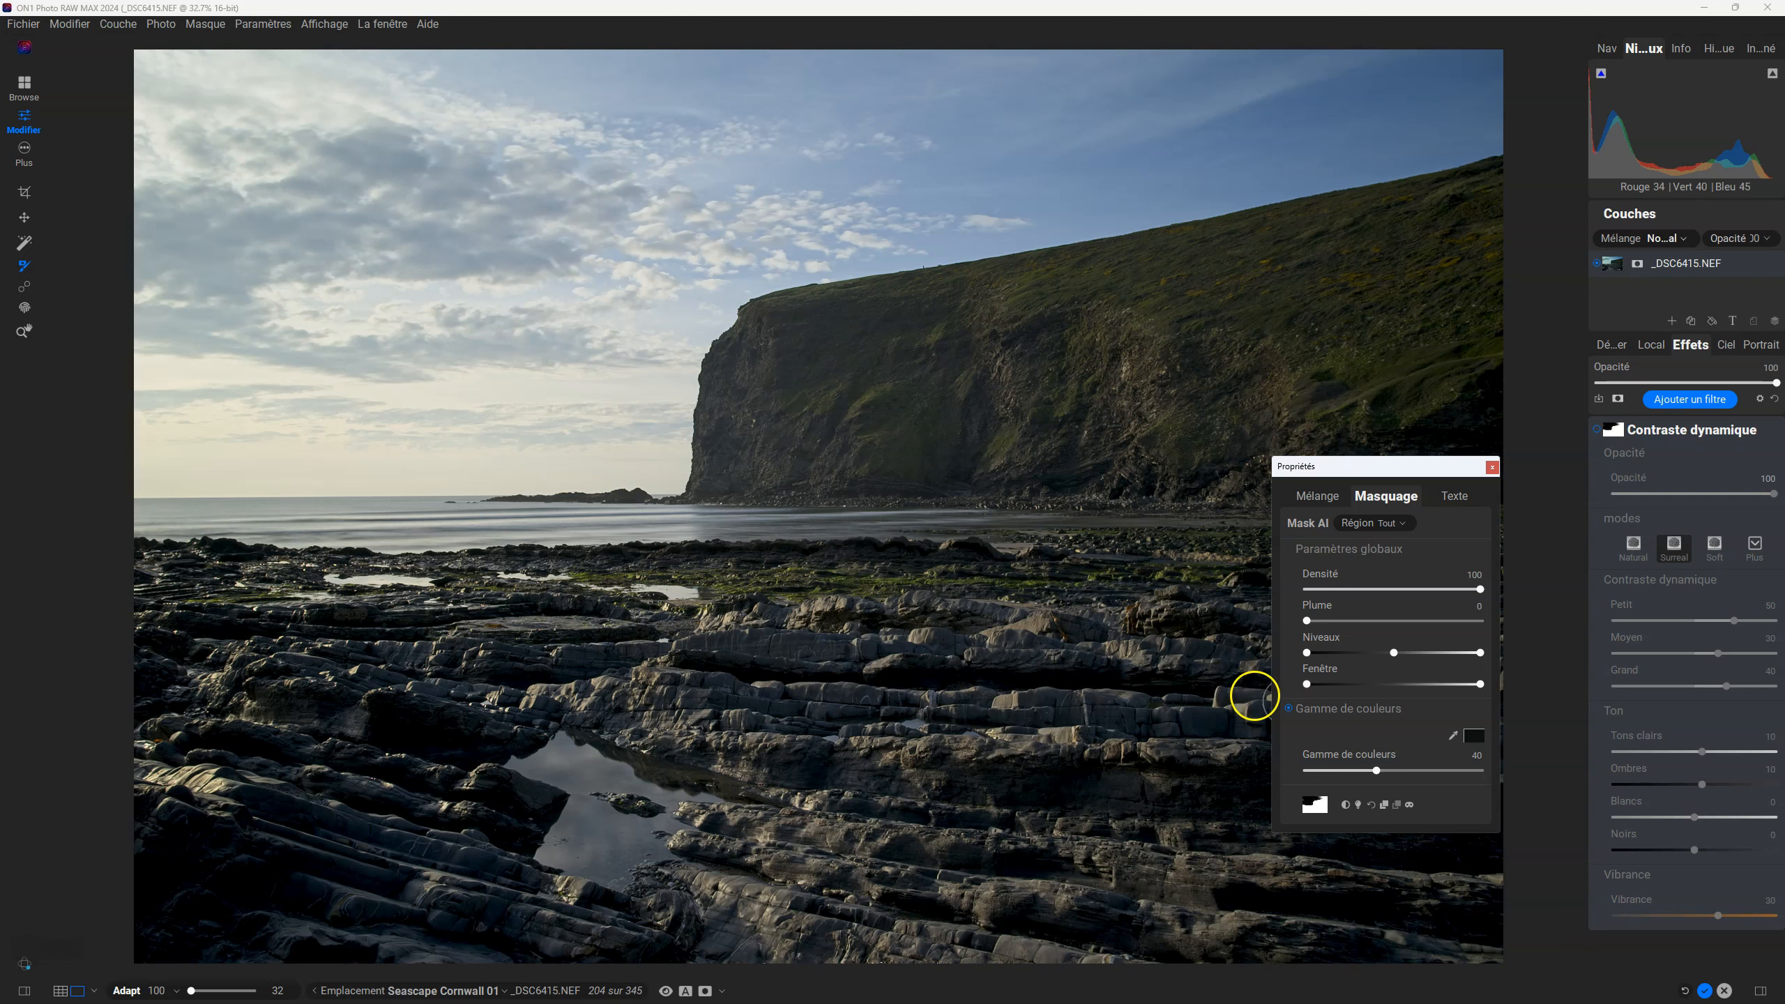
{"action": "left_click", "coordinate": [1474, 736]}
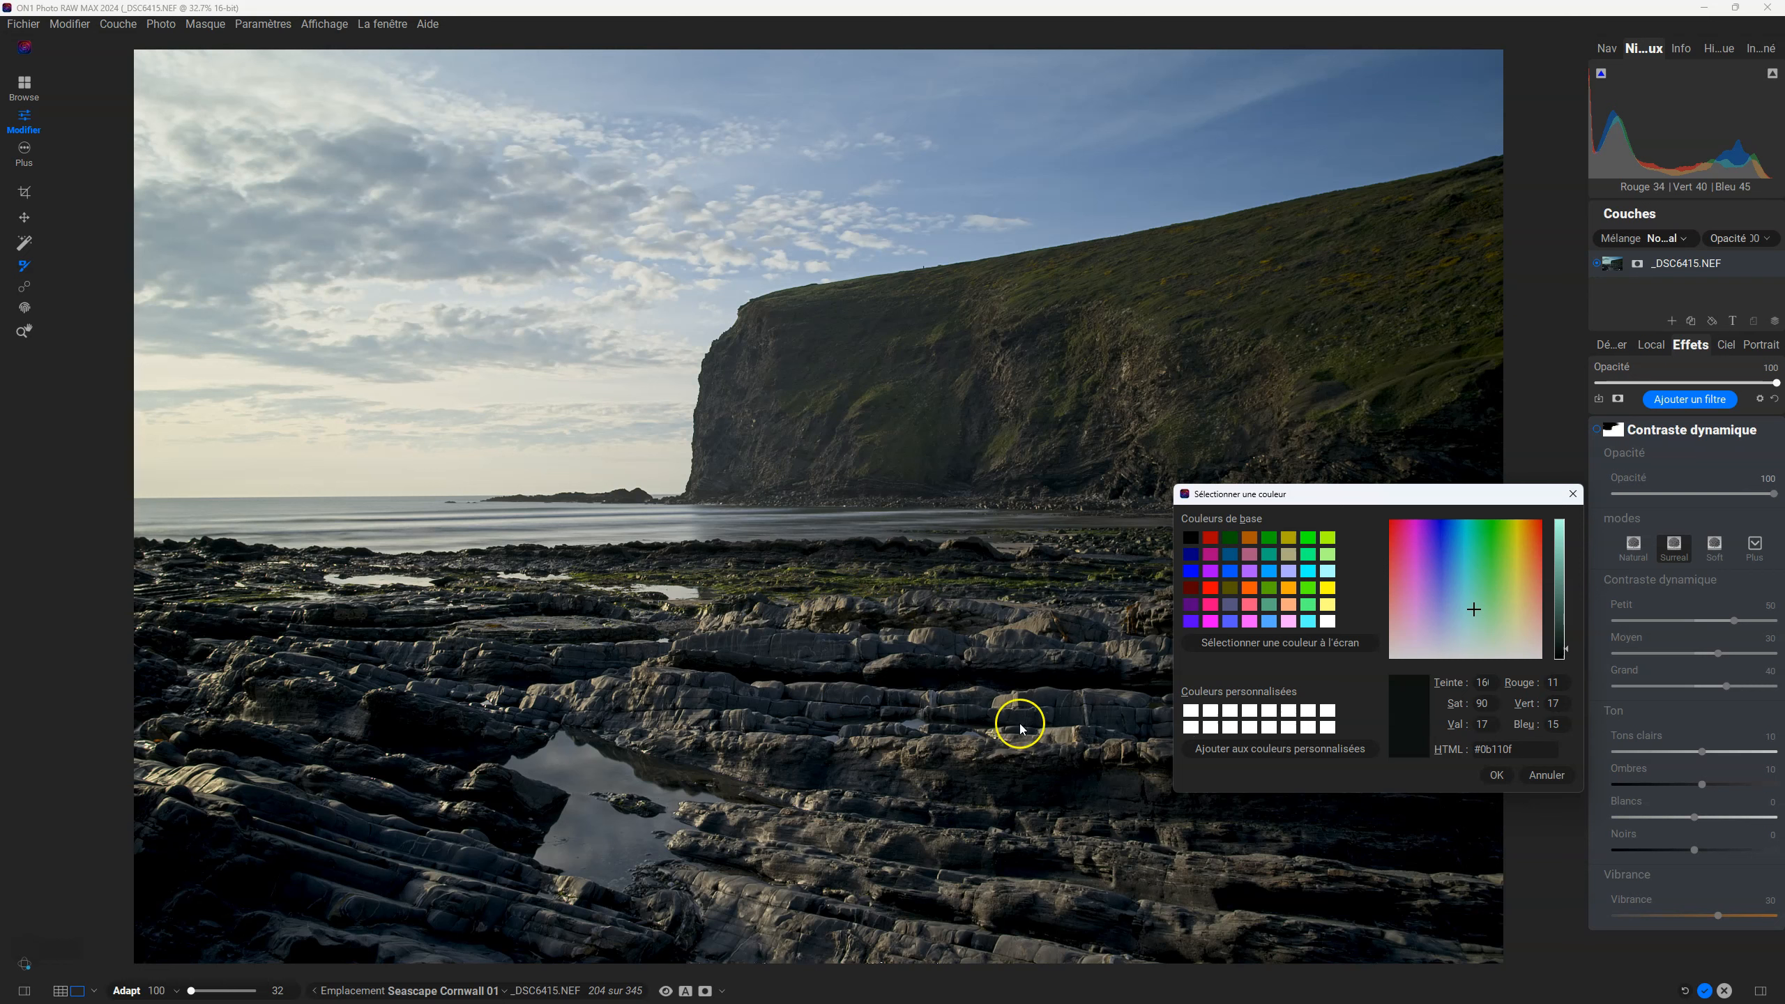
{"action": "left_click", "coordinate": [1497, 774]}
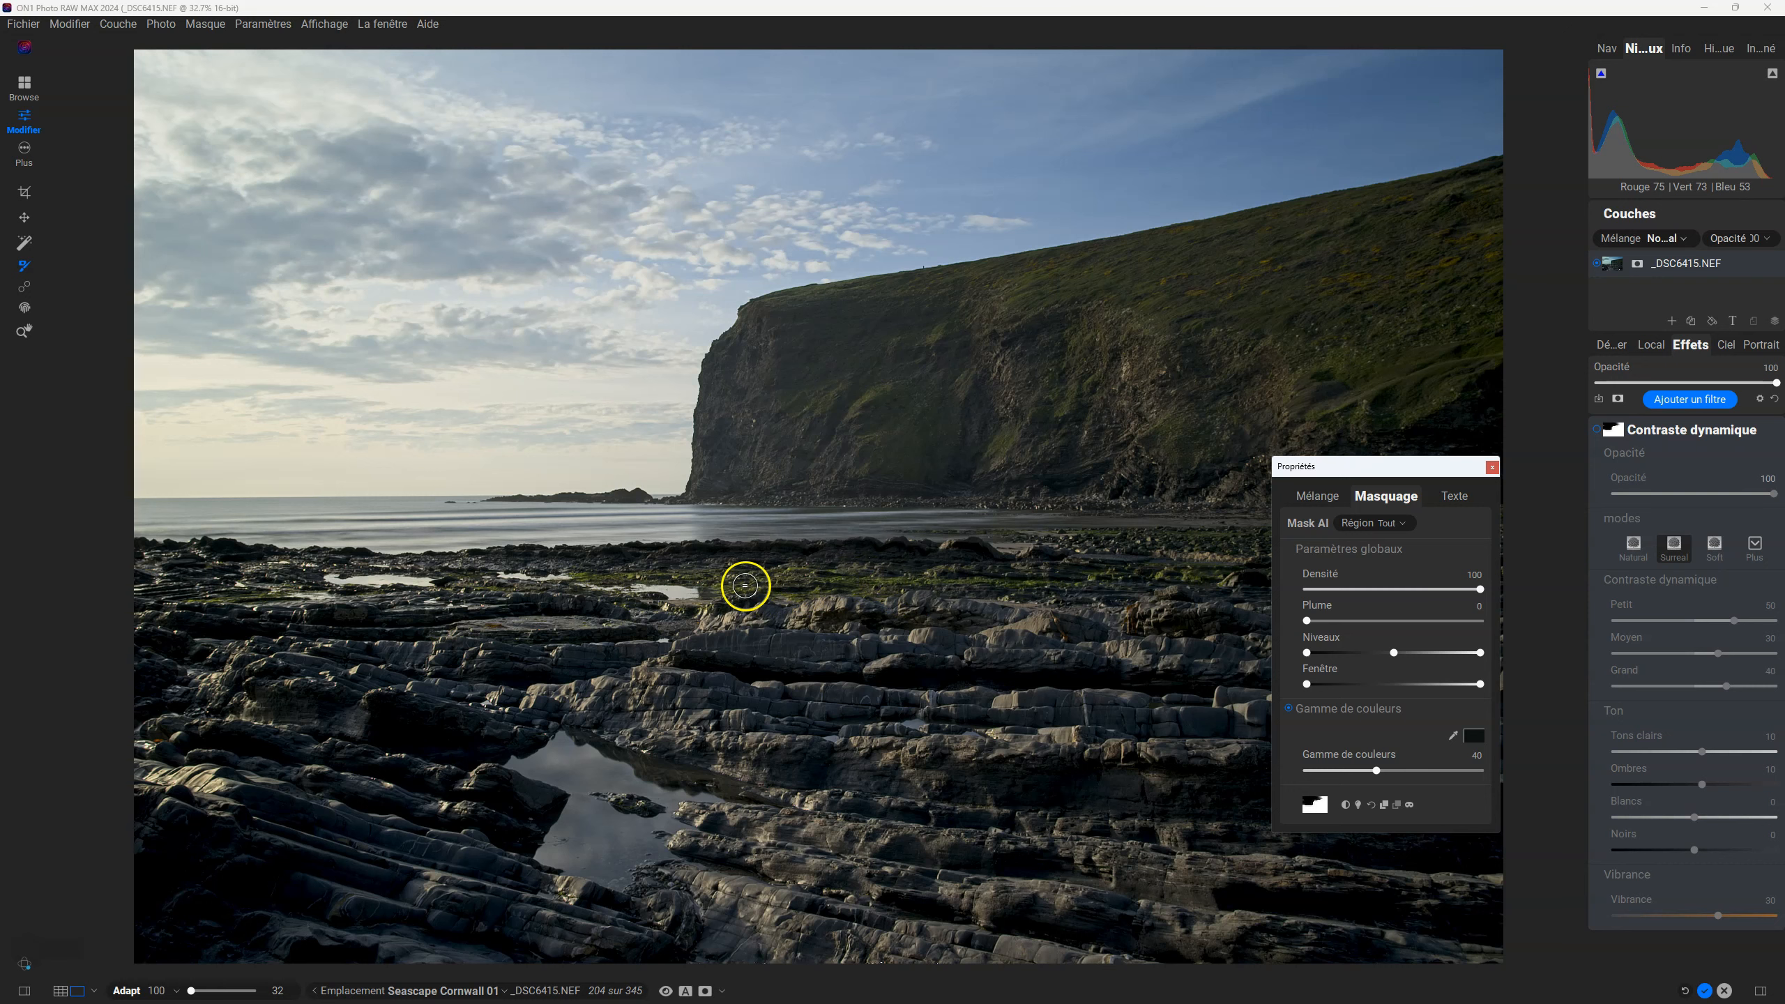
Step: Try Gamme de couleurs at 44, set it to 2 with the mask displayed, and compare the mask view with the photo
{"action": "key", "text": "ctrl+m"}
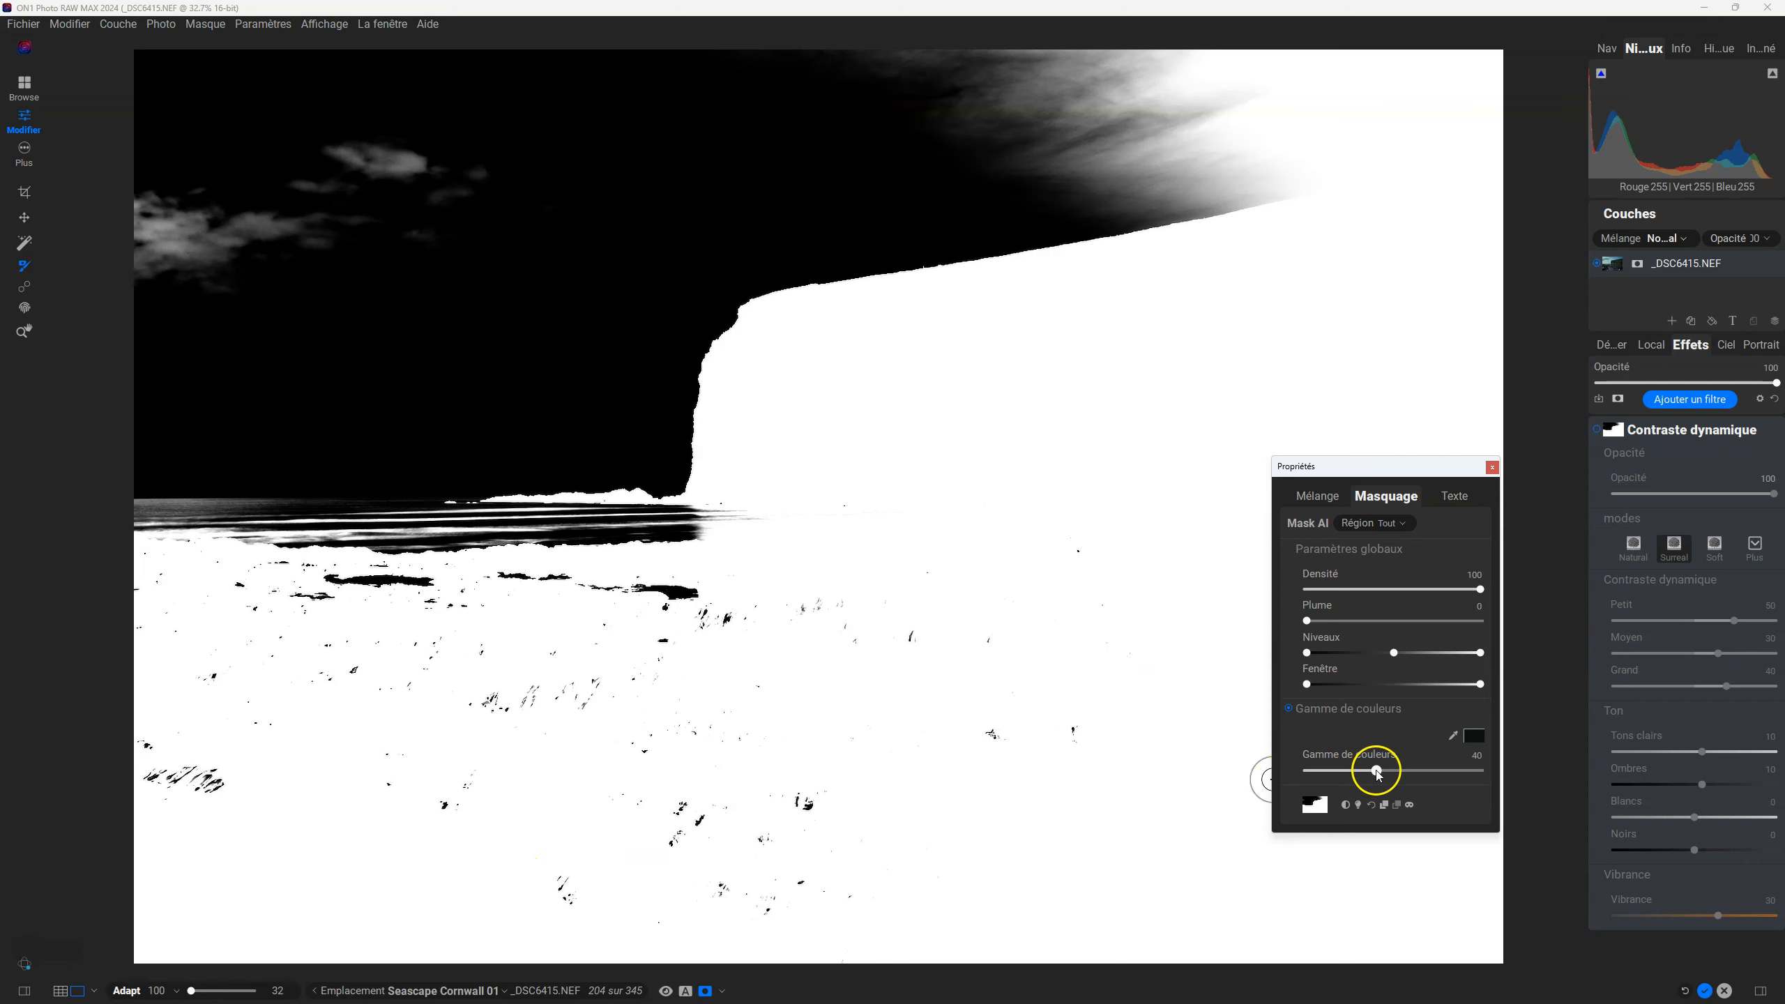
{"action": "mouse_move", "coordinate": [1377, 779]}
{"action": "left_mouse_down"}
{"action": "mouse_move", "coordinate": [1455, 774]}
{"action": "mouse_move", "coordinate": [1382, 773]}
{"action": "left_mouse_up"}
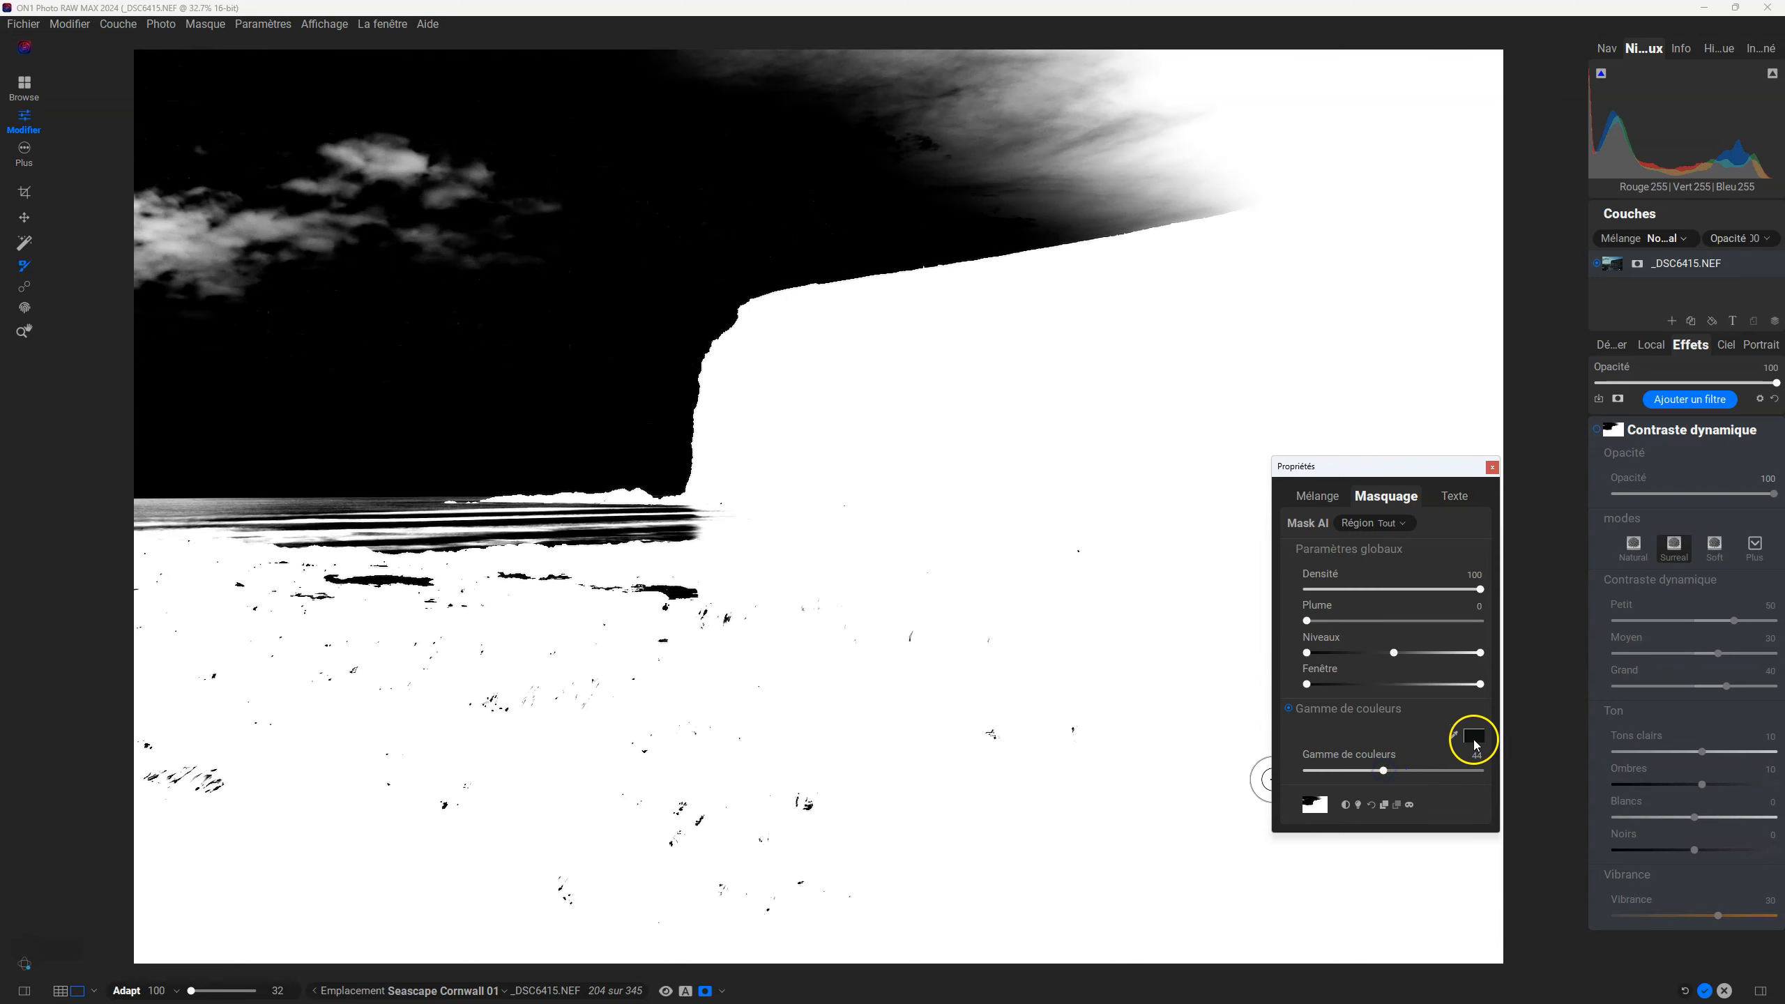
{"action": "left_click_drag", "start_coordinate": [1387, 772], "coordinate": [1313, 769]}
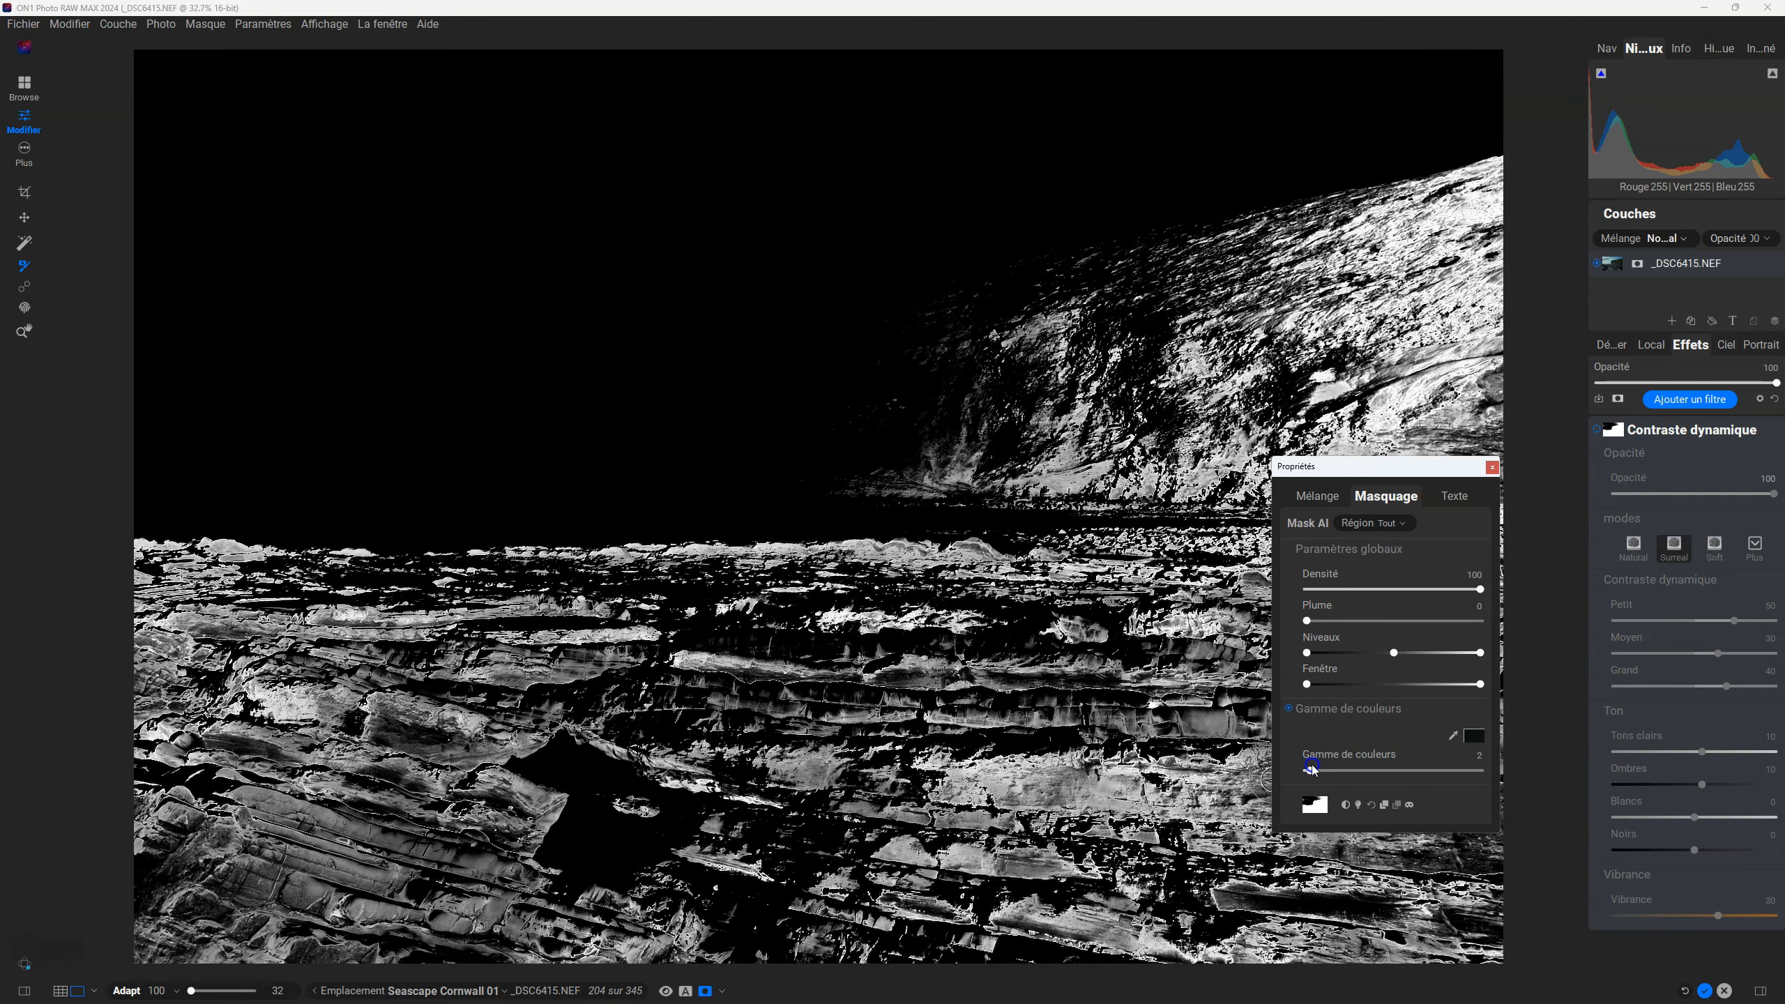
{"action": "key", "text": "o"}
{"action": "key", "text": "o"}
{"action": "key", "text": "o"}
{"action": "key", "text": "o"}
{"action": "key", "text": "o"}
{"action": "key", "text": "o"}
{"action": "key", "text": "o"}
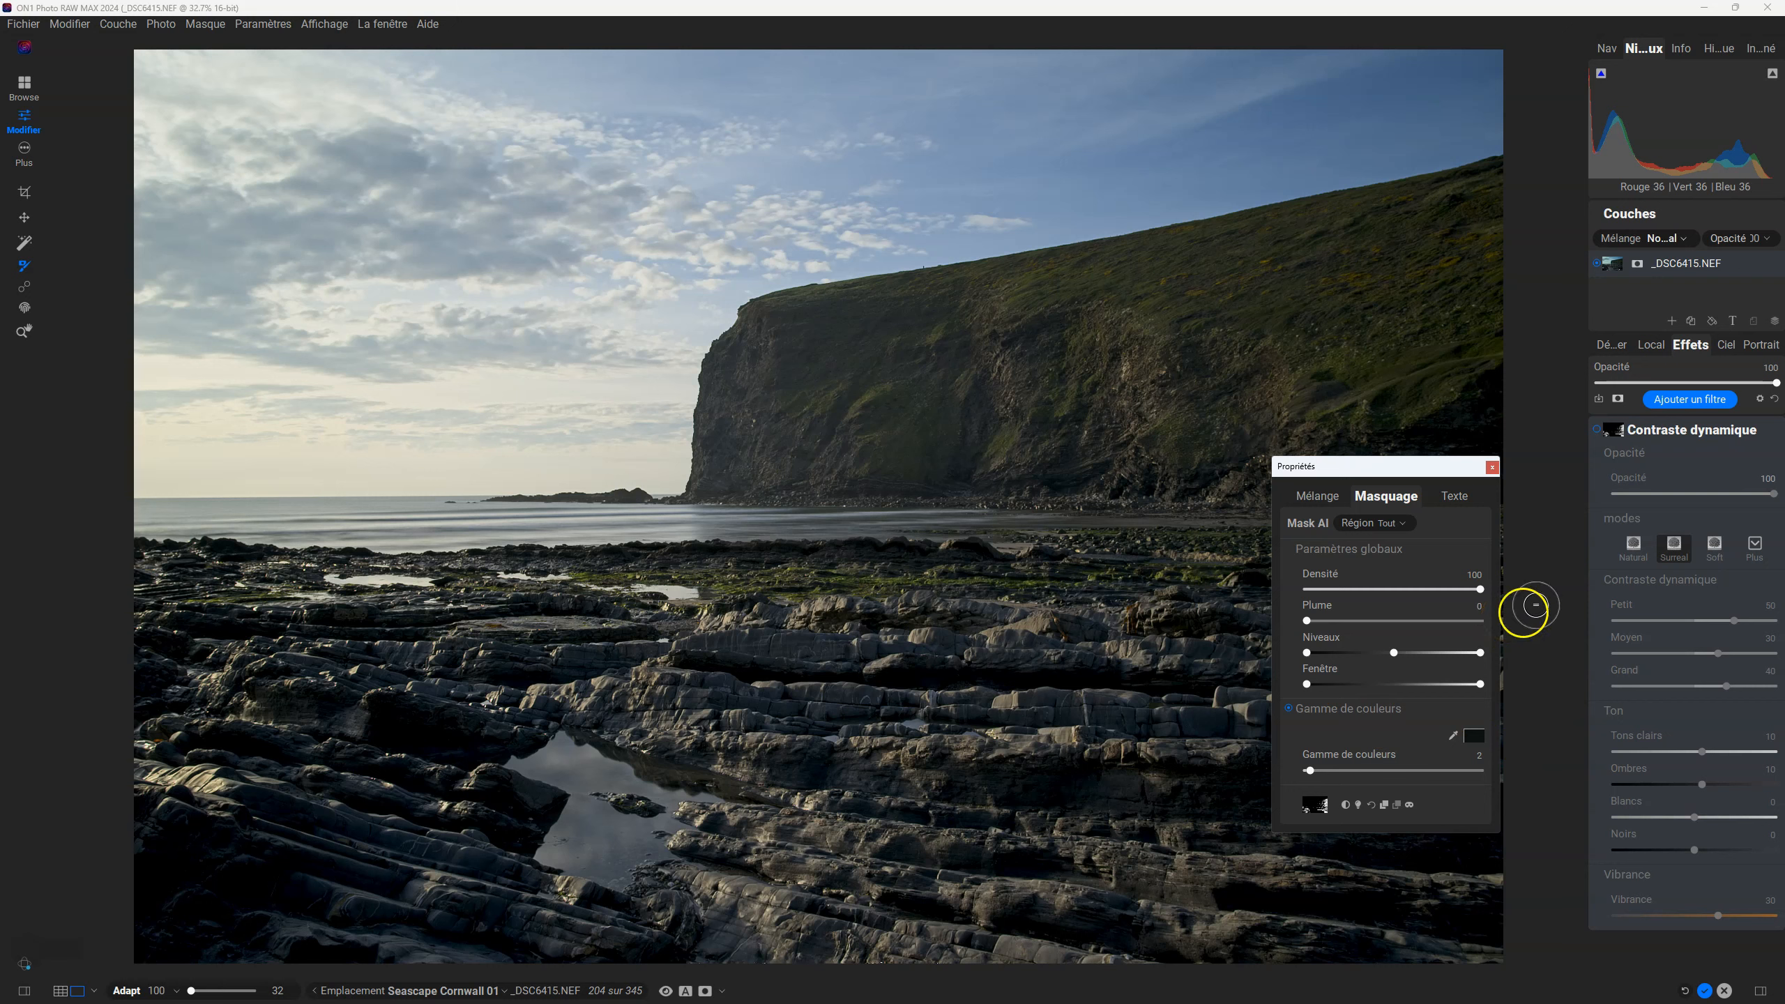
Step: Turn the Contraste dynamique filter back on, then display its mask, invert it and invert it back
{"action": "left_click", "coordinate": [1598, 431]}
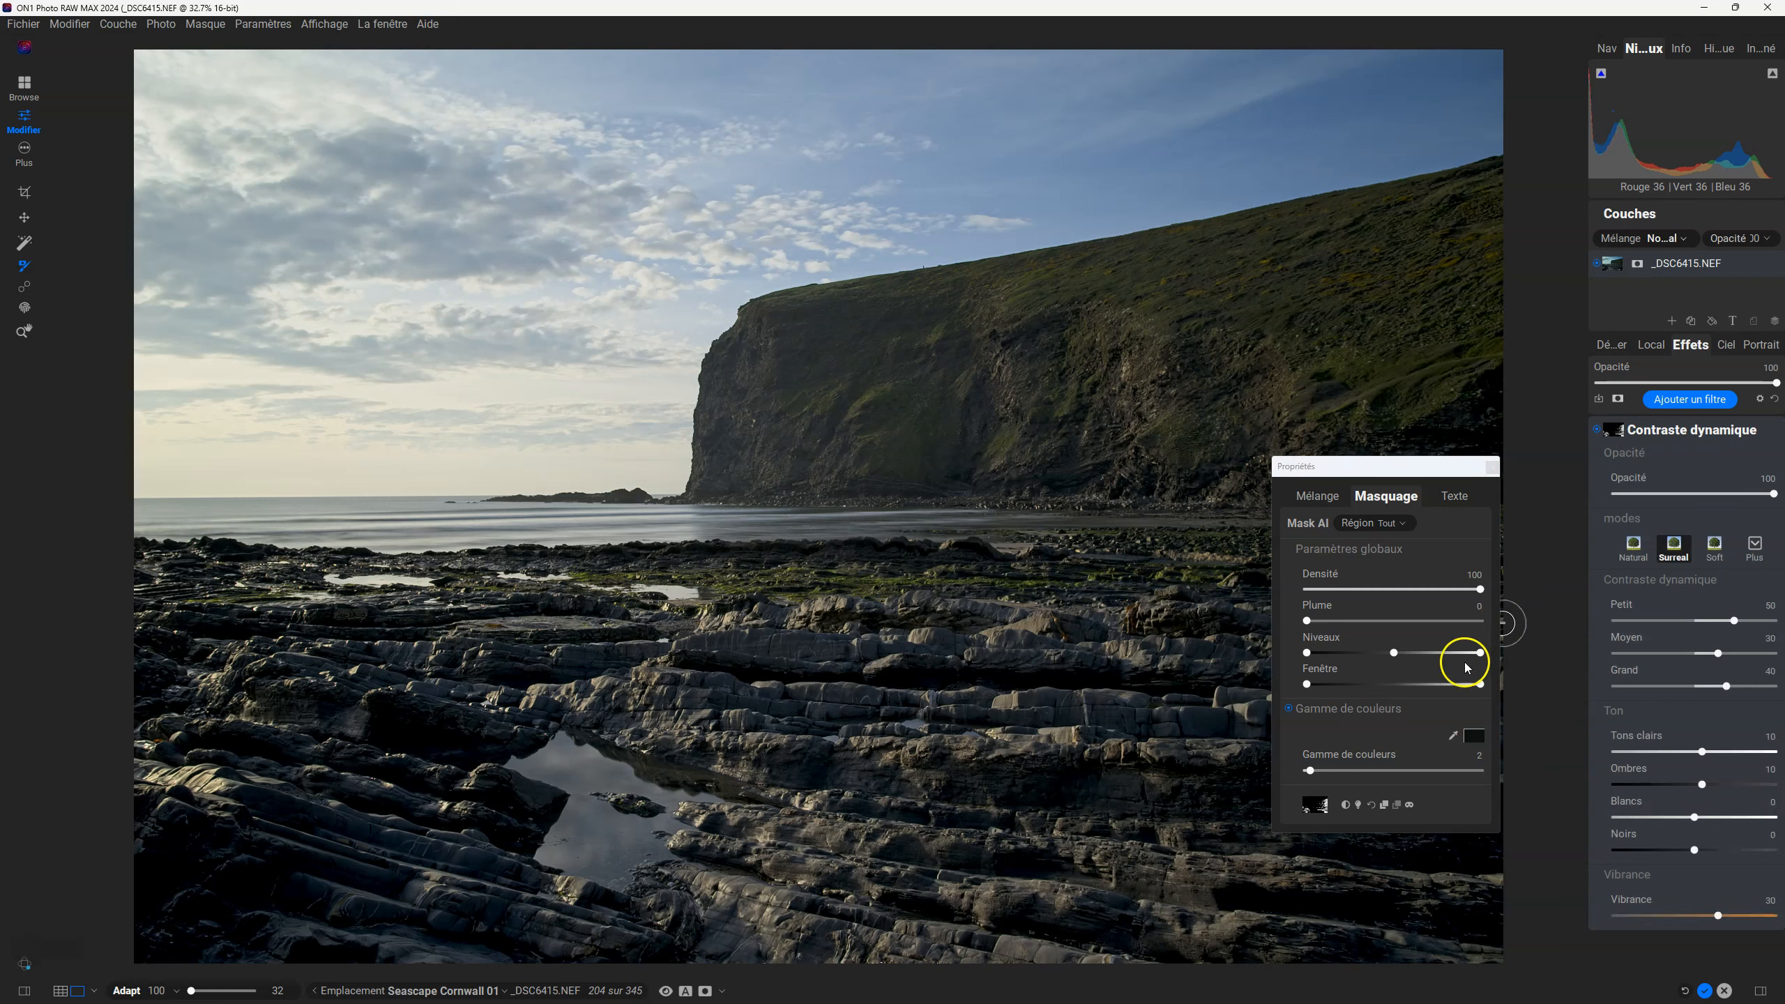
{"action": "mouse_move", "coordinate": [1309, 769]}
{"action": "left_mouse_down"}
{"action": "mouse_move", "coordinate": [1429, 771]}
{"action": "mouse_move", "coordinate": [1321, 771]}
{"action": "left_mouse_up"}
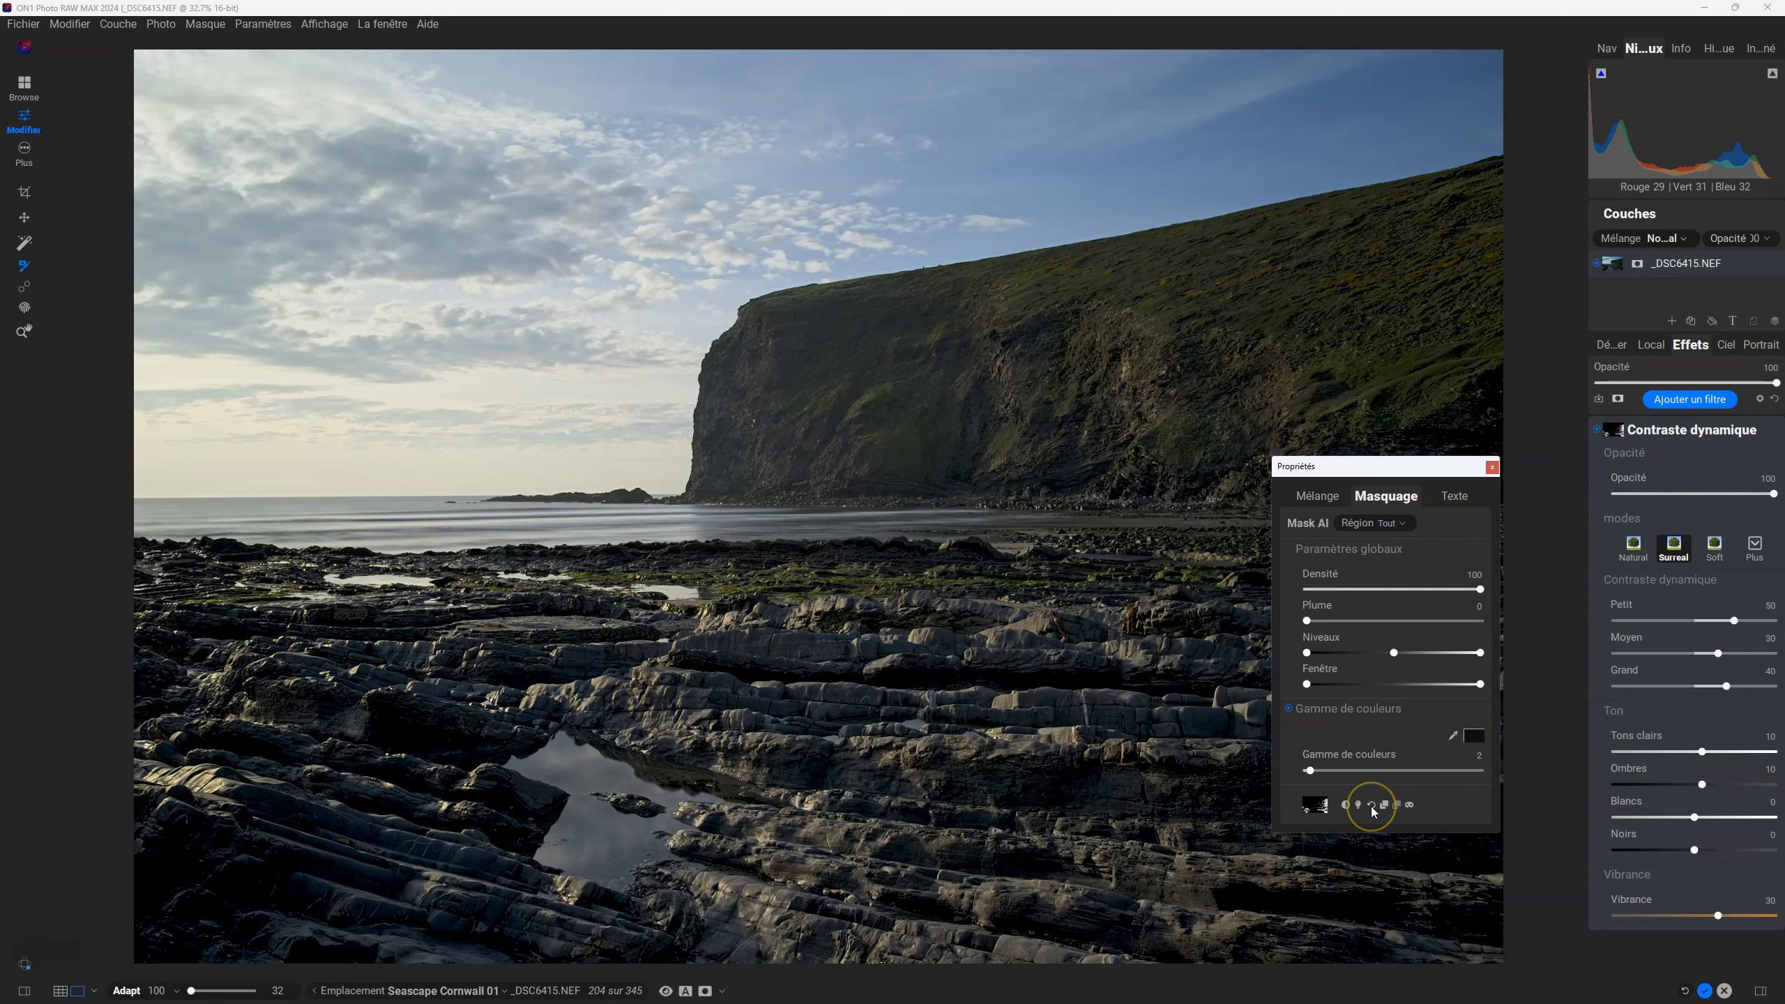
{"action": "key", "text": "ctrl+m"}
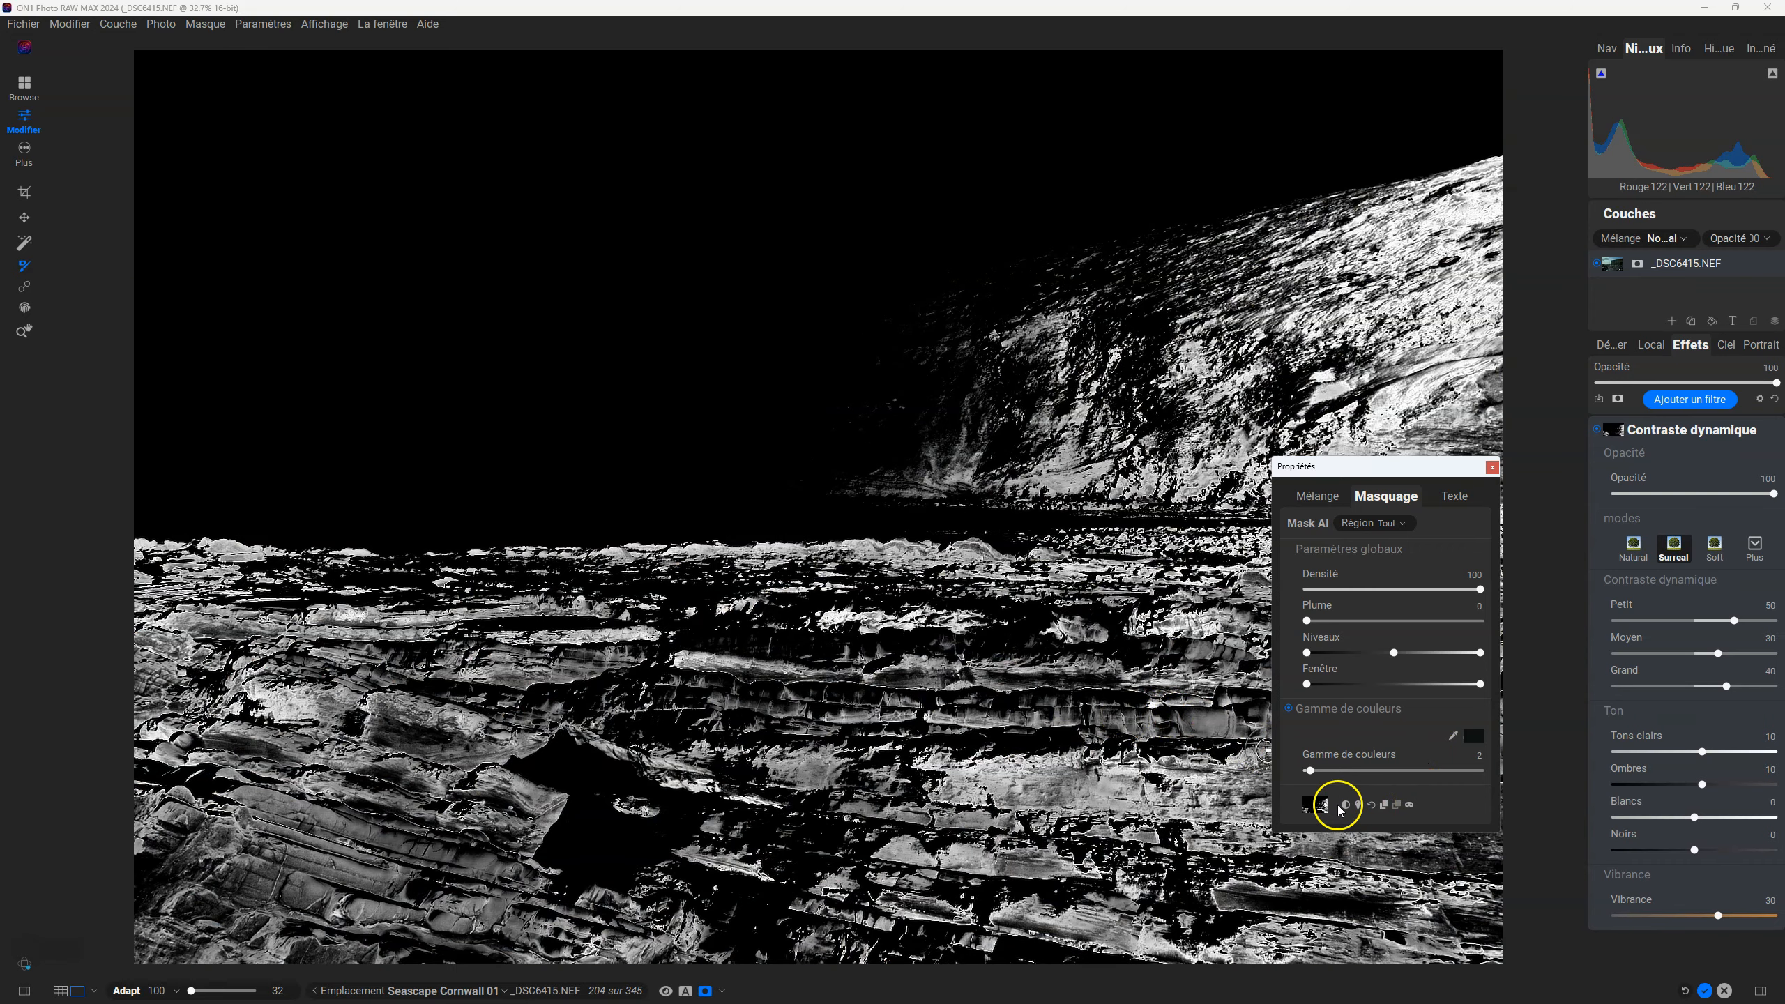
{"action": "left_click", "coordinate": [1345, 806]}
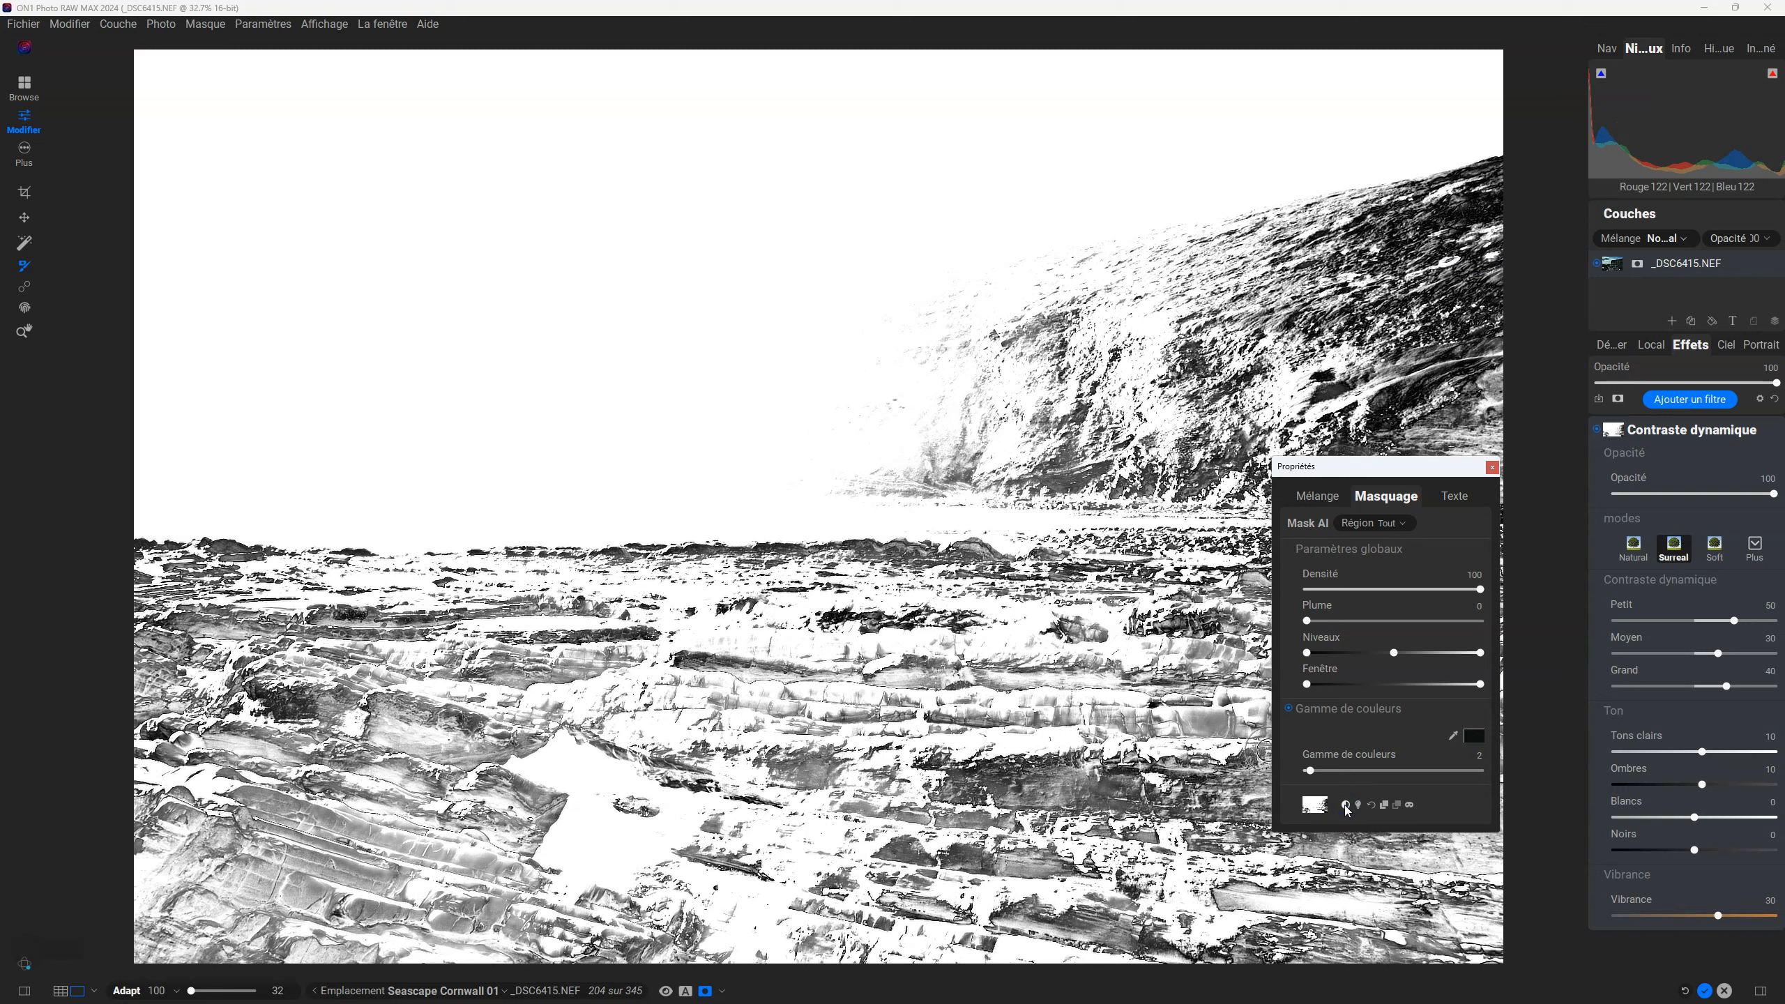
{"action": "left_click", "coordinate": [1345, 805]}
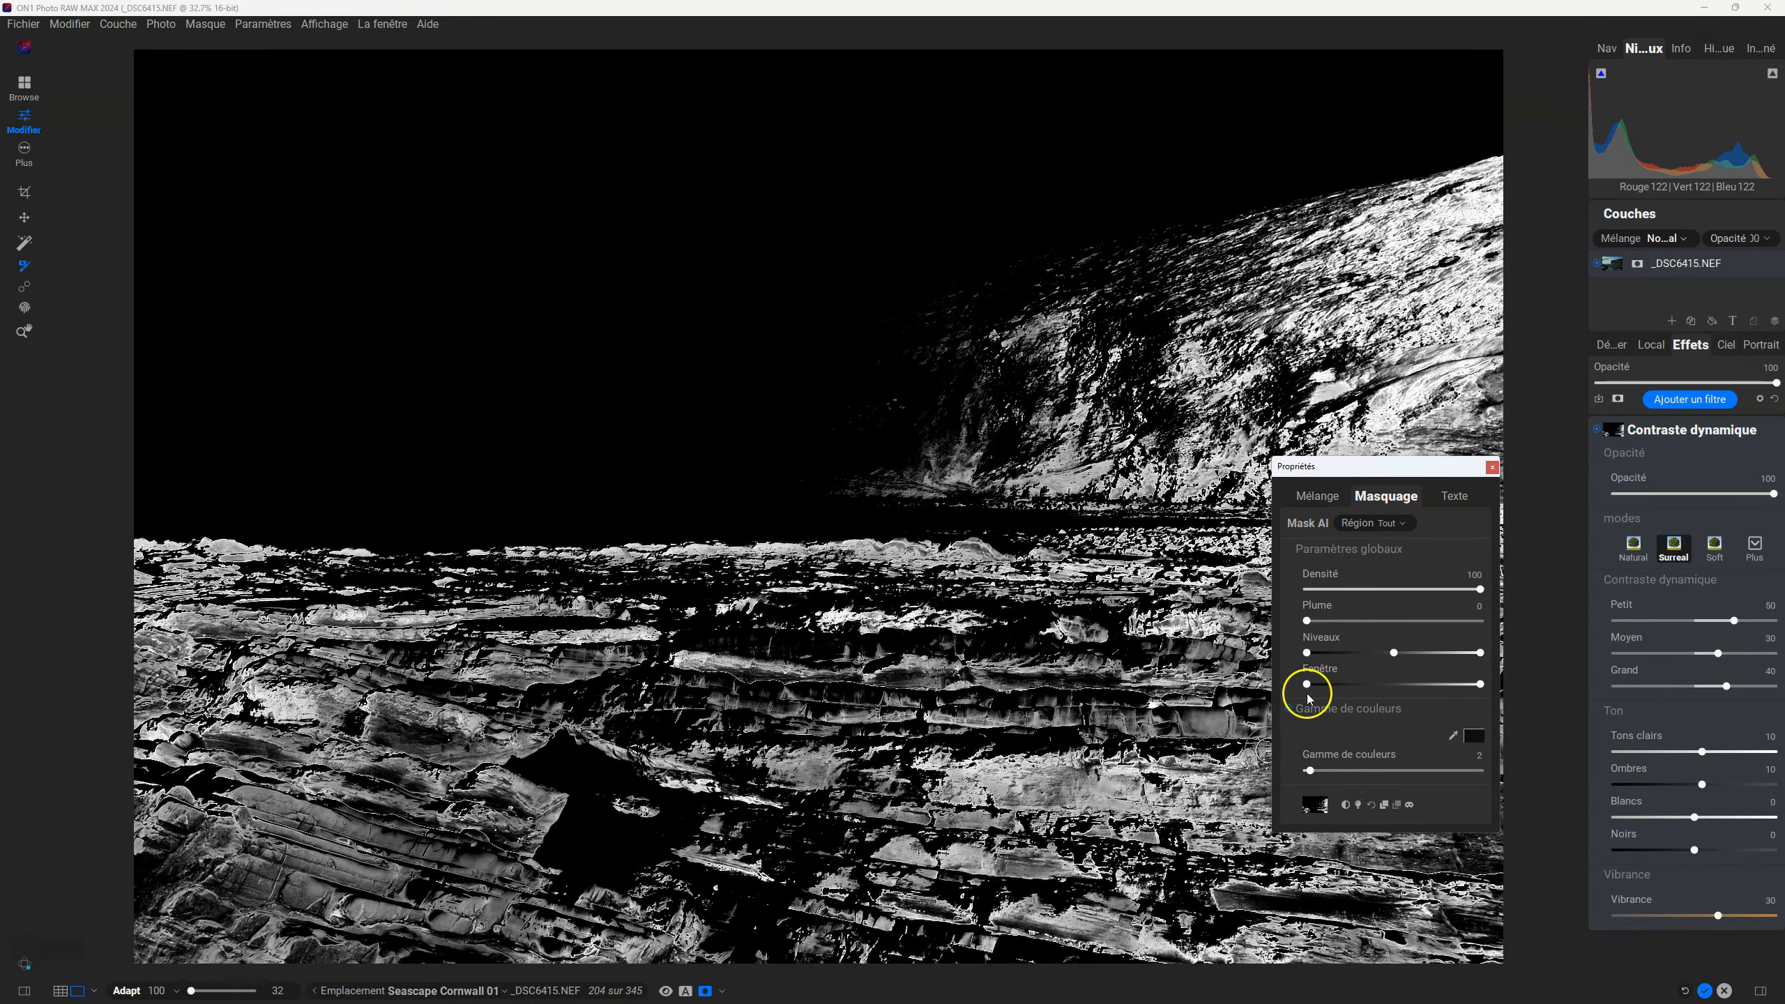
Step: Try Gamme de couleurs at 5 with the Niveaux black point at about one-third and the midtone at about two-thirds
{"action": "mouse_move", "coordinate": [1310, 771]}
{"action": "left_mouse_down"}
{"action": "mouse_move", "coordinate": [1346, 771]}
{"action": "mouse_move", "coordinate": [1314, 771]}
{"action": "left_mouse_up"}
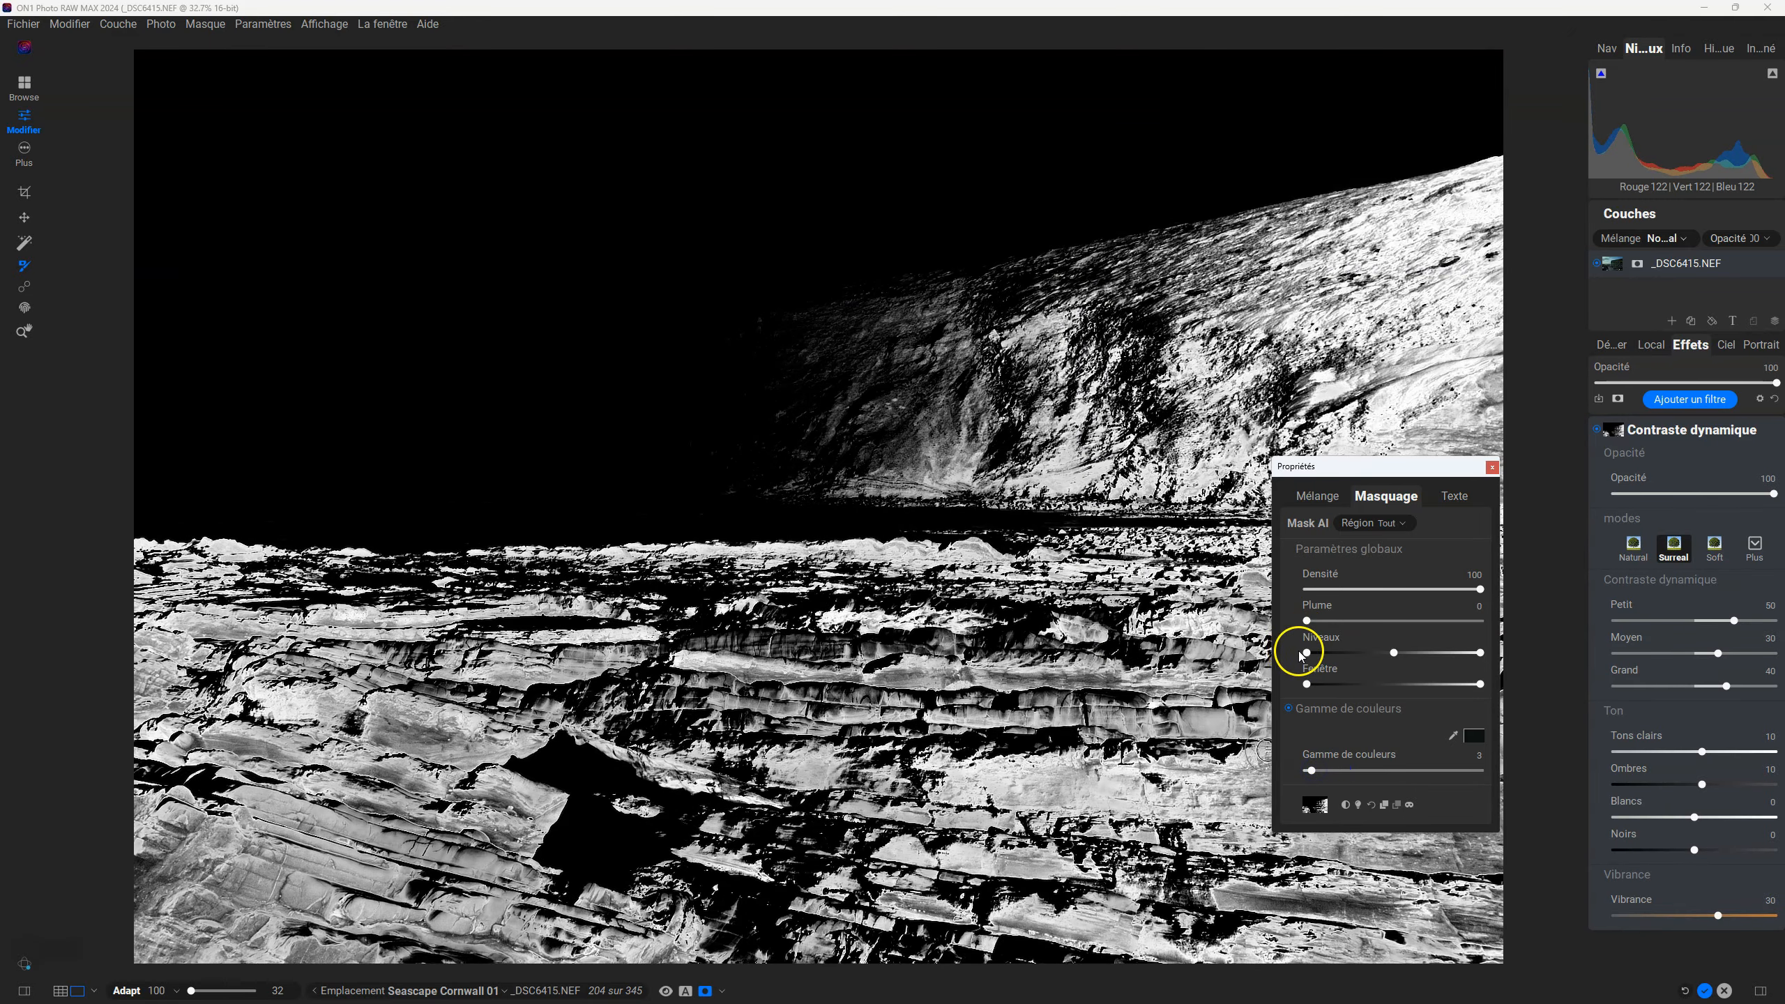
{"action": "left_click_drag", "start_coordinate": [1306, 652], "coordinate": [1457, 654]}
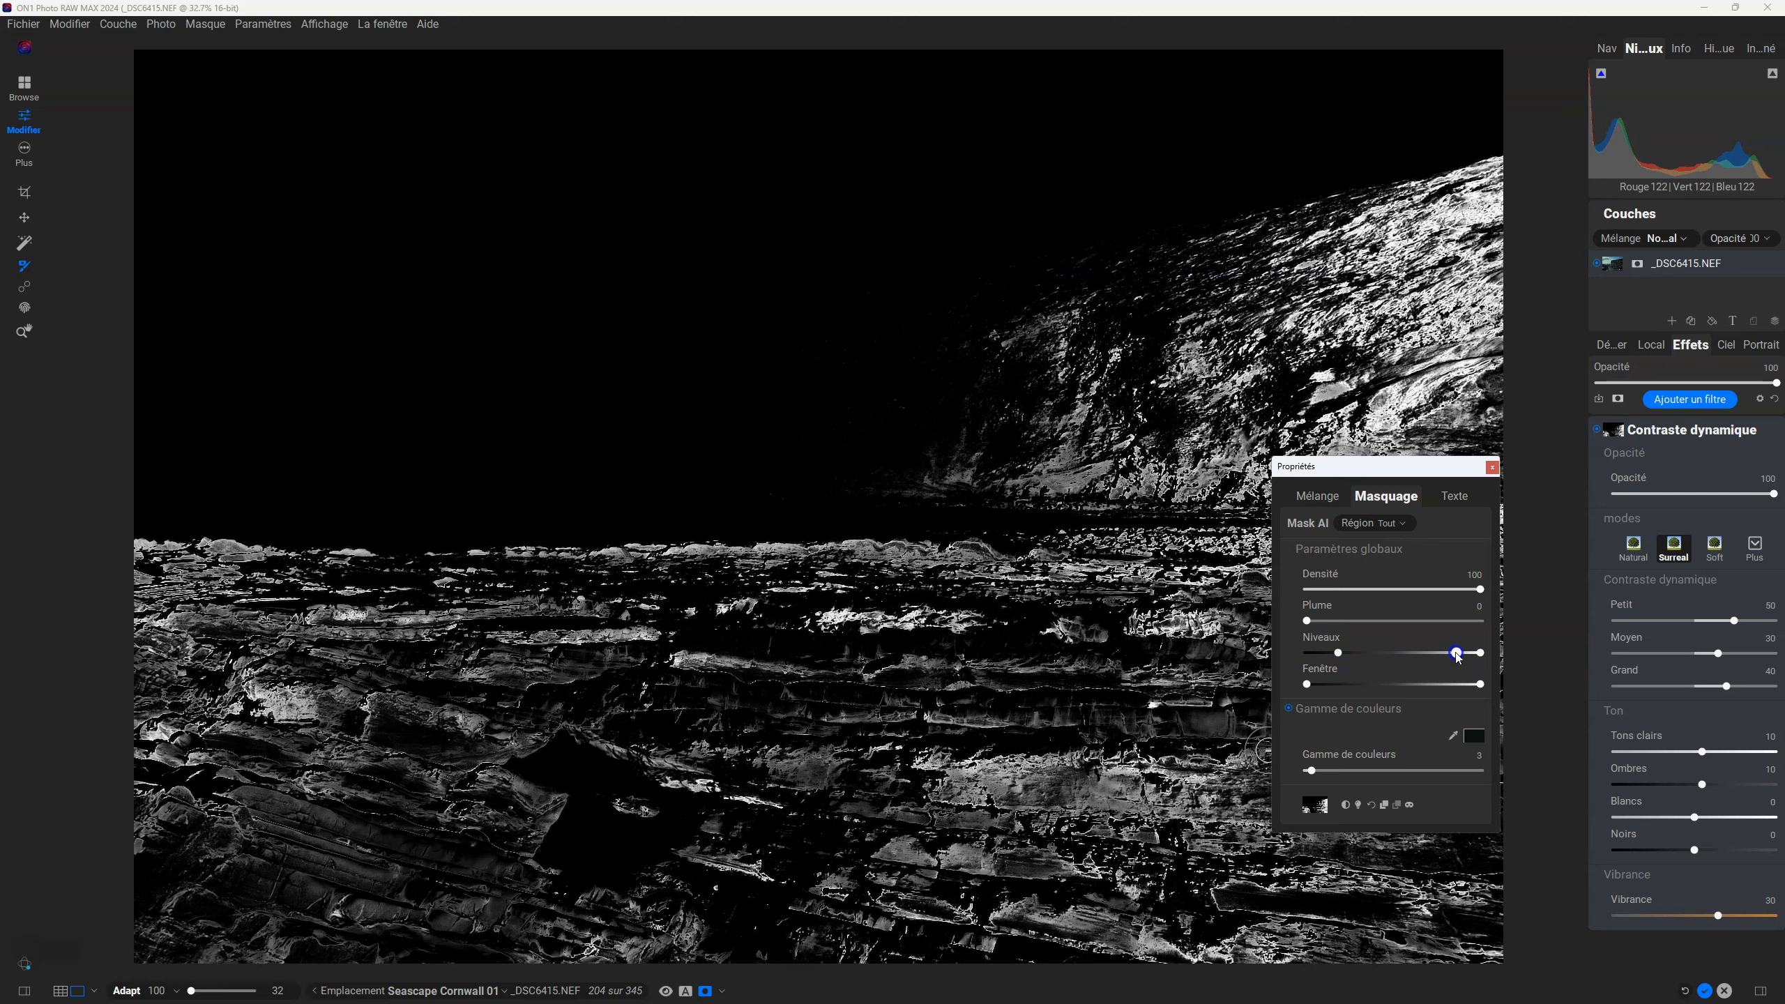
{"action": "left_click_drag", "start_coordinate": [1339, 653], "coordinate": [1361, 653]}
{"action": "mouse_move", "coordinate": [1315, 768]}
{"action": "left_mouse_down"}
{"action": "mouse_move", "coordinate": [1367, 767]}
{"action": "mouse_move", "coordinate": [1316, 765]}
{"action": "left_mouse_up"}
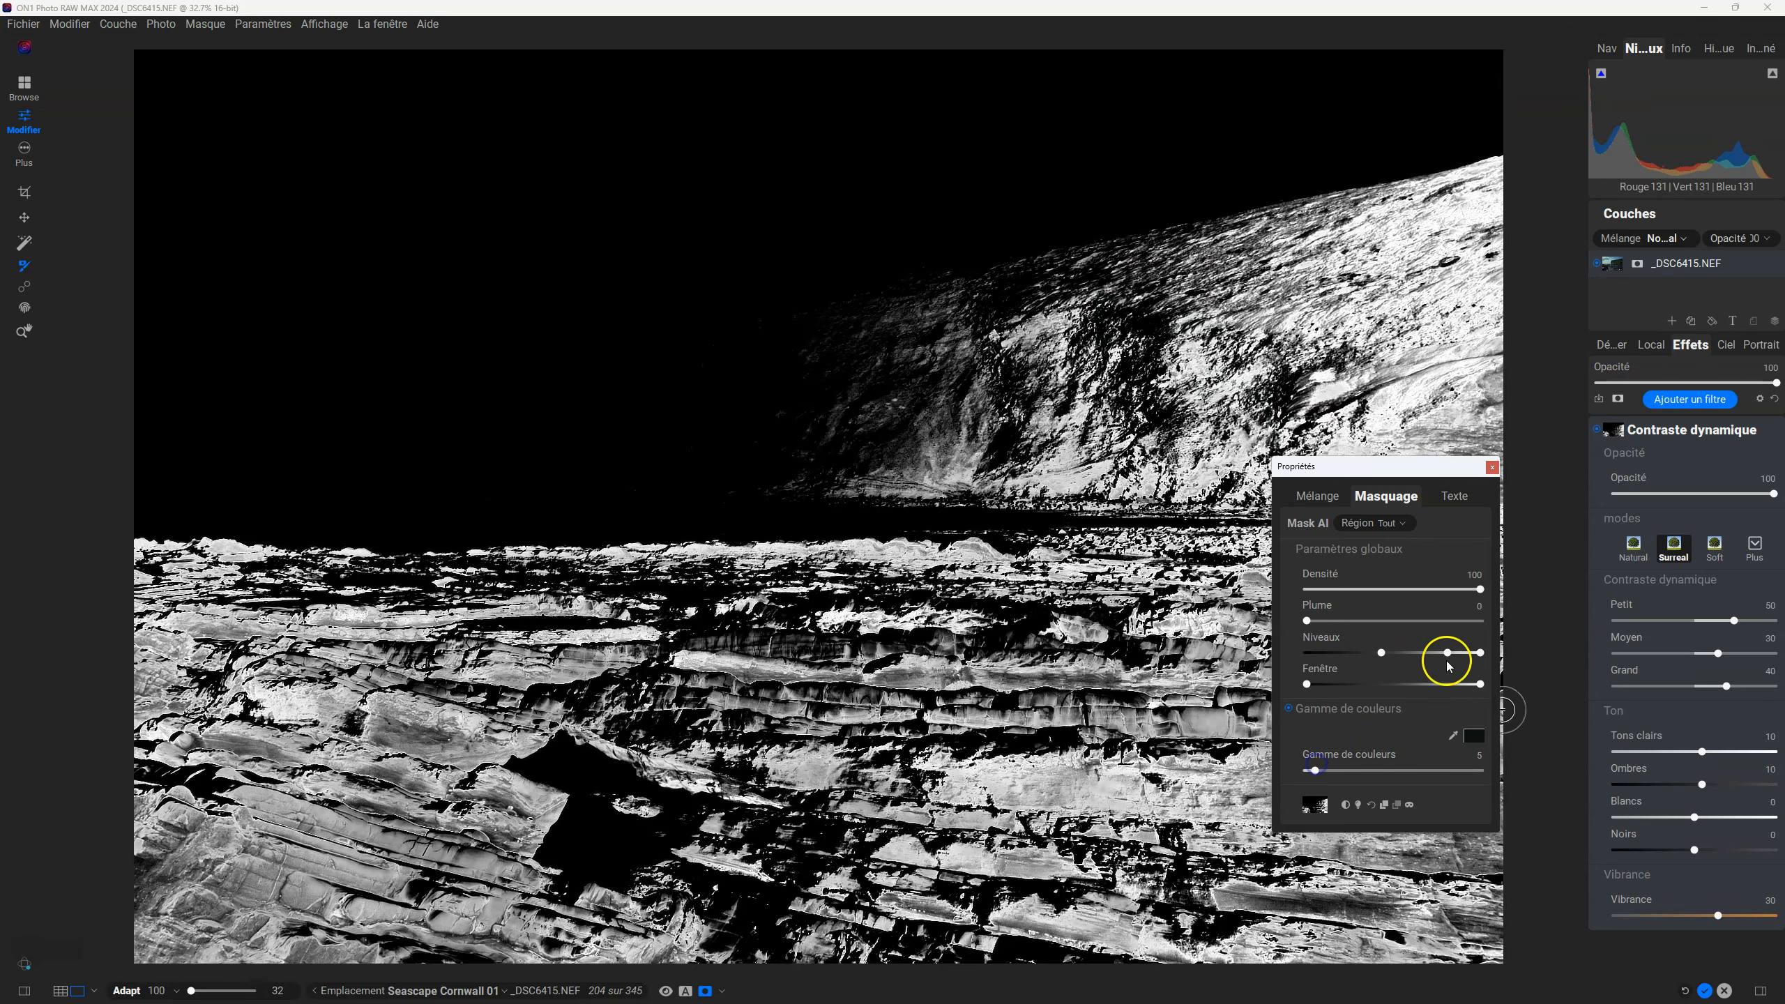
{"action": "left_click_drag", "start_coordinate": [1380, 653], "coordinate": [1422, 653]}
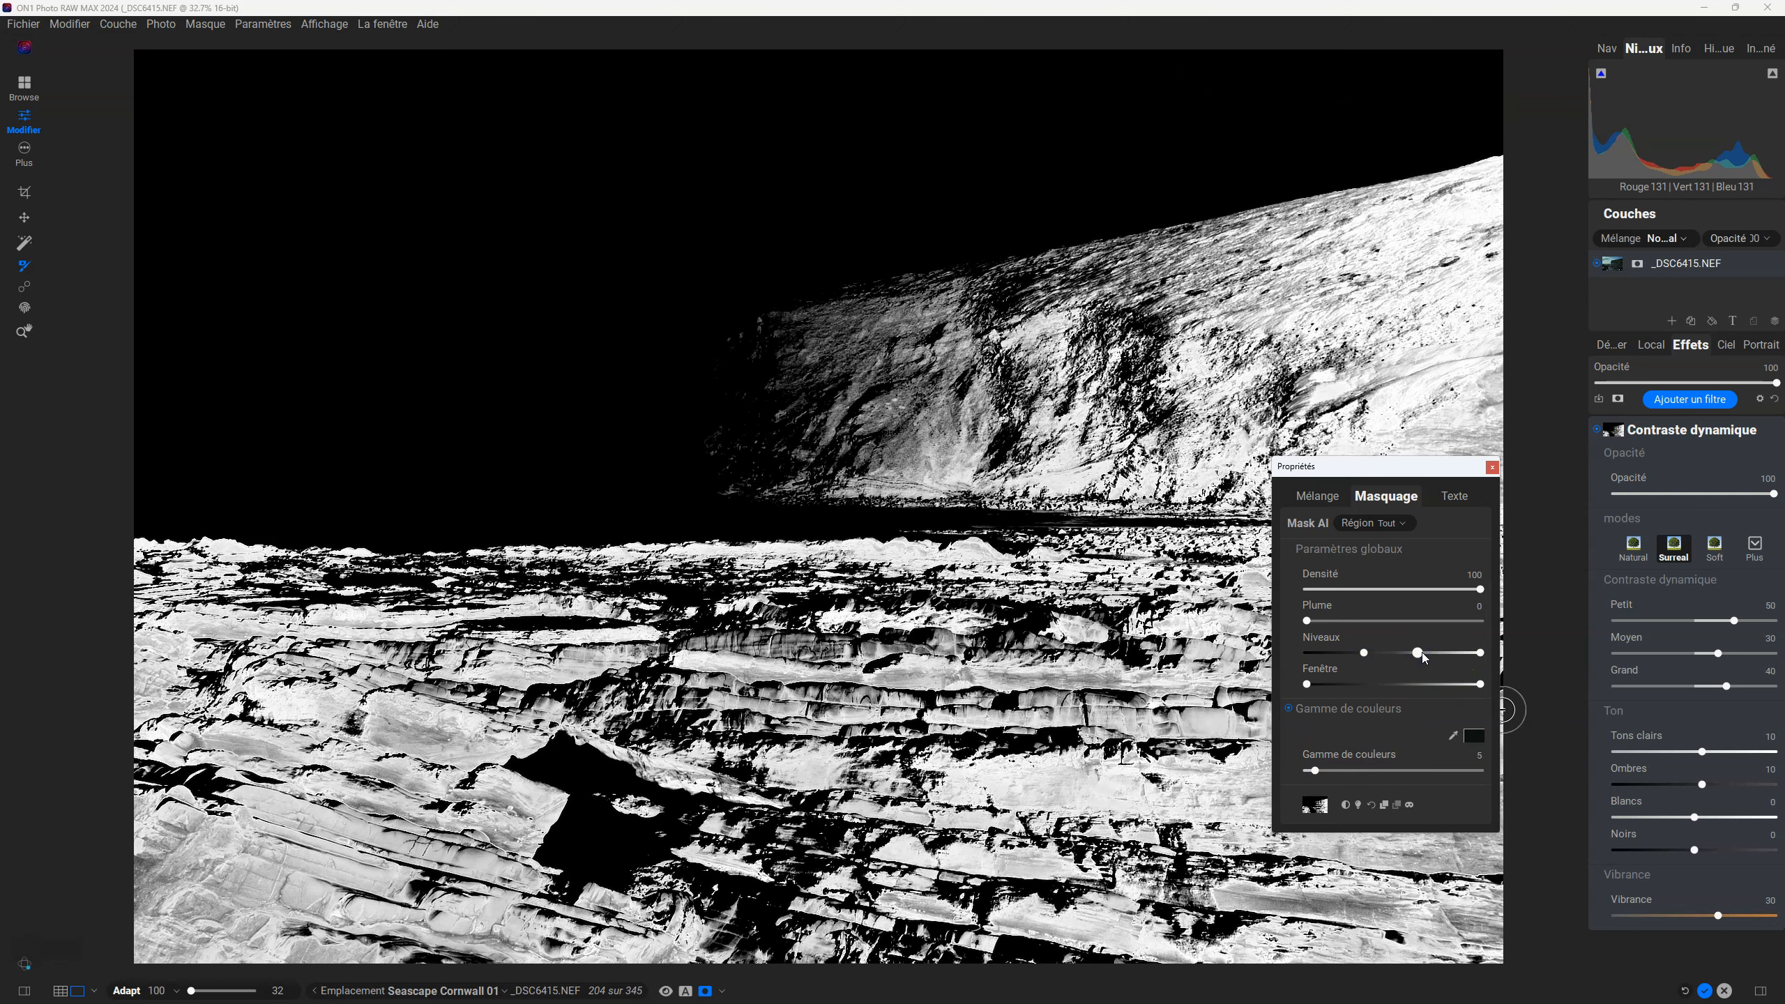
Step: Reset the Contraste dynamique mask completely, close the mask properties and hide the mask view
{"action": "left_click", "coordinate": [1369, 804]}
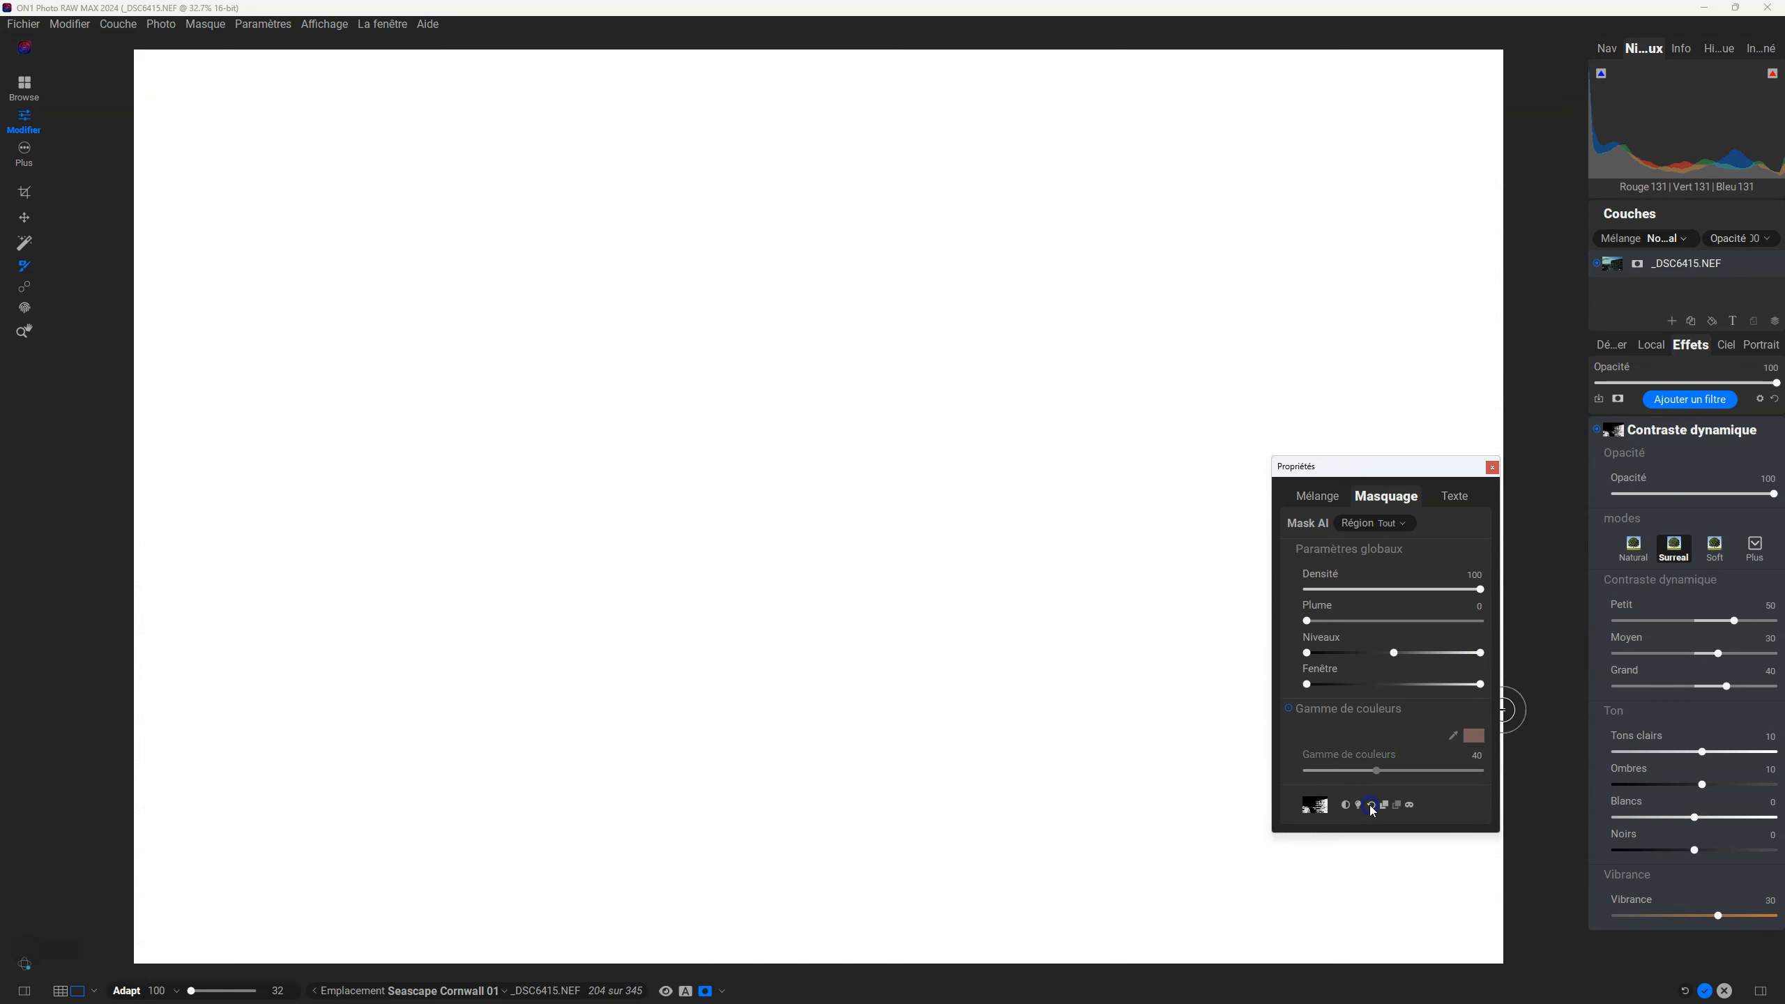
{"action": "left_click", "coordinate": [1492, 467]}
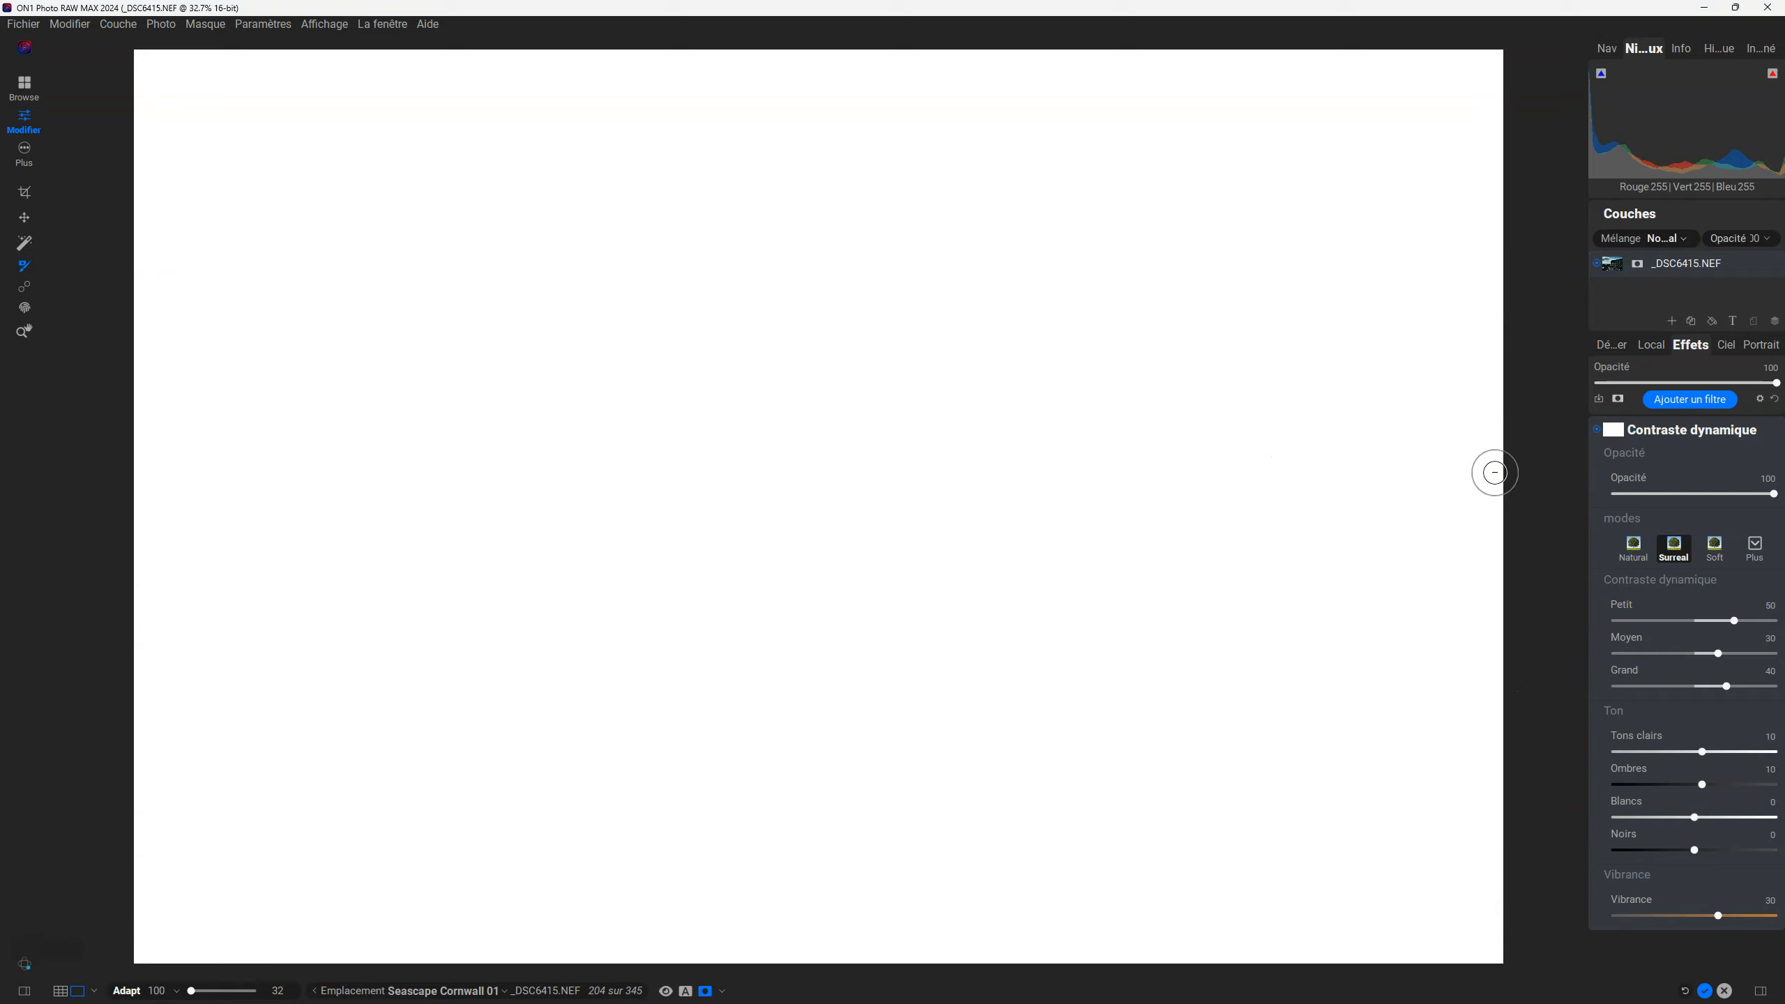
{"action": "key", "text": "o"}
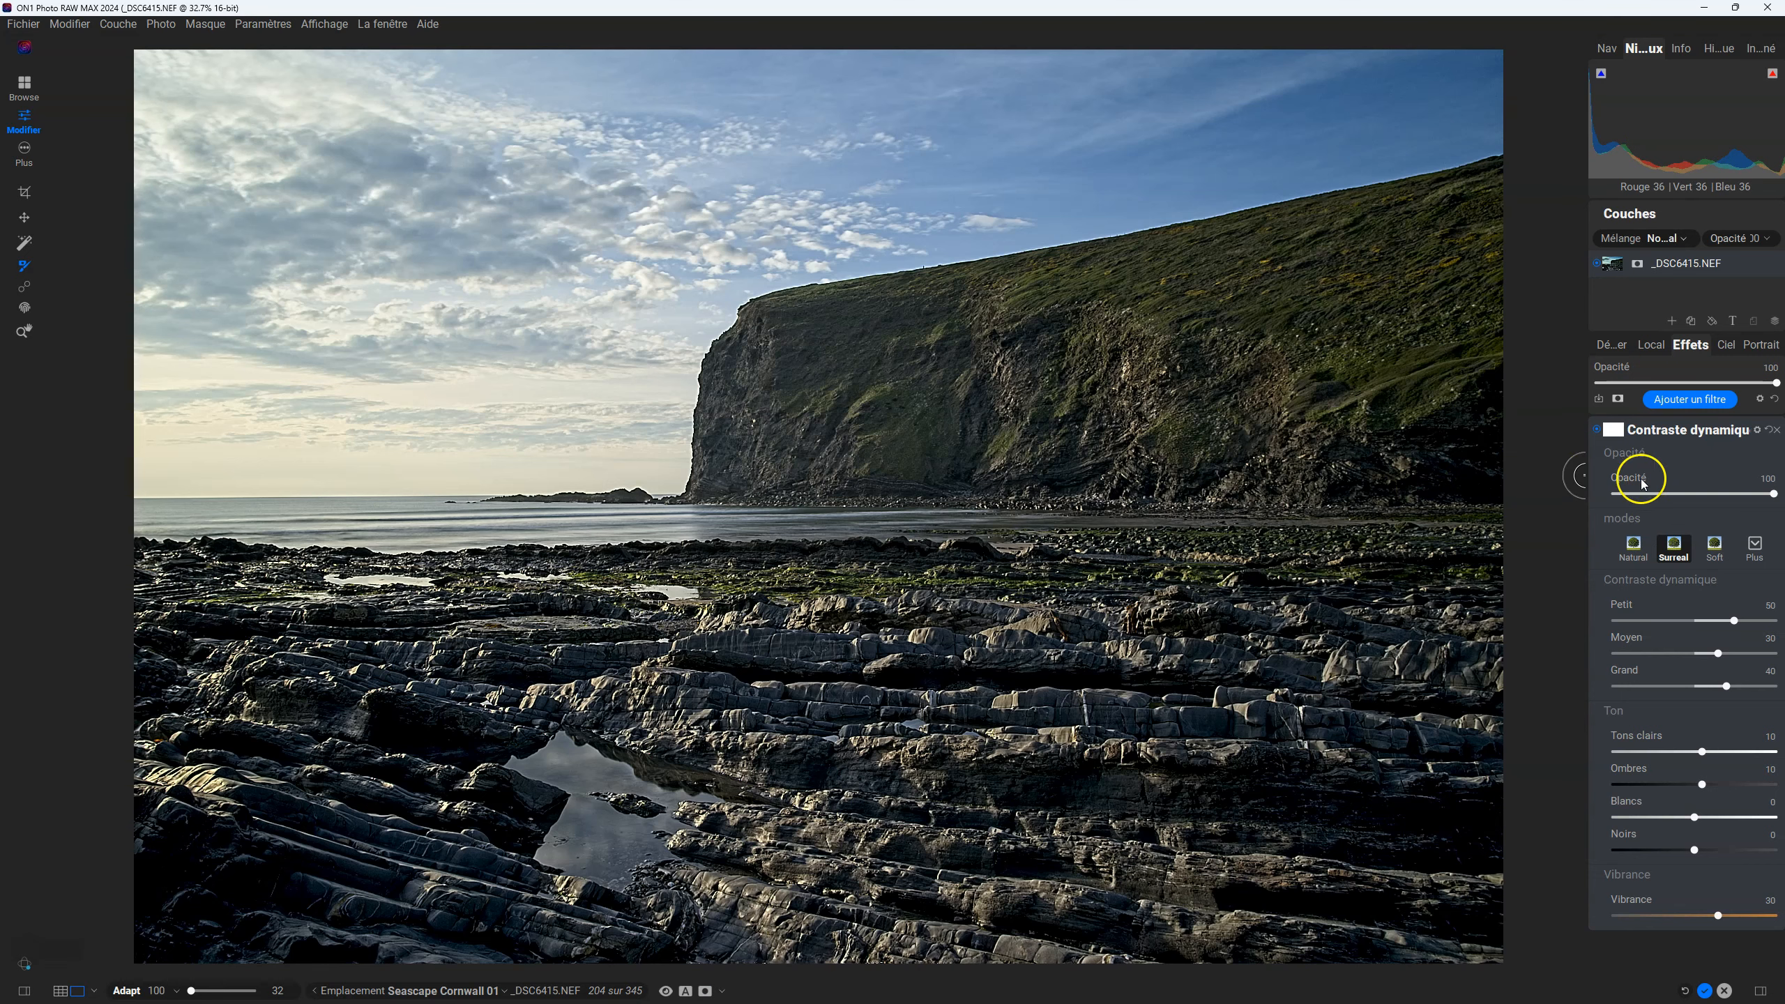
Step: Set the Contraste dynamique filter's Opacité to 35 and activate the Zoom tool
{"action": "left_click_drag", "start_coordinate": [1773, 494], "coordinate": [1671, 495]}
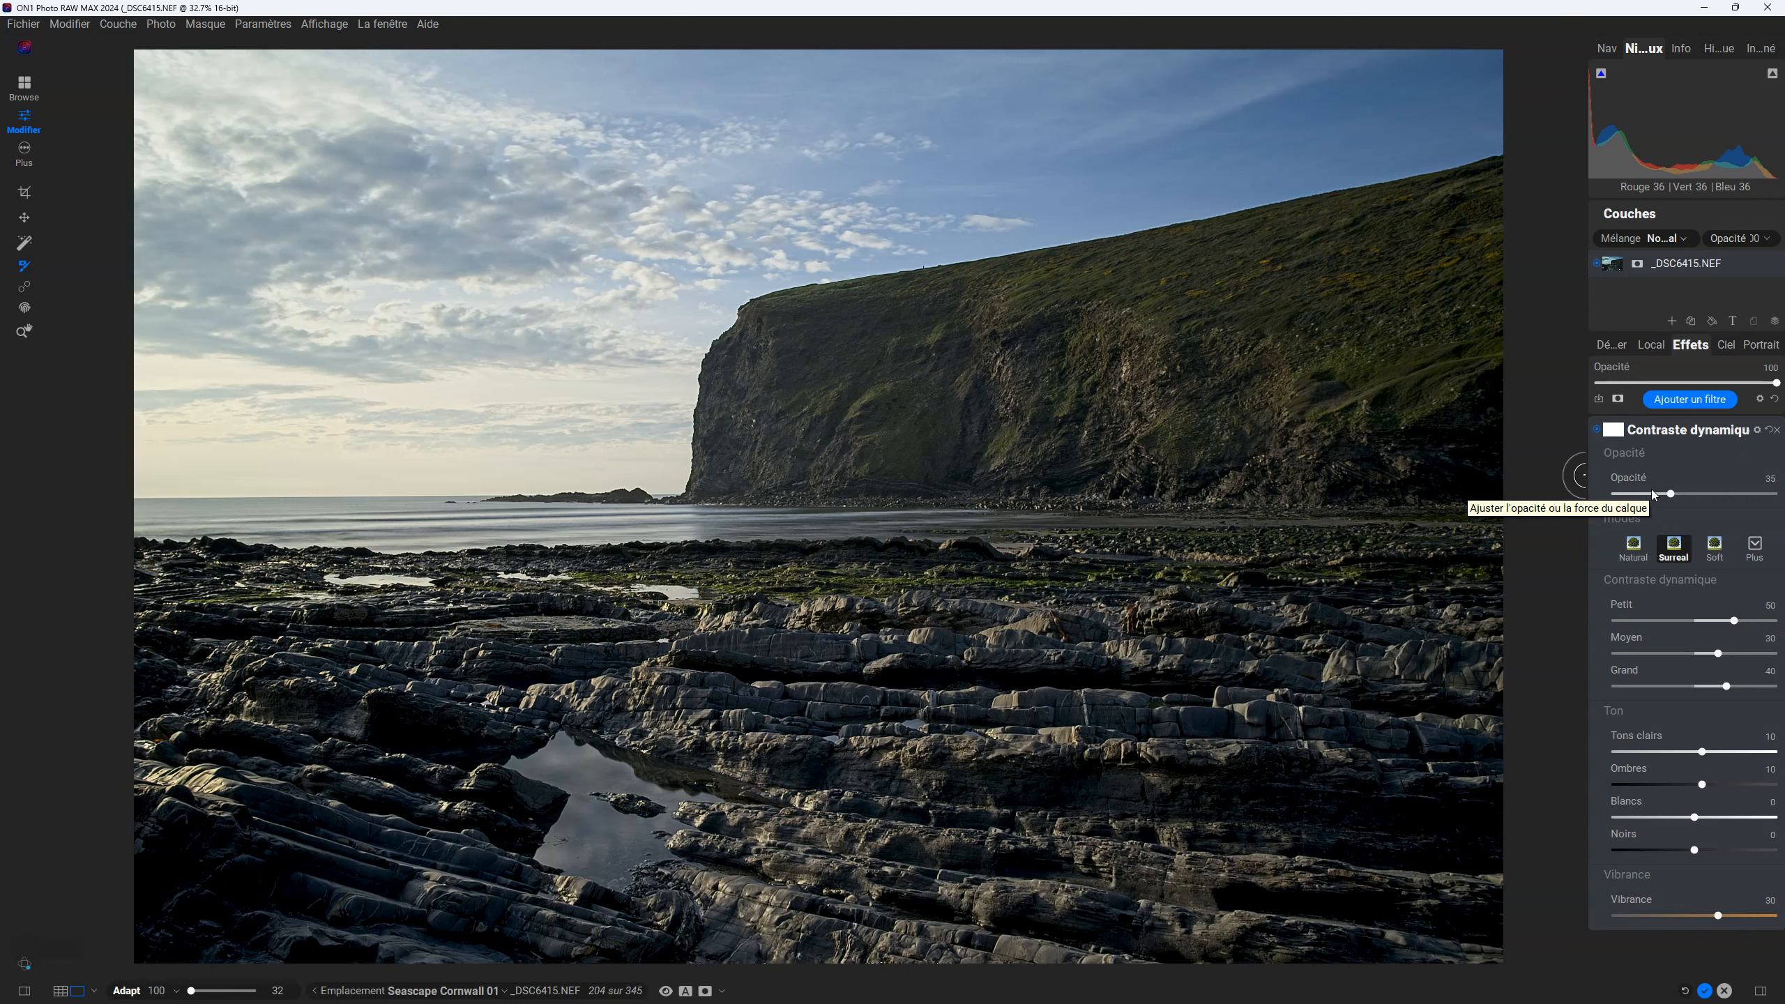
{"action": "key", "text": "z"}
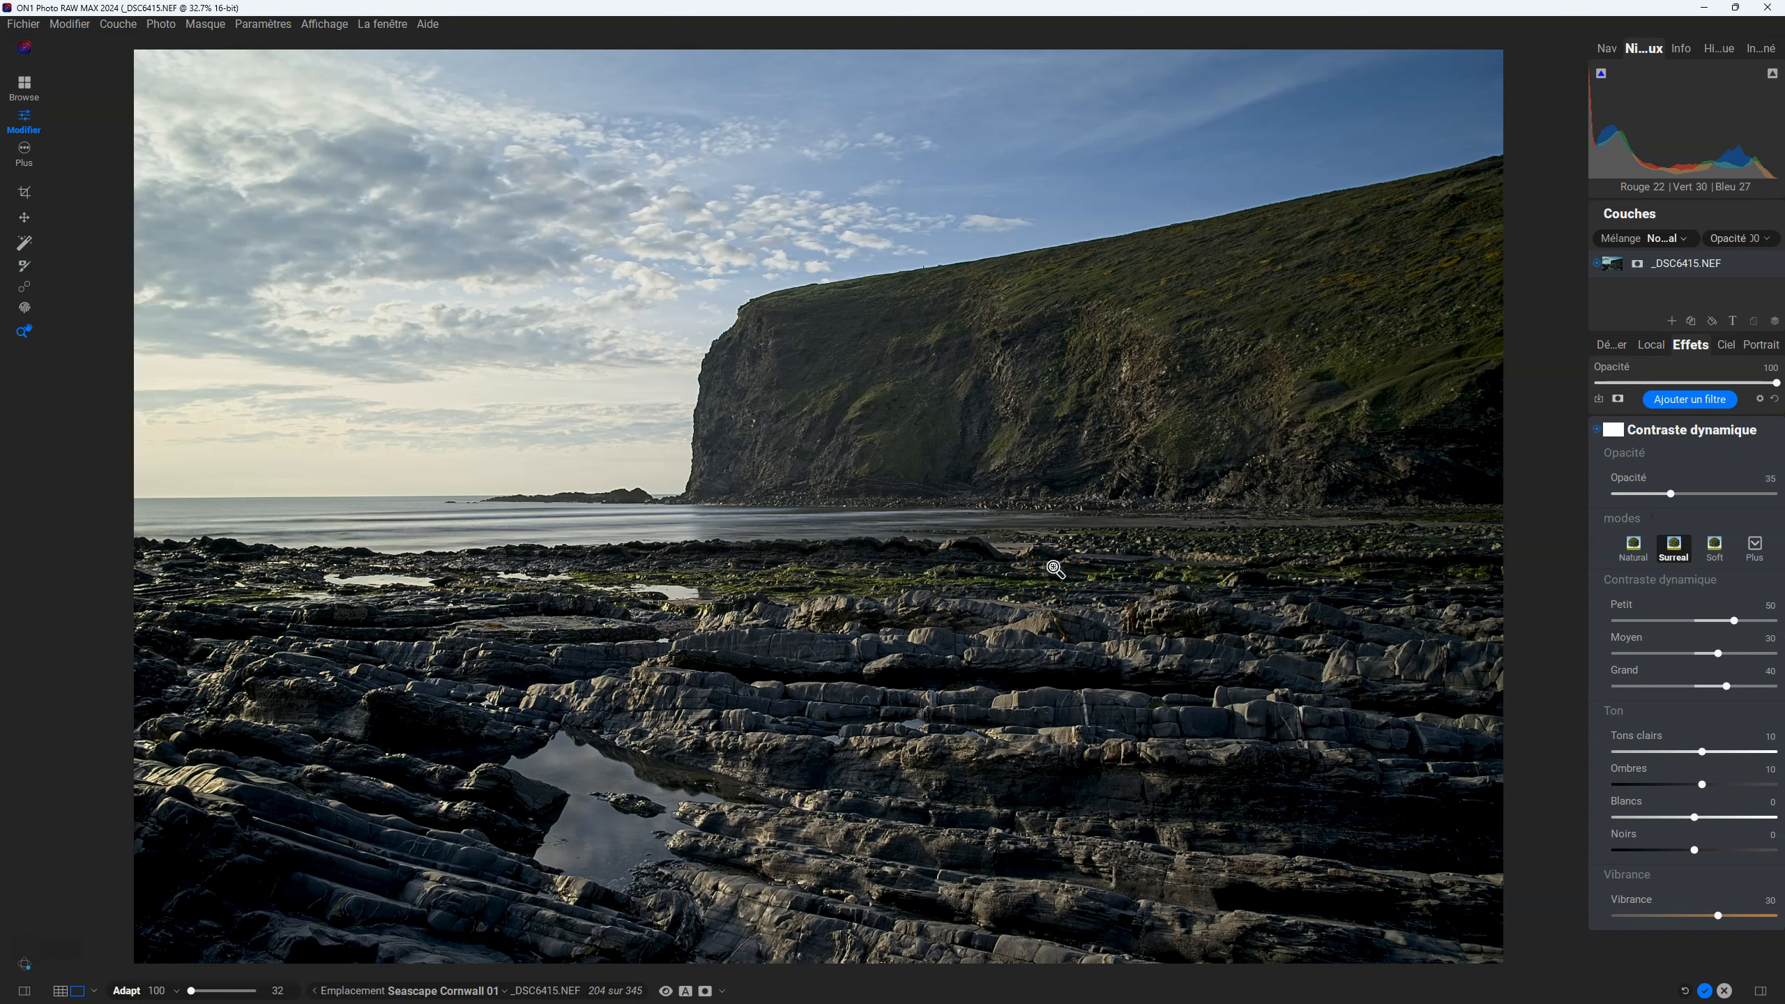